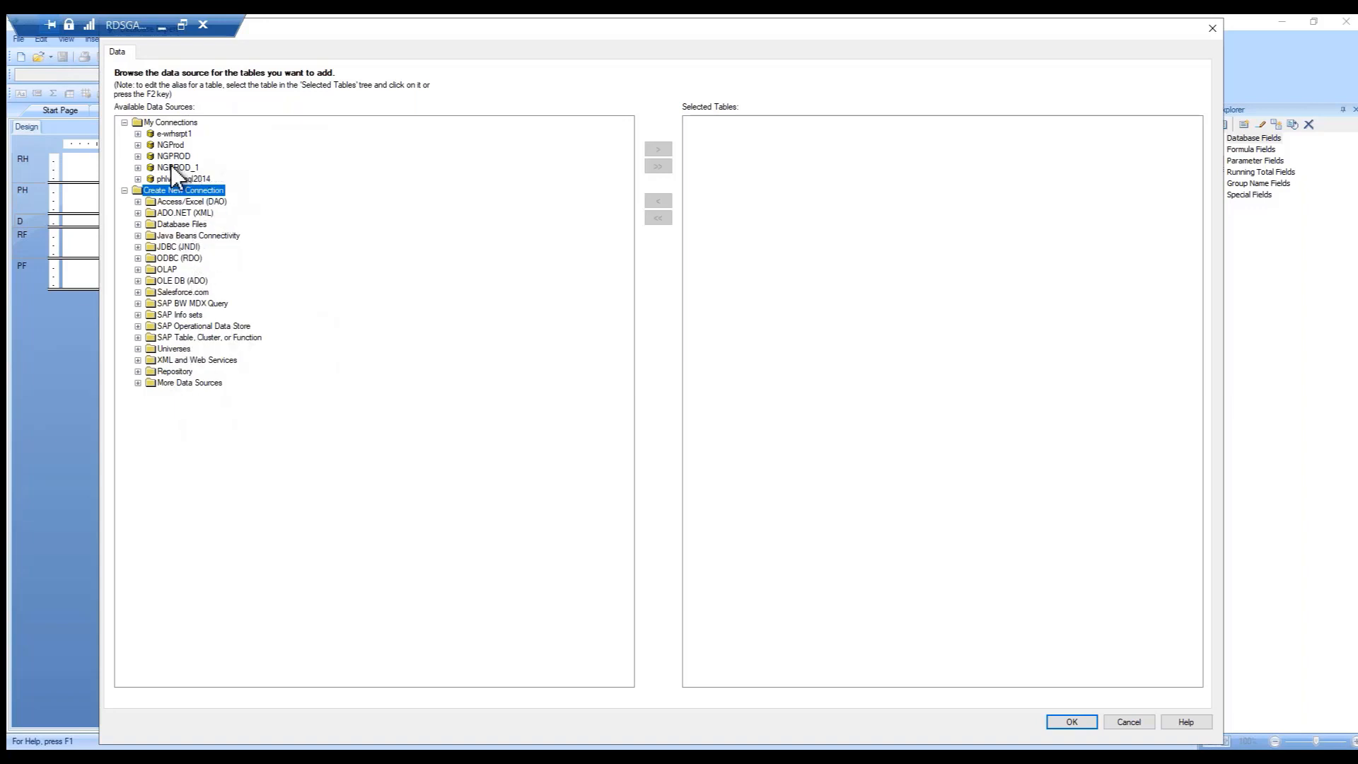
Create an ODBC (RDO) connection to the NGProd data source, entering the account password to log on to the NGPROD database.
{"action": "left_click", "coordinate": [171, 258]}
{"action": "left_click", "coordinate": [139, 258]}
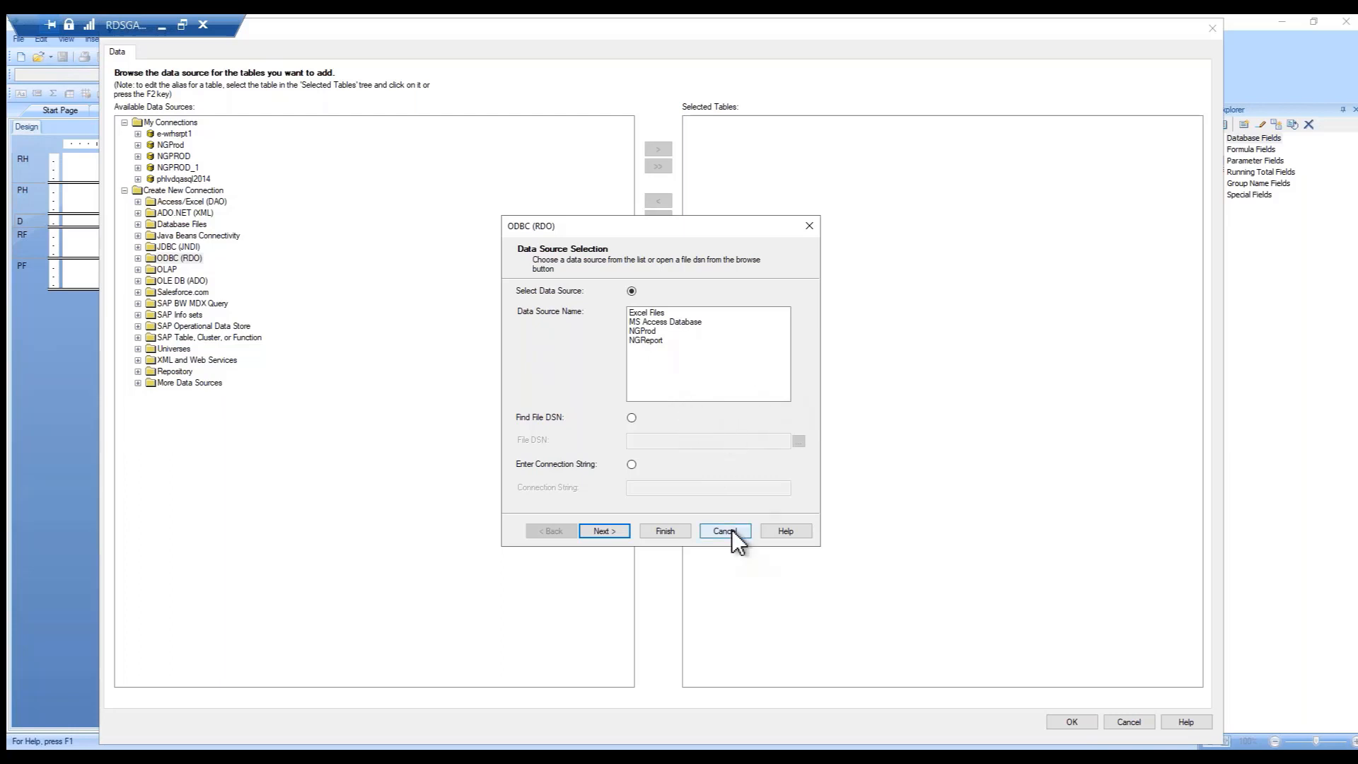
{"action": "left_click", "coordinate": [643, 331]}
{"action": "left_click", "coordinate": [602, 531]}
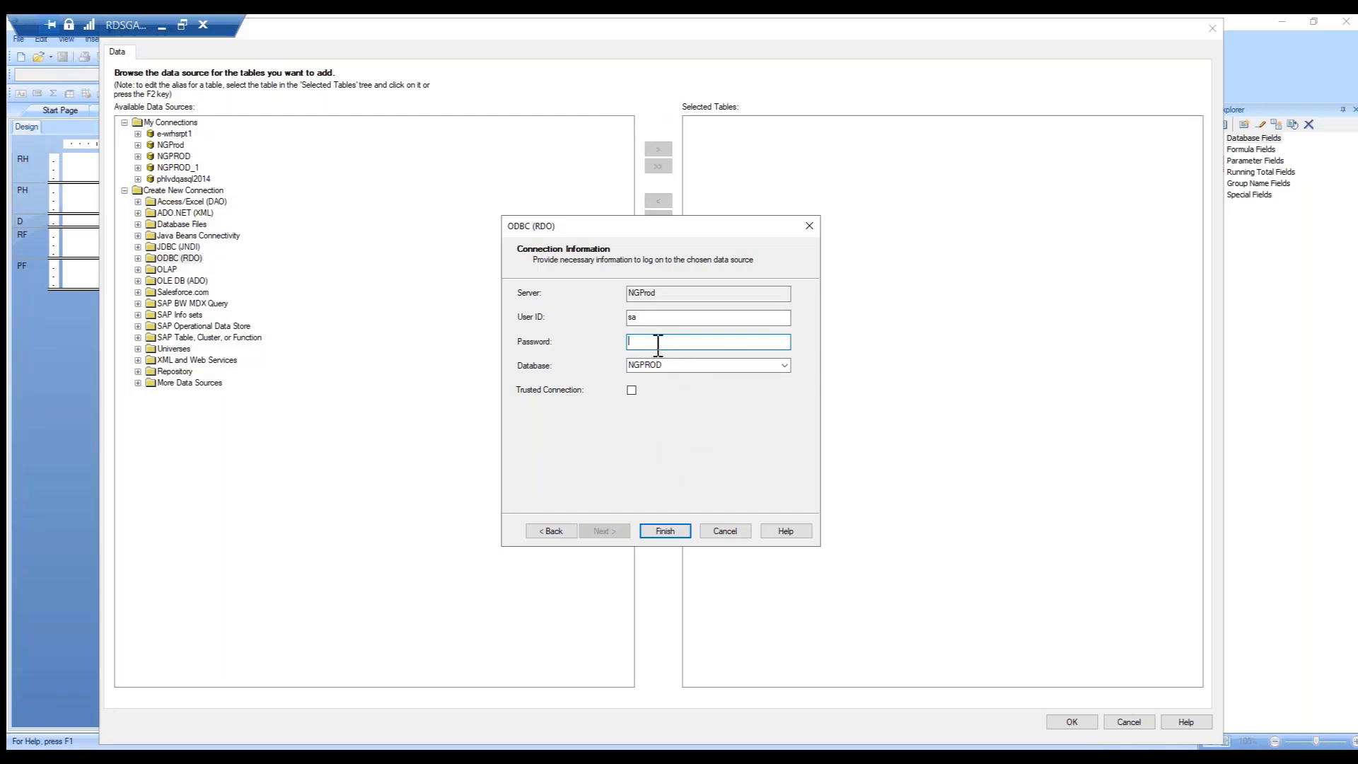
{"action": "key", "text": "ctrl+v"}
{"action": "left_click", "coordinate": [676, 533]}
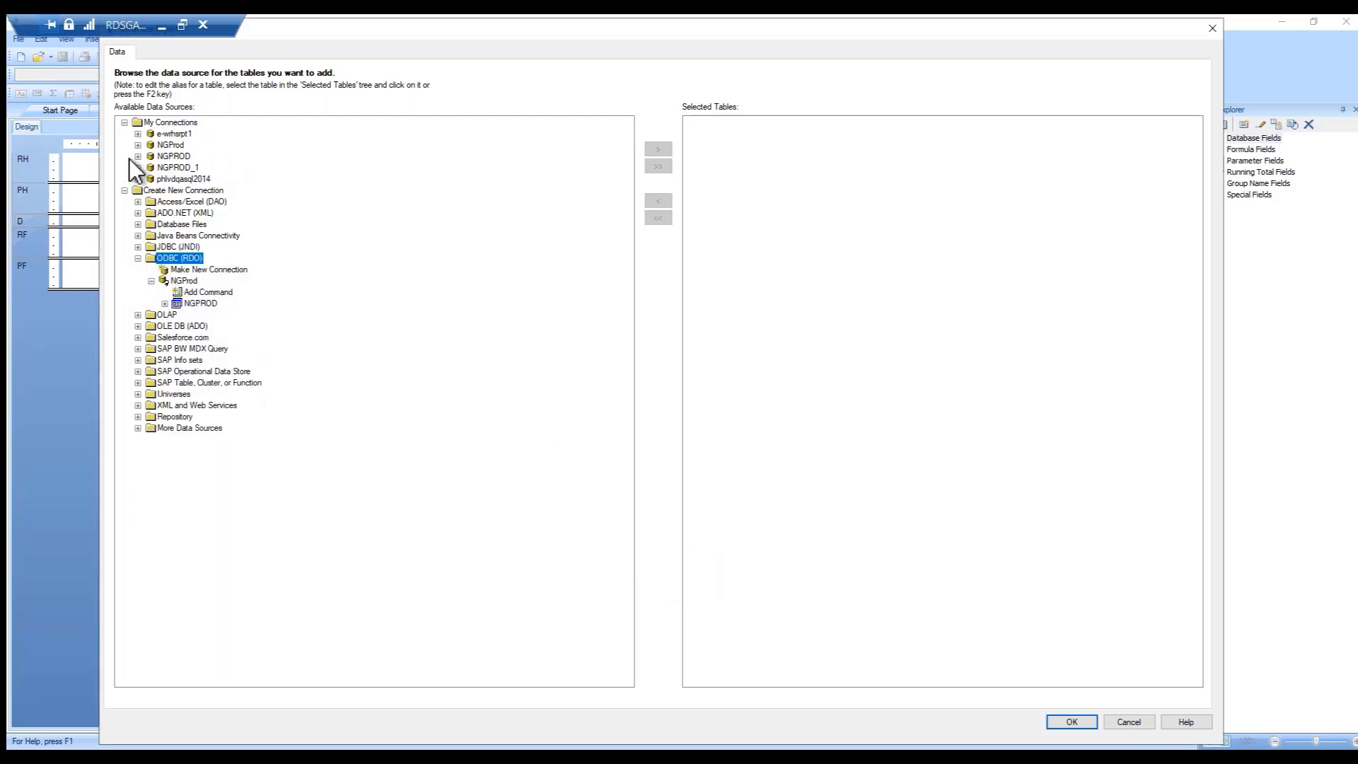
In the NGPROD database options, exclude views and stored procedures and filter table names with P%.
{"action": "right_click", "coordinate": [189, 303]}
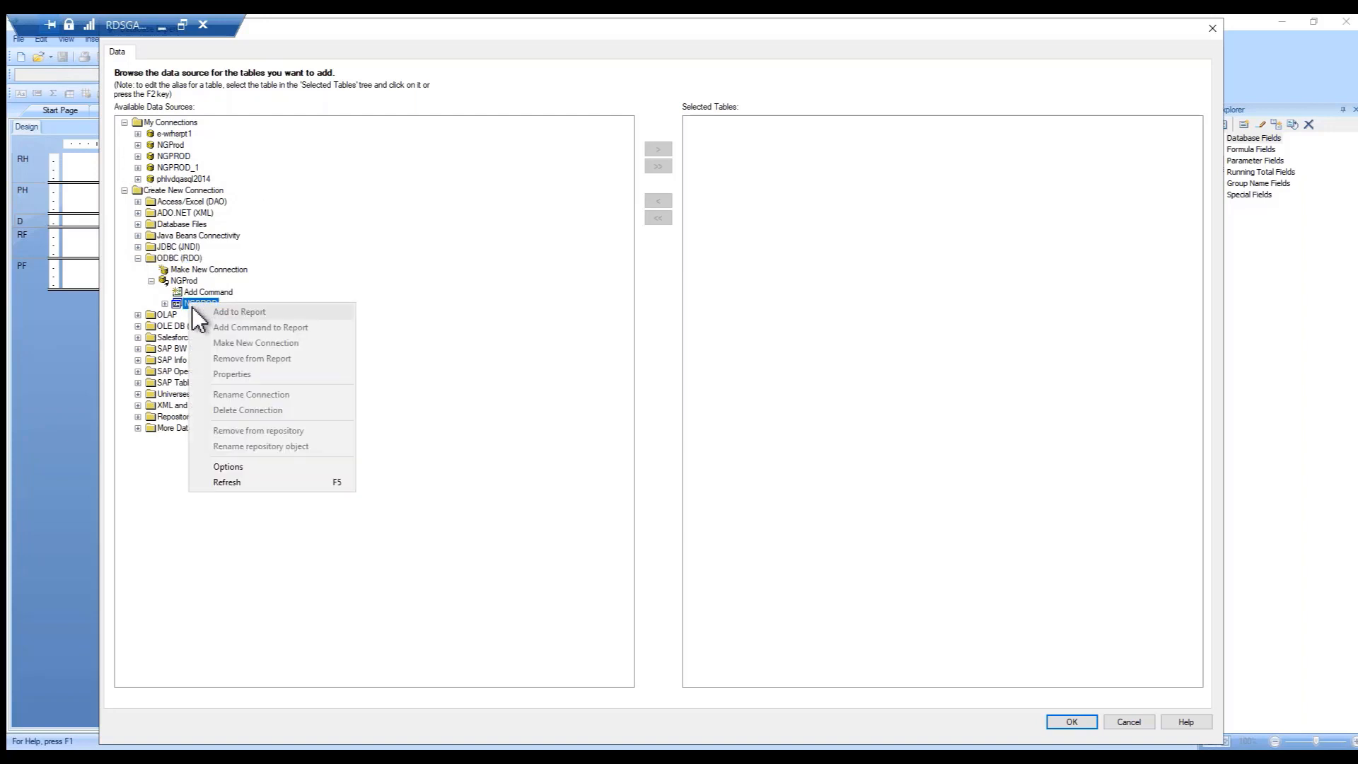
{"action": "left_click", "coordinate": [228, 467]}
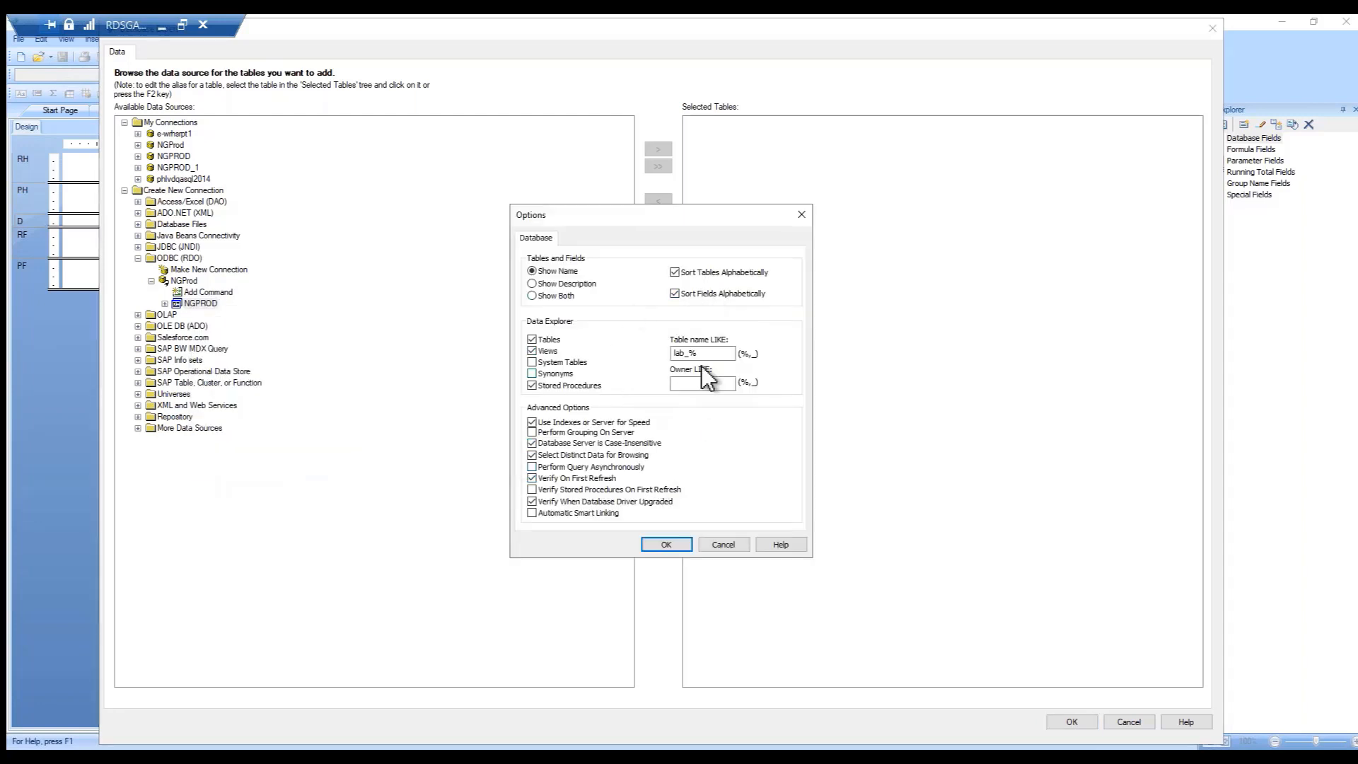
{"action": "left_click", "coordinate": [532, 351]}
{"action": "left_click", "coordinate": [532, 386]}
{"action": "left_click_drag", "start_coordinate": [736, 353], "coordinate": [628, 351]}
{"action": "type", "text": "Pa"}
{"action": "key", "text": "BackSpace"}
{"action": "key", "text": "BackSpace"}
{"action": "type", "text": "%"}
{"action": "left_click", "coordinate": [665, 545]}
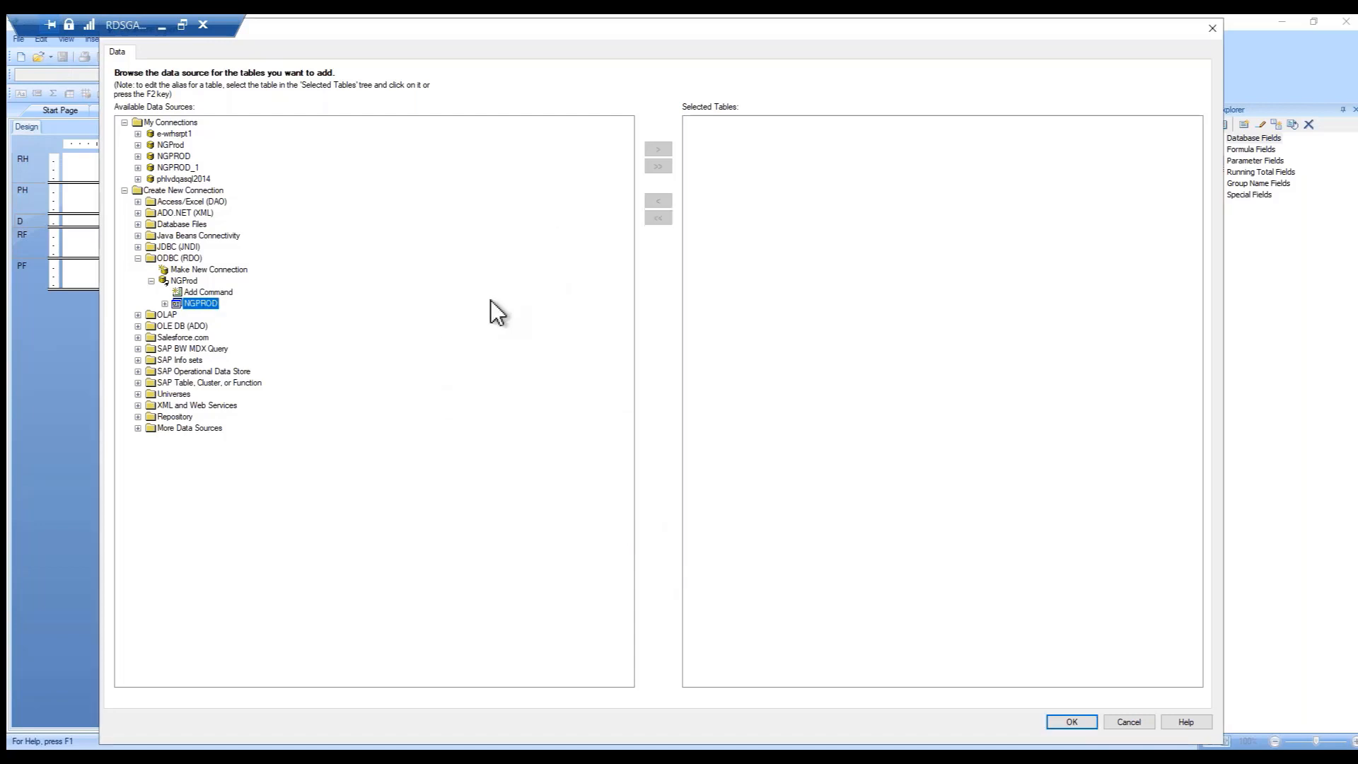
Expand the new connection's NGPROD database and refresh the list of data sources.
{"action": "left_click", "coordinate": [164, 303]}
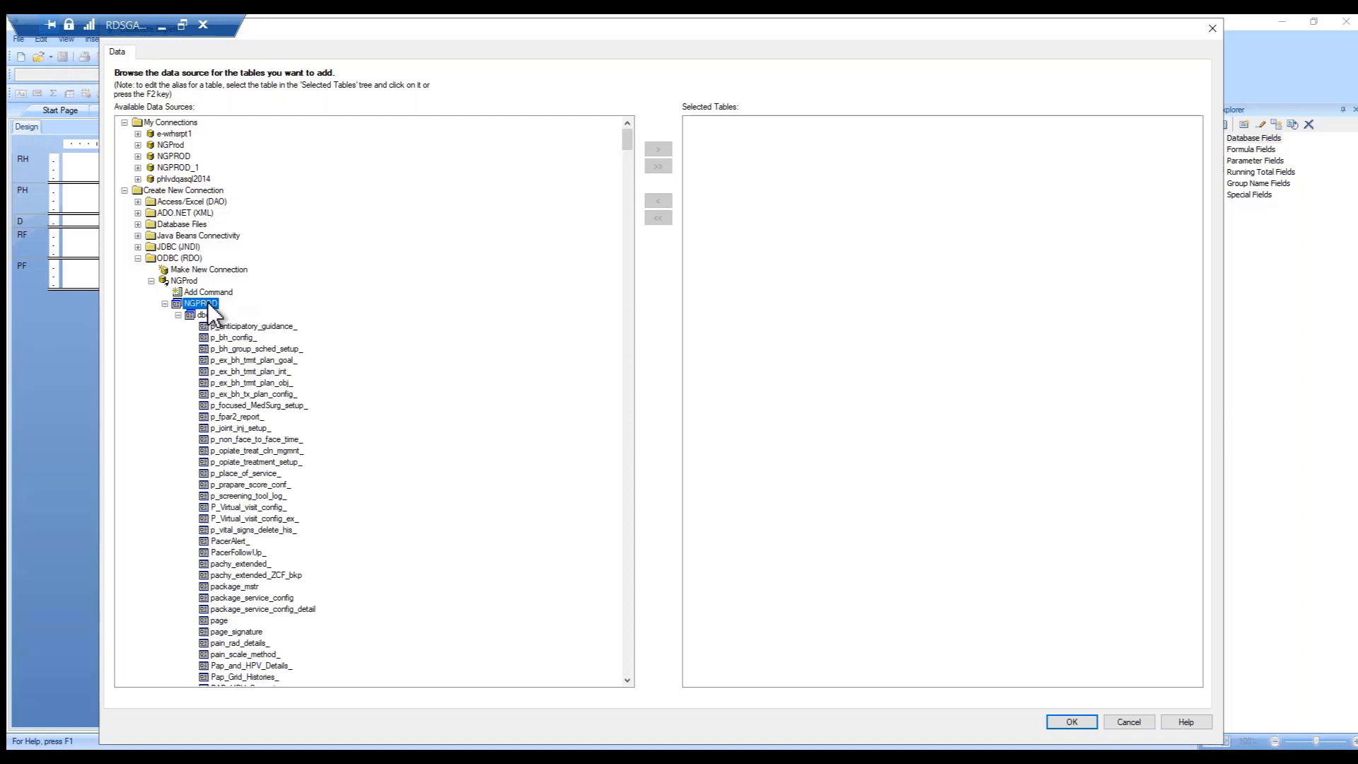
{"action": "right_click", "coordinate": [209, 305]}
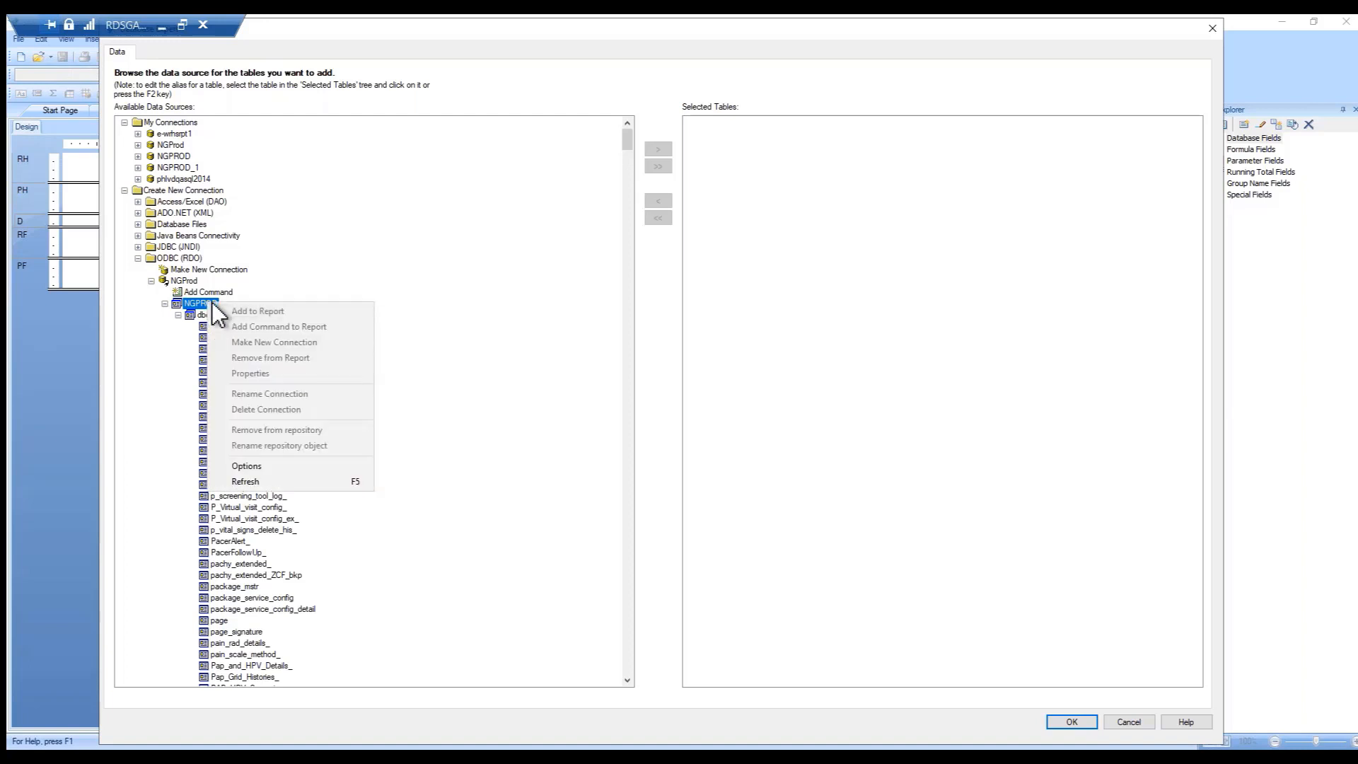
{"action": "left_click", "coordinate": [248, 482]}
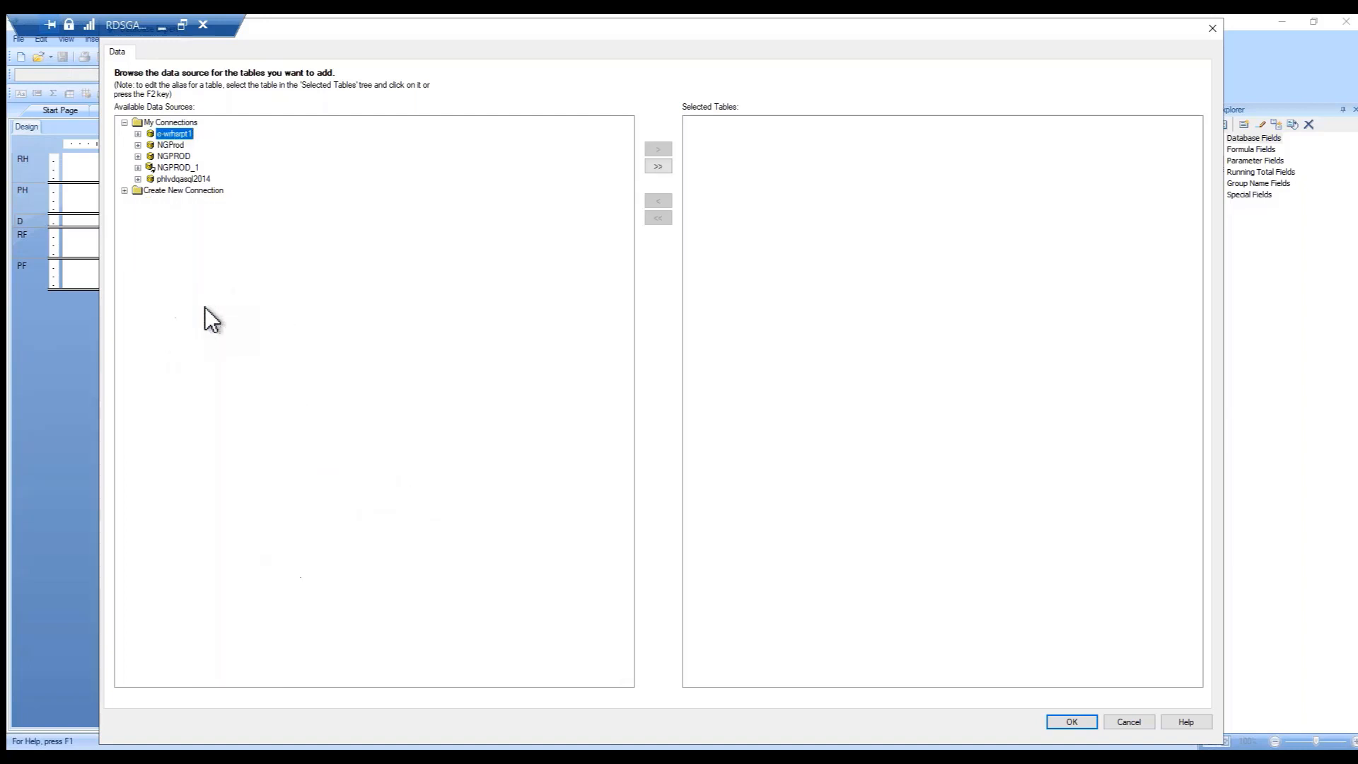
Log on to the saved NGPROD connection's NGDEVL database by entering the account password.
{"action": "left_click", "coordinate": [138, 156]}
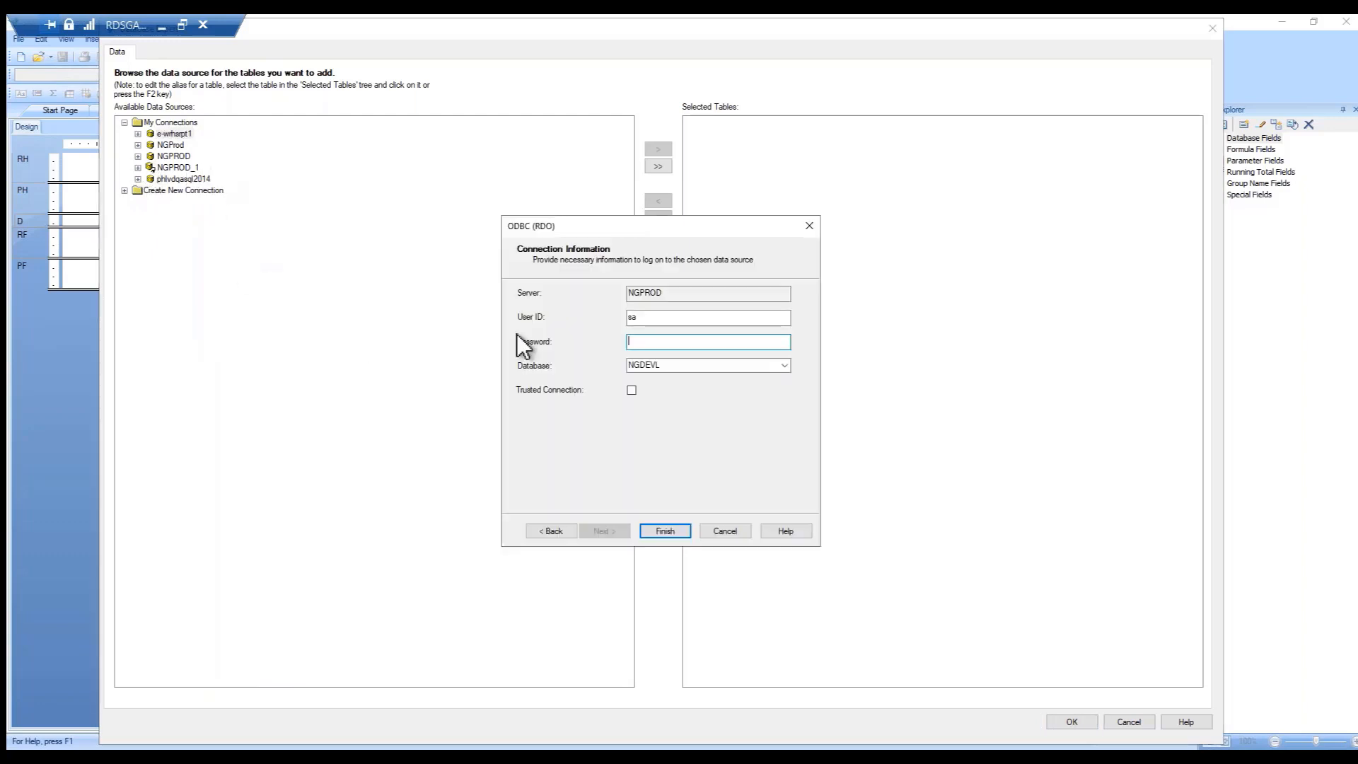
{"action": "type", "text": "**************"}
{"action": "left_click", "coordinate": [663, 530]}
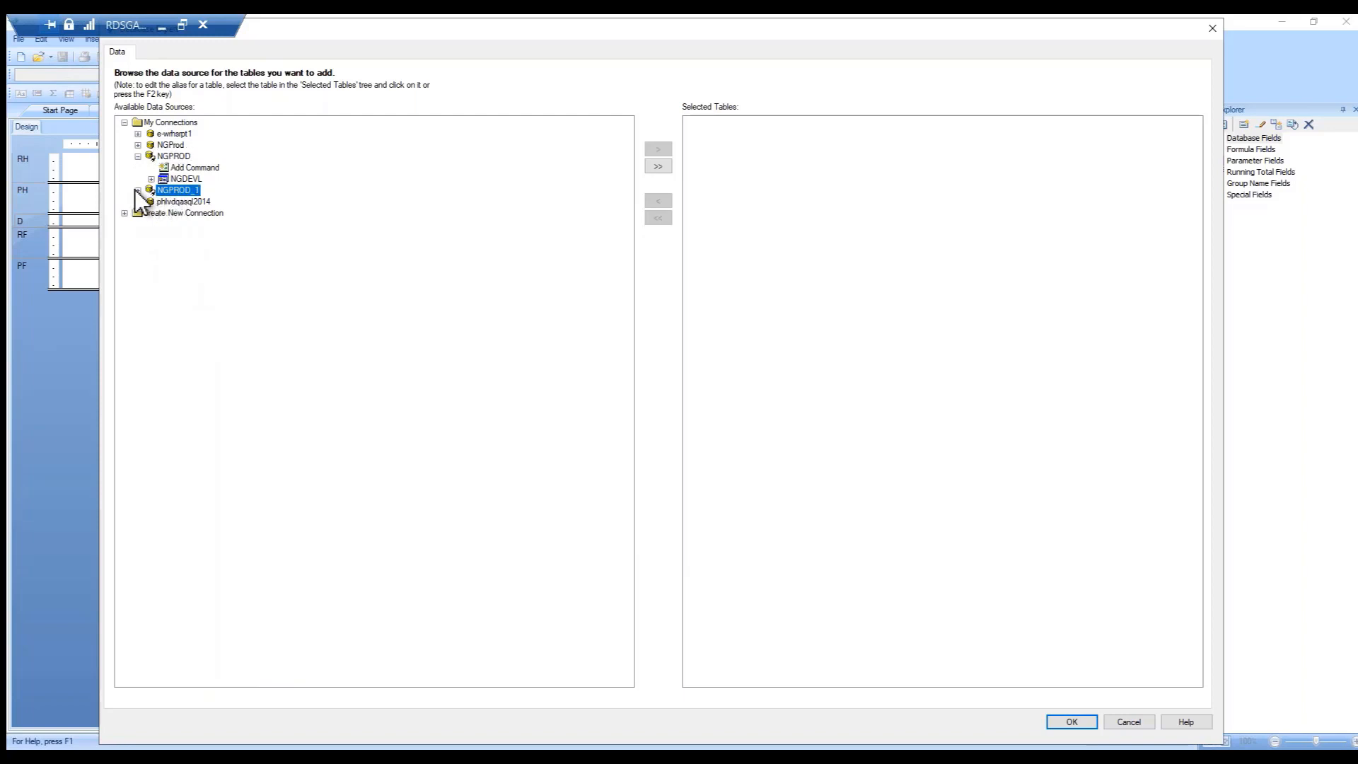
Expand the ODBC (RDO) connections and check the table filter options of the first NGPROD connection.
{"action": "right_click", "coordinate": [171, 156]}
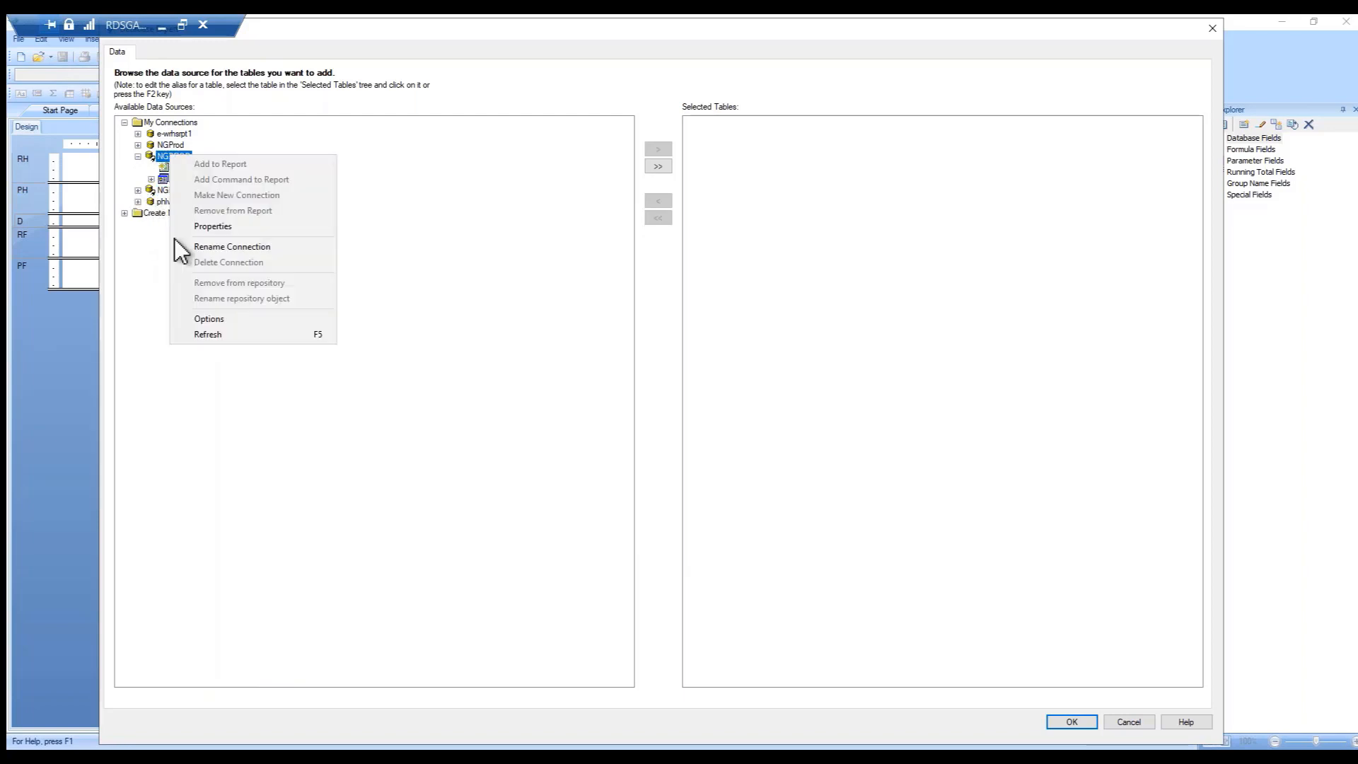
{"action": "left_click", "coordinate": [456, 265]}
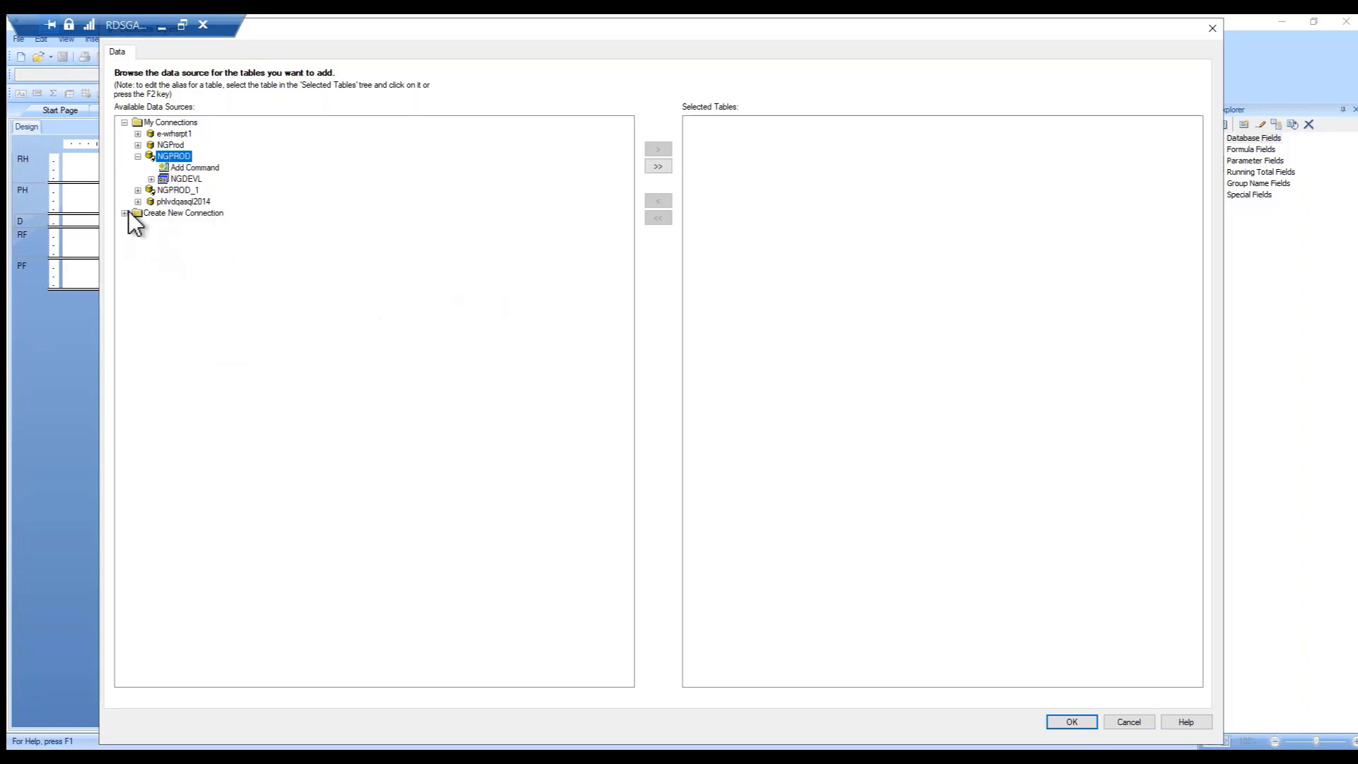
{"action": "double_click", "coordinate": [129, 211]}
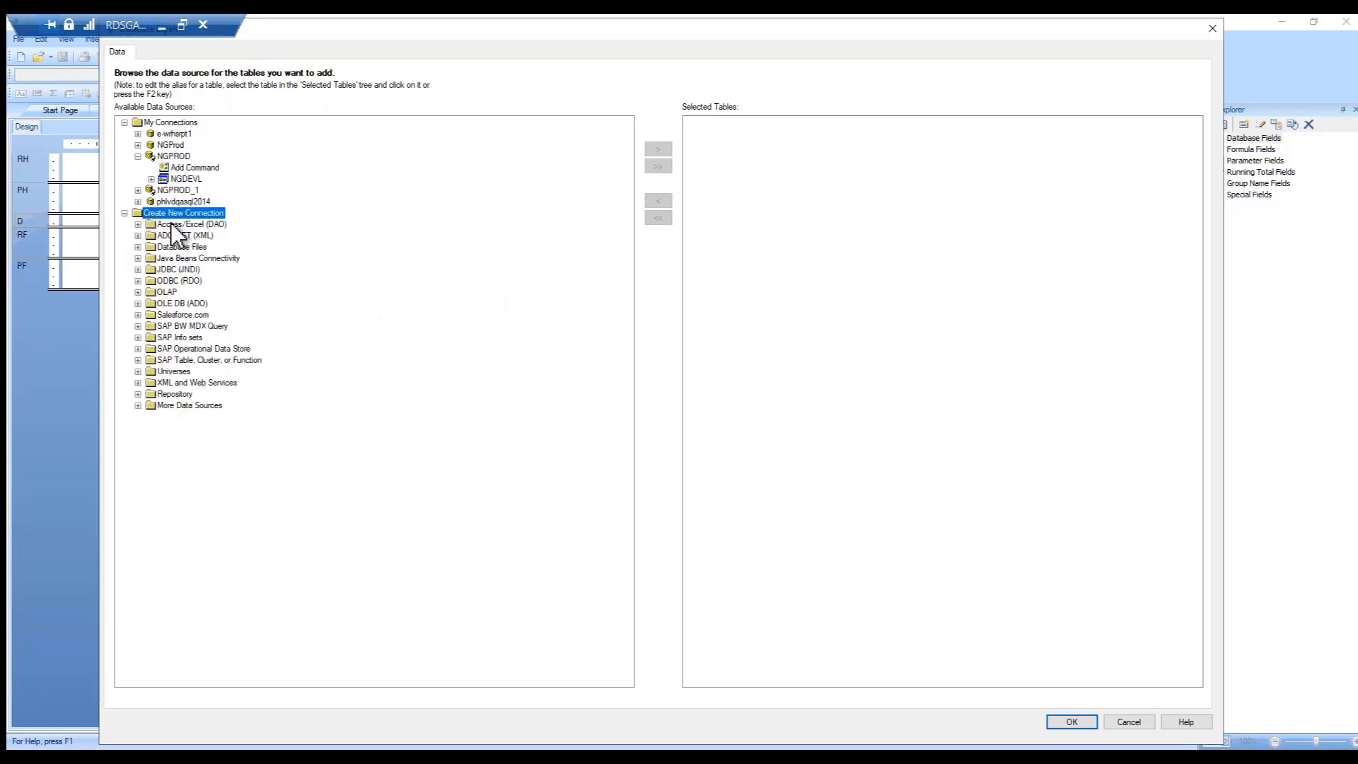
{"action": "double_click", "coordinate": [145, 281]}
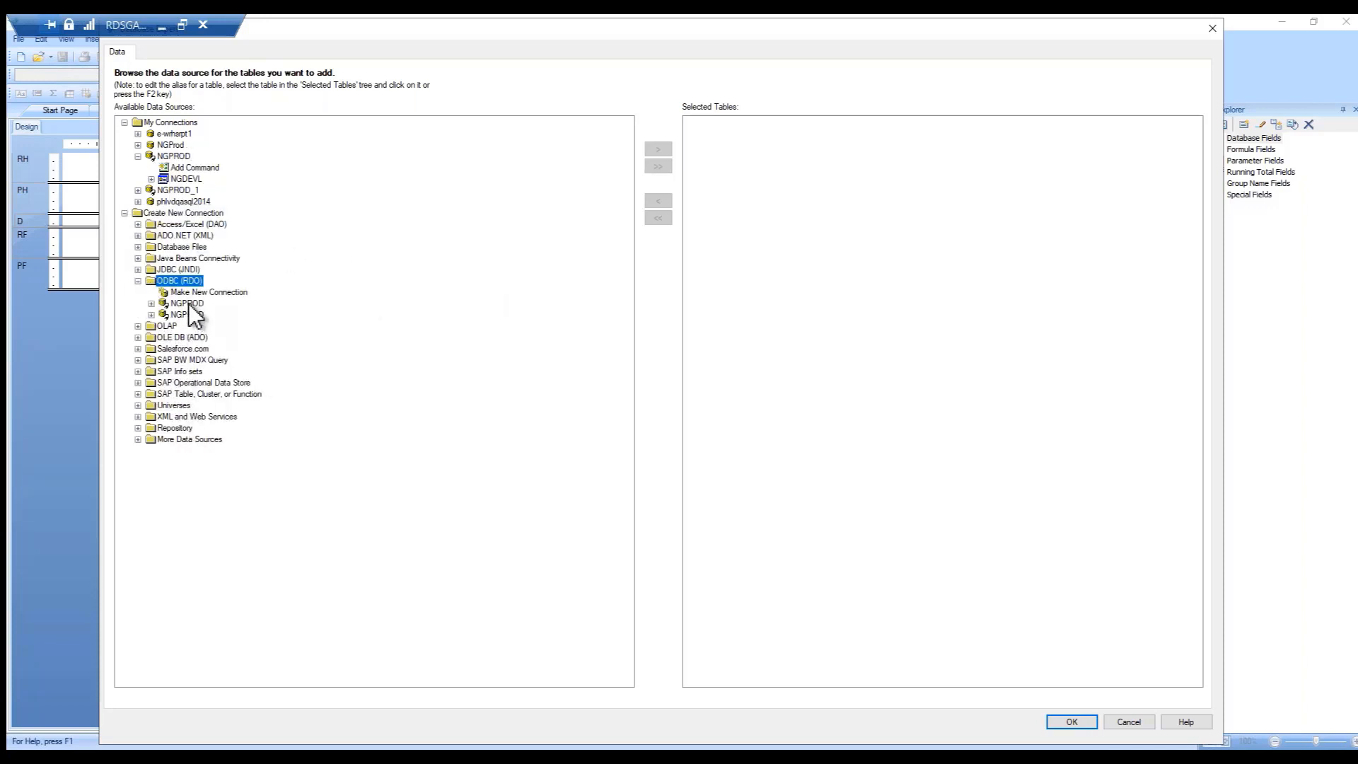
{"action": "left_click", "coordinate": [189, 303]}
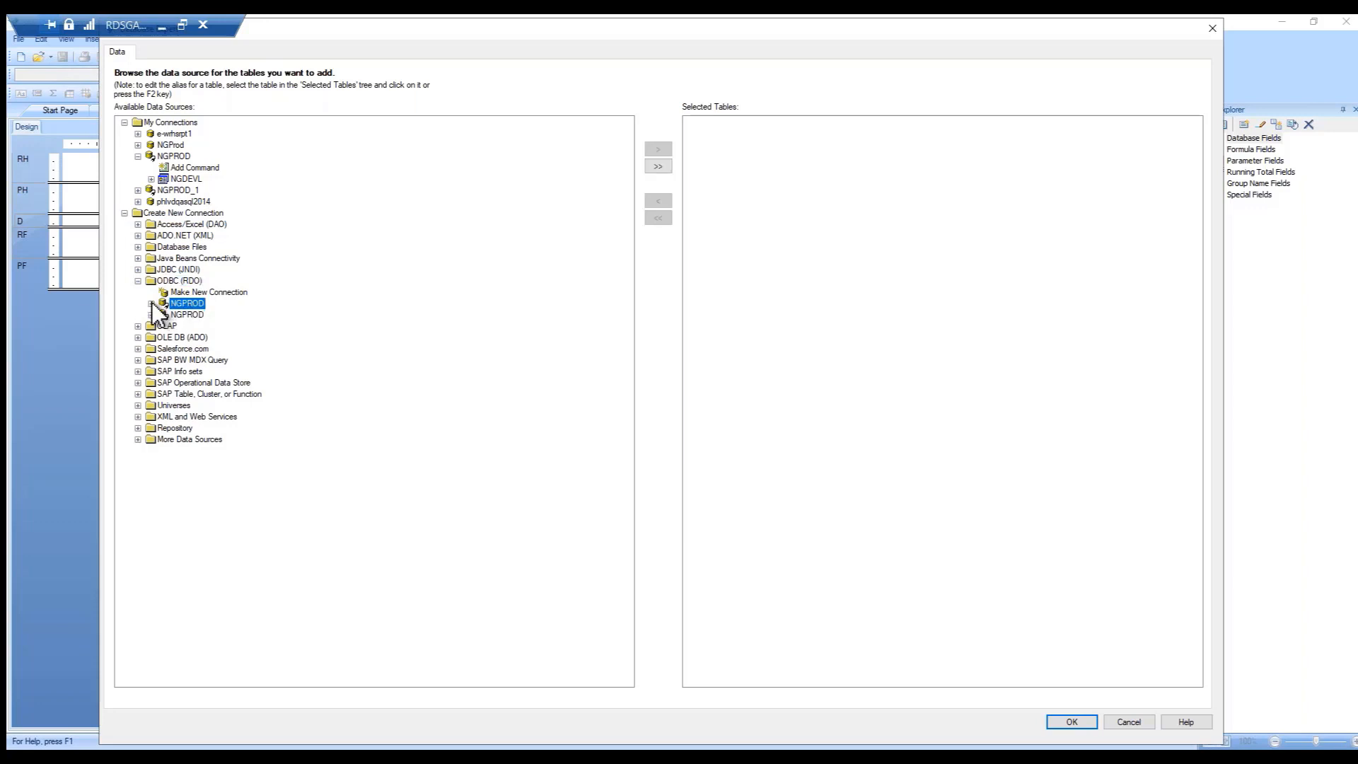
{"action": "left_click", "coordinate": [151, 303]}
{"action": "right_click", "coordinate": [196, 309]}
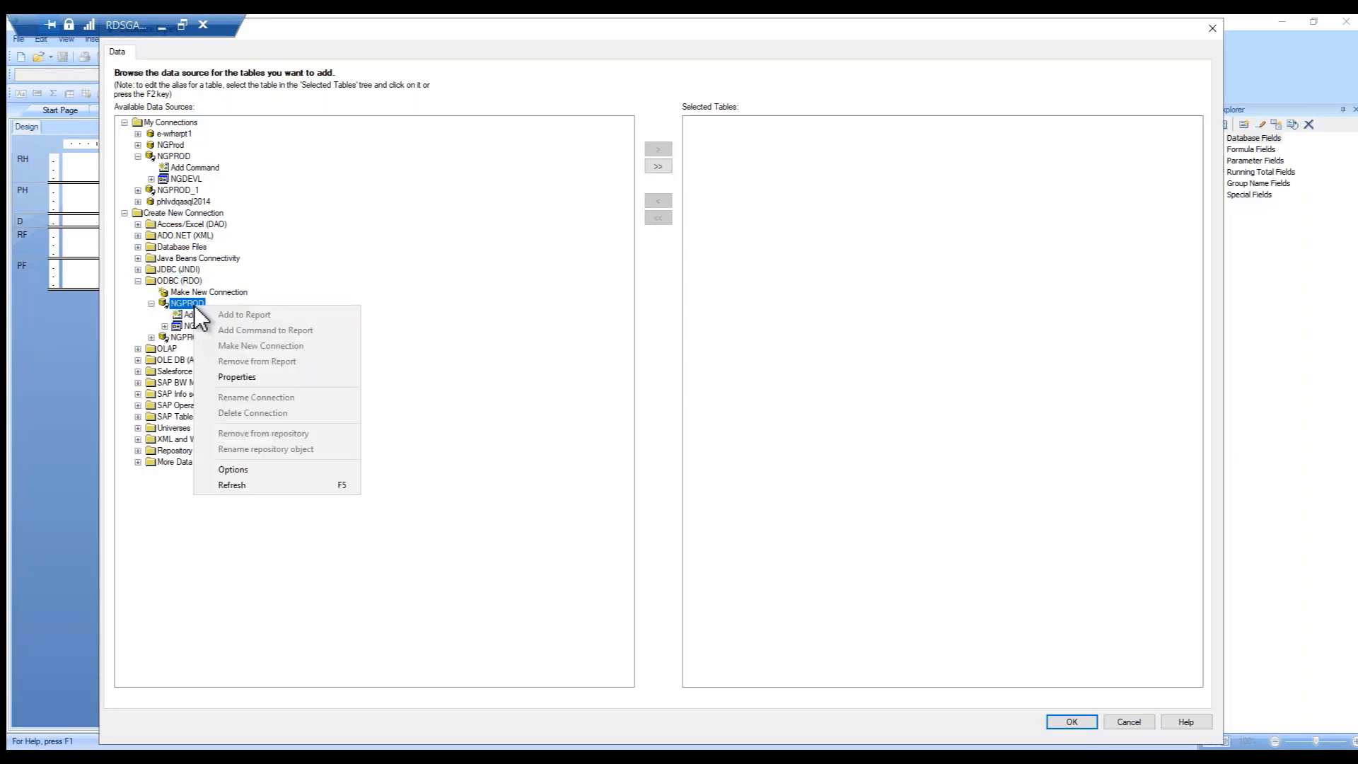
{"action": "left_click", "coordinate": [235, 471]}
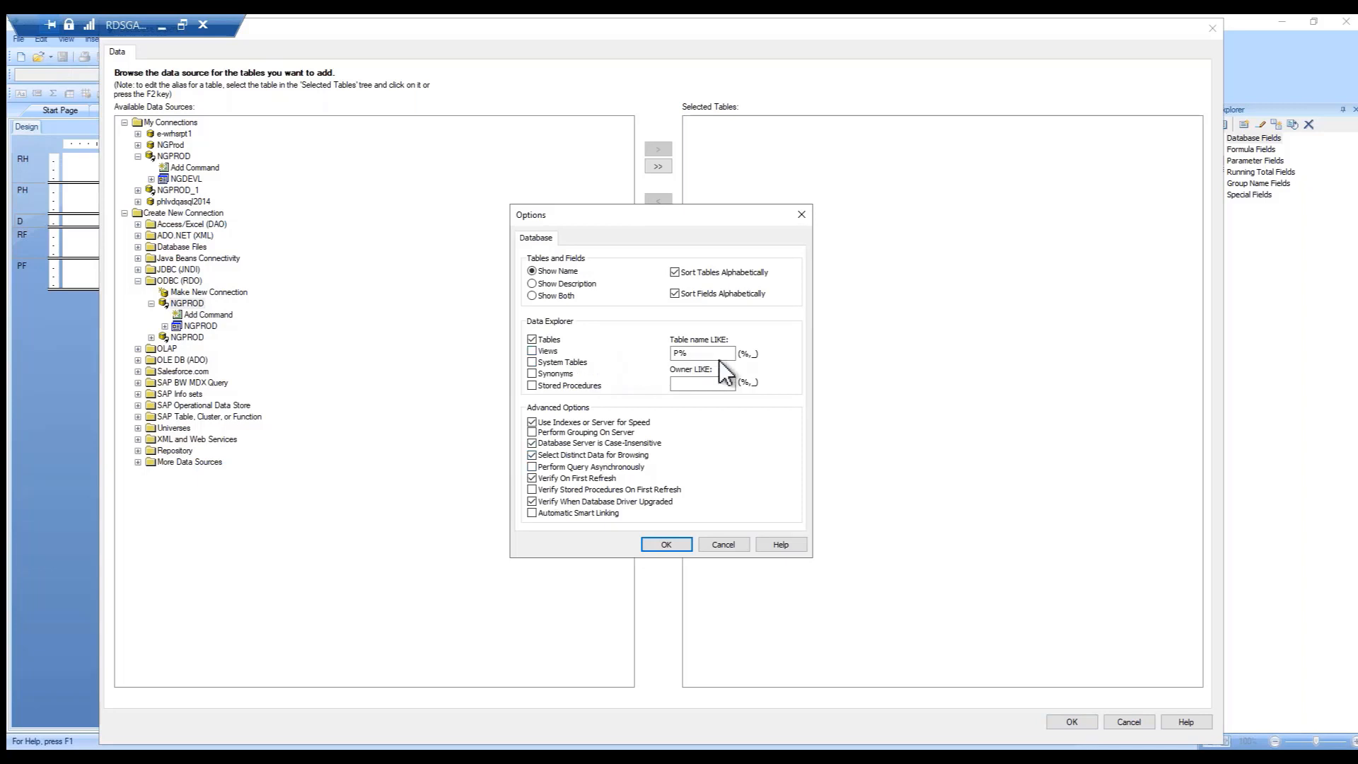
{"action": "left_click", "coordinate": [661, 542]}
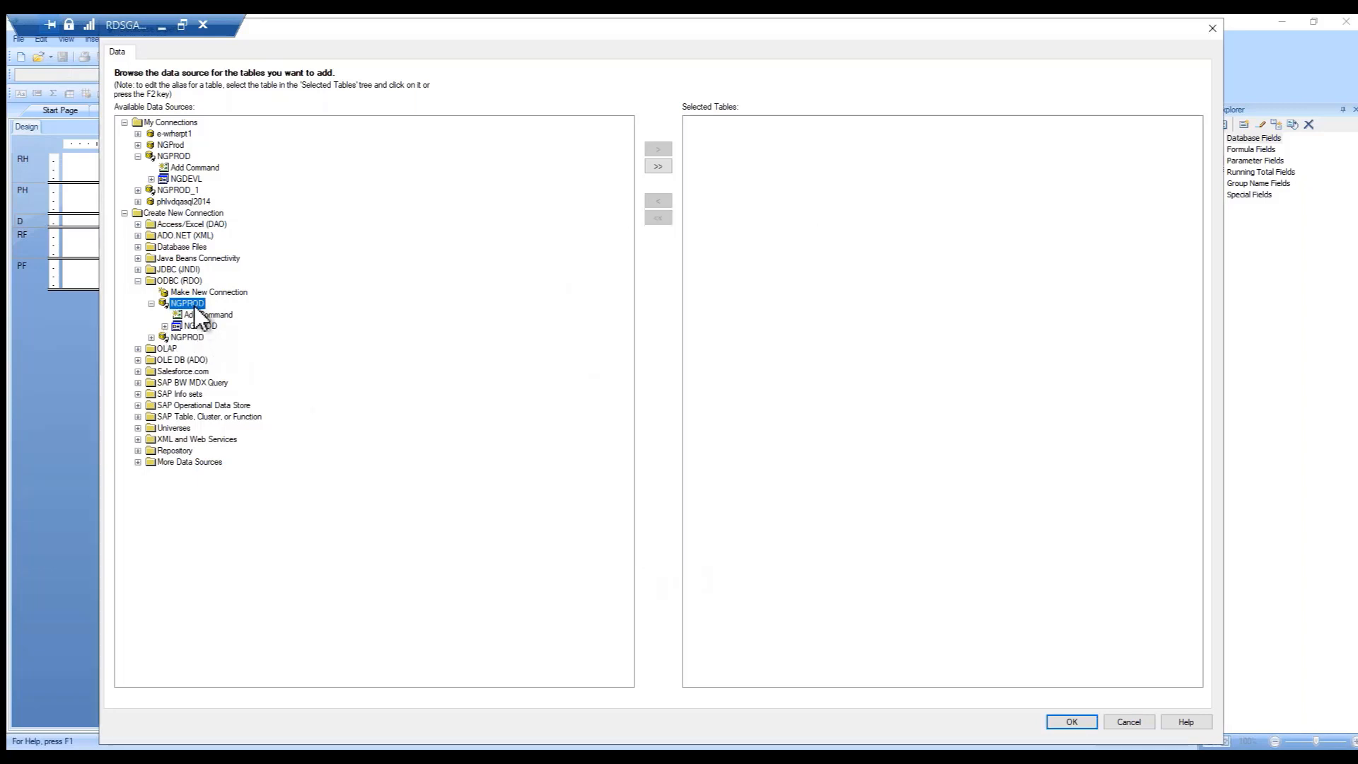
Check the table filter options of the saved NGPROD connection that holds the NGDEVL database.
{"action": "right_click", "coordinate": [177, 159]}
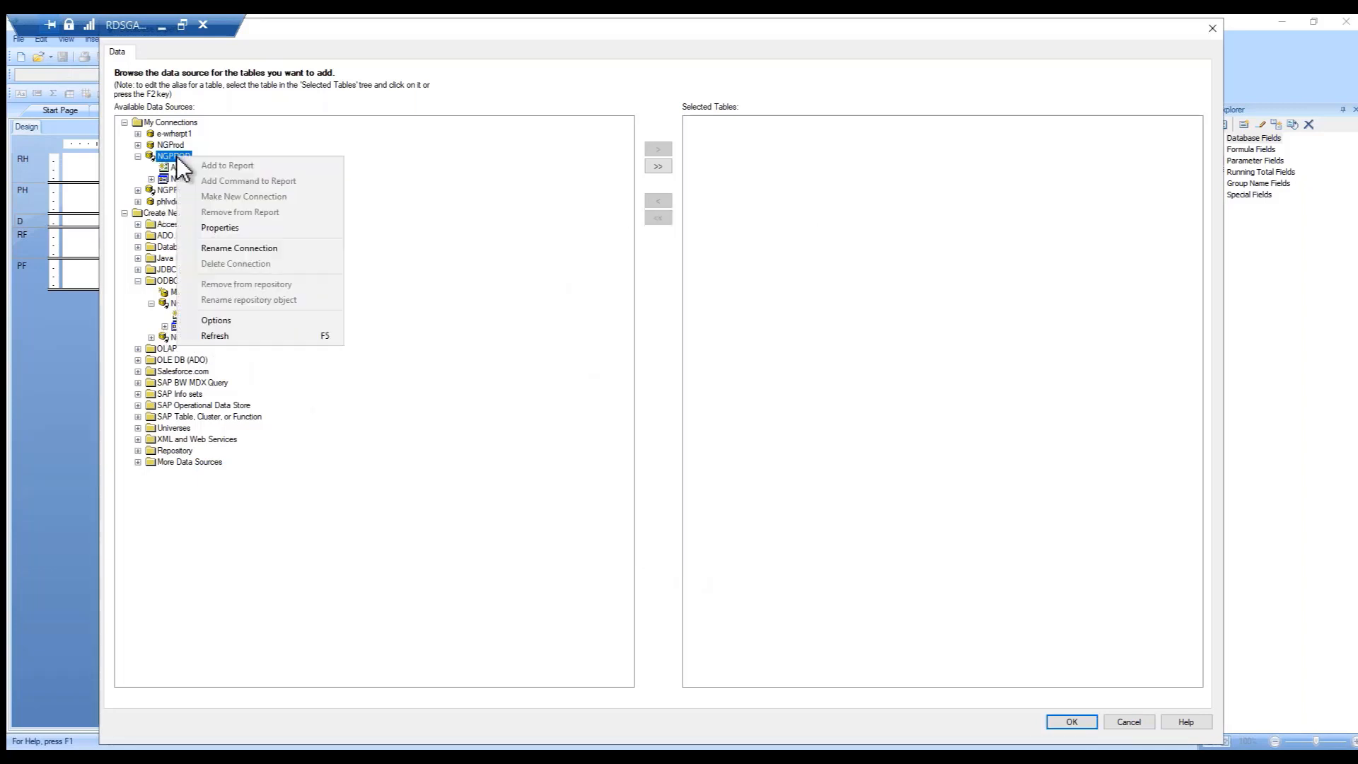
{"action": "left_click", "coordinate": [209, 321]}
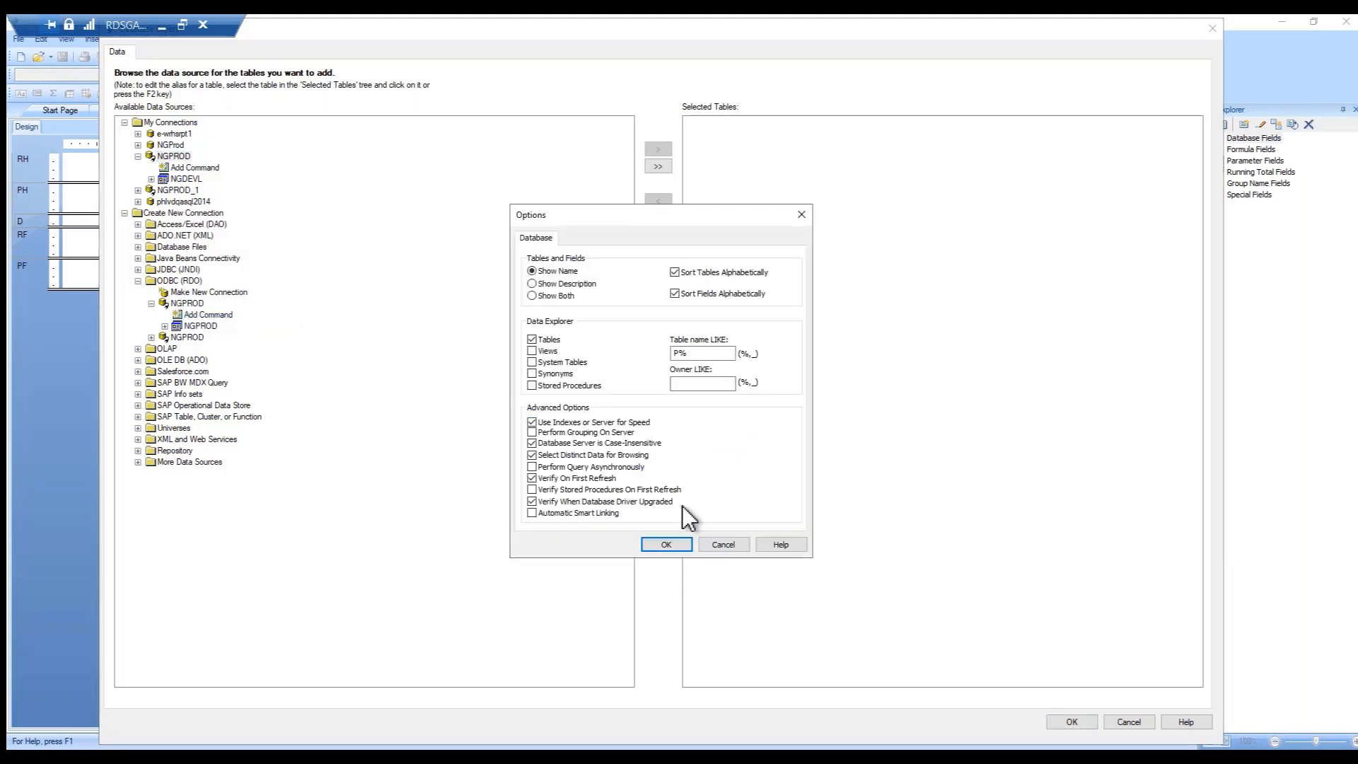
{"action": "left_click", "coordinate": [669, 546]}
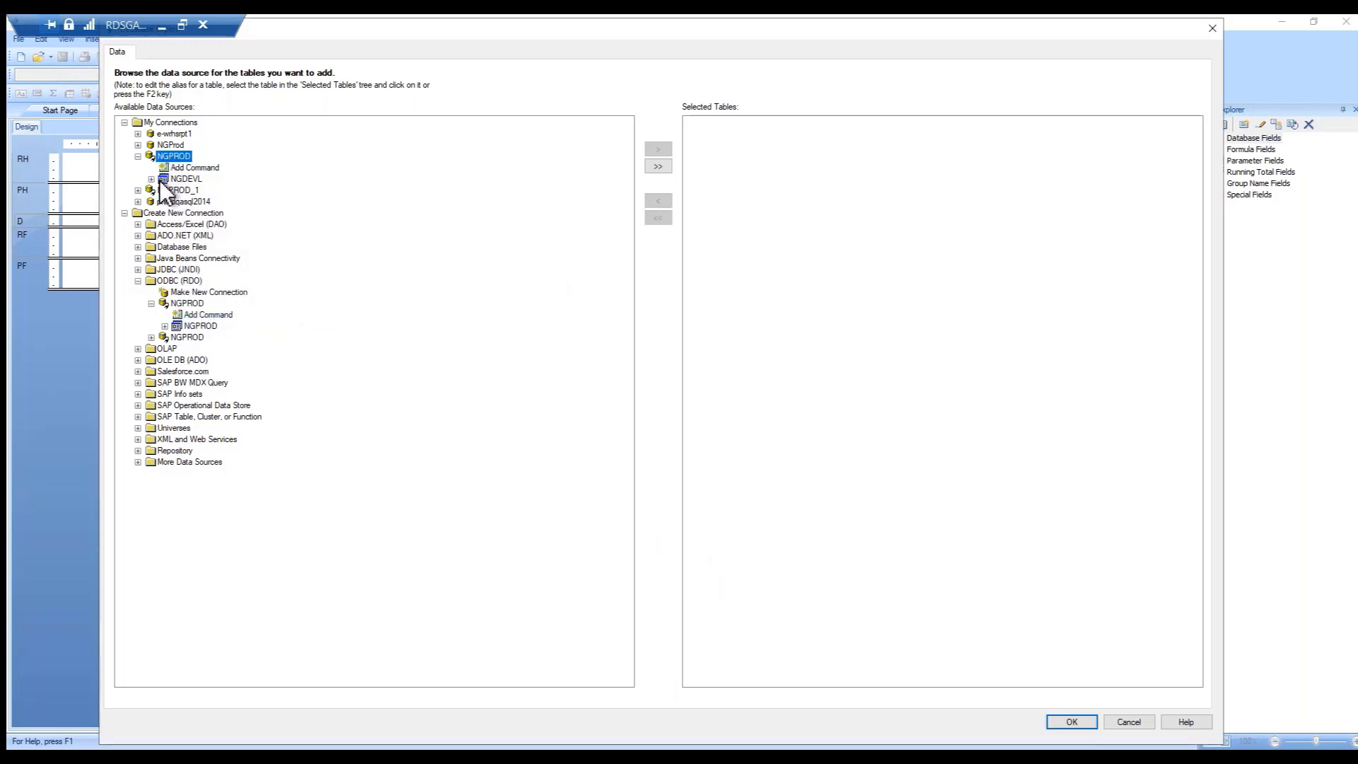
{"action": "right_click", "coordinate": [174, 178]}
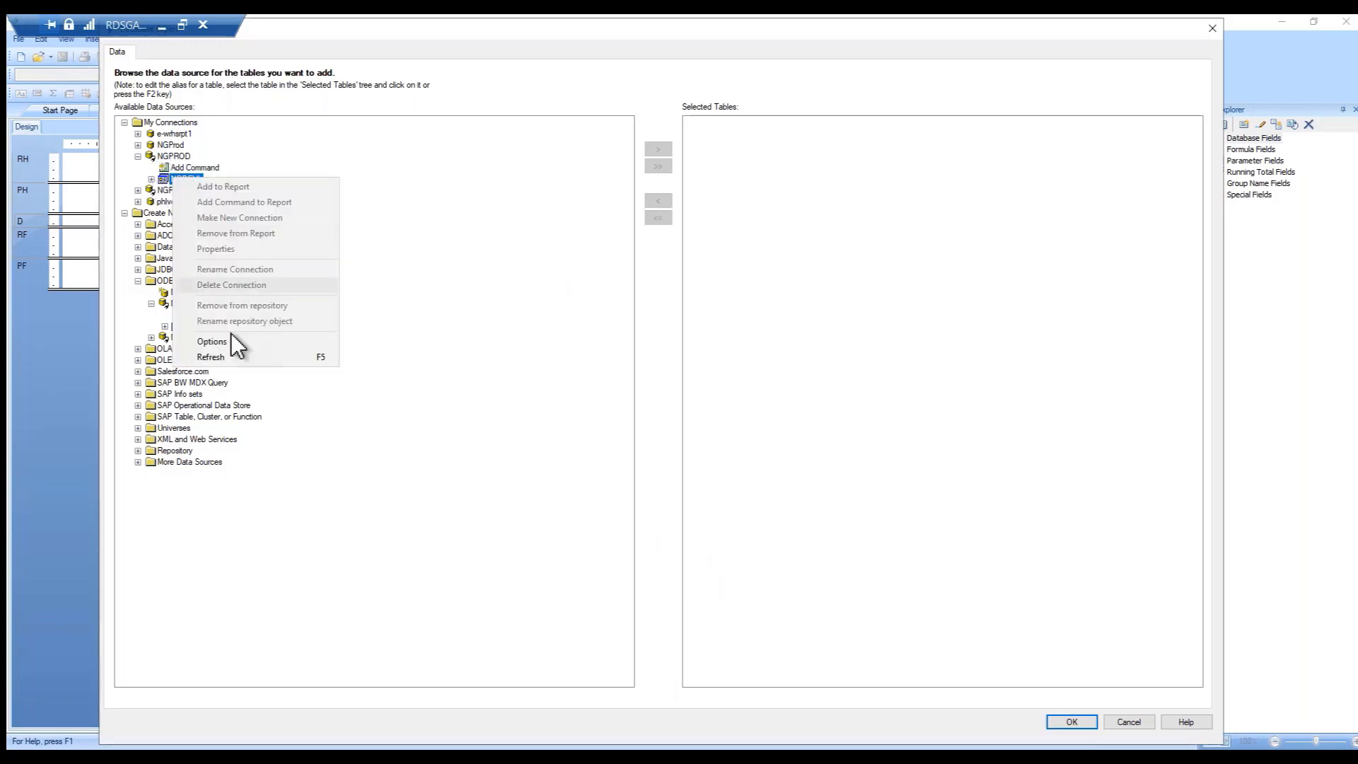
{"action": "left_click", "coordinate": [304, 151]}
Expand the saved NGProd connection down to the dbo tables of its NGPROD database.
{"action": "right_click", "coordinate": [172, 146]}
{"action": "left_click", "coordinate": [166, 151]}
{"action": "left_click", "coordinate": [138, 146]}
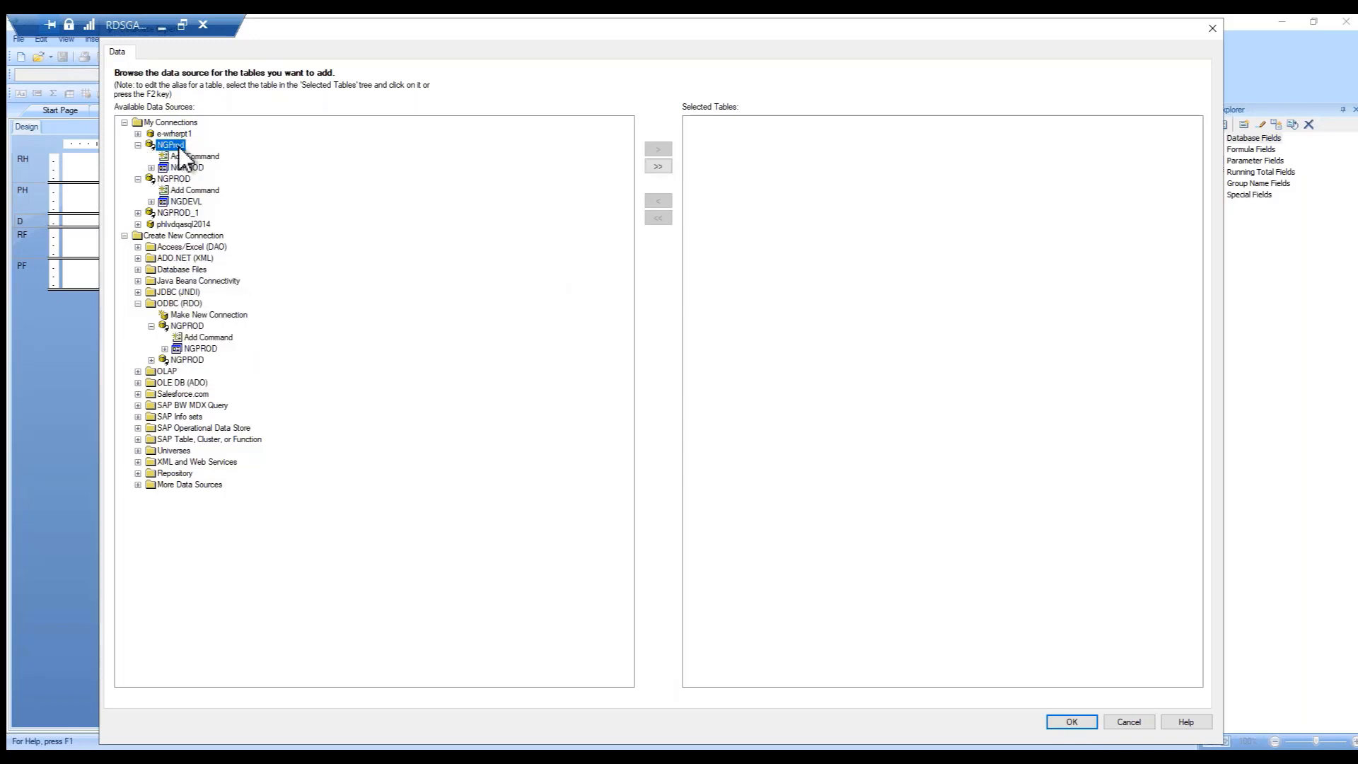
{"action": "left_click", "coordinate": [186, 168]}
{"action": "left_click", "coordinate": [151, 168]}
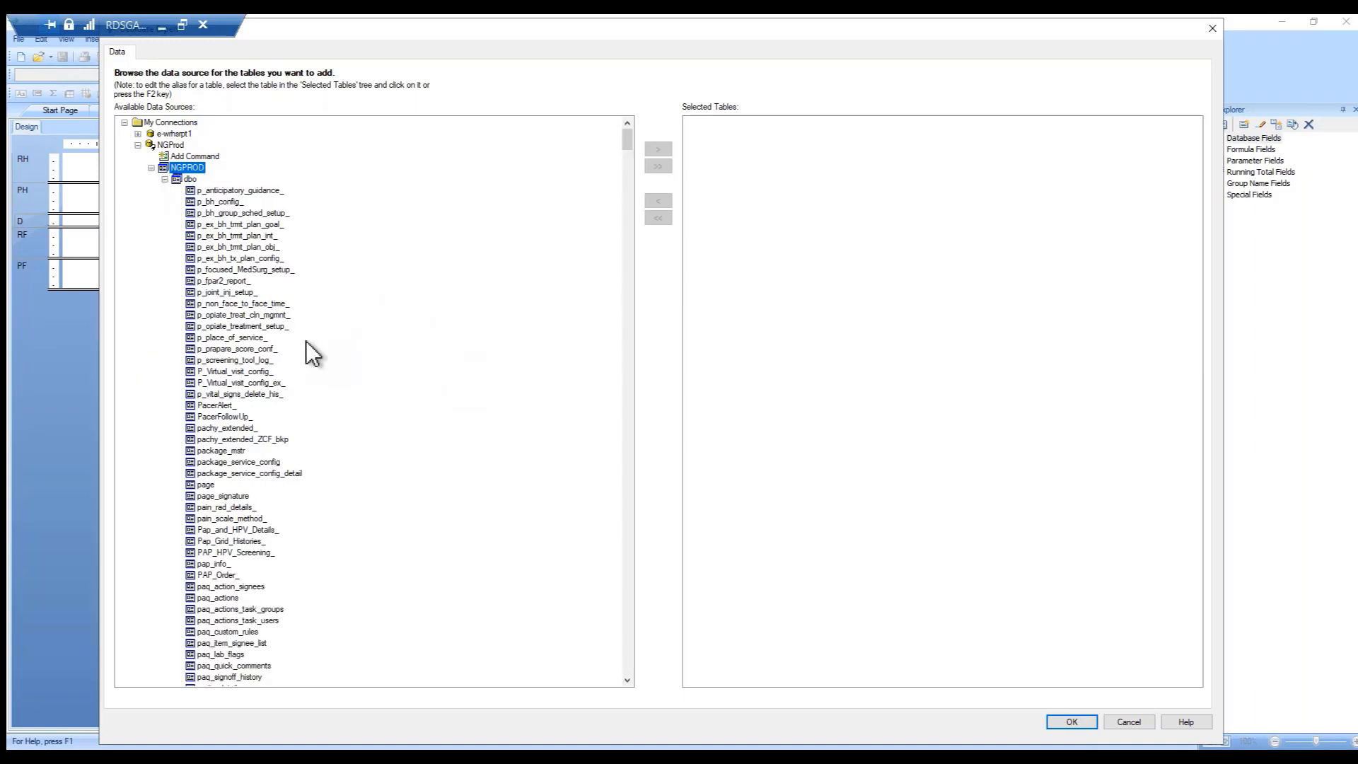
Add the person and patient tables from the NGPROD database to the selected tables and proceed to table linking.
{"action": "left_click", "coordinate": [239, 496]}
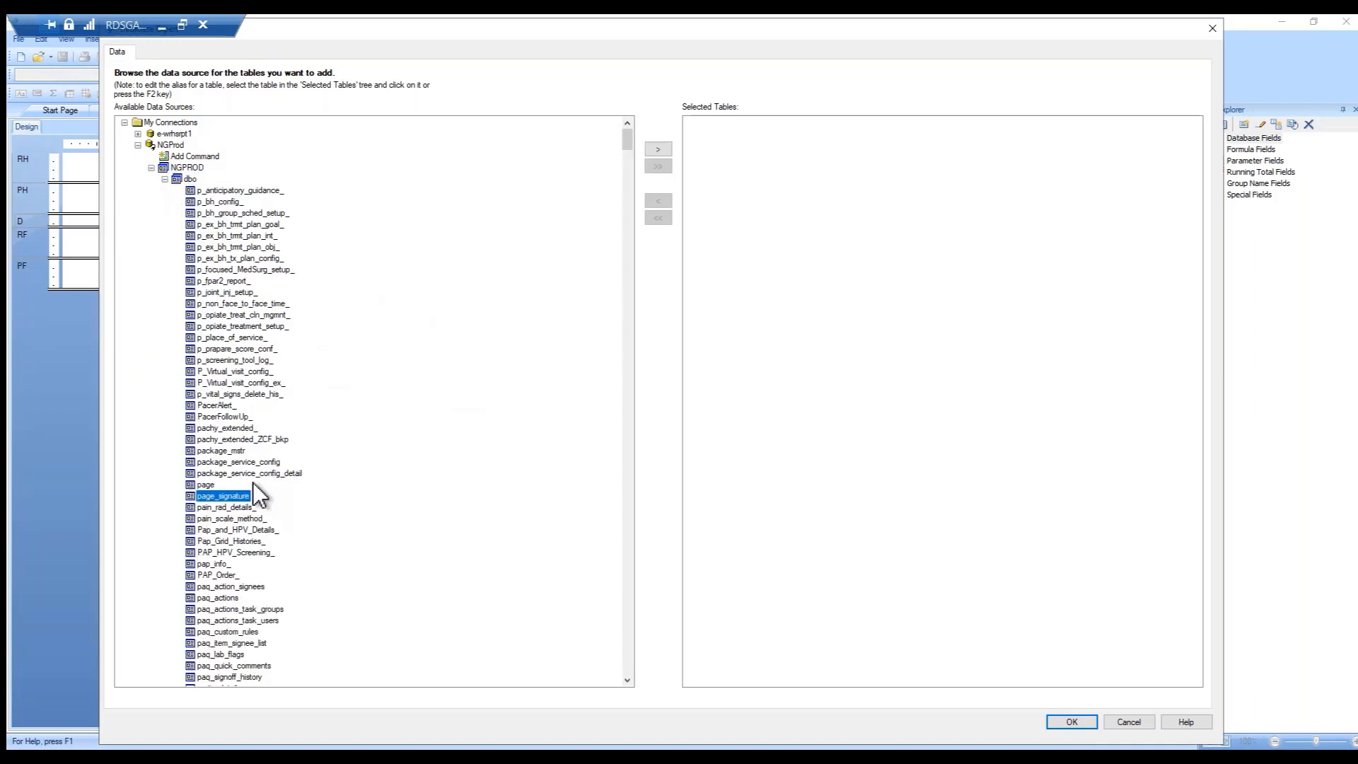
{"action": "type", "text": "person"}
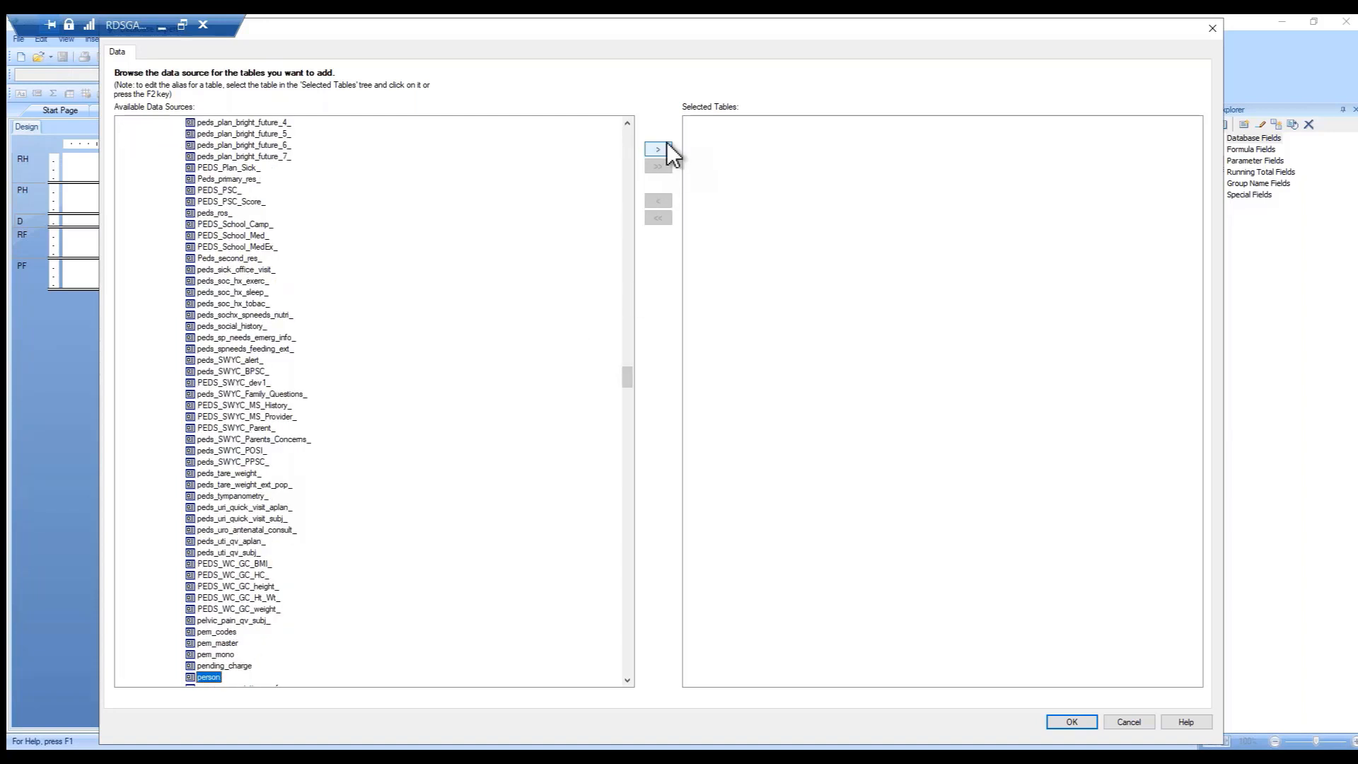
{"action": "left_click", "coordinate": [658, 150]}
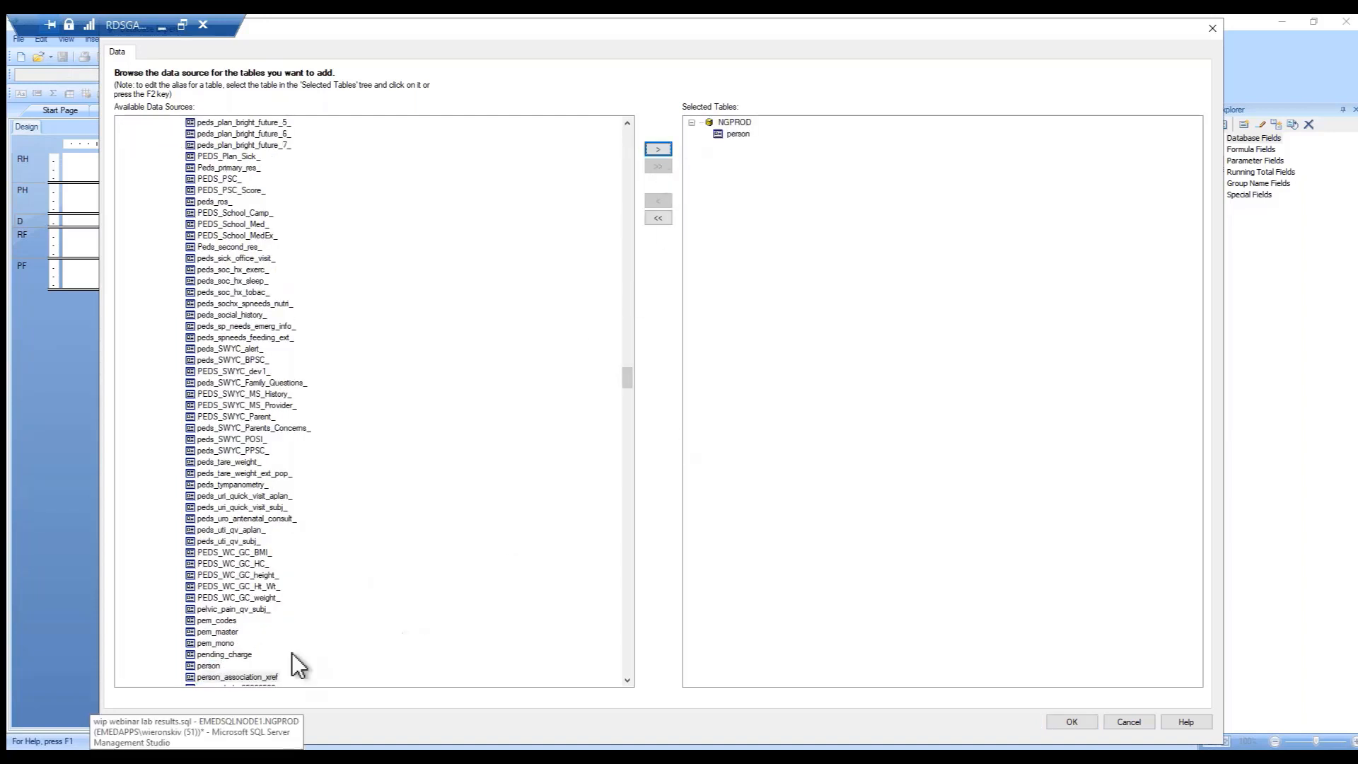
{"action": "left_click", "coordinate": [238, 521]}
{"action": "type", "text": "patient"}
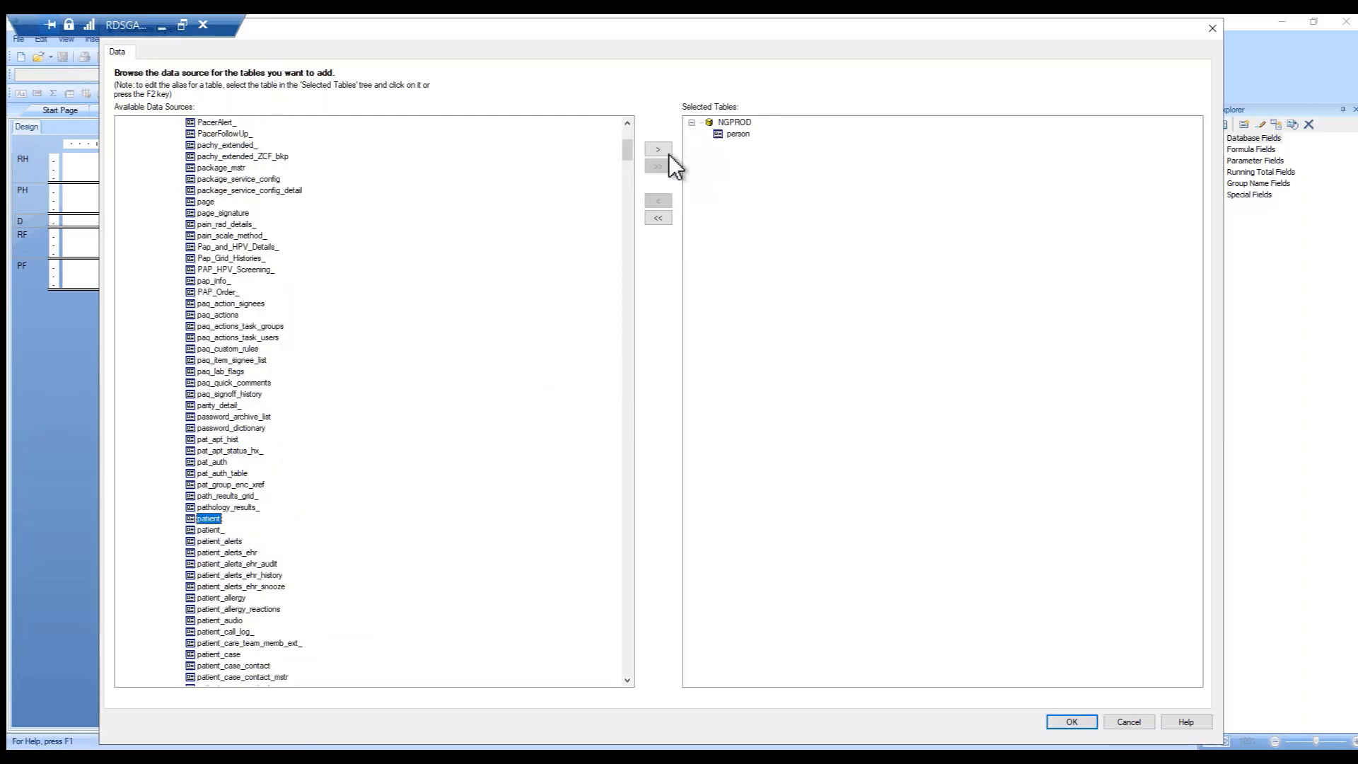
{"action": "left_click", "coordinate": [659, 149]}
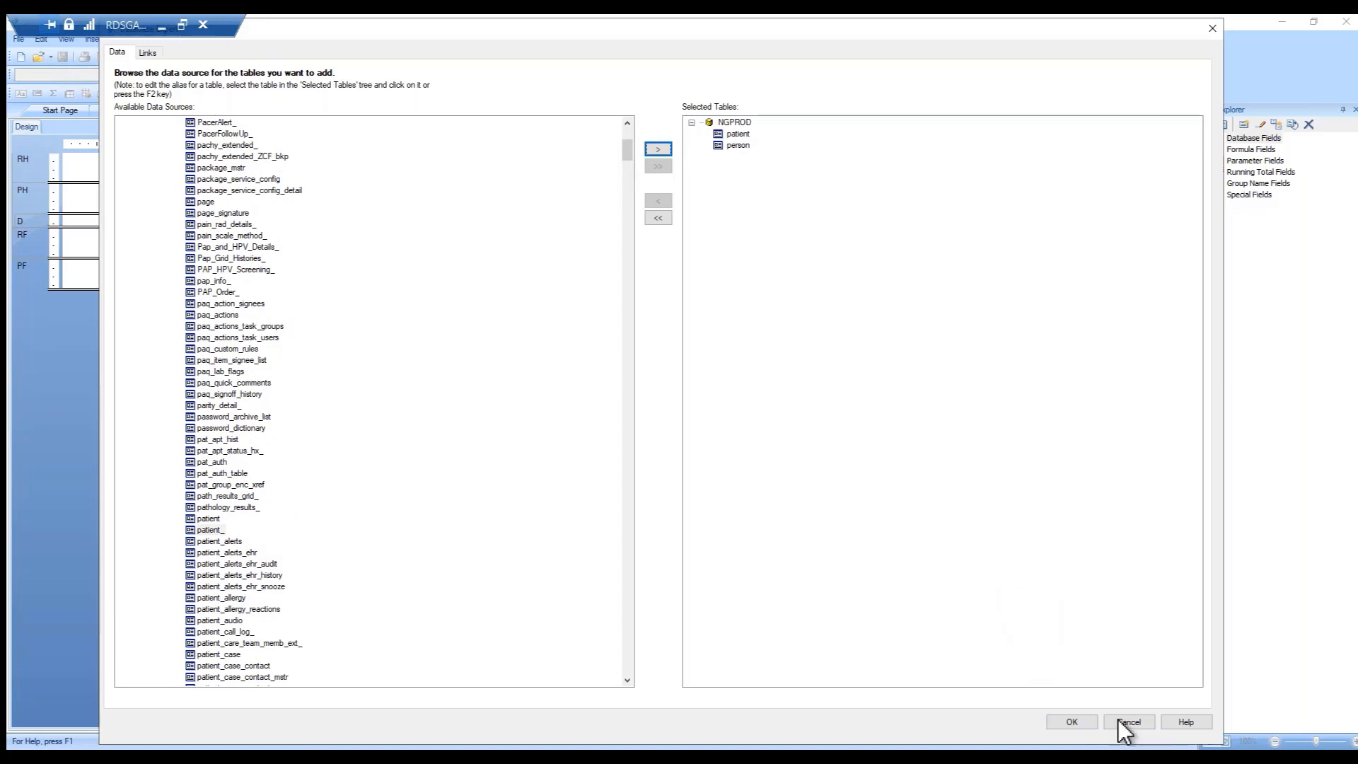
{"action": "left_click", "coordinate": [1072, 721]}
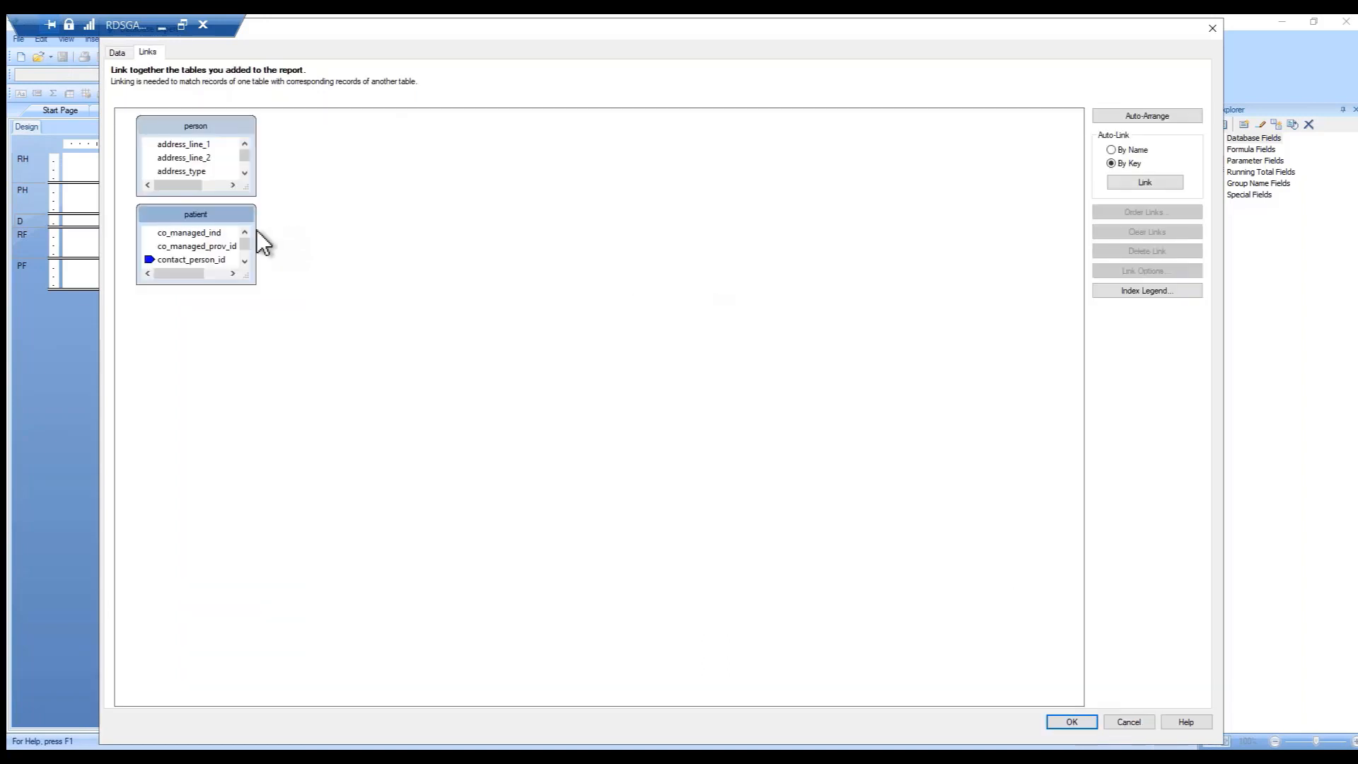
Arrange the patient table beside the person table and lengthen both boxes to show more fields.
{"action": "left_click_drag", "start_coordinate": [197, 216], "coordinate": [524, 202]}
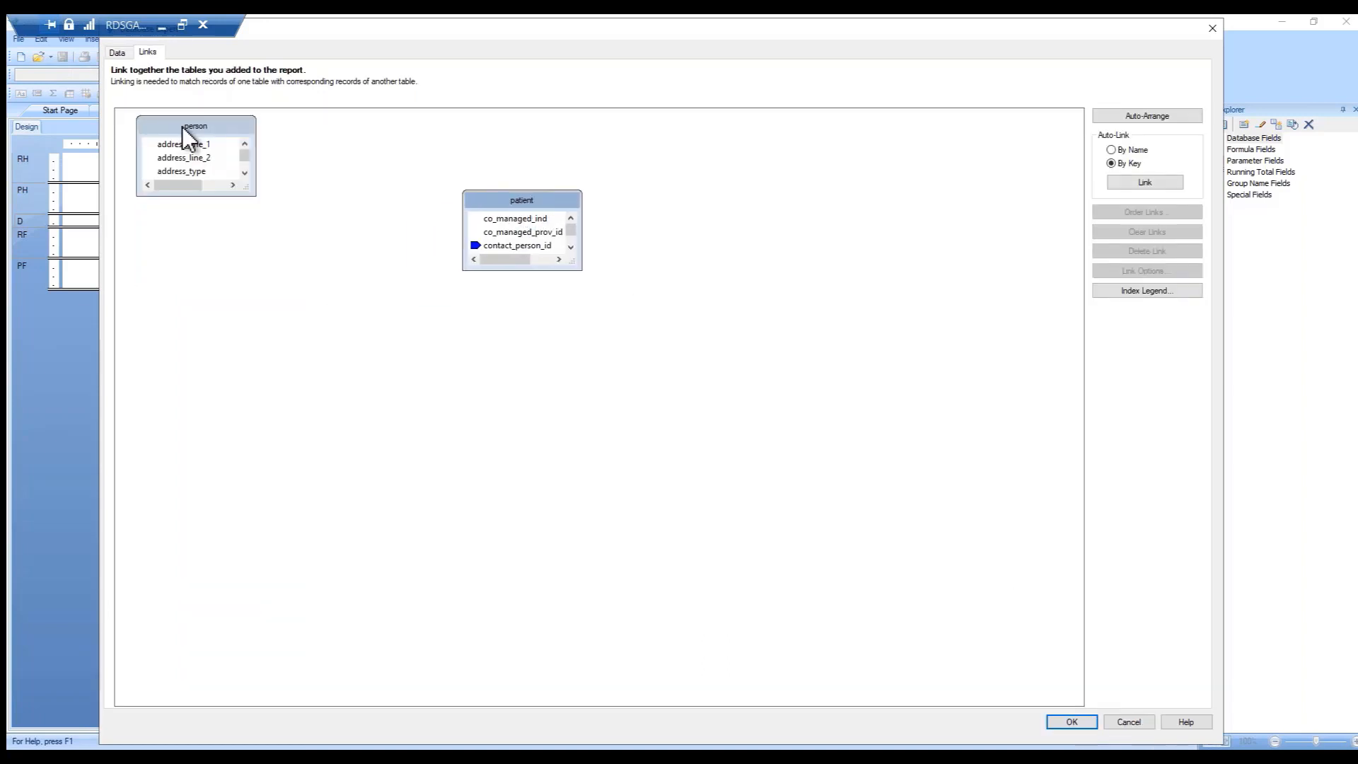
{"action": "left_click_drag", "start_coordinate": [178, 196], "coordinate": [179, 302]}
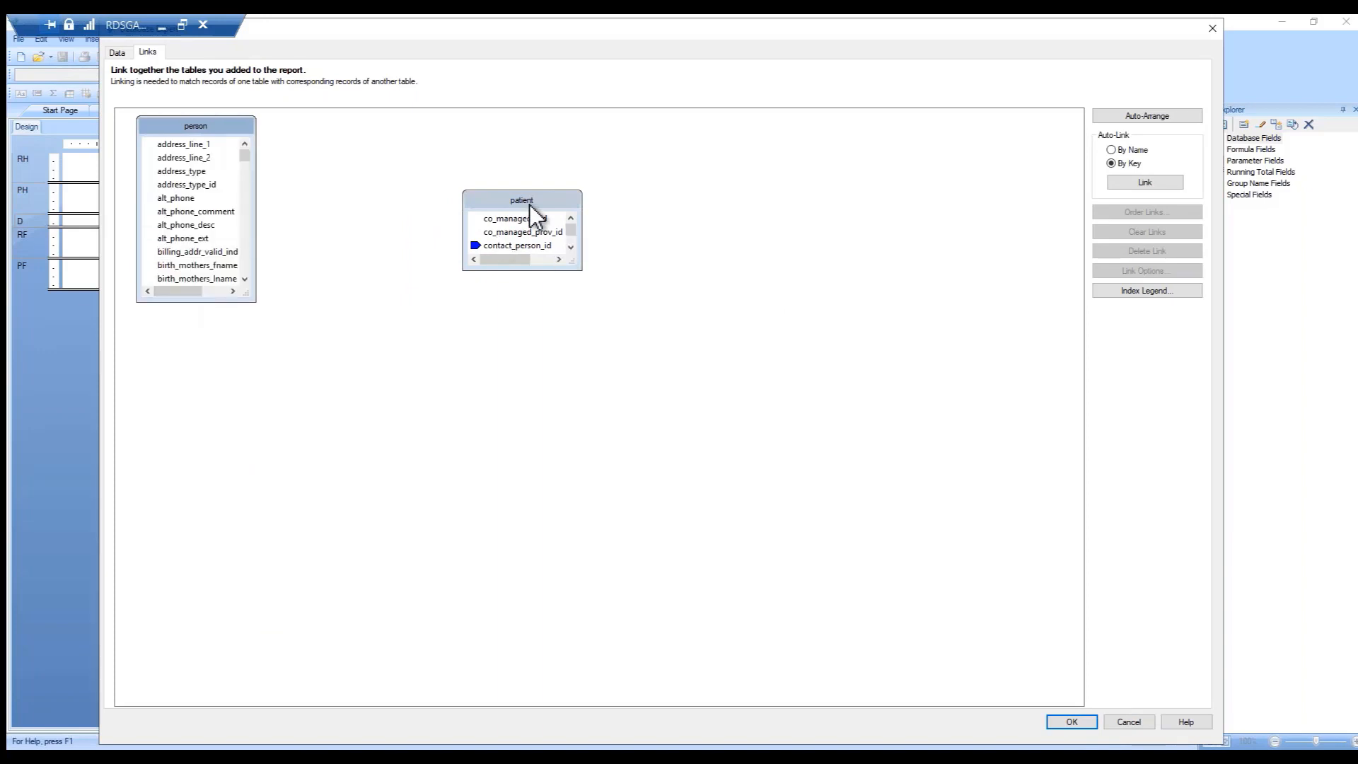
{"action": "left_click_drag", "start_coordinate": [532, 205], "coordinate": [421, 136]}
{"action": "left_click_drag", "start_coordinate": [407, 203], "coordinate": [396, 334]}
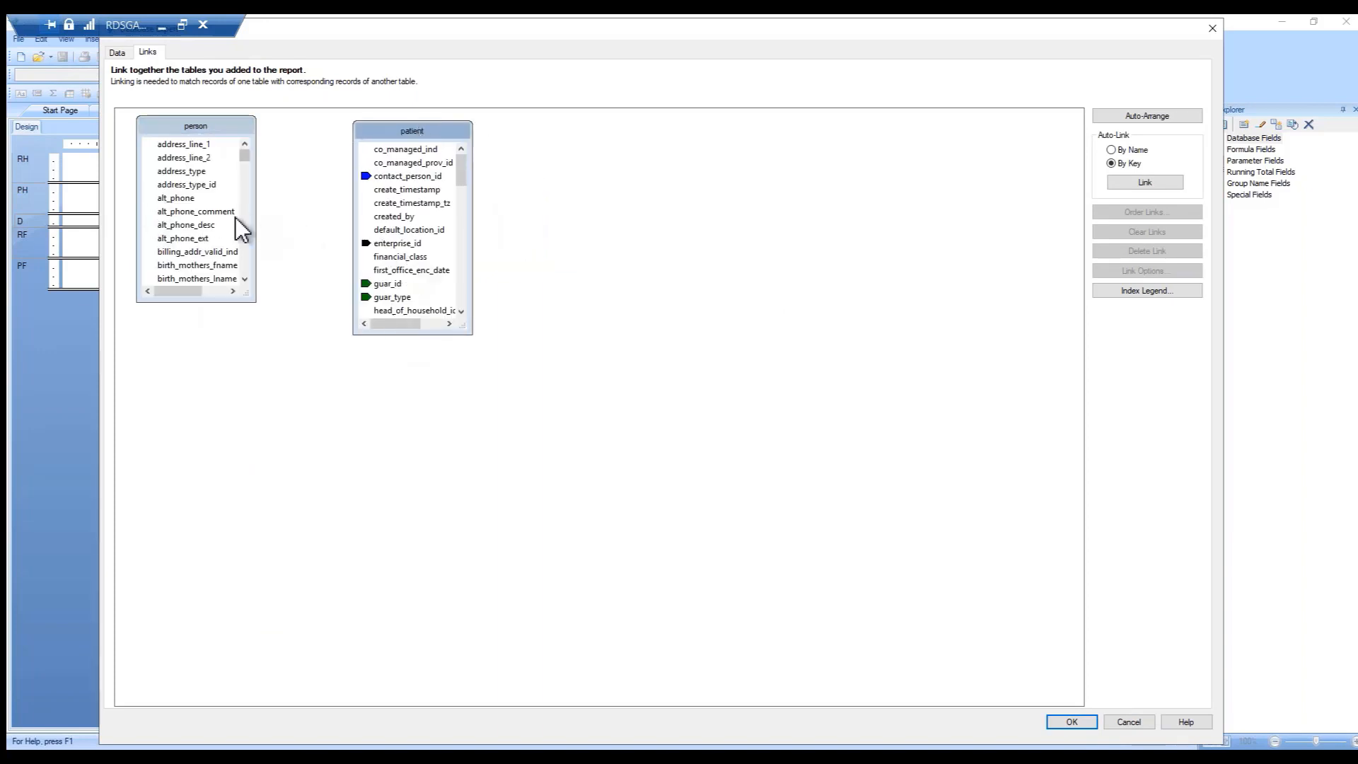
{"action": "left_click", "coordinate": [247, 130]}
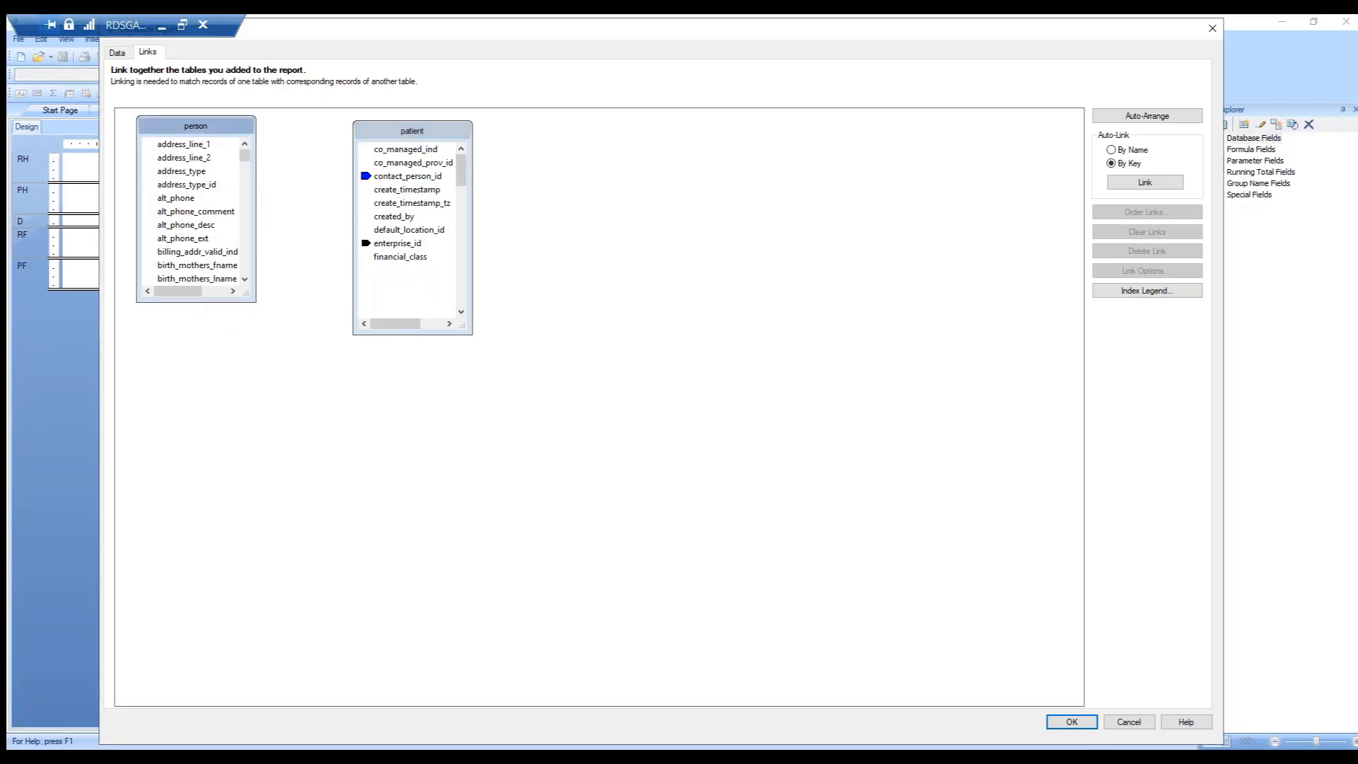
Link the person table to the patient table by joining their person_id fields.
{"action": "left_click", "coordinate": [461, 171]}
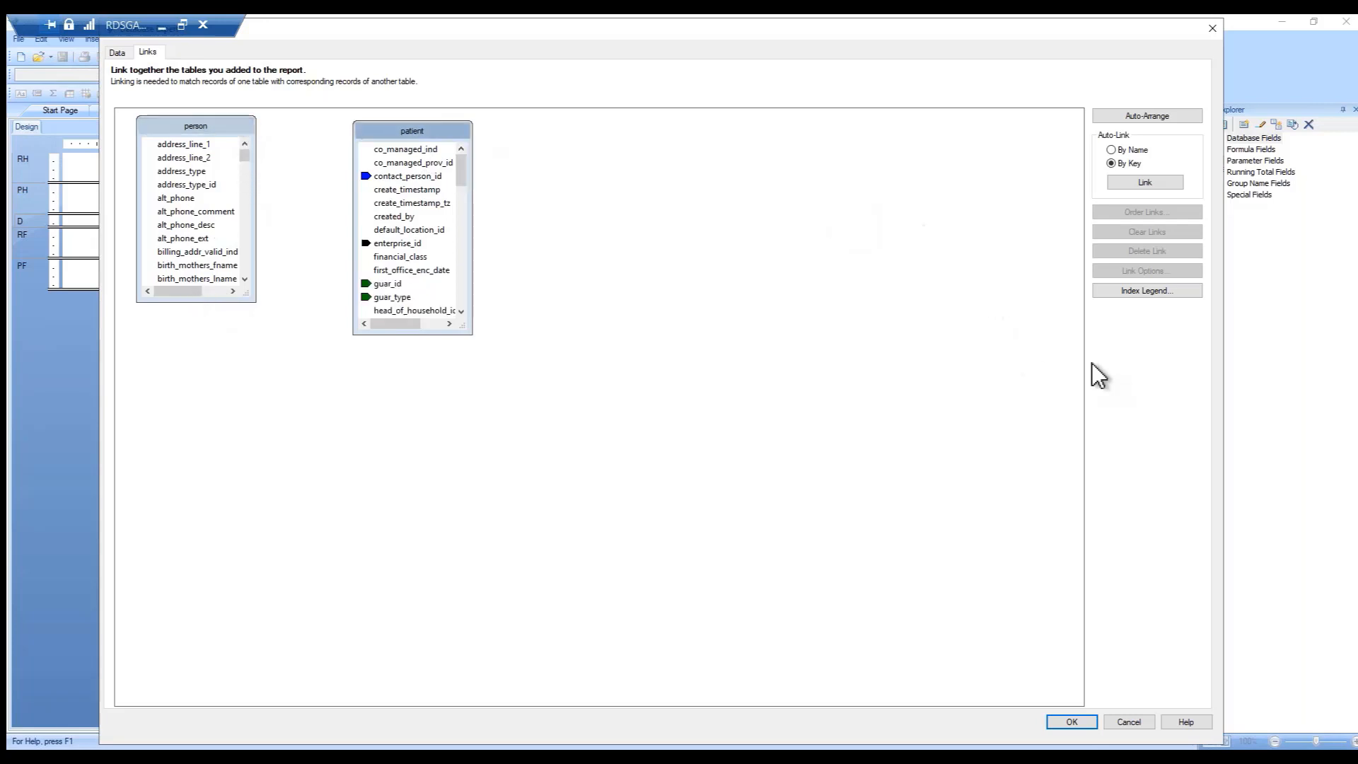
{"action": "left_click", "coordinate": [1111, 163]}
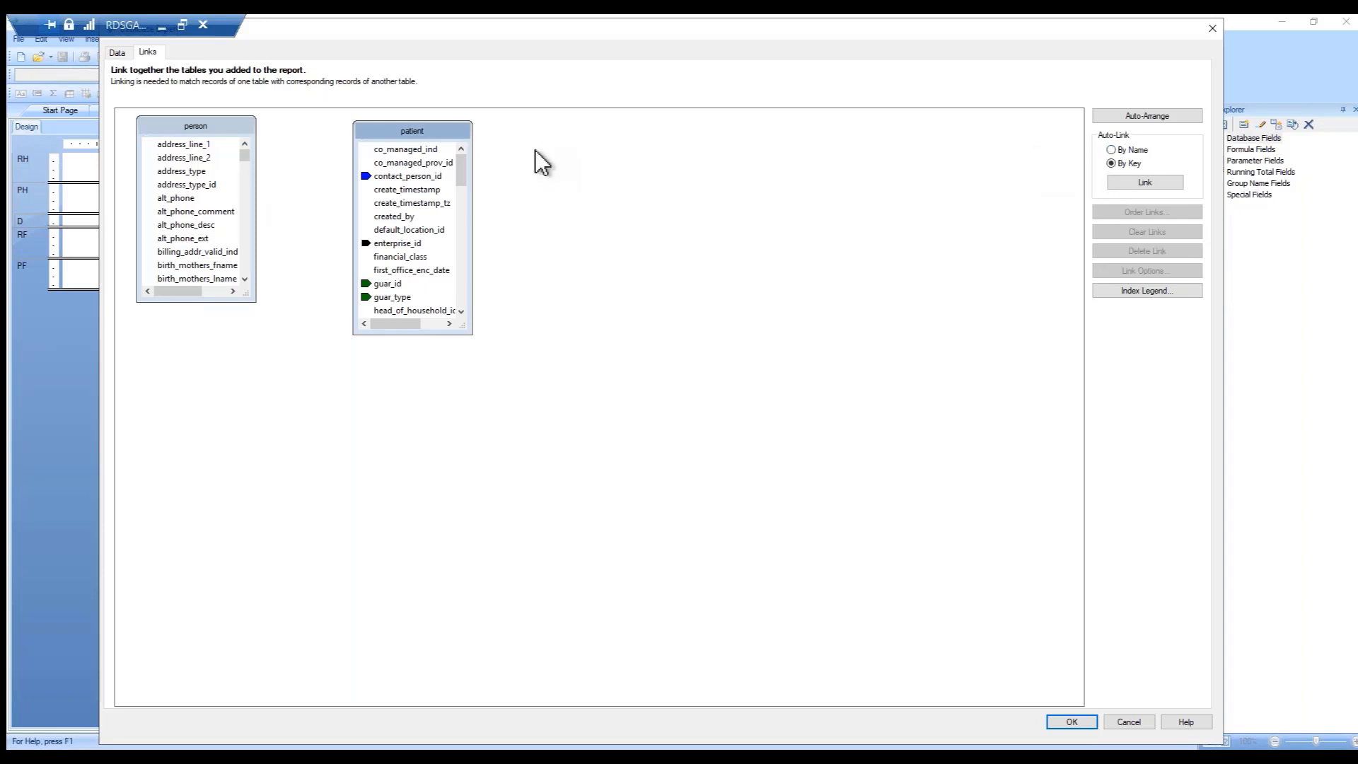
{"action": "left_click", "coordinate": [247, 157]}
{"action": "left_click", "coordinate": [177, 199]}
{"action": "scroll", "coordinate": [180, 213], "scroll_direction": "down", "scroll_amount": 1}
{"action": "scroll", "coordinate": [180, 212], "scroll_direction": "down", "scroll_amount": 4}
{"action": "right_click", "coordinate": [180, 122]}
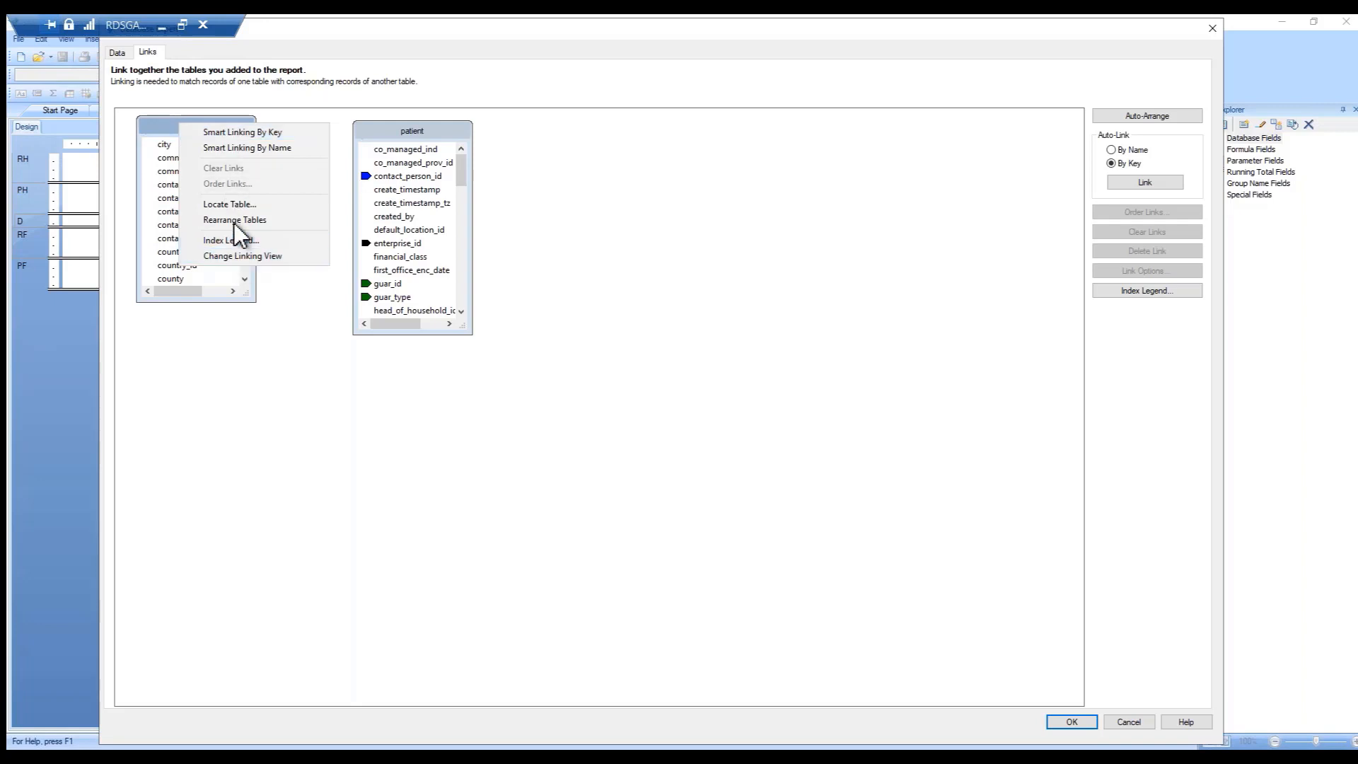
{"action": "left_click", "coordinate": [345, 134]}
{"action": "scroll", "coordinate": [188, 212], "scroll_direction": "down", "scroll_amount": 2}
{"action": "scroll", "coordinate": [190, 262], "scroll_direction": "down", "scroll_amount": 10}
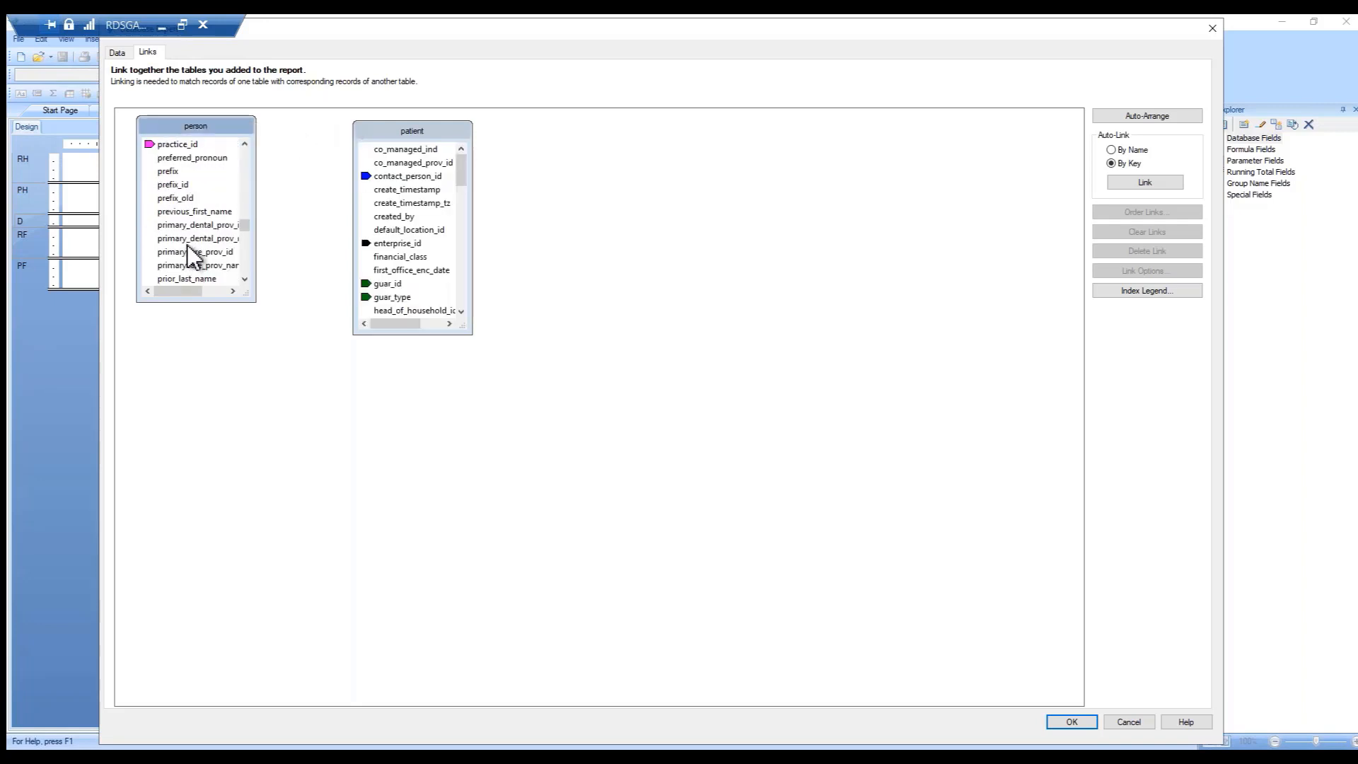
{"action": "scroll", "coordinate": [188, 247], "scroll_direction": "up", "scroll_amount": 2}
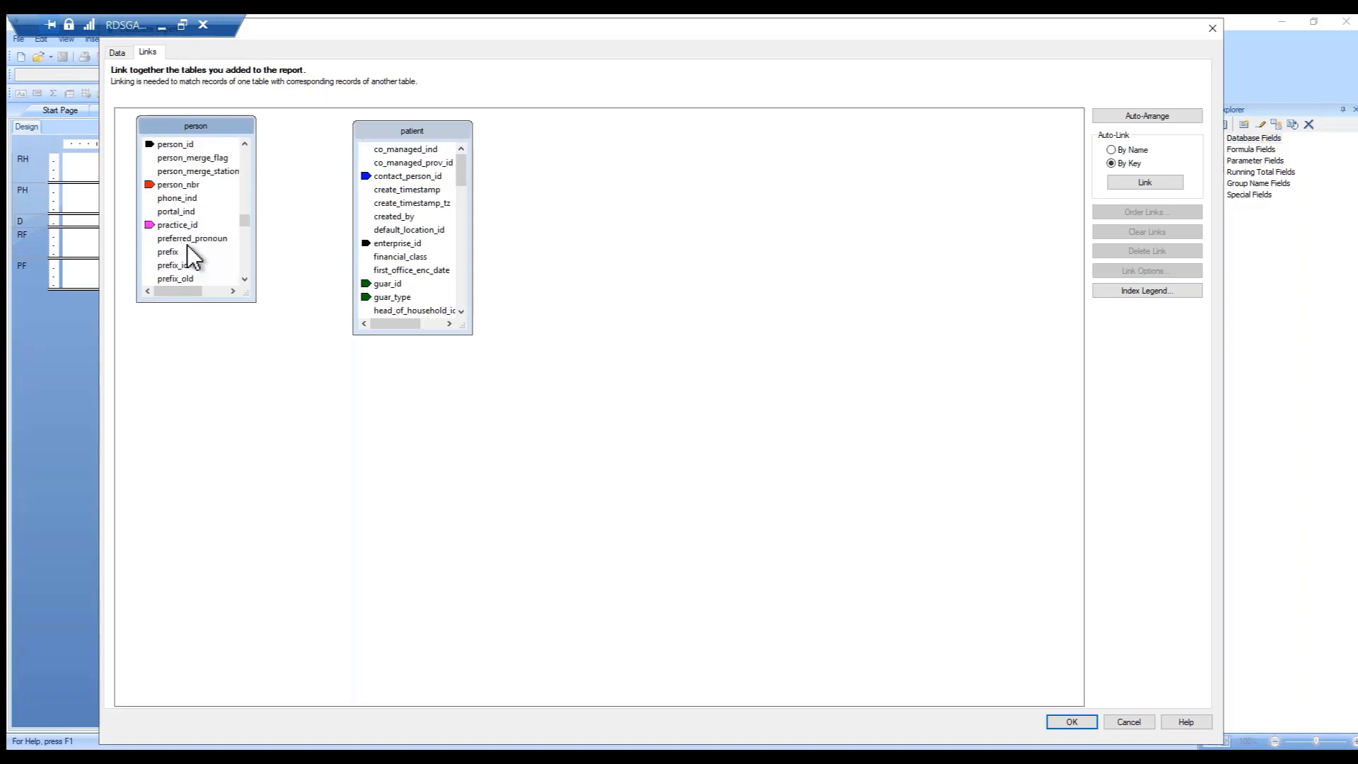
{"action": "left_click", "coordinate": [186, 186]}
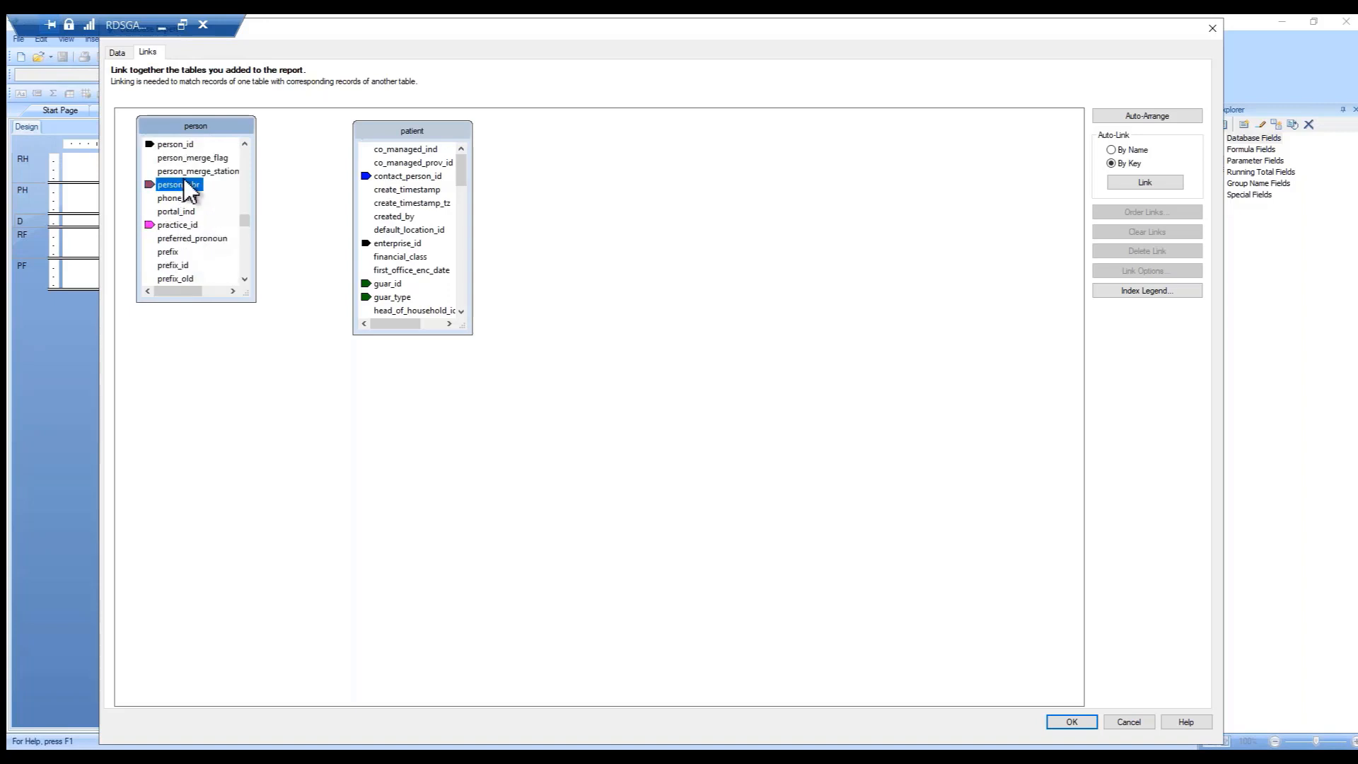
{"action": "left_click", "coordinate": [181, 145]}
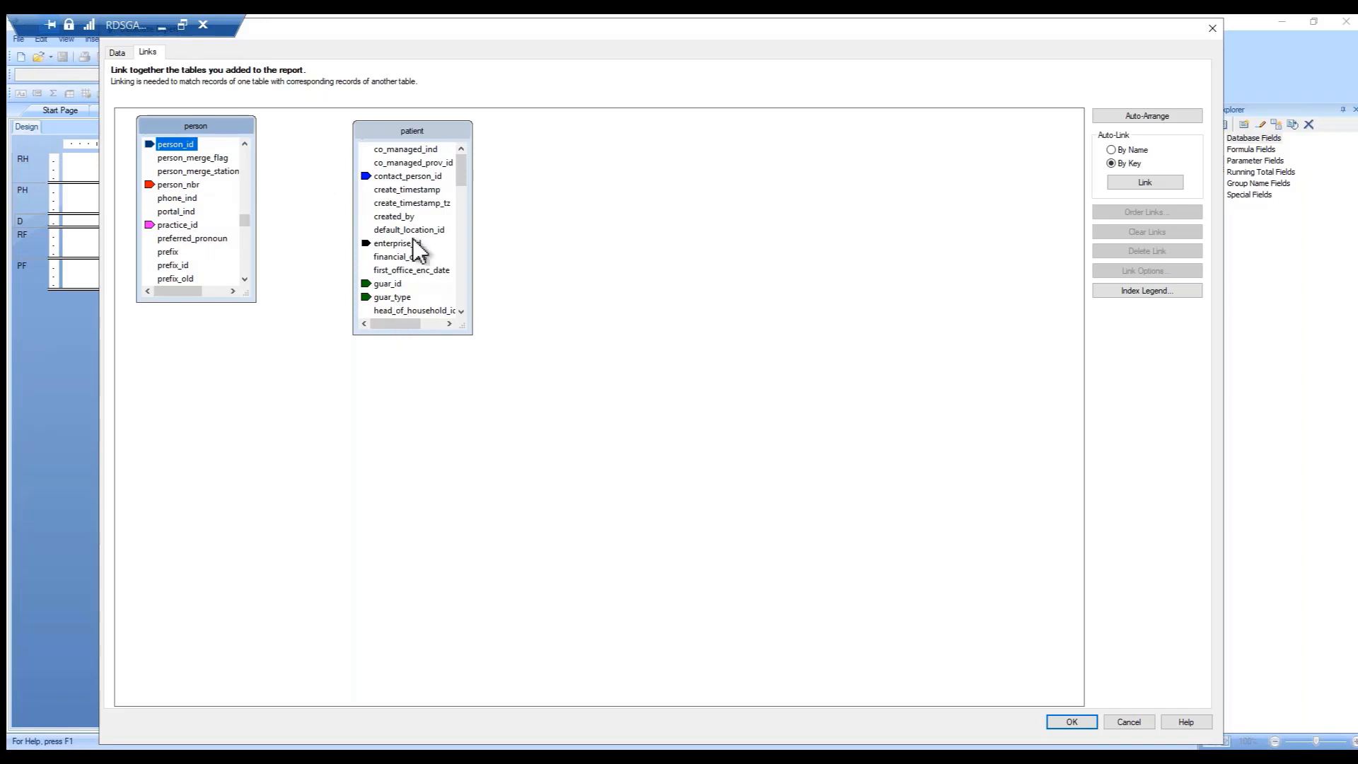
{"action": "left_click_drag", "start_coordinate": [461, 175], "coordinate": [458, 259]}
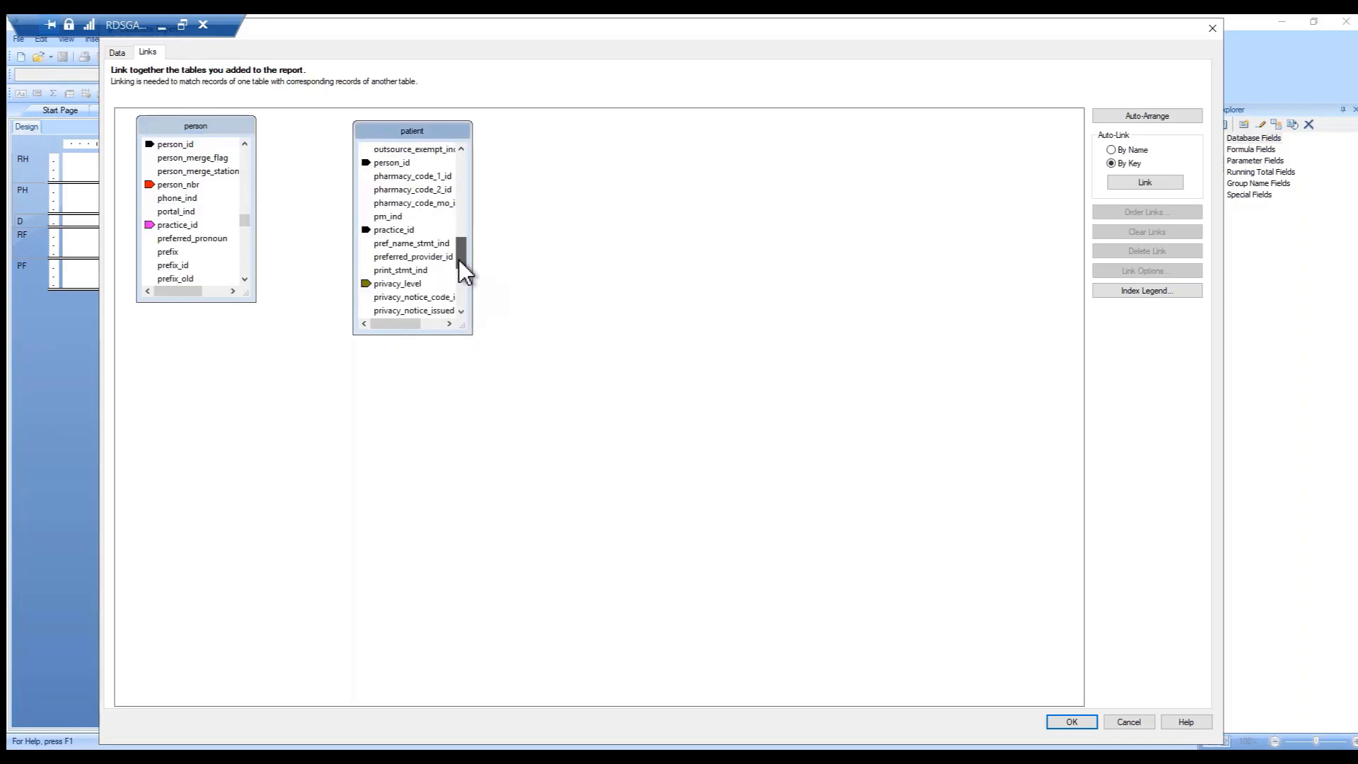
{"action": "left_click_drag", "start_coordinate": [173, 145], "coordinate": [387, 164]}
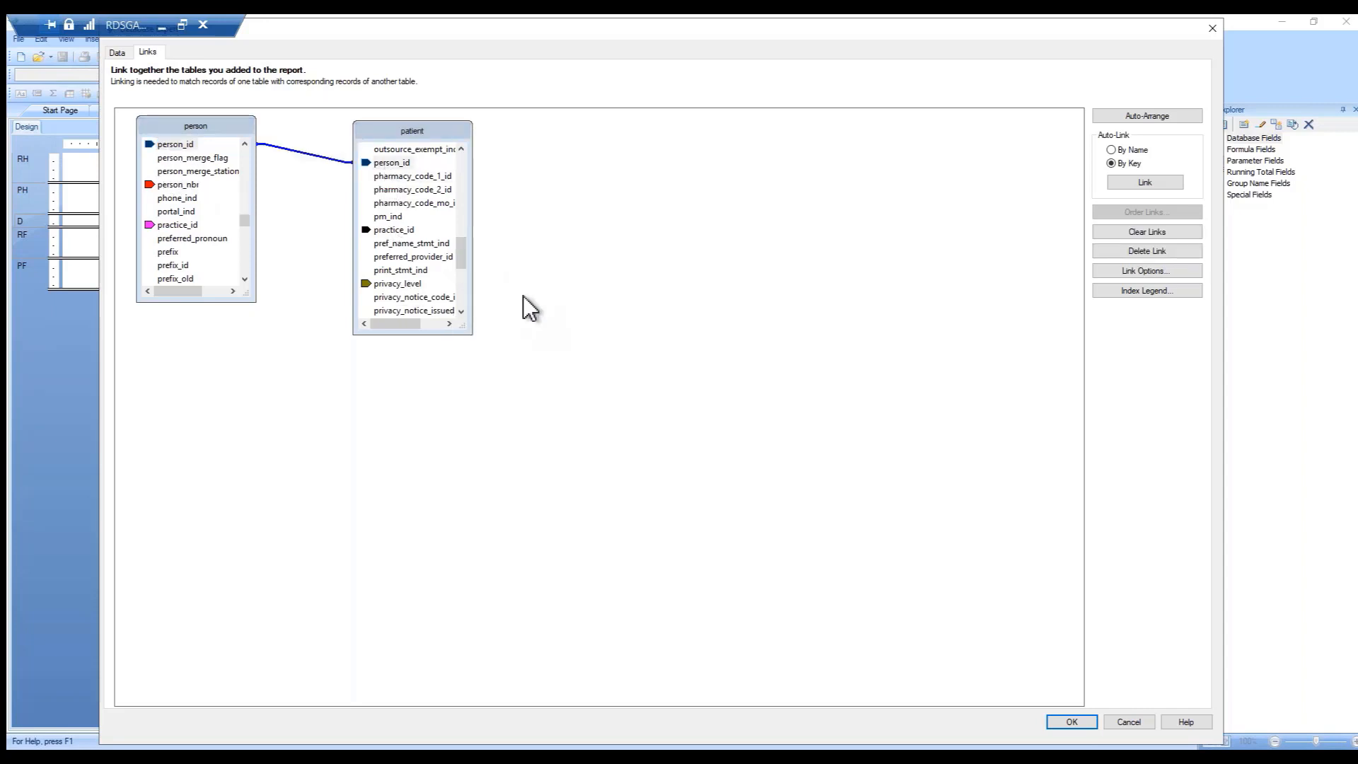
Review the join options of the person_id link, keep them as they are, and finish the table setup.
{"action": "double_click", "coordinate": [304, 154]}
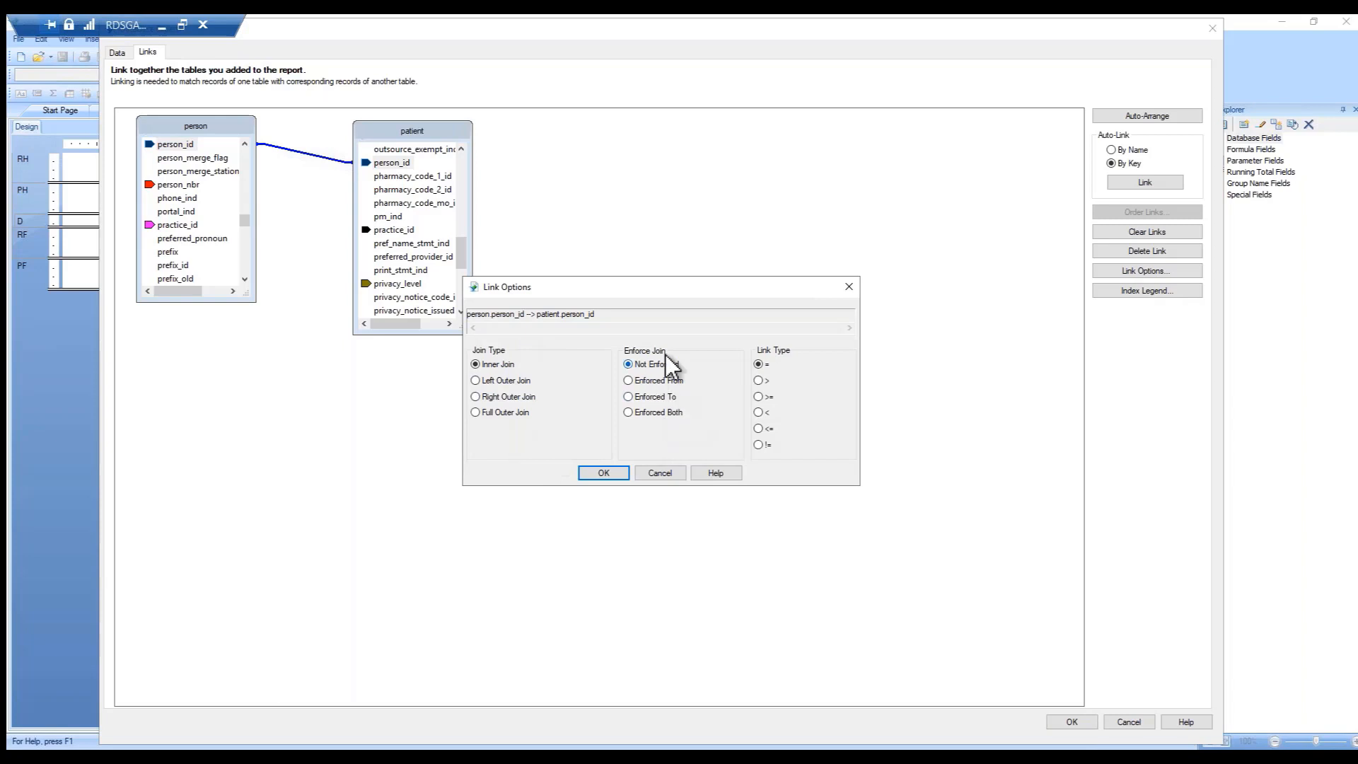
{"action": "left_click", "coordinate": [605, 474]}
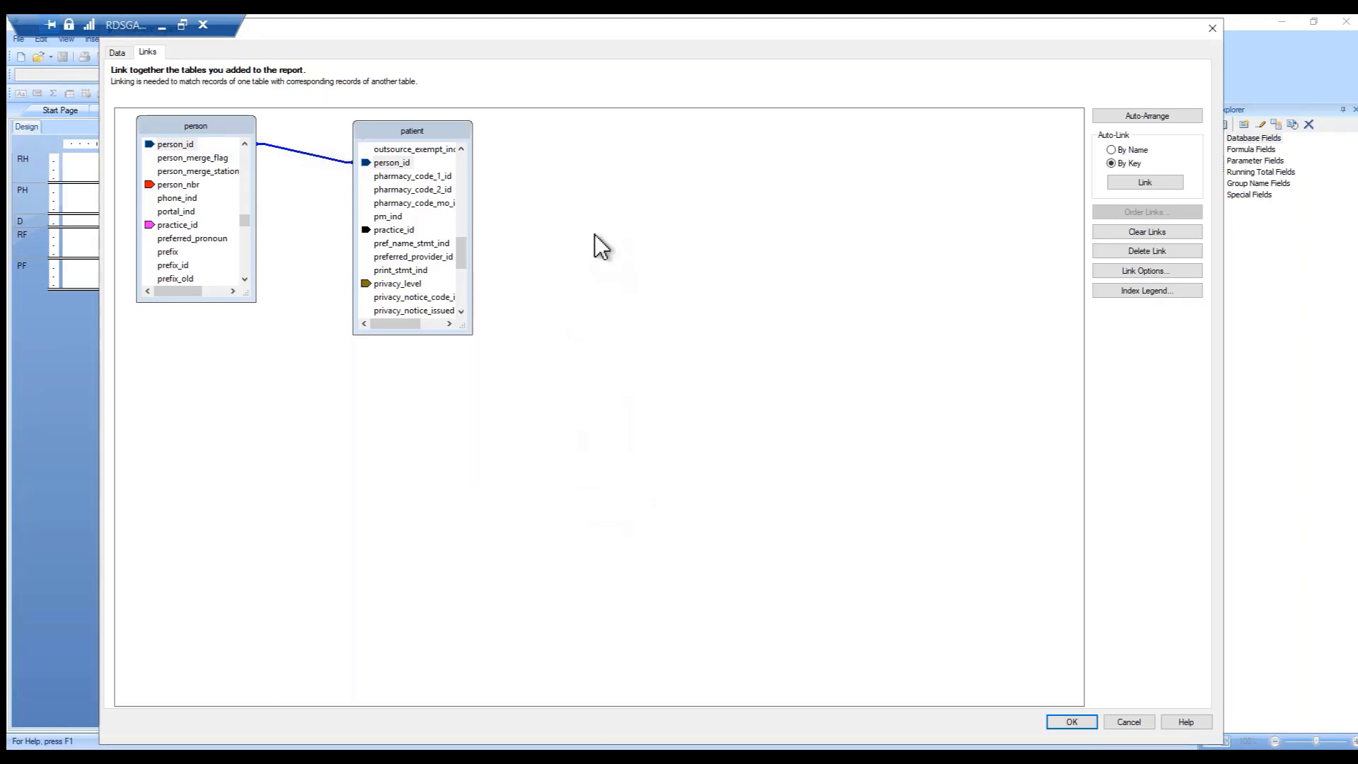
{"action": "left_click", "coordinate": [1071, 723]}
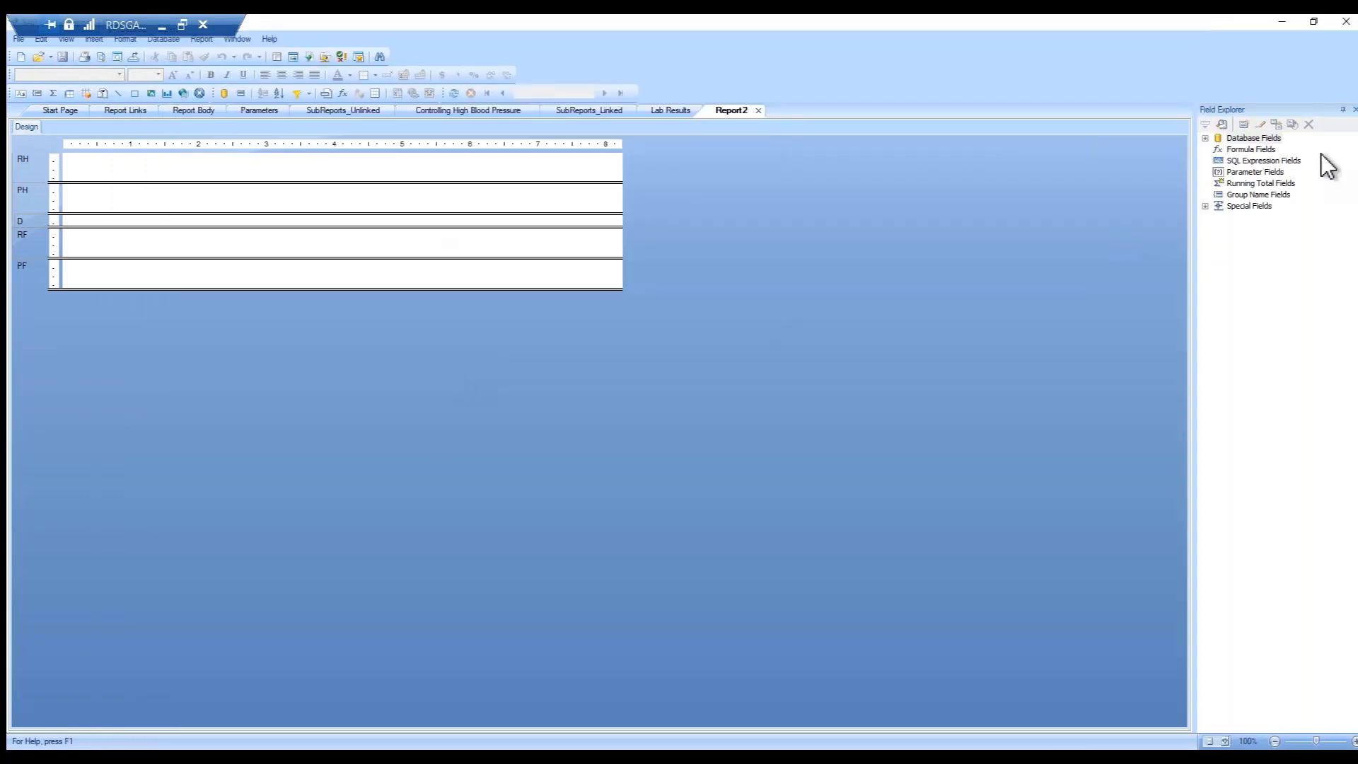
Examine how the person, patient and patient_encounter tables are linked in the Report Links report, leaving its database setup unchanged.
{"action": "left_click", "coordinate": [127, 110]}
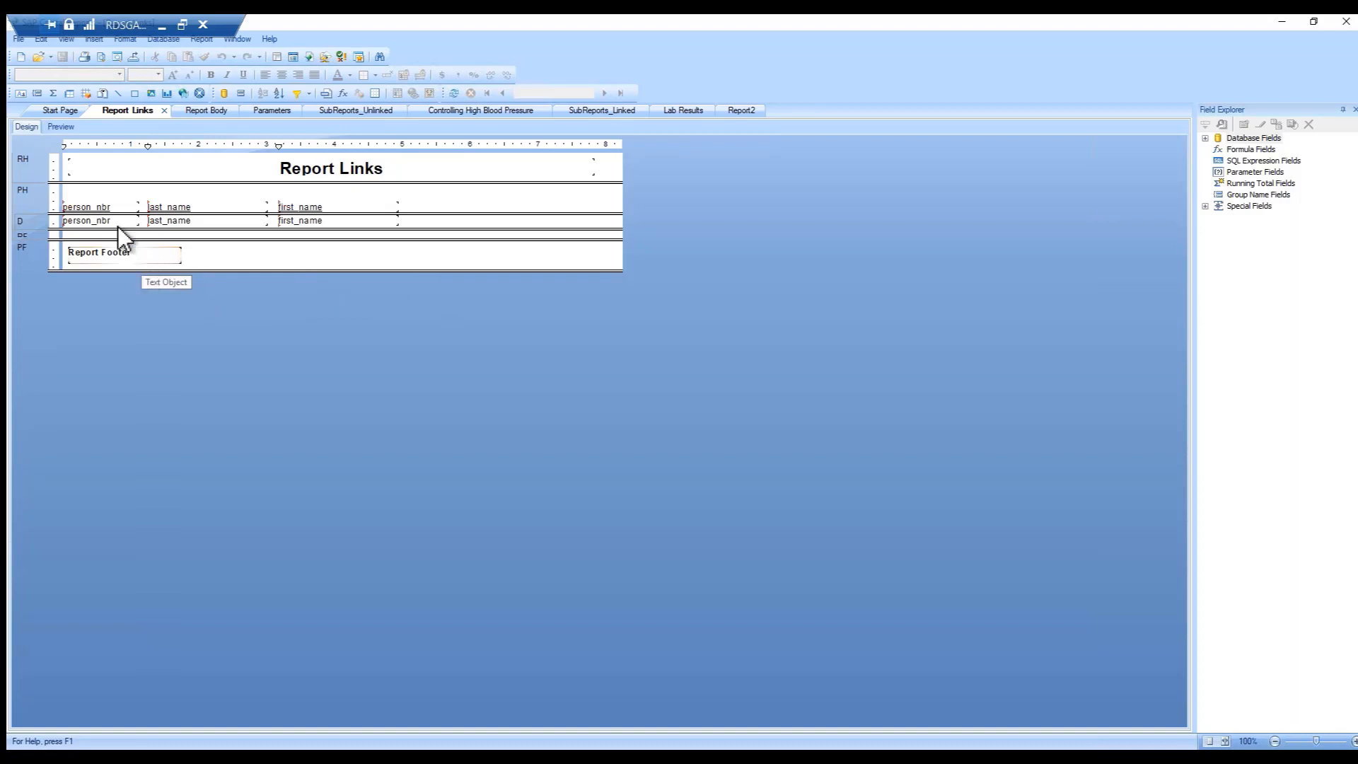
{"action": "left_click", "coordinate": [164, 40]}
{"action": "left_click", "coordinate": [190, 54]}
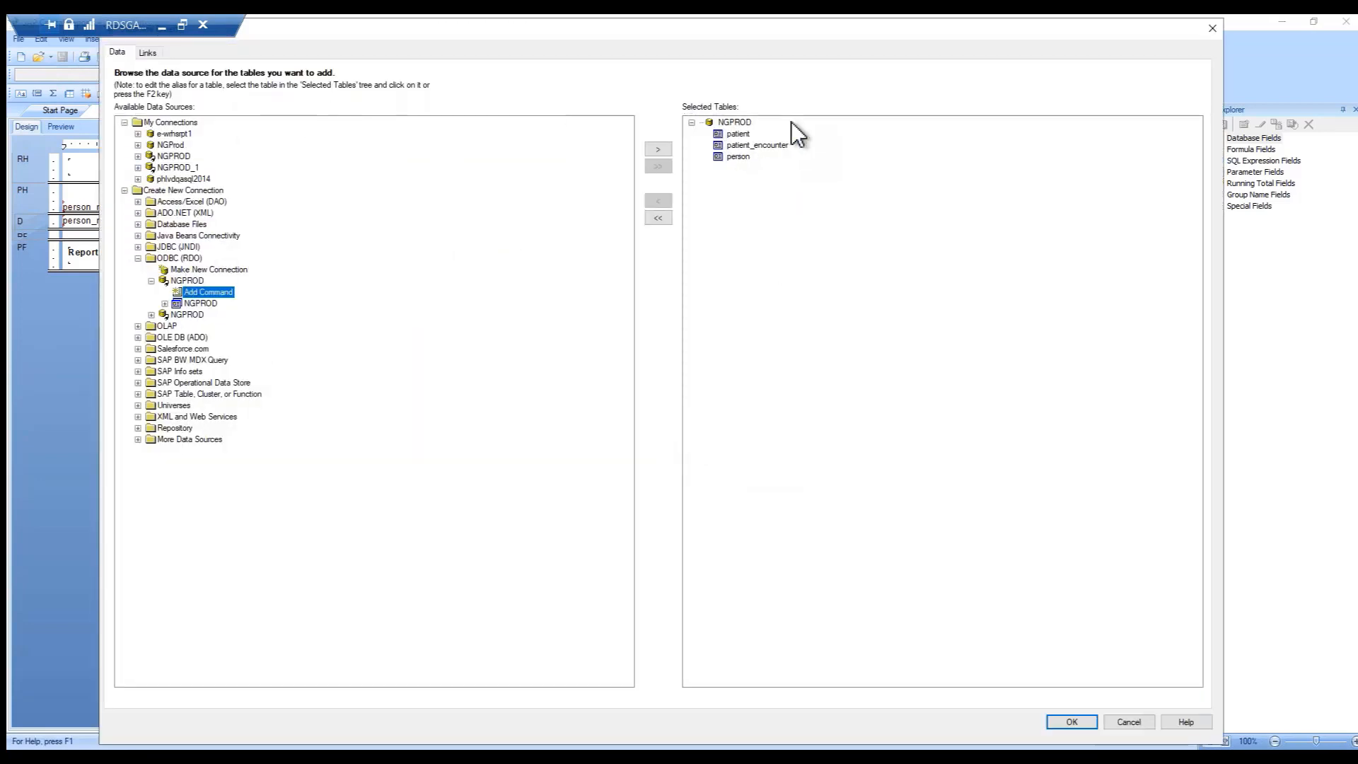
{"action": "left_click", "coordinate": [147, 52]}
{"action": "left_click", "coordinate": [196, 126]}
{"action": "left_click", "coordinate": [423, 145]}
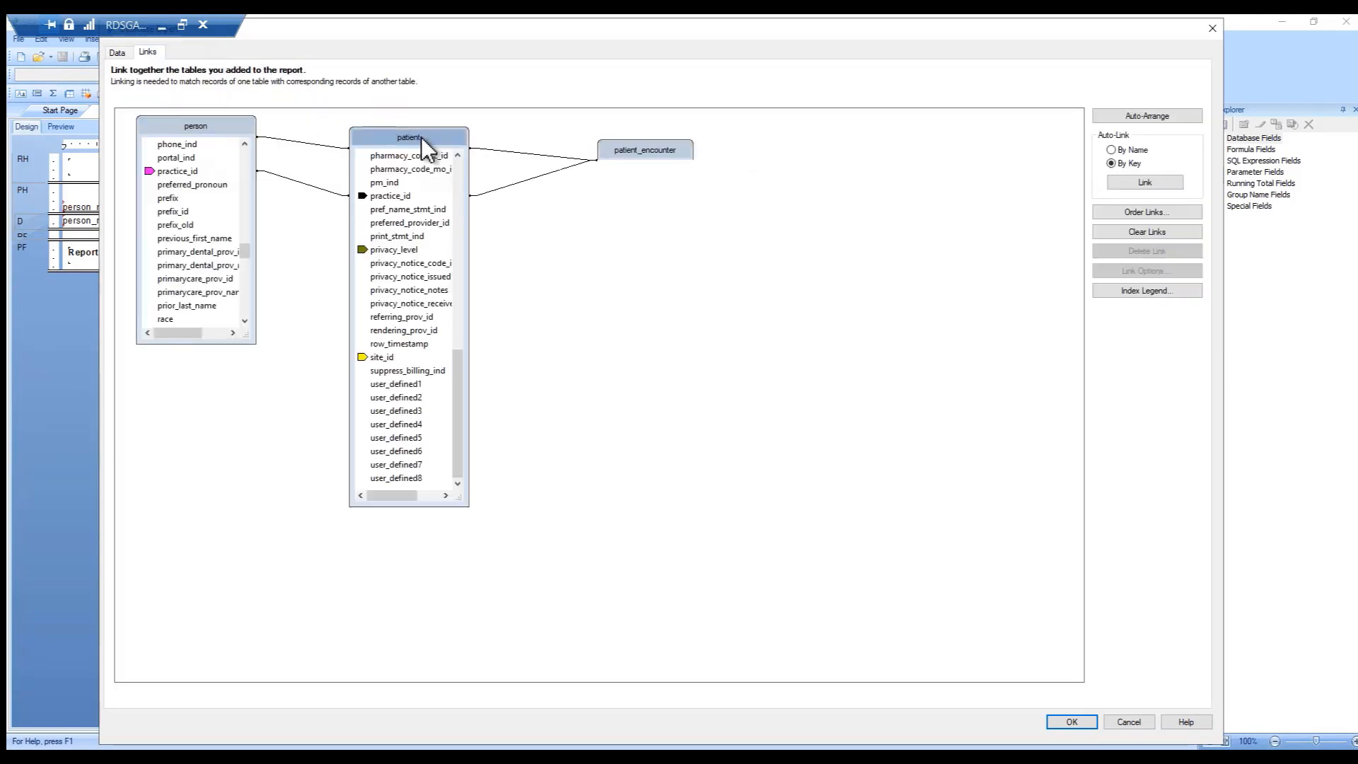
{"action": "left_click", "coordinate": [622, 151]}
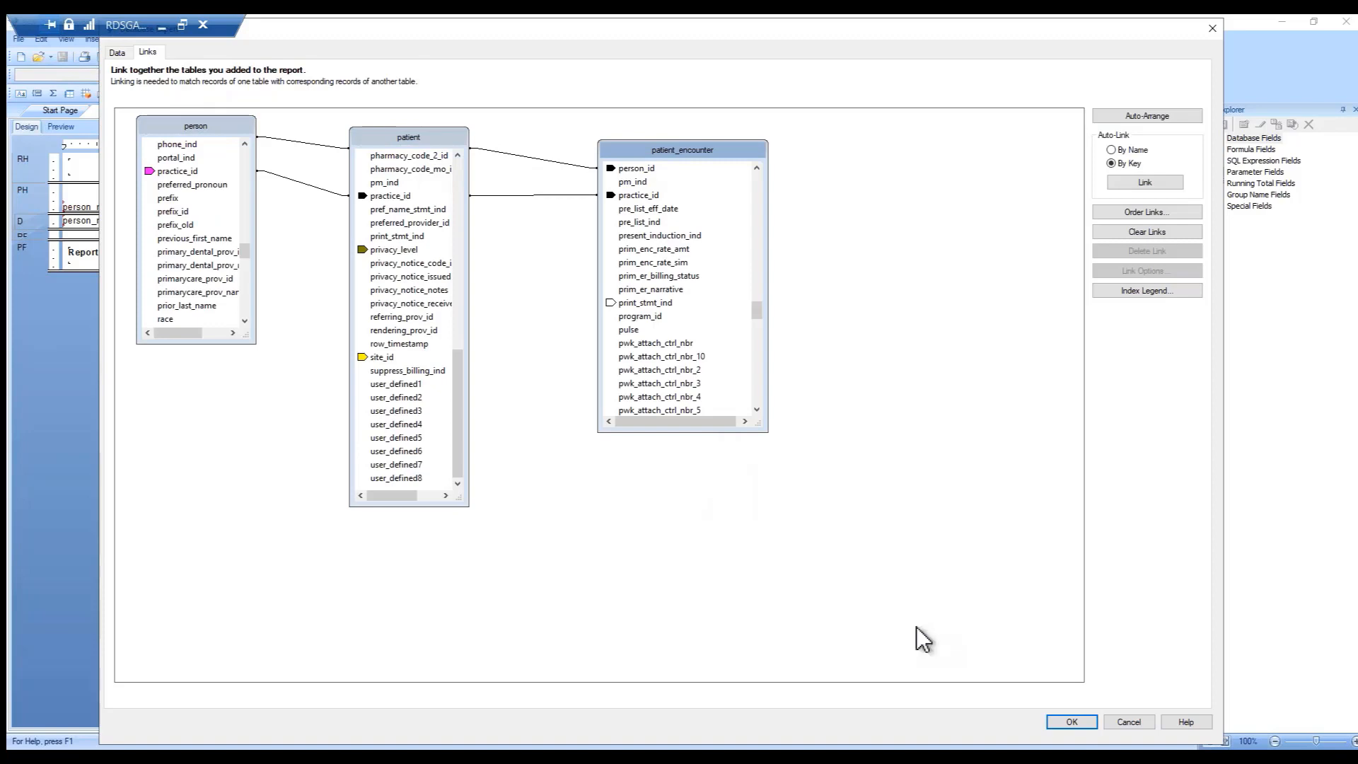
{"action": "left_click", "coordinate": [1145, 723]}
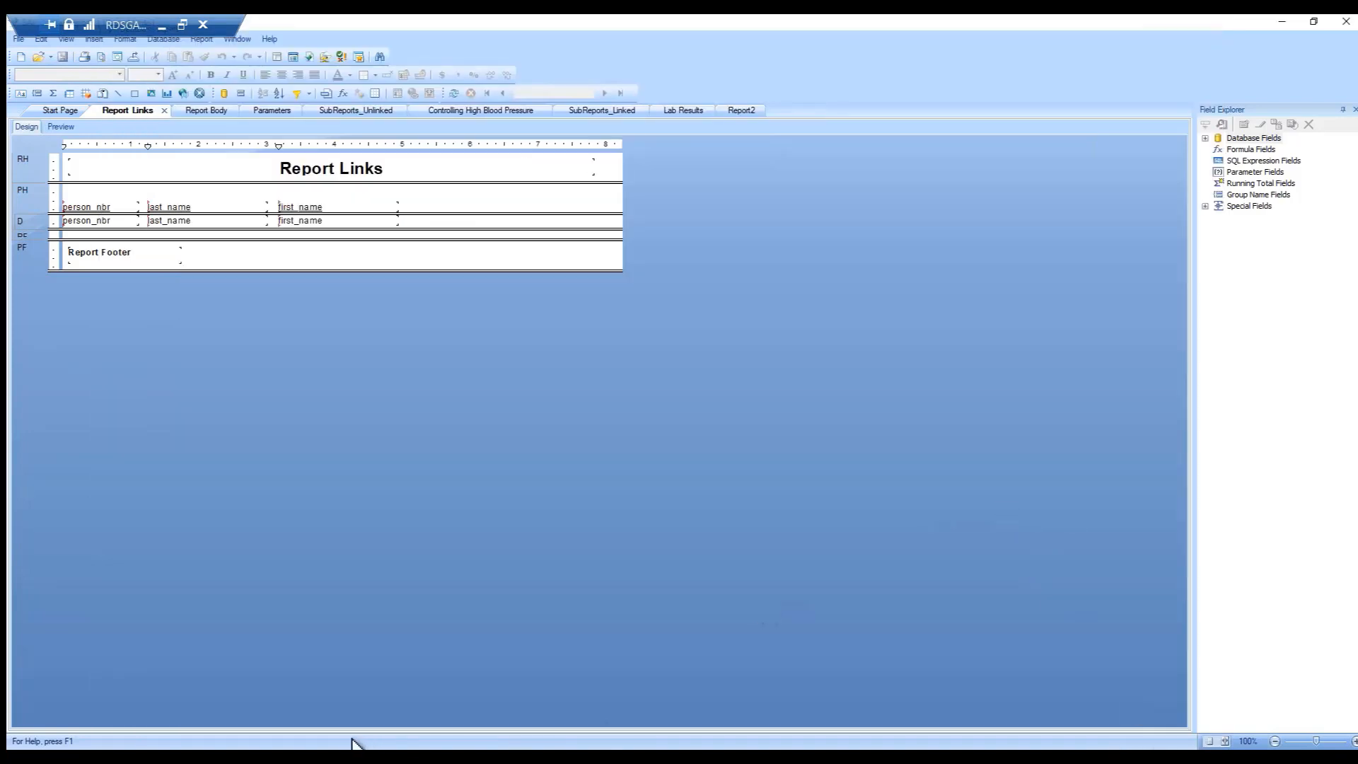
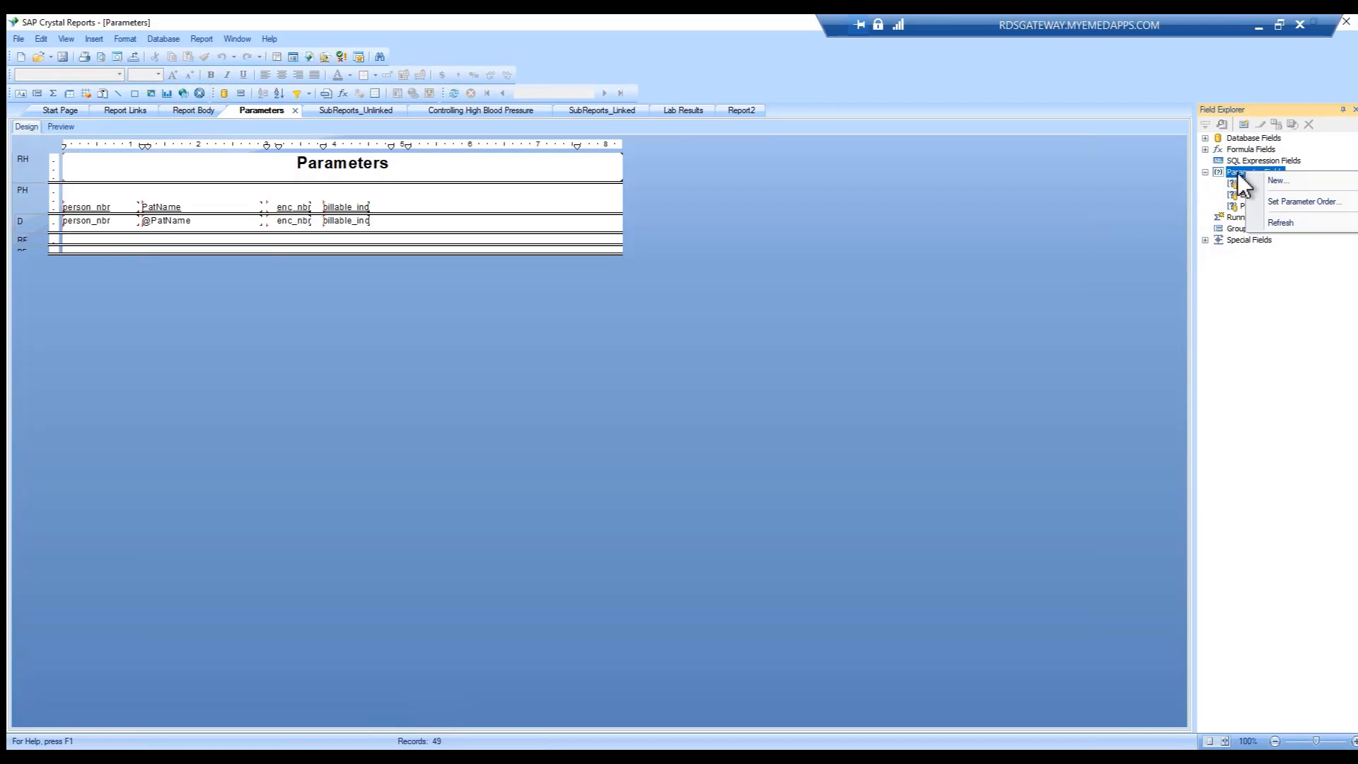
Create a parameter named Billable in the Parameters report with the values Y described as Yes and N described as No.
{"action": "left_click", "coordinate": [1278, 181]}
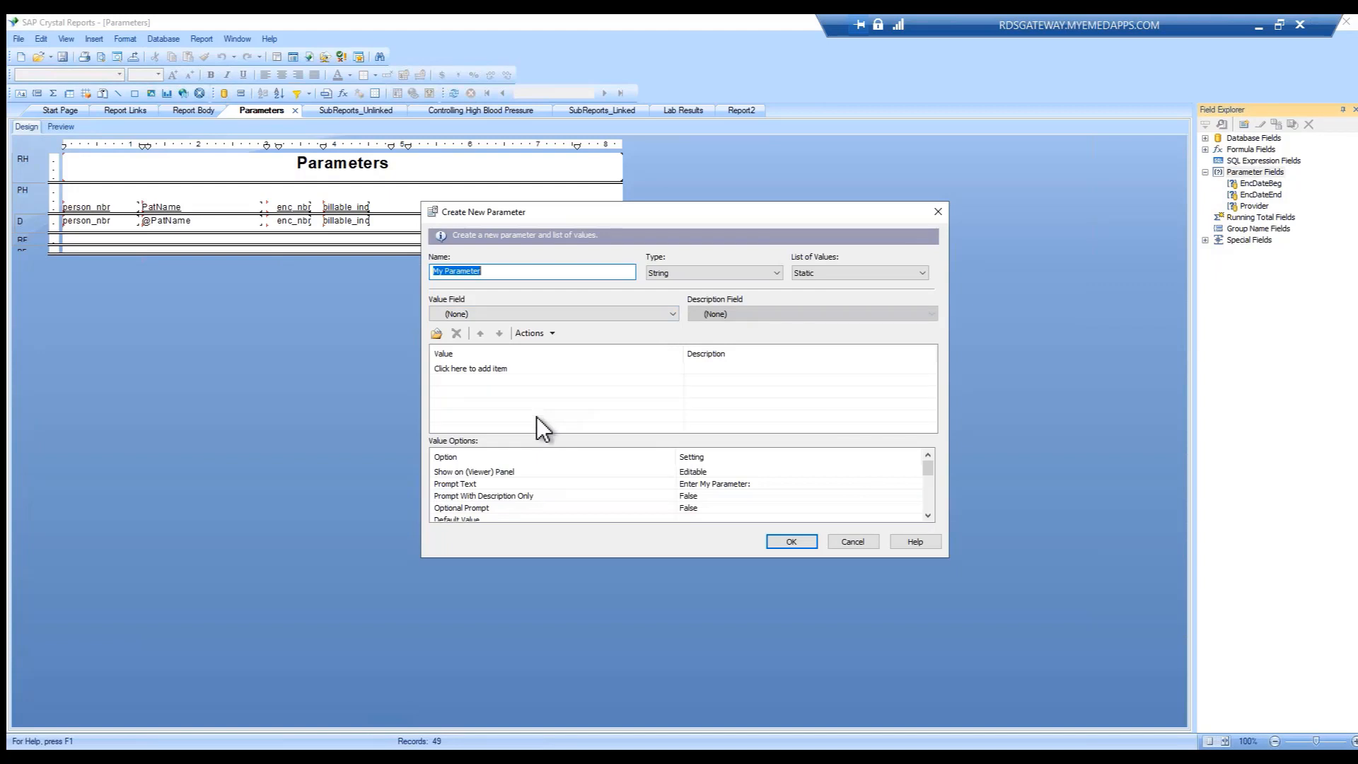
{"action": "type", "text": "Billable"}
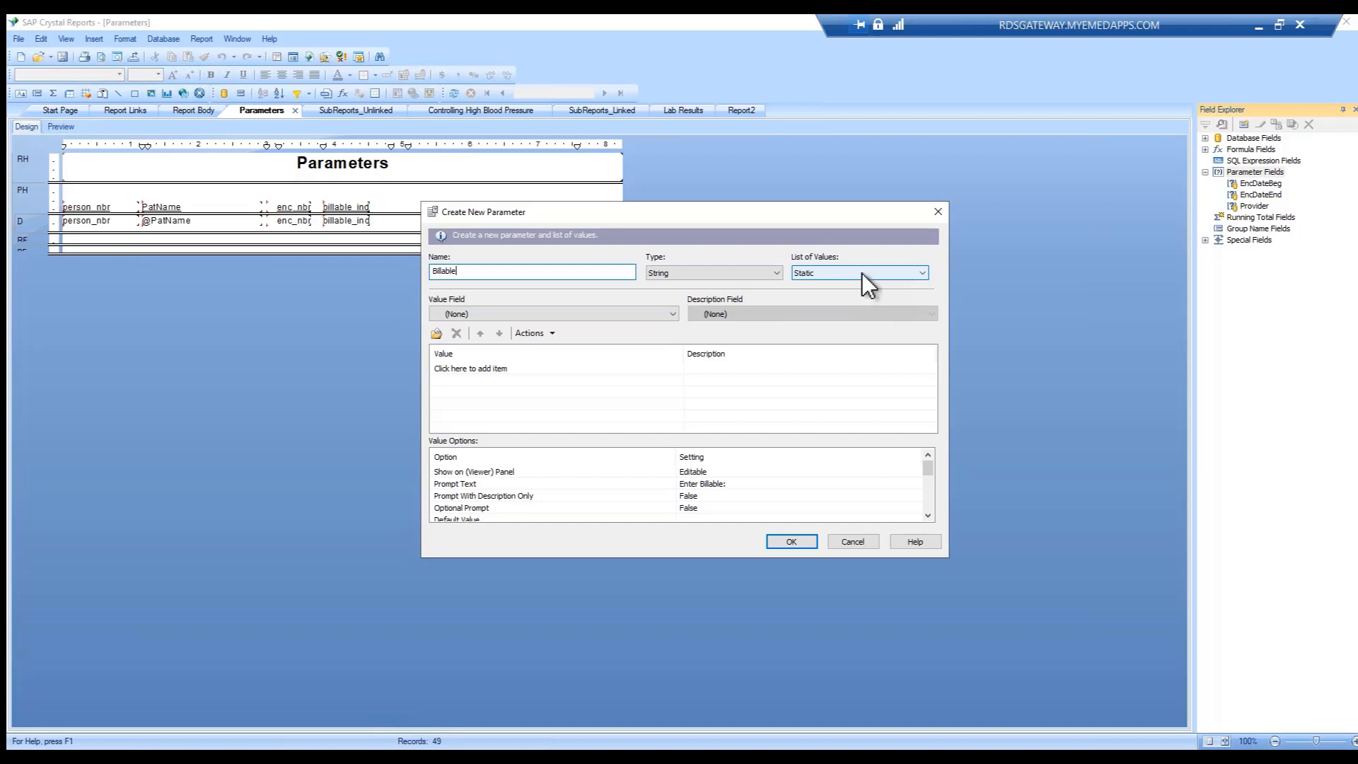
{"action": "left_click", "coordinate": [470, 368]}
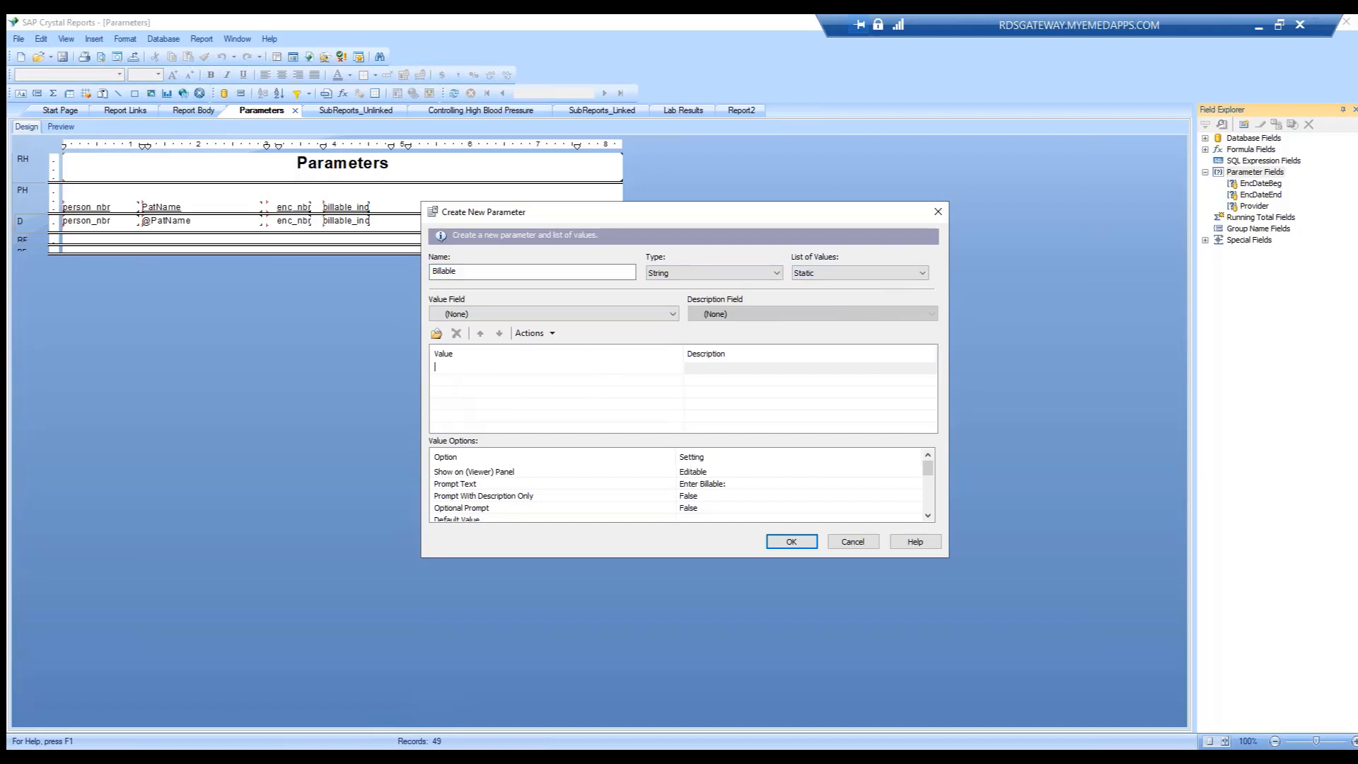
{"action": "type", "text": "Y"}
{"action": "left_click", "coordinate": [712, 370]}
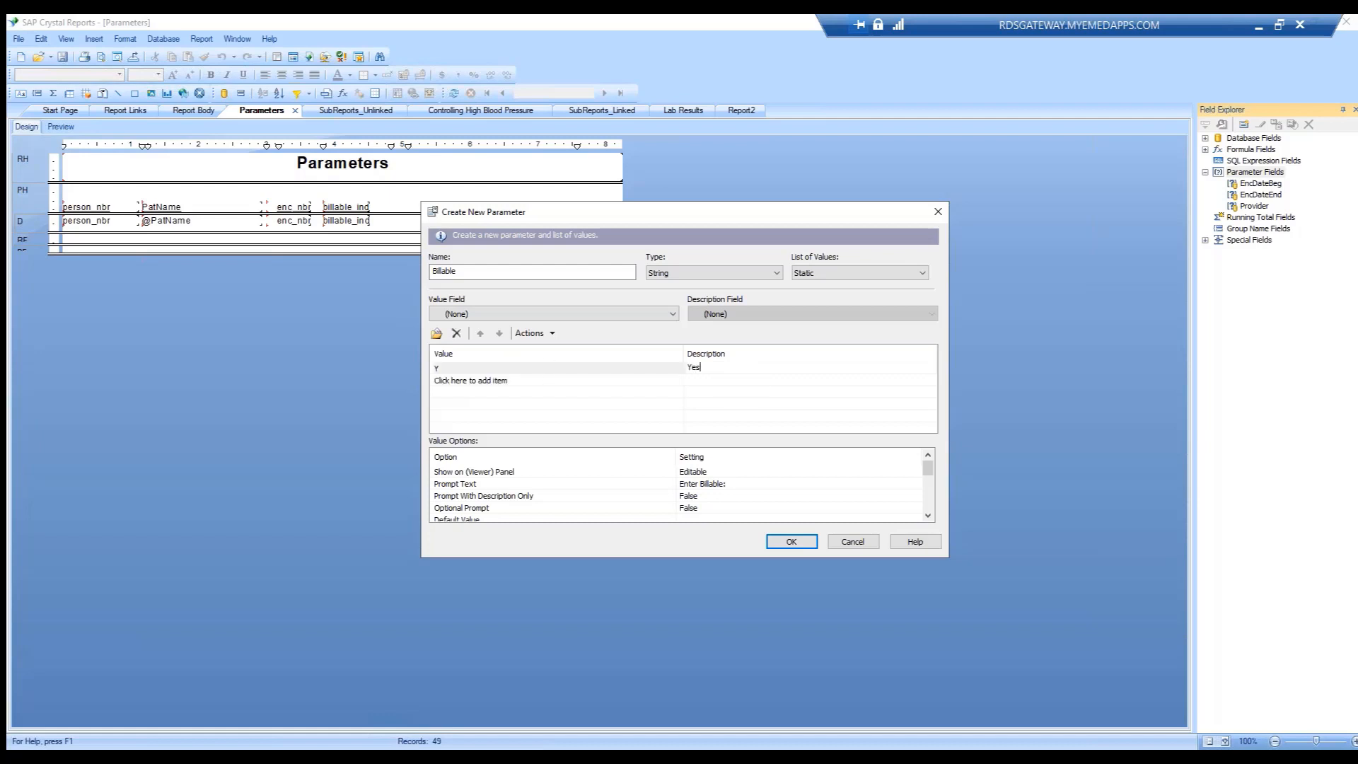
{"action": "left_click", "coordinate": [461, 385]}
{"action": "type", "text": "N"}
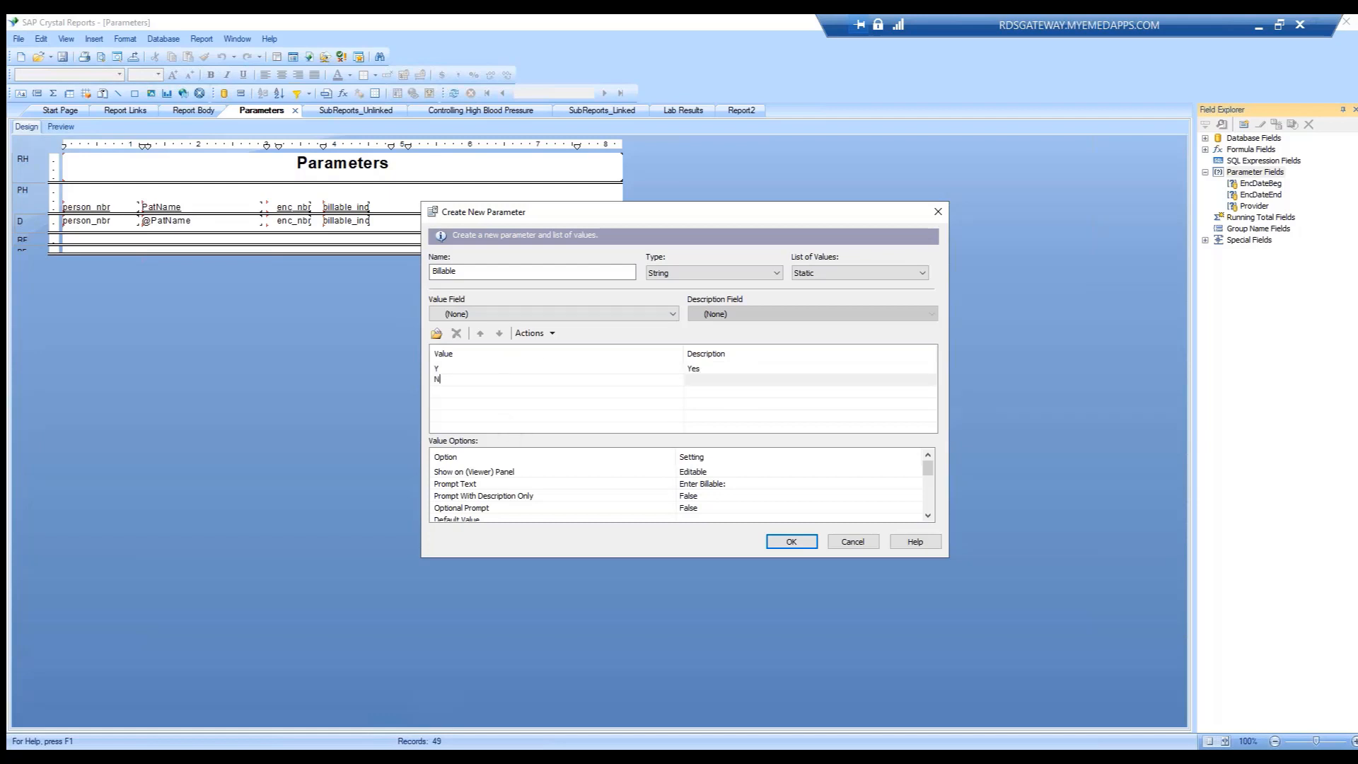
{"action": "left_click", "coordinate": [723, 380]}
{"action": "type", "text": "N"}
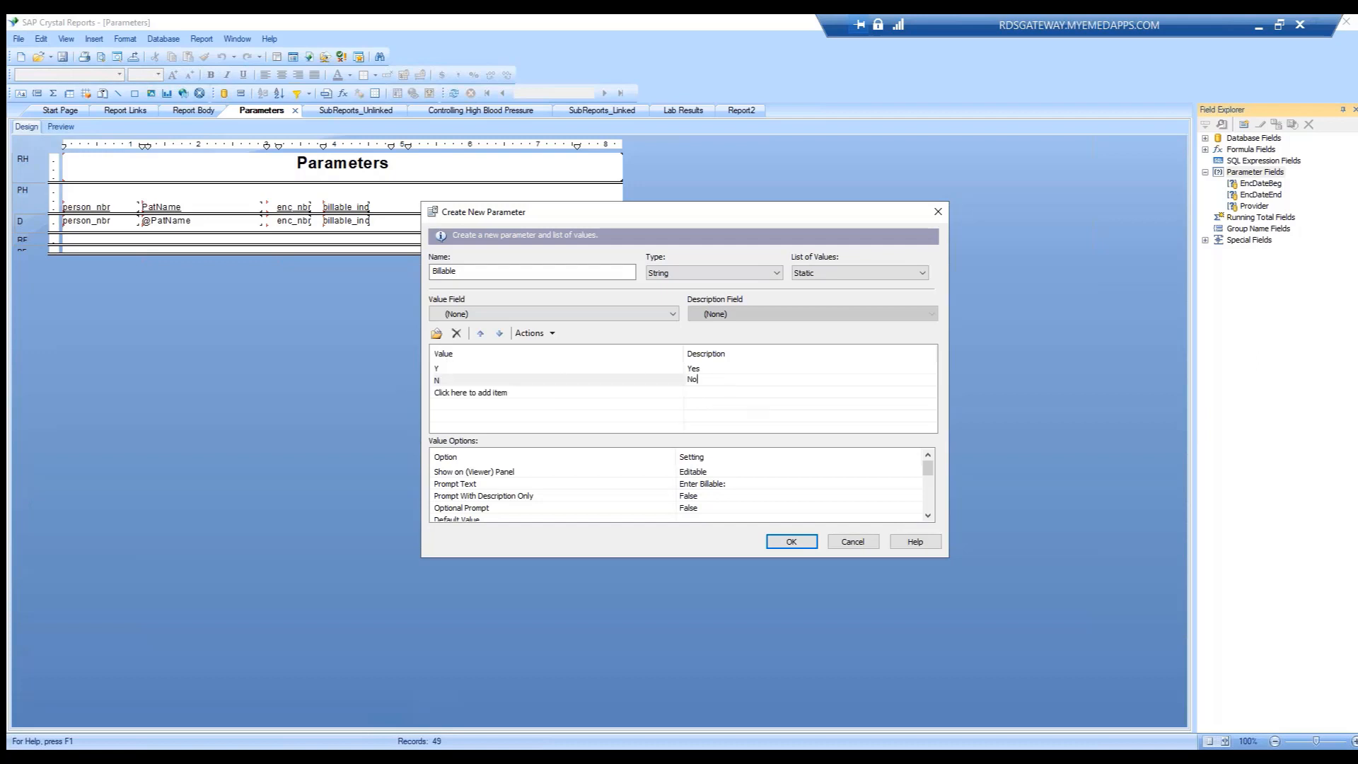
{"action": "type", "text": "o"}
Allow multiple values for the Billable parameter and set Show Value or Description to Show Description.
{"action": "left_click_drag", "start_coordinate": [748, 560], "coordinate": [716, 682]}
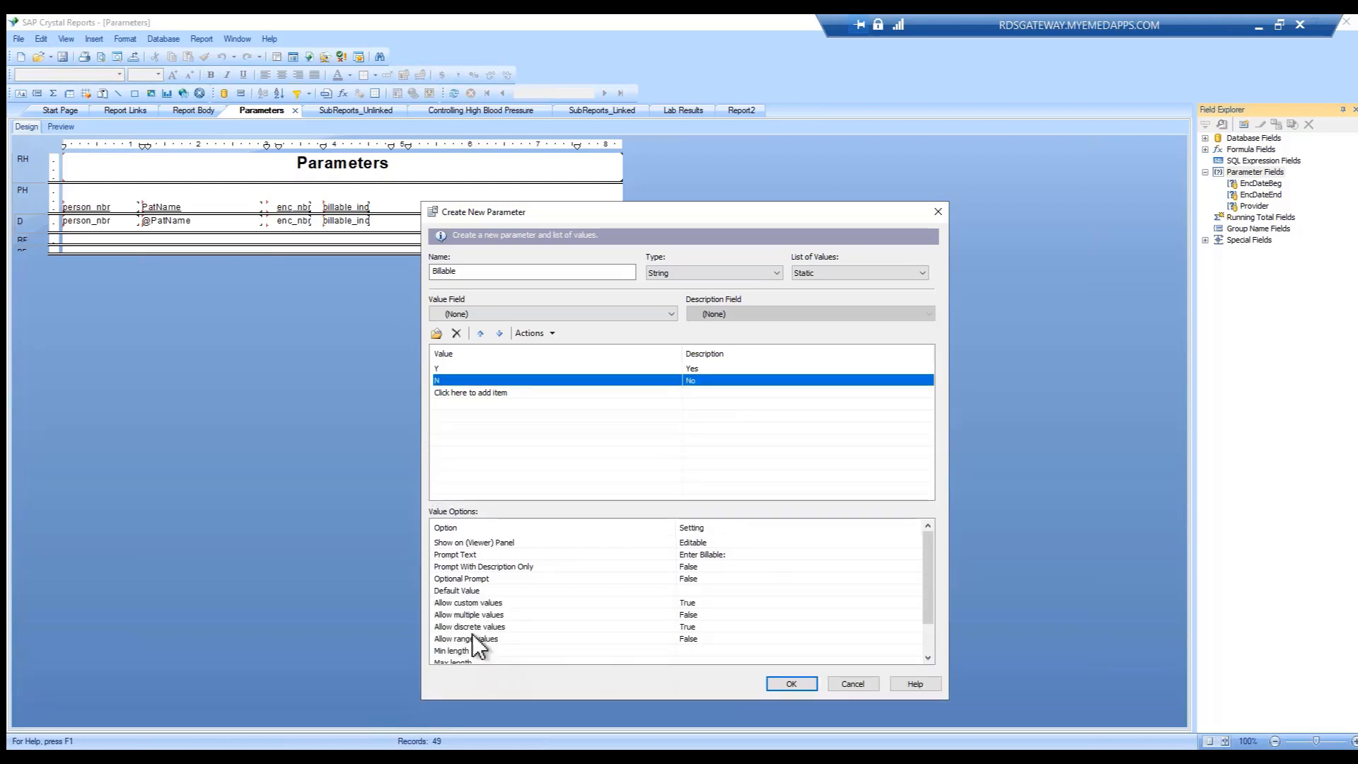
{"action": "left_click", "coordinate": [476, 614]}
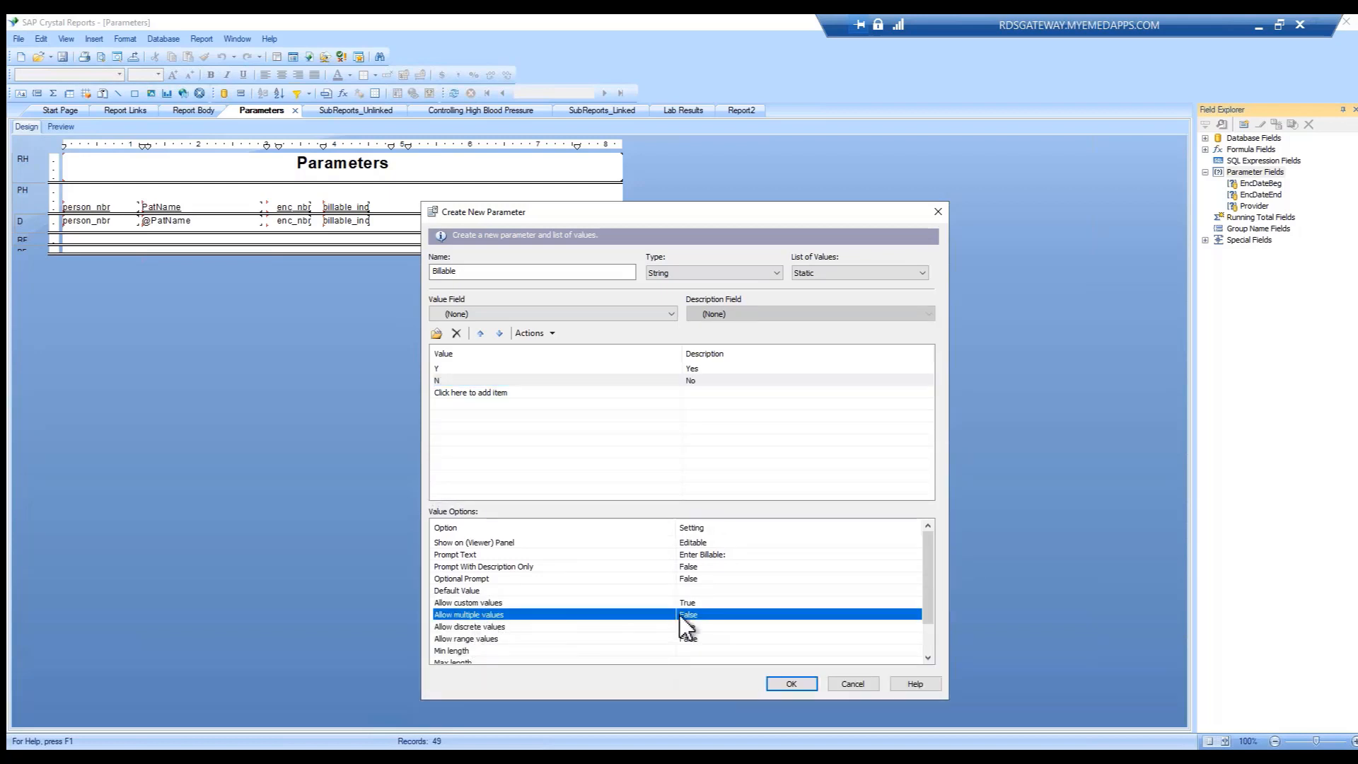
{"action": "left_click", "coordinate": [733, 613]}
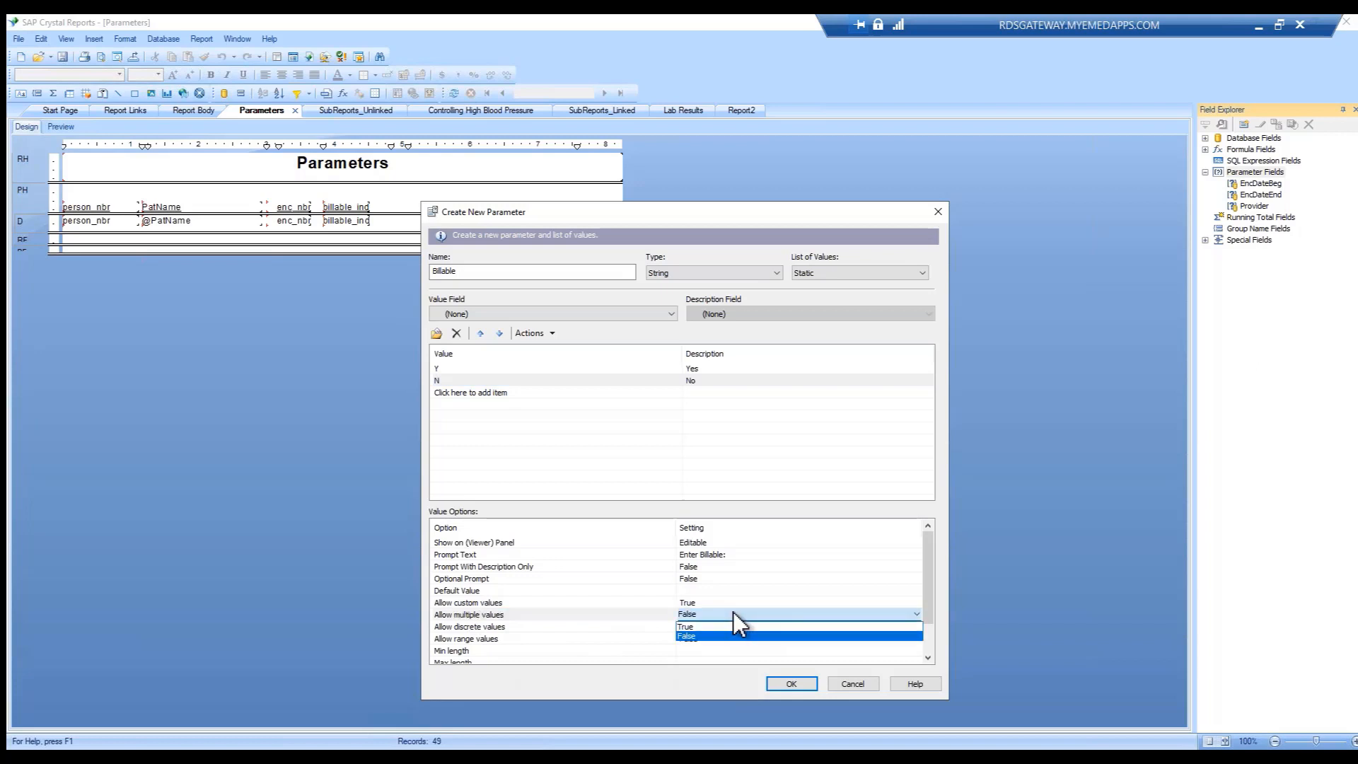
{"action": "left_click", "coordinate": [691, 627]}
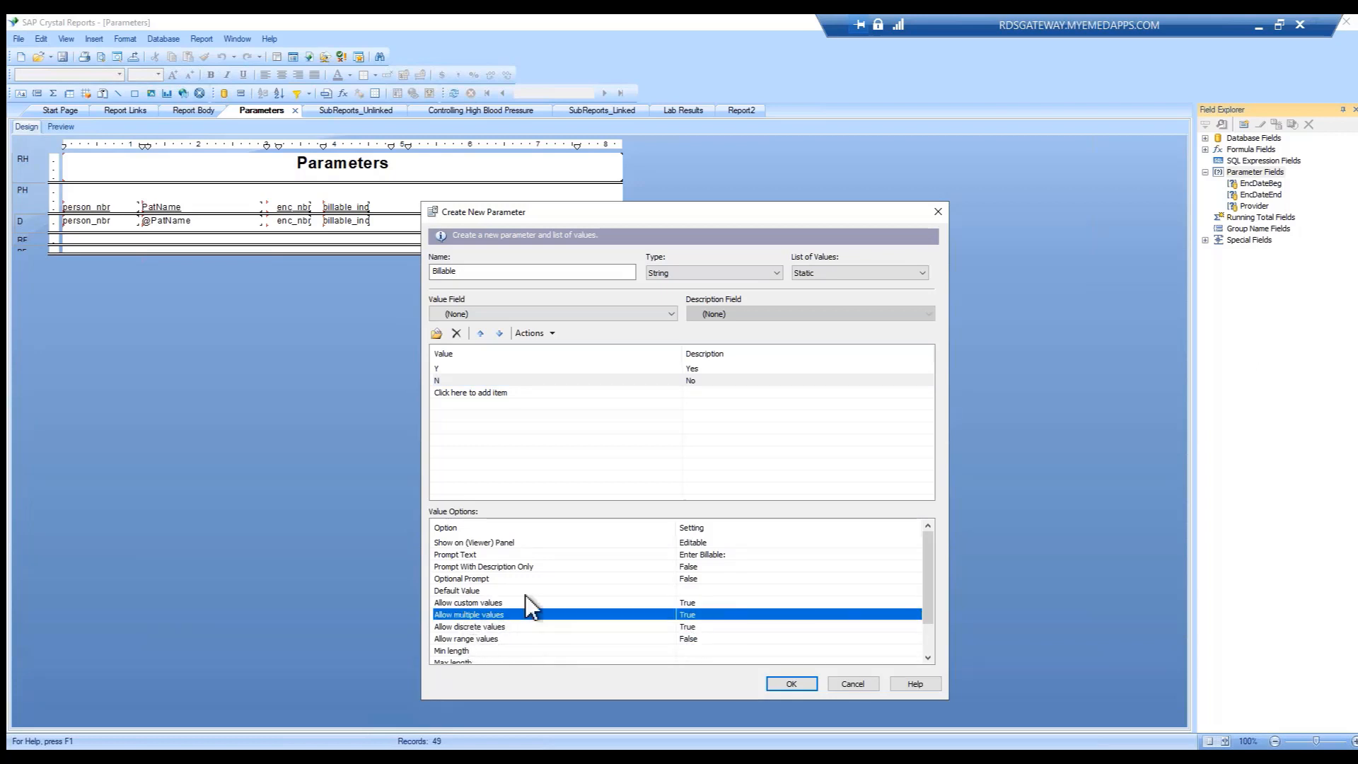
{"action": "scroll", "coordinate": [665, 605], "scroll_direction": "down", "scroll_amount": 1}
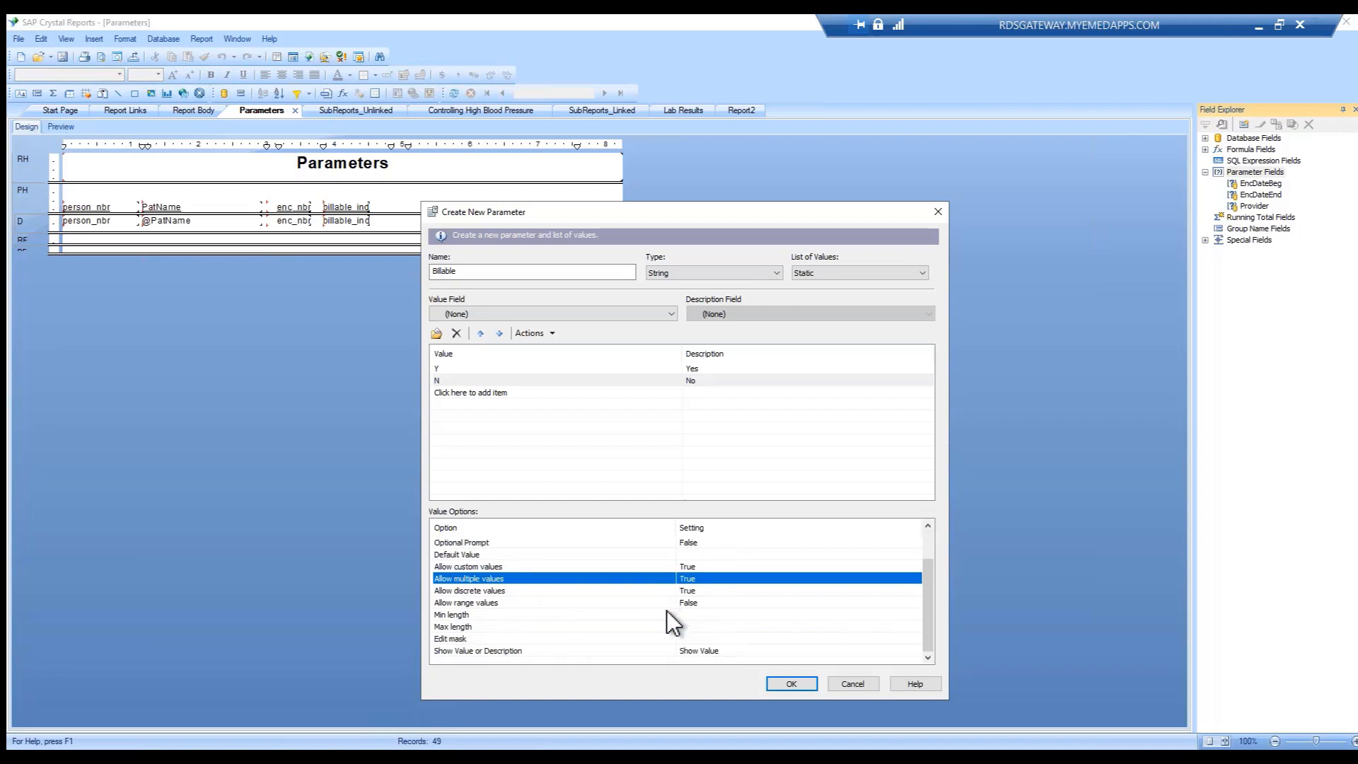
{"action": "left_click", "coordinate": [712, 653]}
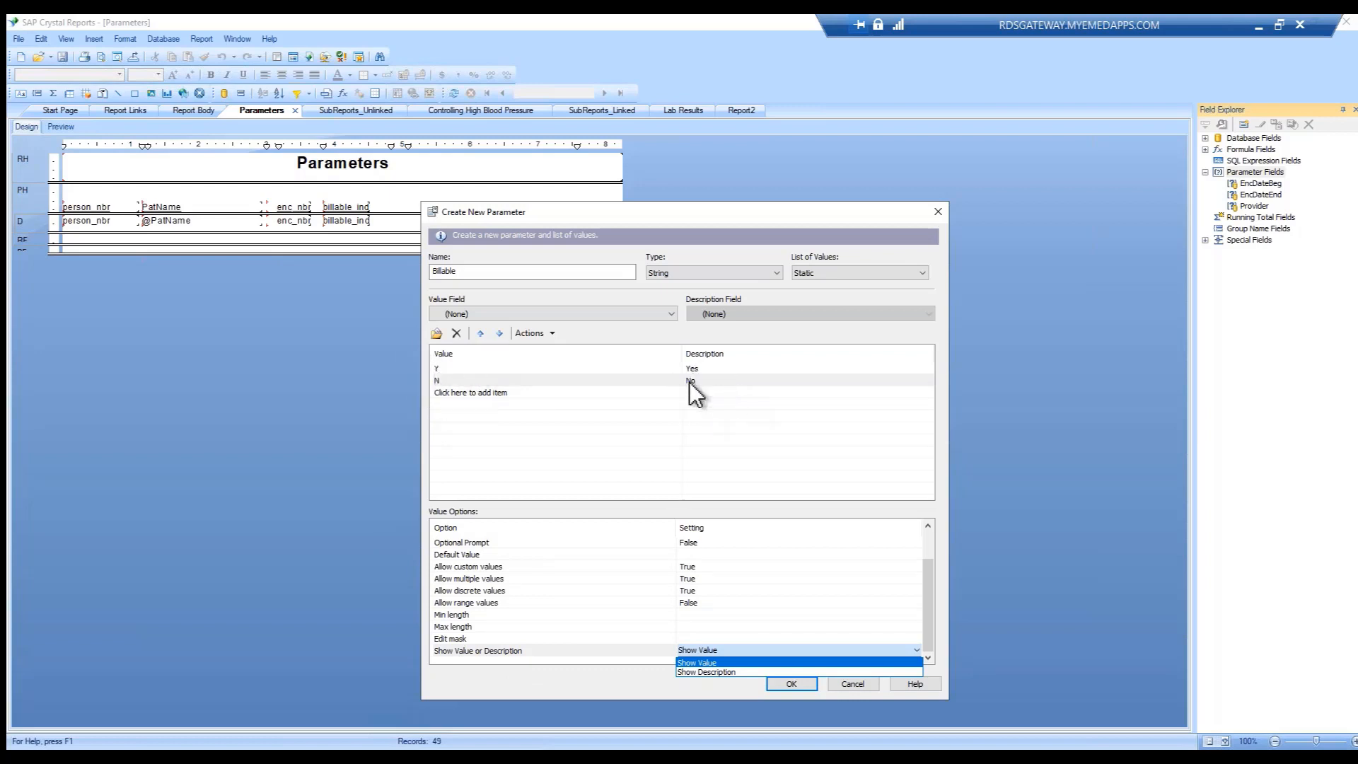
{"action": "left_click", "coordinate": [712, 673]}
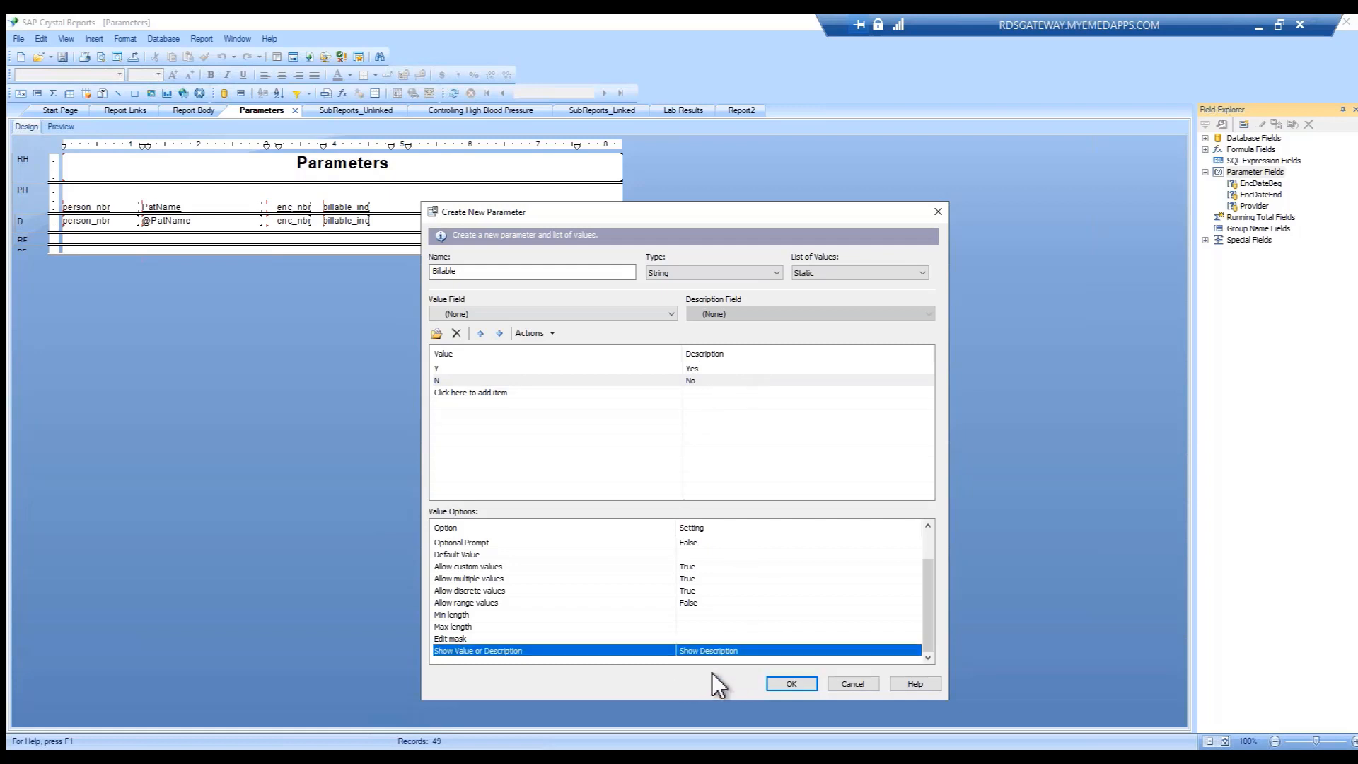
Set the Billable parameter's prompt text to "Enter Encounter Status as Billable or Not Billable or Both:".
{"action": "left_click_drag", "start_coordinate": [928, 614], "coordinate": [936, 580]}
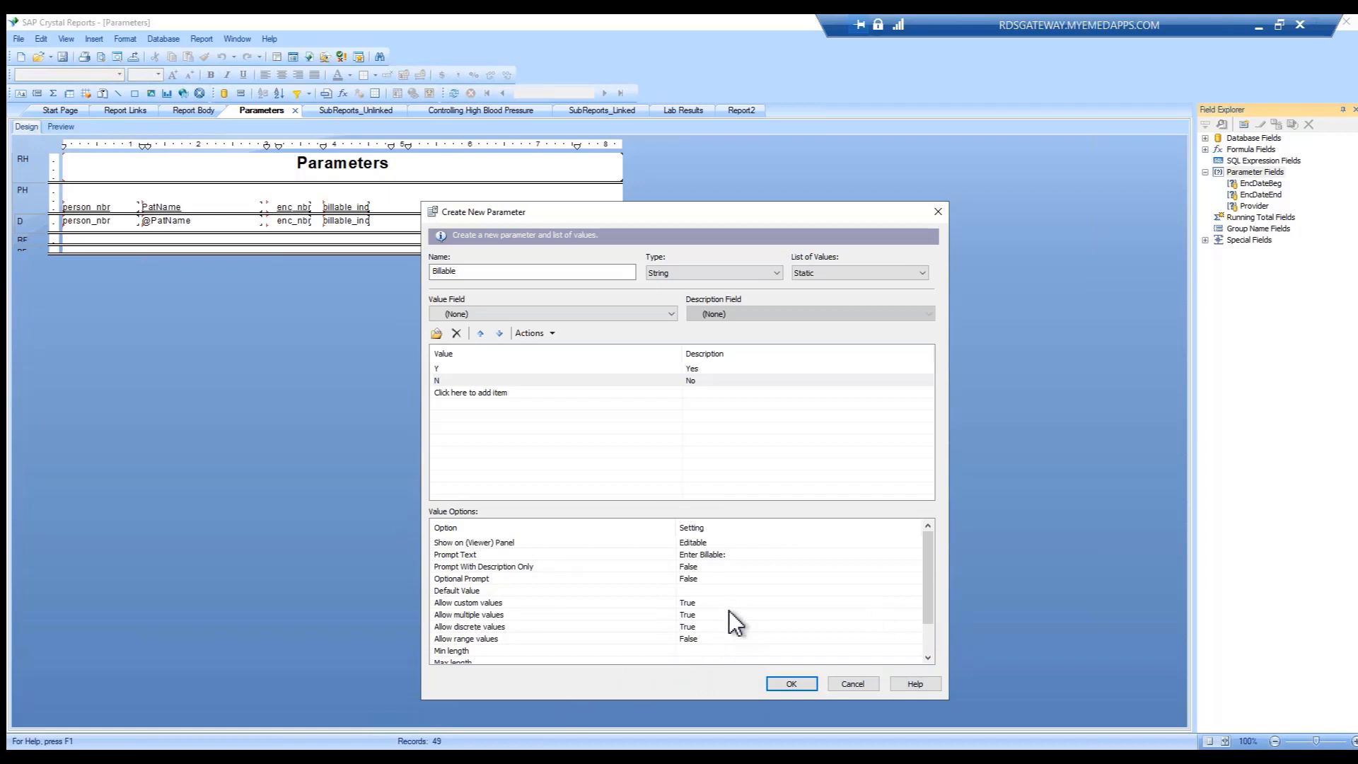
{"action": "left_click", "coordinate": [711, 556]}
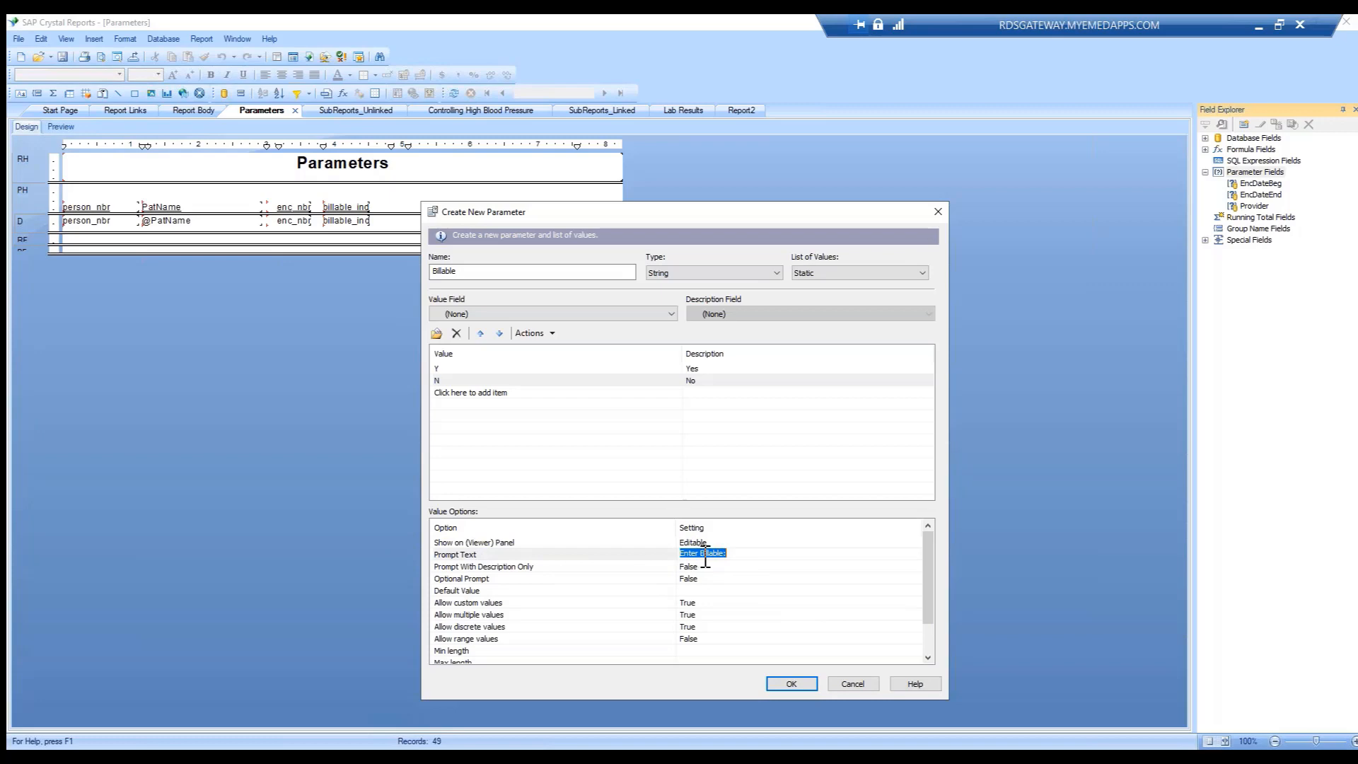
{"action": "left_click", "coordinate": [702, 553]}
{"action": "type", "text": "Encounter"}
{"action": "left_click", "coordinate": [738, 552]}
{"action": "type", "text": "Status"}
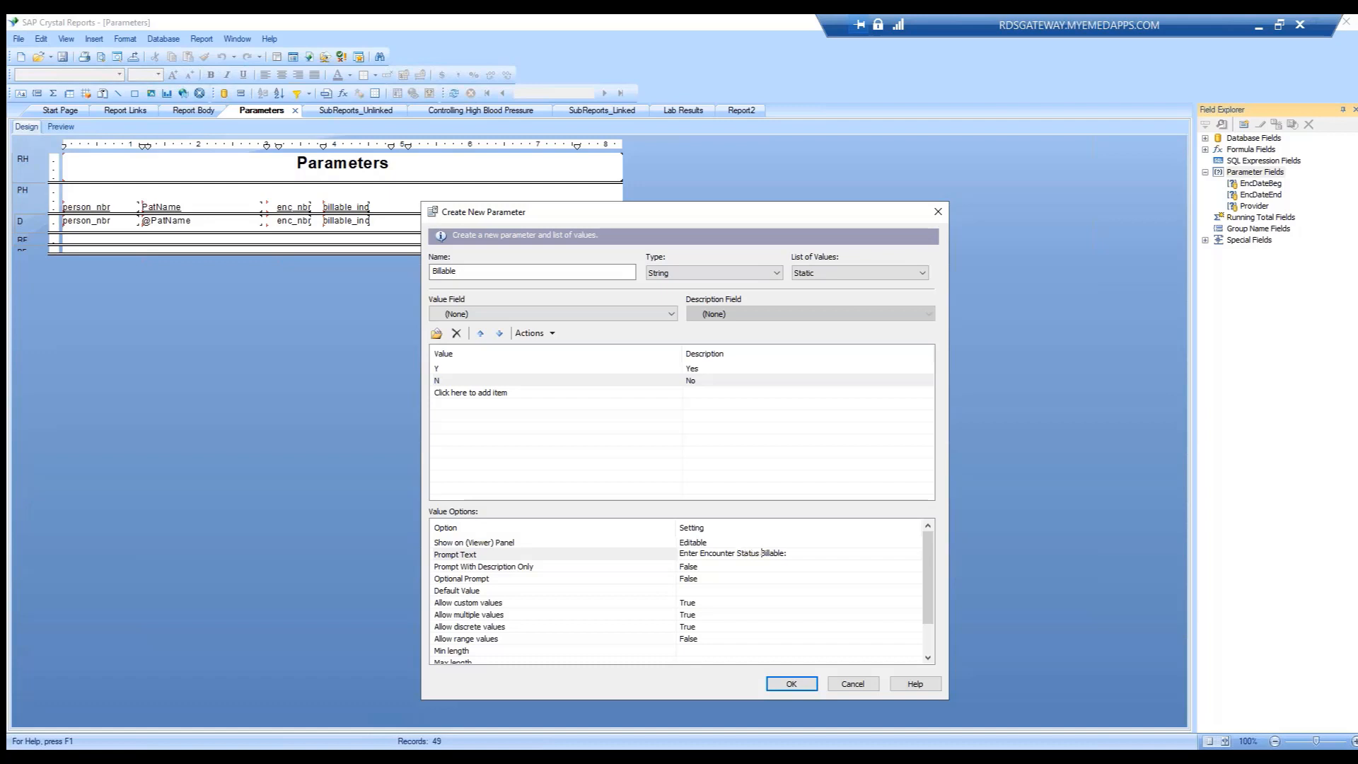
{"action": "key", "text": "Delete"}
{"action": "key", "text": "Delete"}
{"action": "key", "text": "Delete"}
{"action": "key", "text": "Delete"}
{"action": "key", "text": "Delete"}
{"action": "key", "text": "Delete"}
{"action": "key", "text": "Delete"}
{"action": "key", "text": "Delete"}
{"action": "type", "text": "as Billable or Not Billable or Both:"}
Set the Billable parameter's Prompt With Description Only option to True and save the parameter.
{"action": "left_click", "coordinate": [716, 566]}
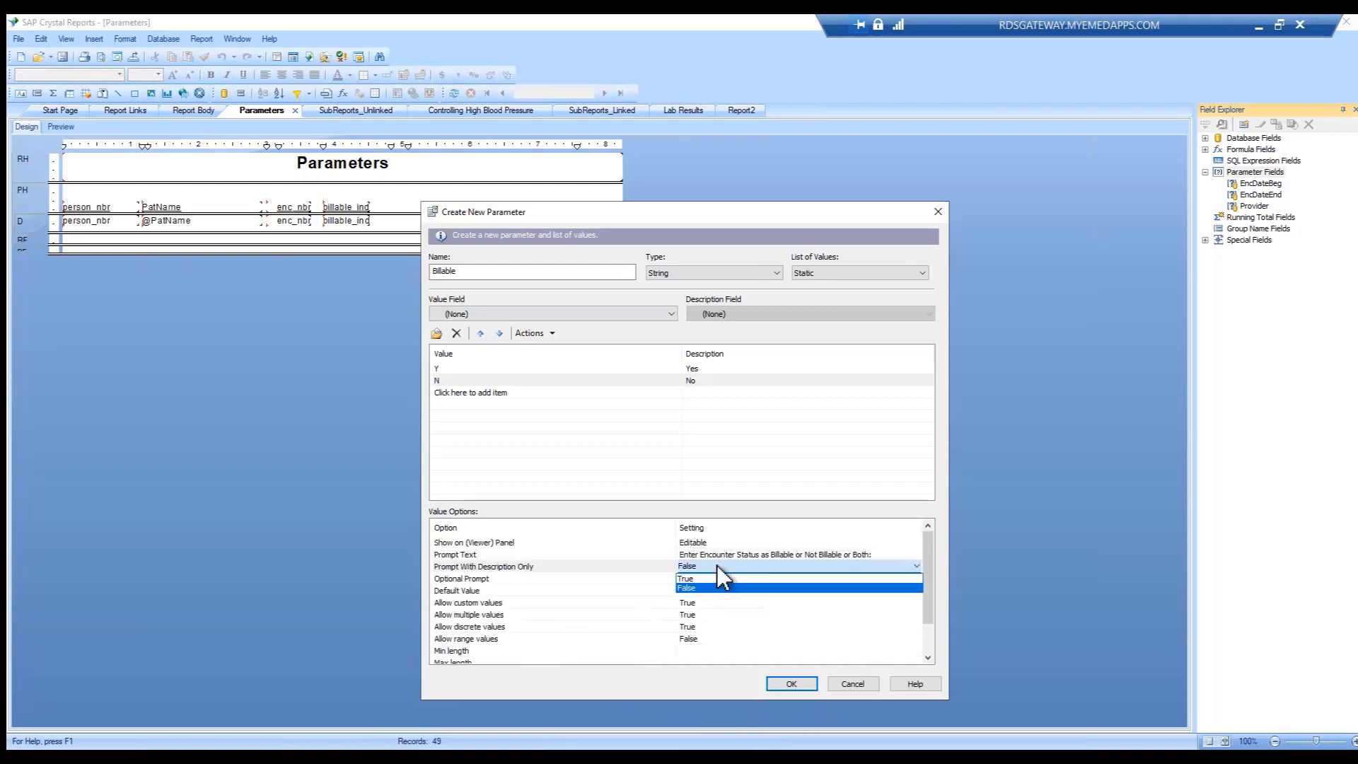
{"action": "left_click", "coordinate": [688, 580]}
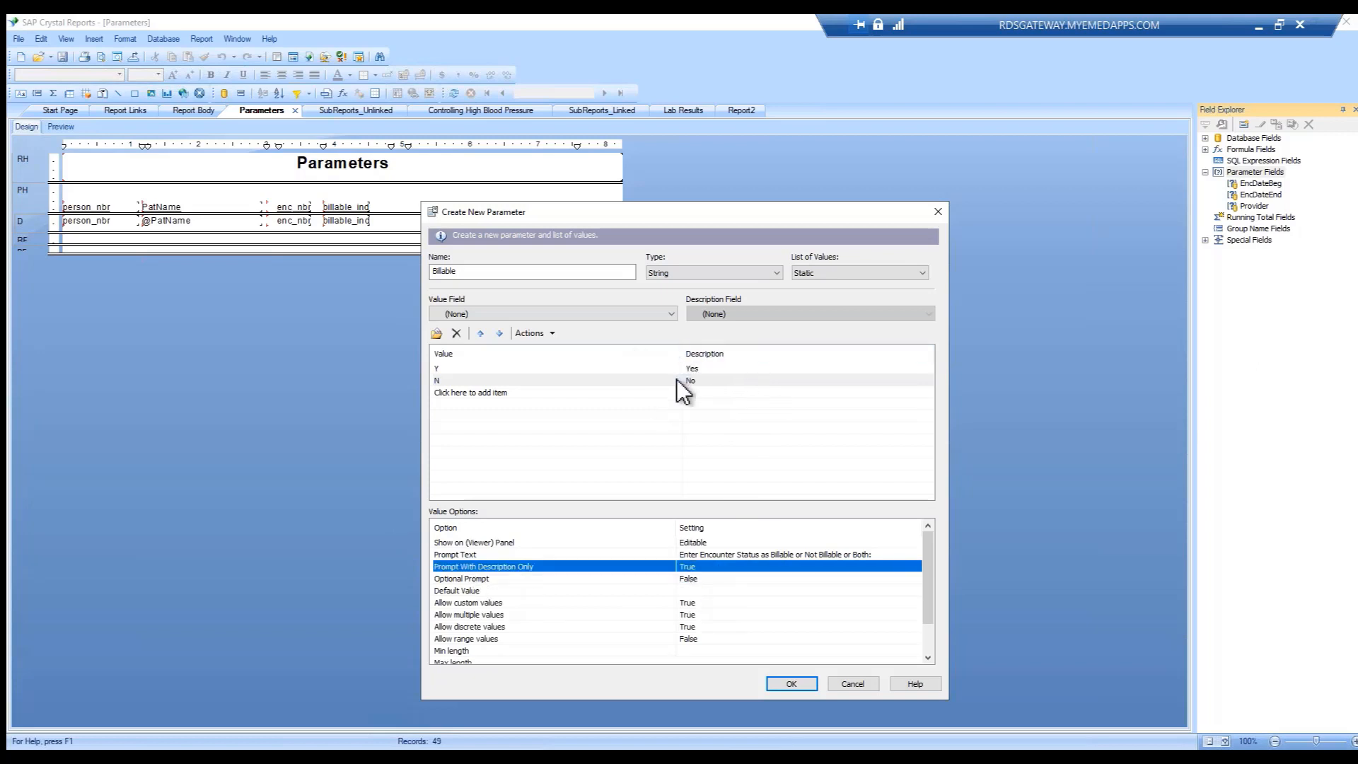
{"action": "left_click", "coordinate": [792, 683]}
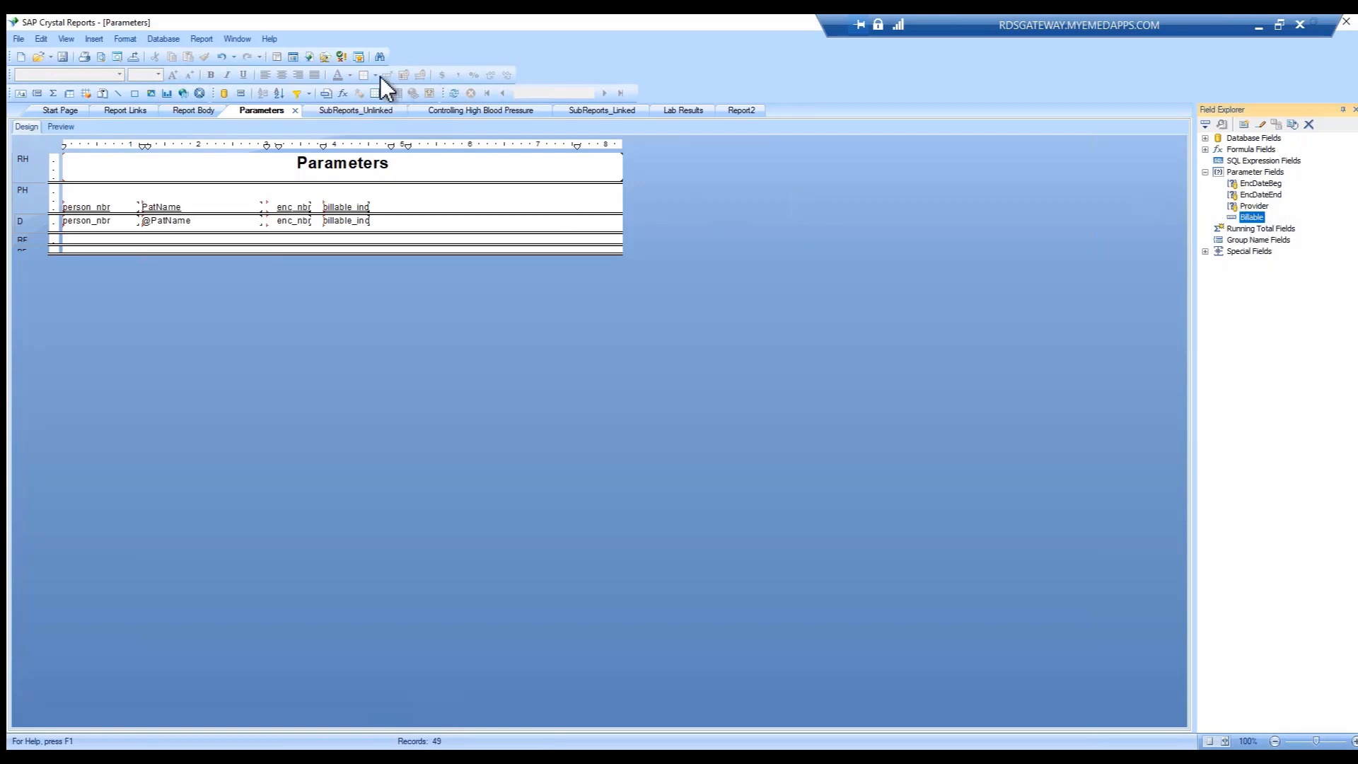
Add a record selection condition requiring patient_encounter.billable_ind to be equal to the {?Billable} parameter.
{"action": "left_click", "coordinate": [203, 40]}
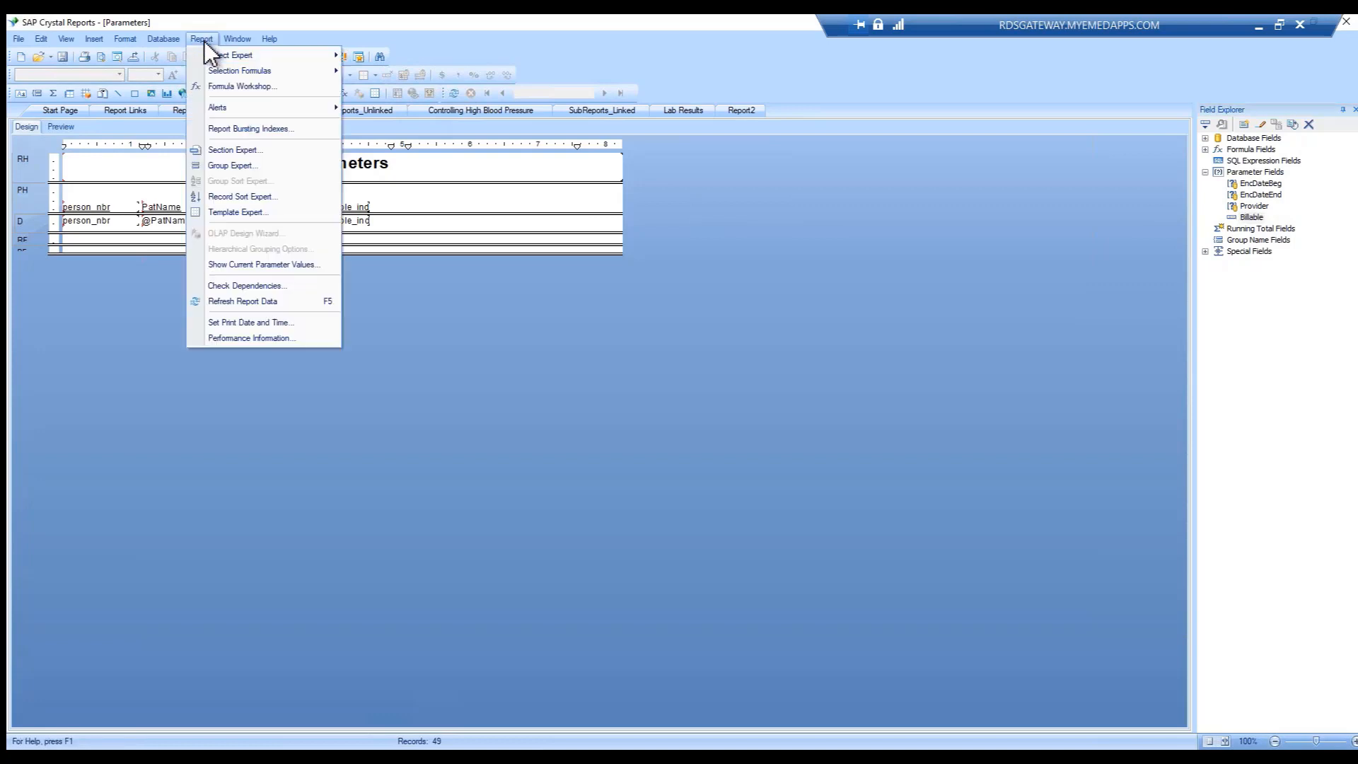
{"action": "mouse_move", "coordinate": [216, 60]}
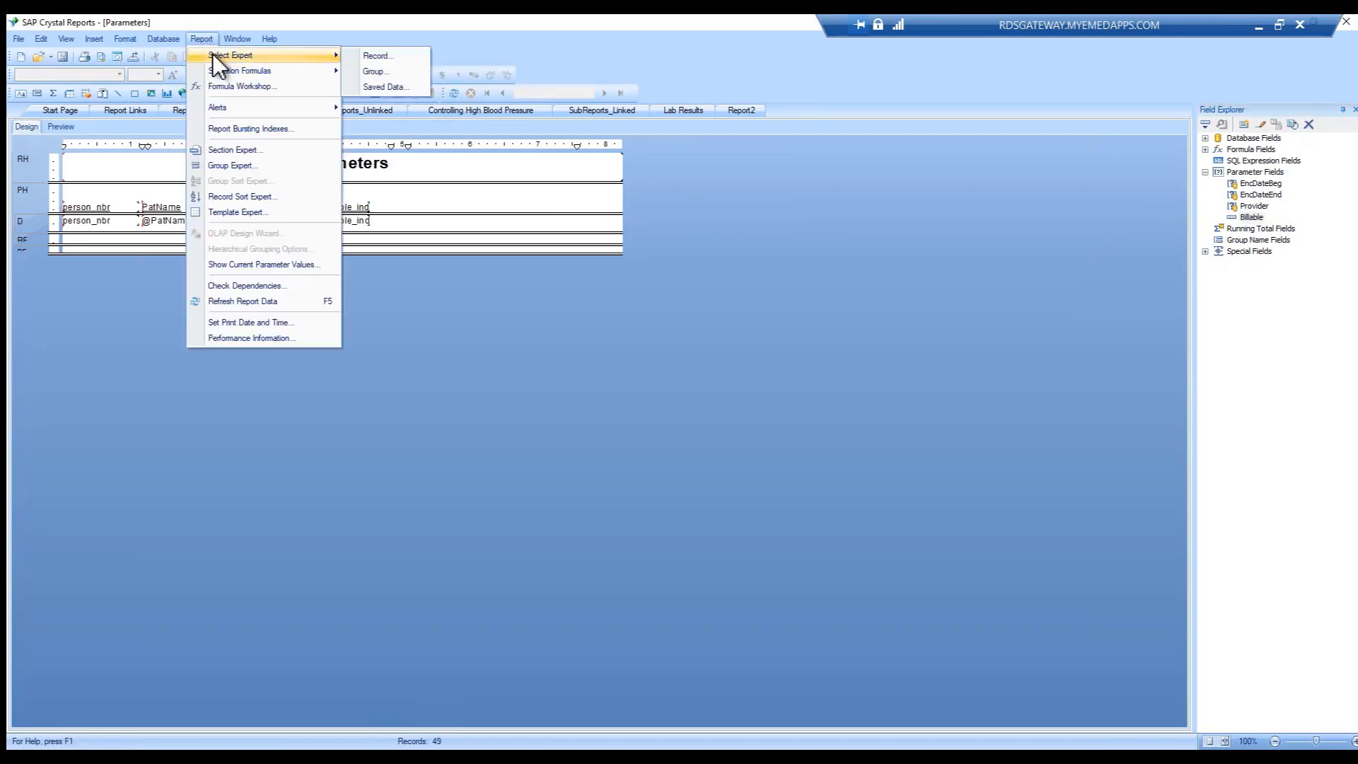
{"action": "left_click", "coordinate": [376, 59]}
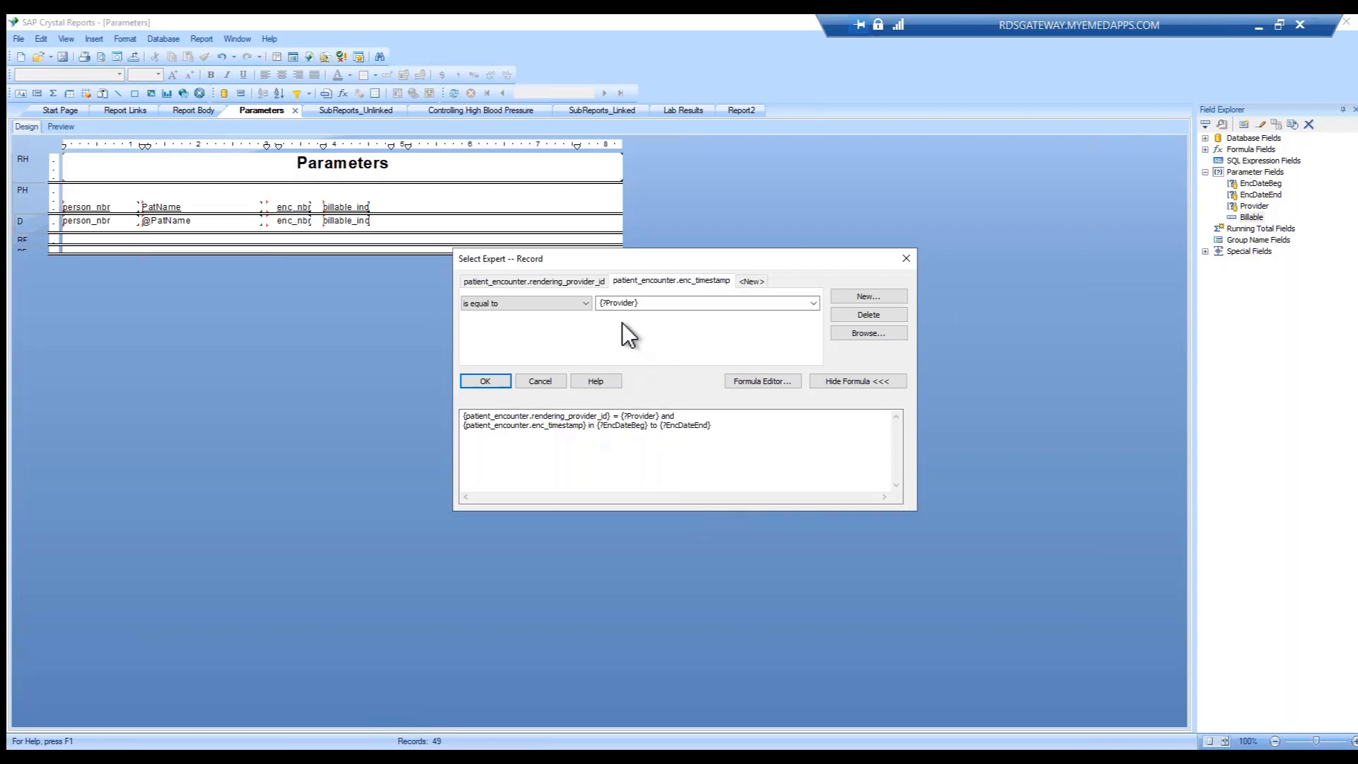
{"action": "left_click", "coordinate": [752, 282]}
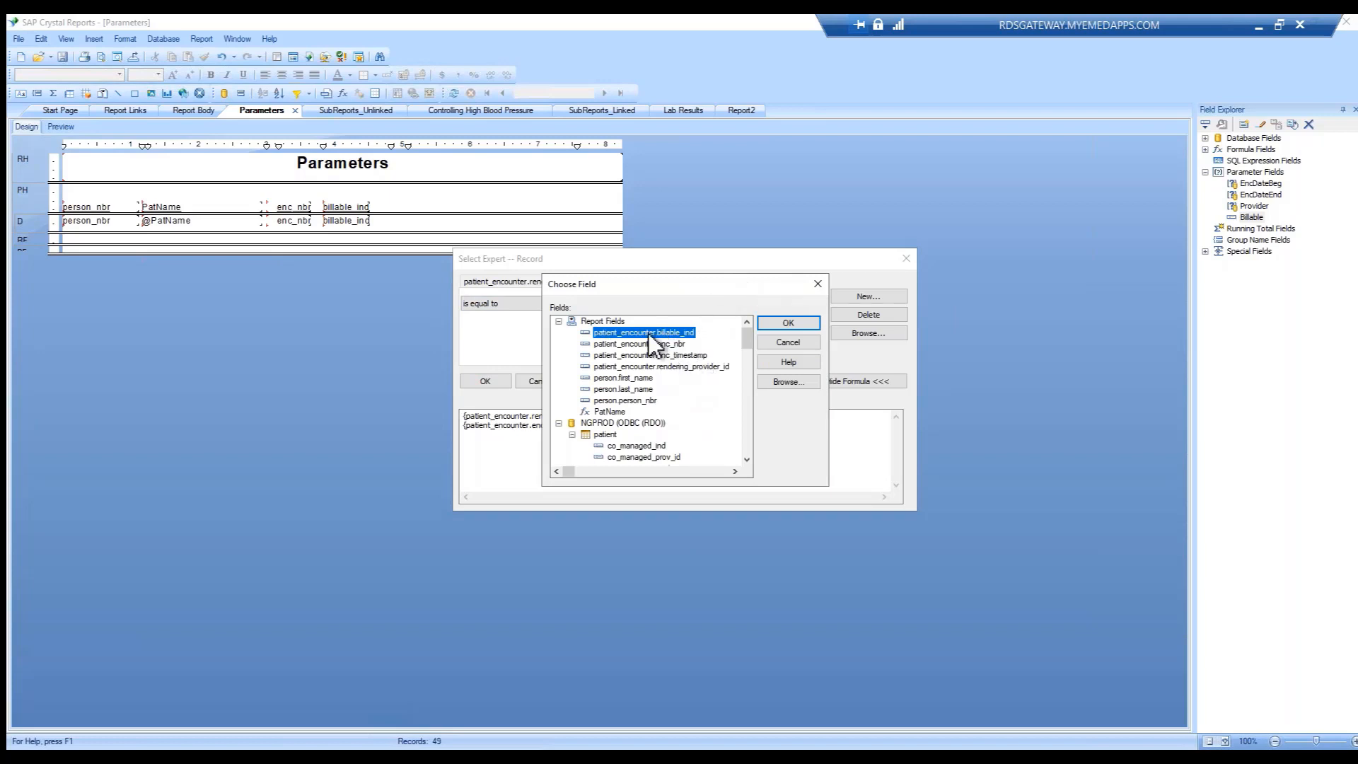
{"action": "left_click", "coordinate": [787, 325]}
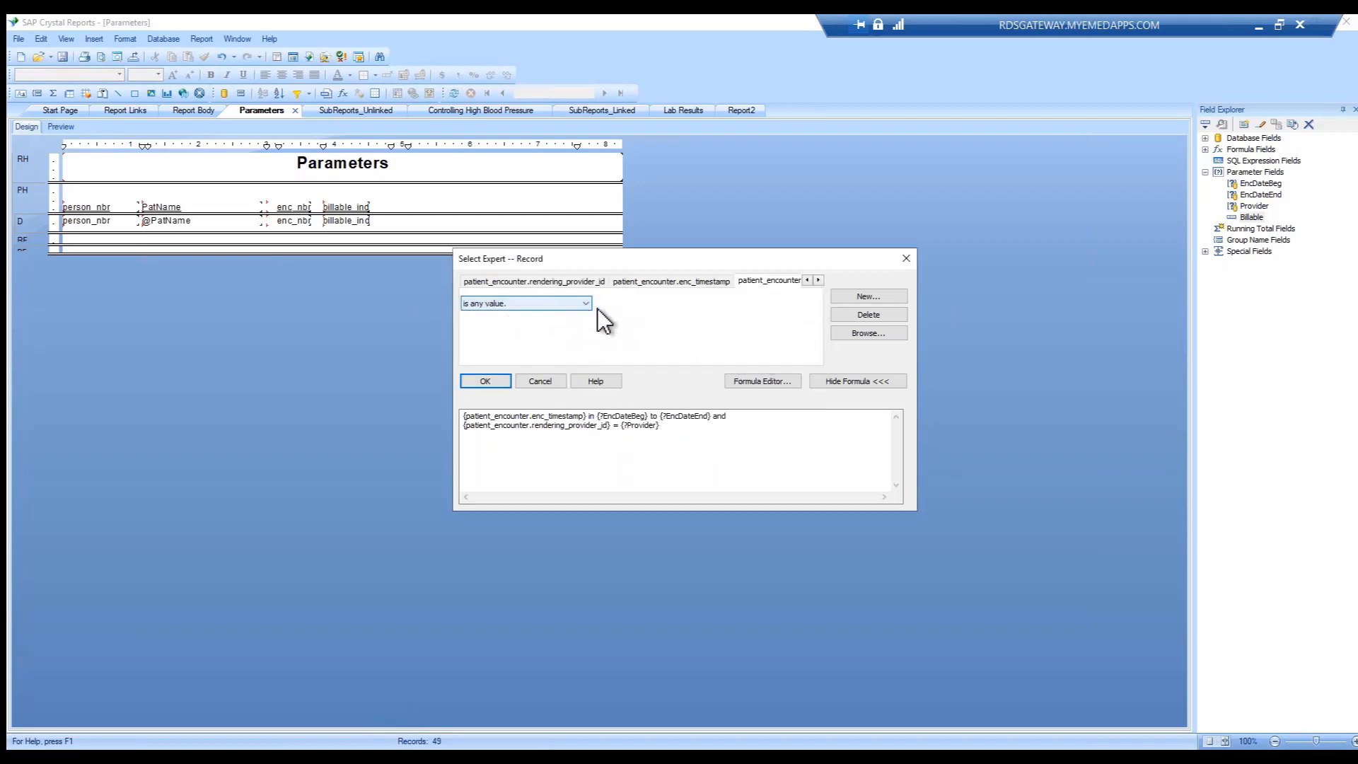
{"action": "left_click", "coordinate": [584, 303]}
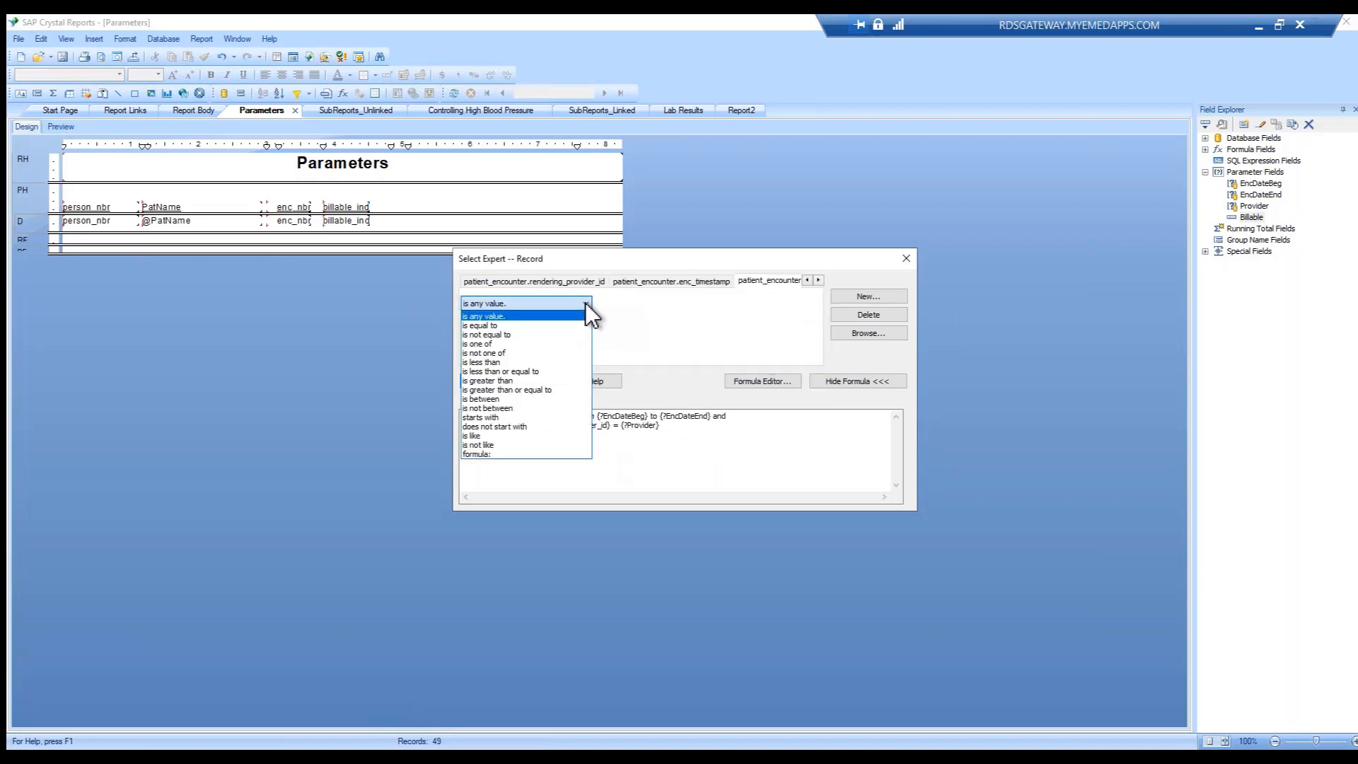
{"action": "left_click", "coordinate": [483, 324]}
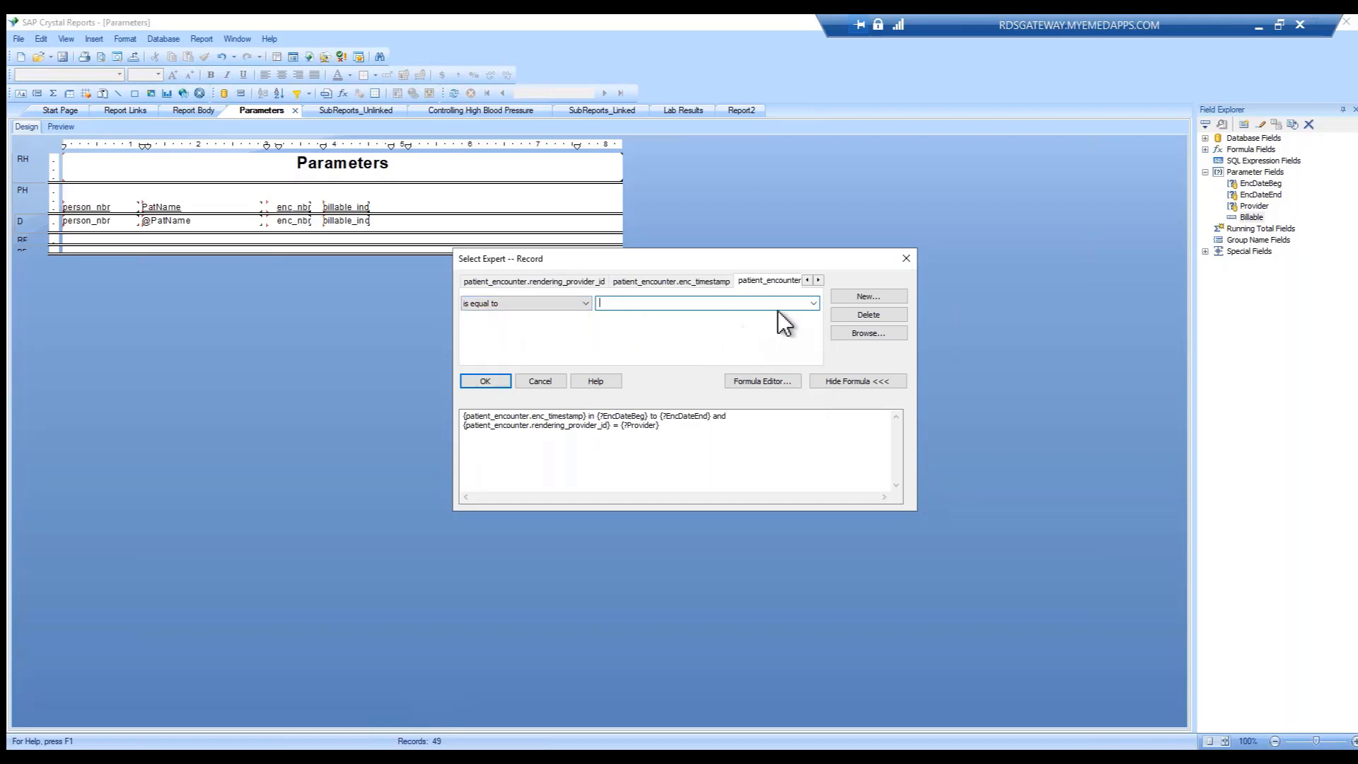
{"action": "left_click", "coordinate": [813, 303]}
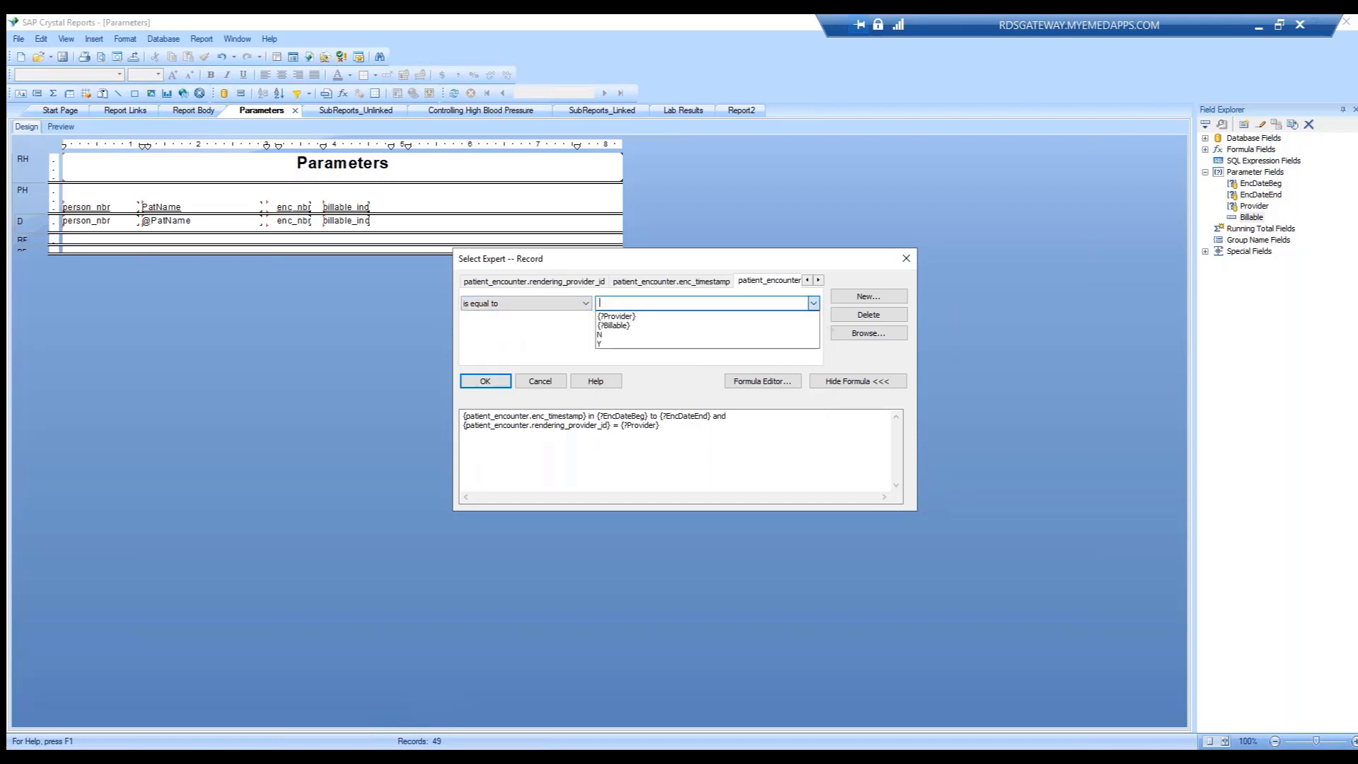
{"action": "left_click", "coordinate": [612, 325]}
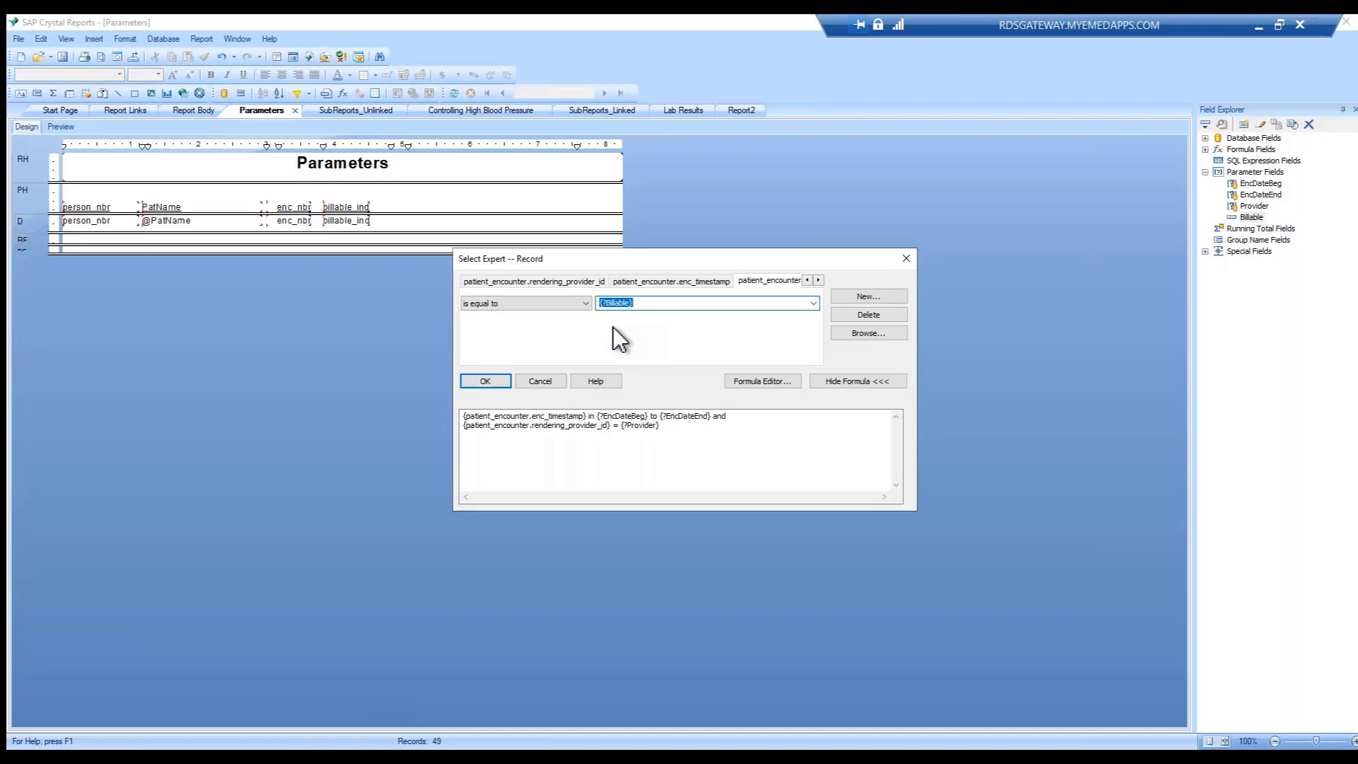
Open the record selection formula for editing and browse the stored data of the patient_encounter.billable_ind field.
{"action": "left_click", "coordinate": [752, 380]}
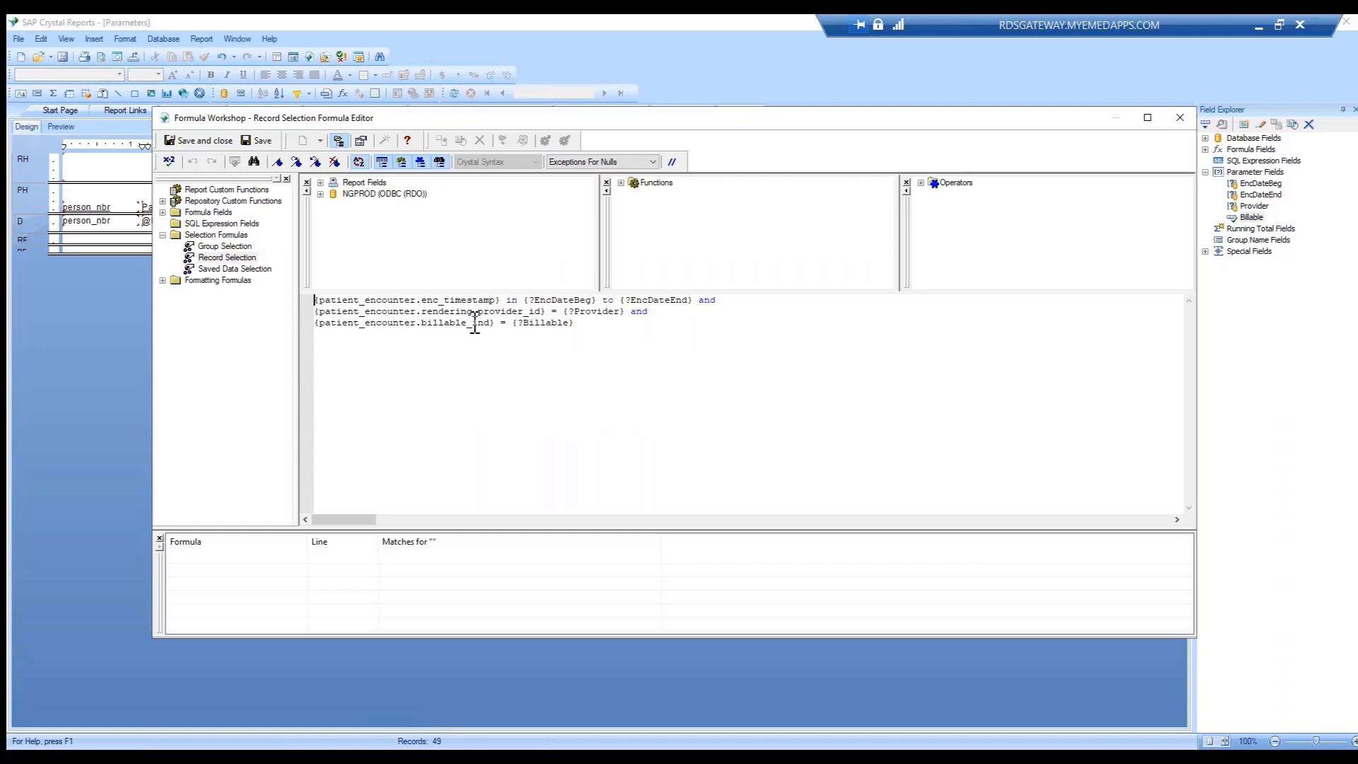
{"action": "left_click", "coordinate": [321, 183]}
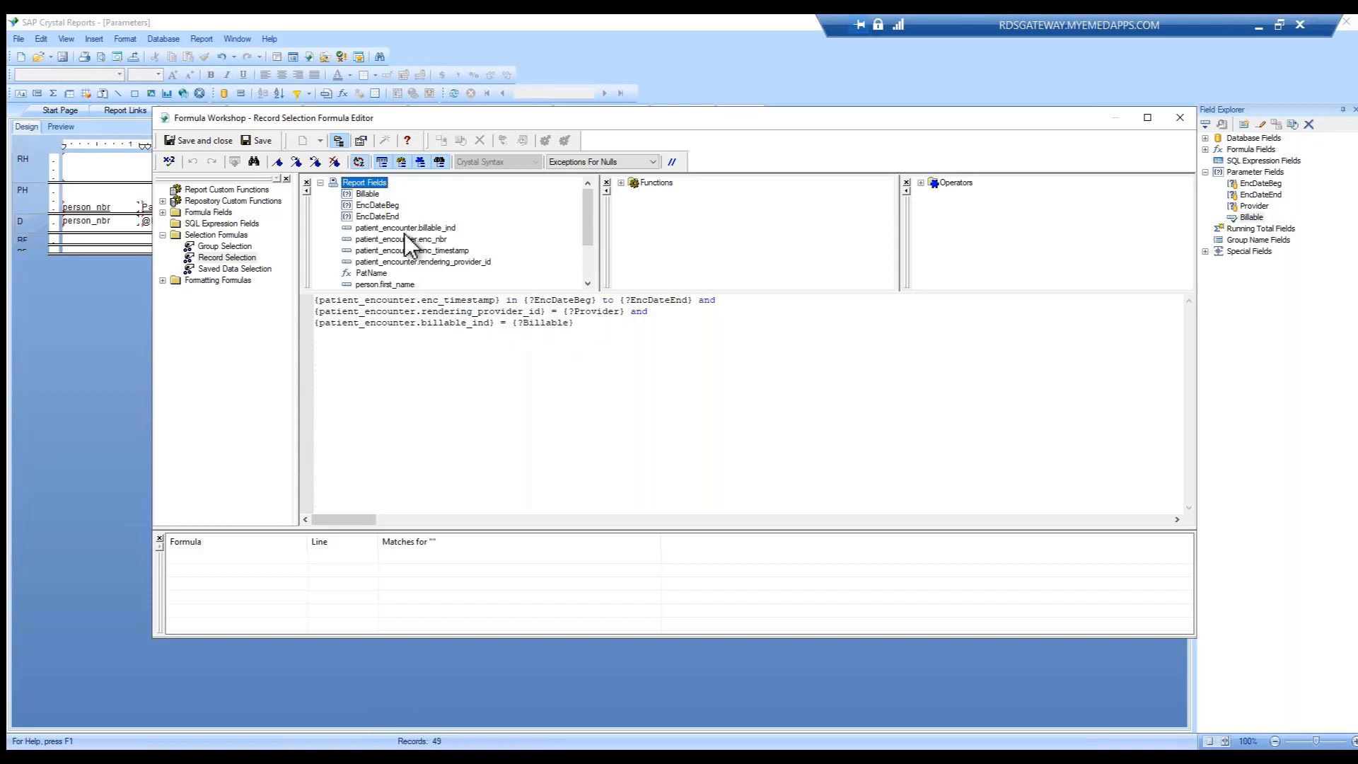
{"action": "left_click", "coordinate": [429, 227]}
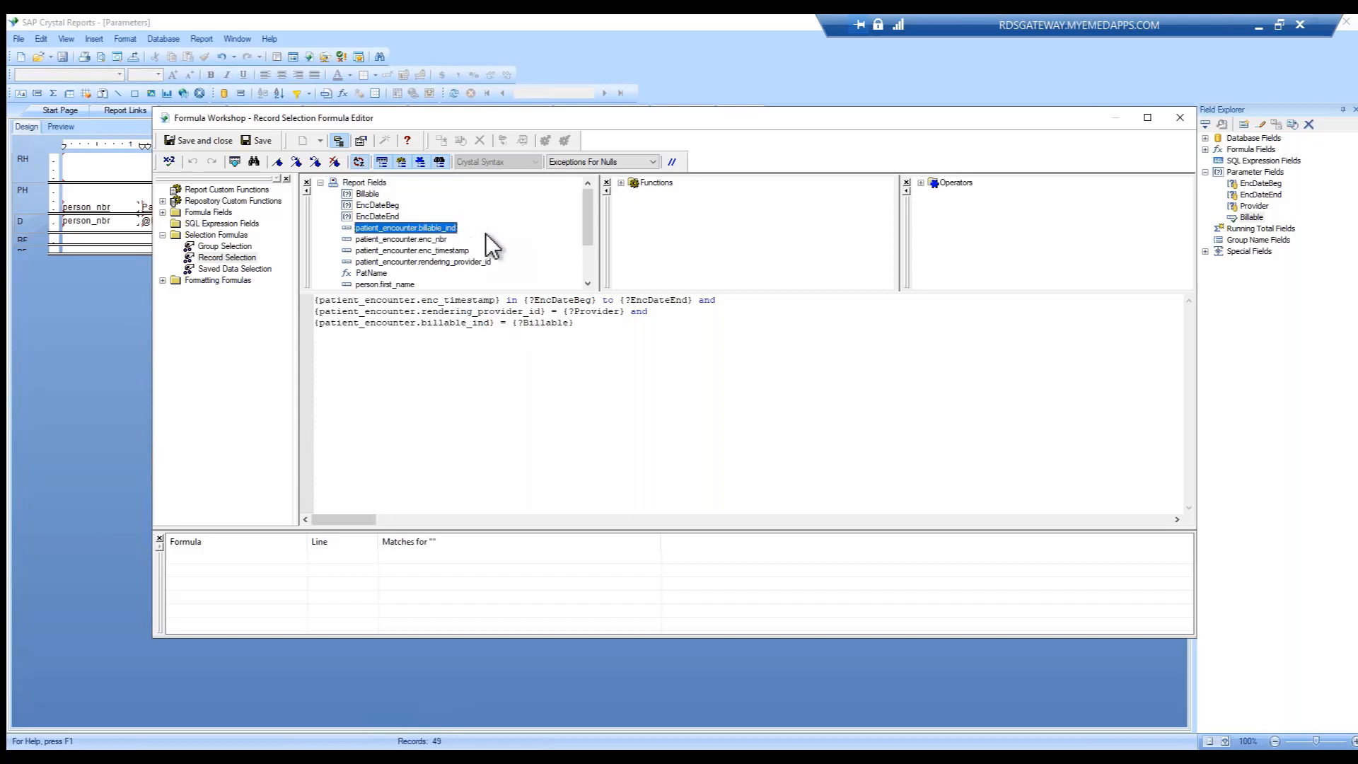
{"action": "right_click", "coordinate": [435, 230]}
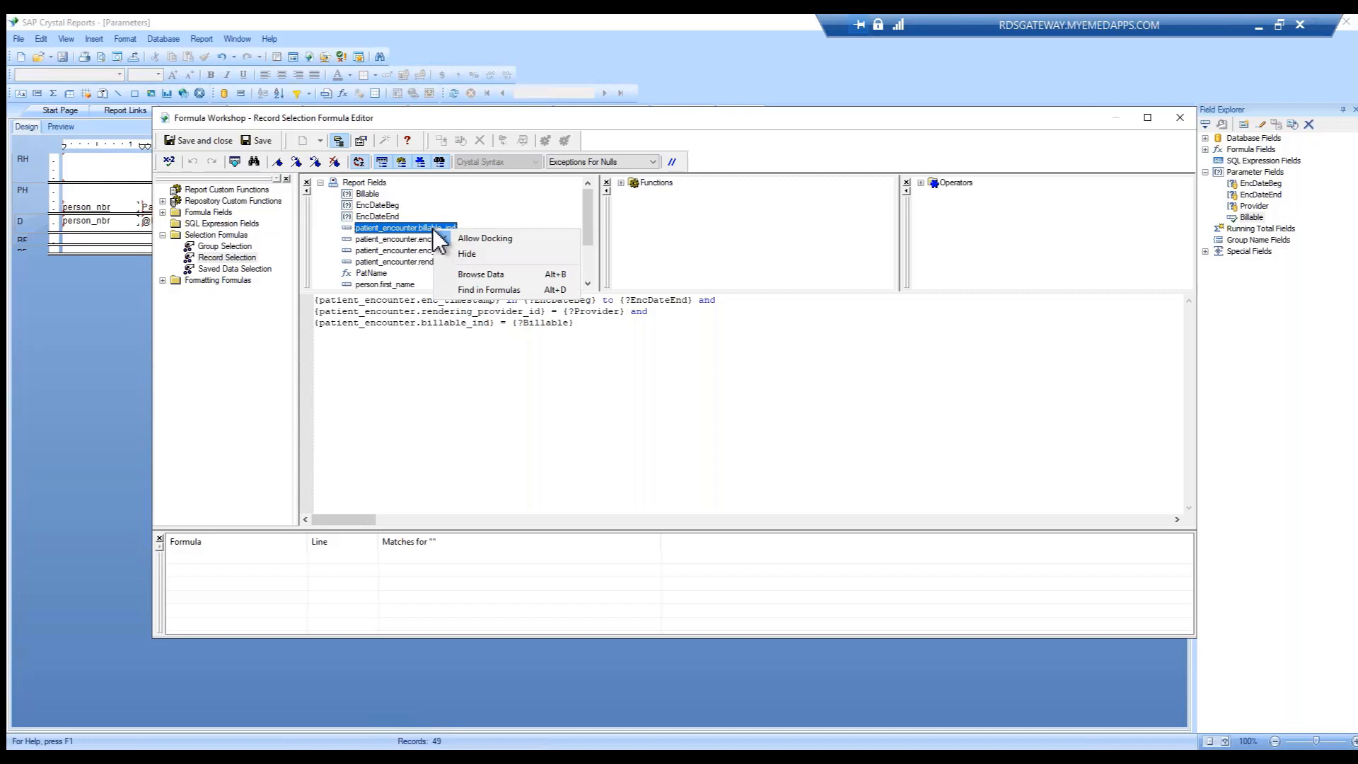
{"action": "left_click", "coordinate": [470, 276]}
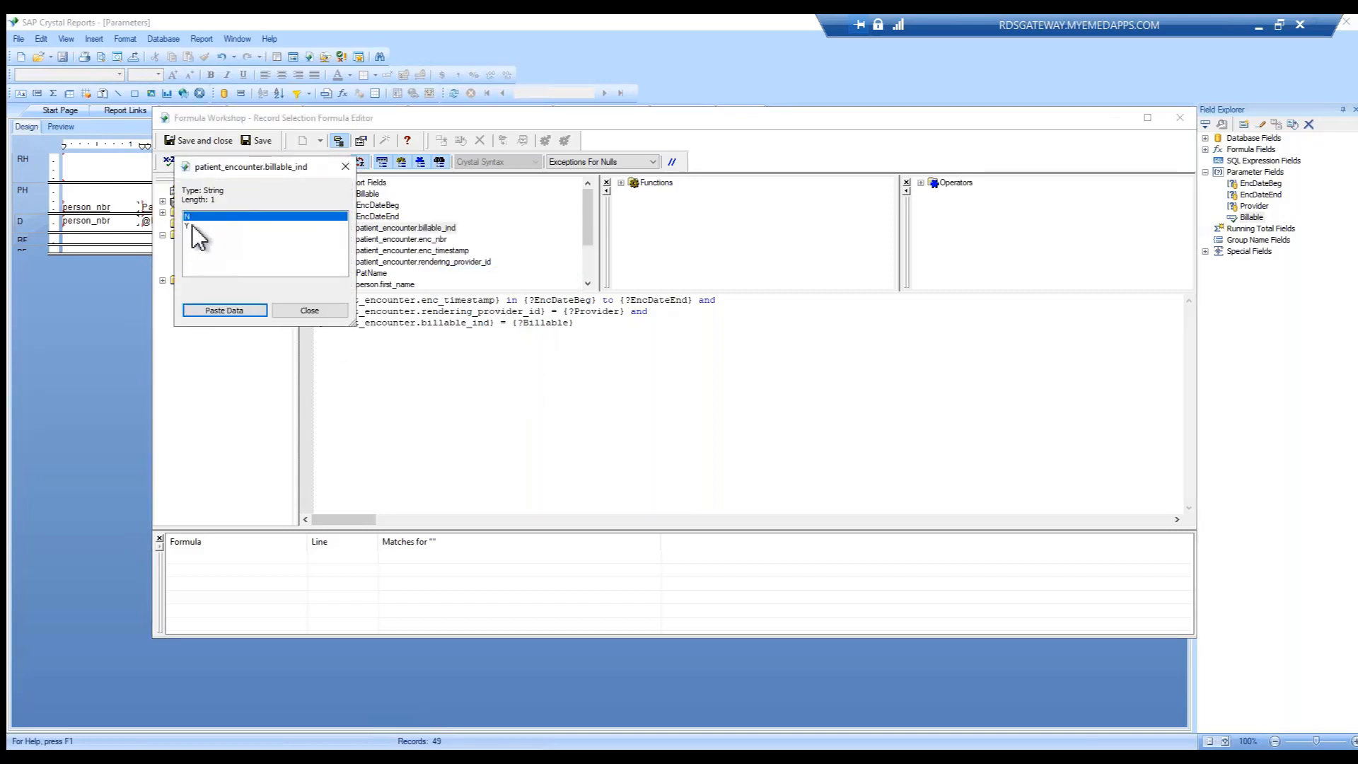
{"action": "left_click", "coordinate": [312, 312]}
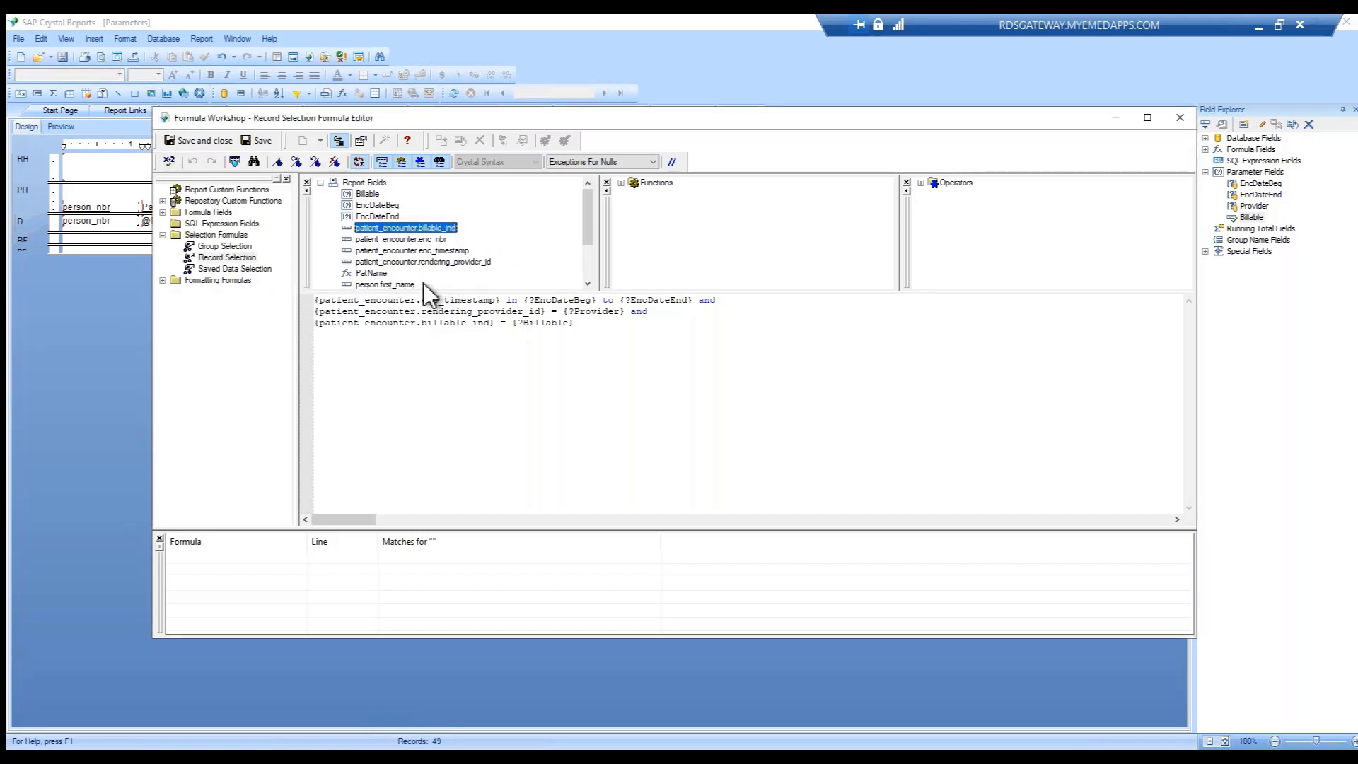
Browse the stored data of the person.last_name report field within the formula editor.
{"action": "left_click", "coordinate": [587, 284]}
{"action": "left_click", "coordinate": [588, 284]}
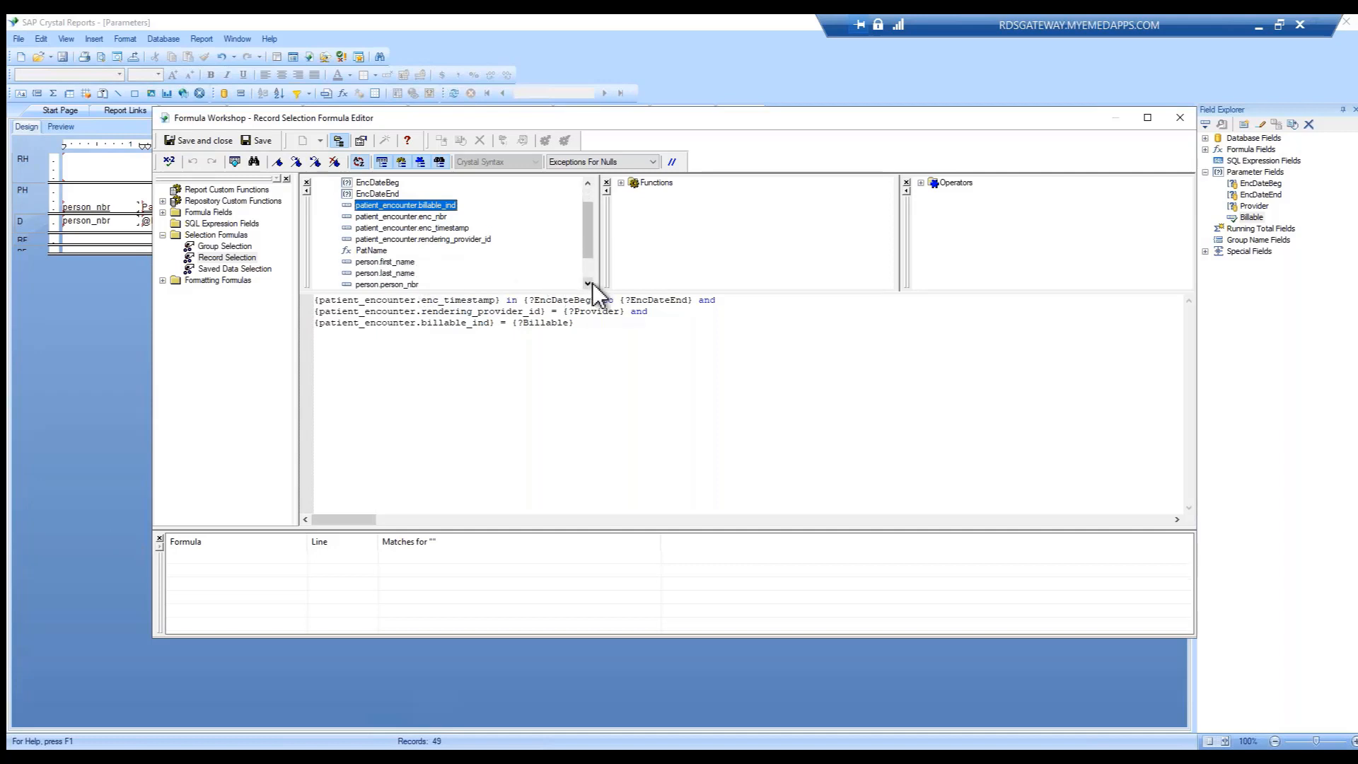
{"action": "left_click", "coordinate": [588, 284]}
{"action": "left_click", "coordinate": [588, 284]}
{"action": "left_click", "coordinate": [385, 250]}
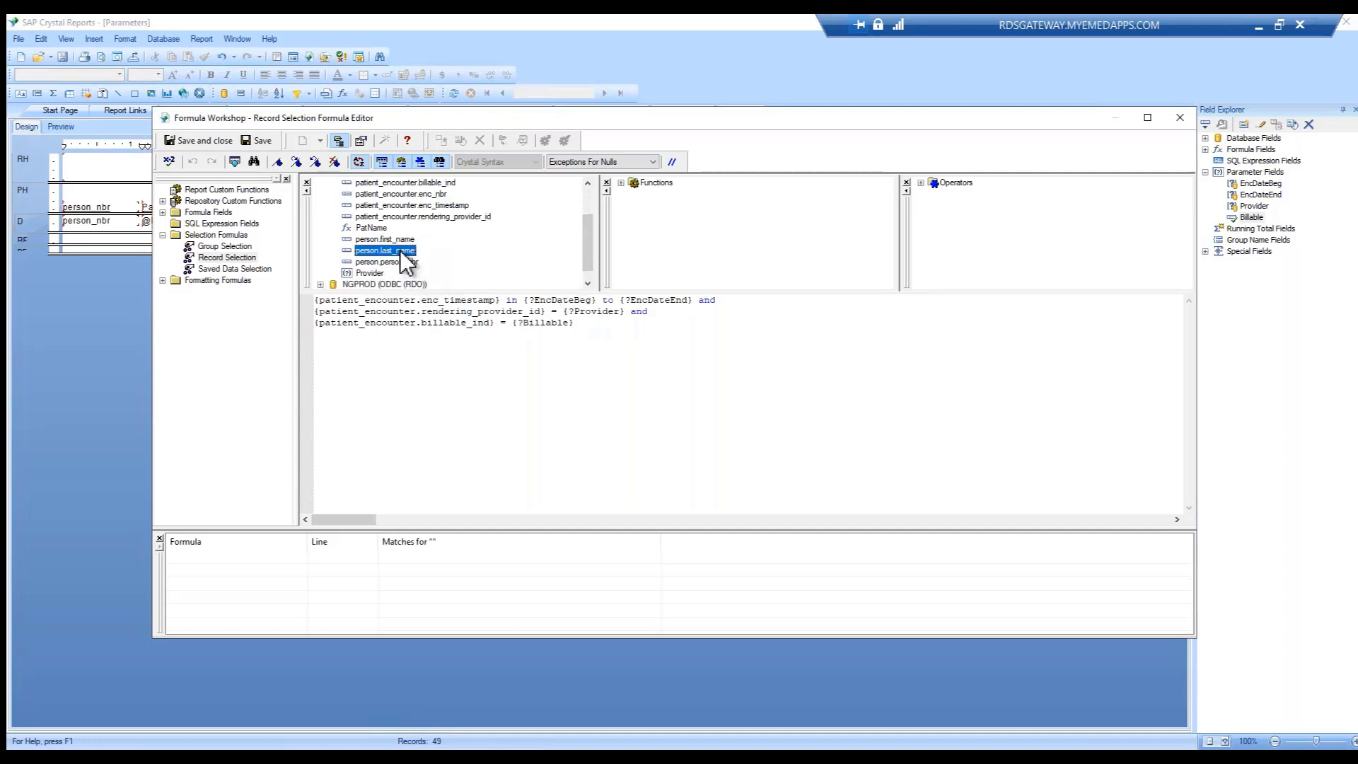
{"action": "right_click", "coordinate": [402, 253]}
{"action": "left_click", "coordinate": [442, 295]}
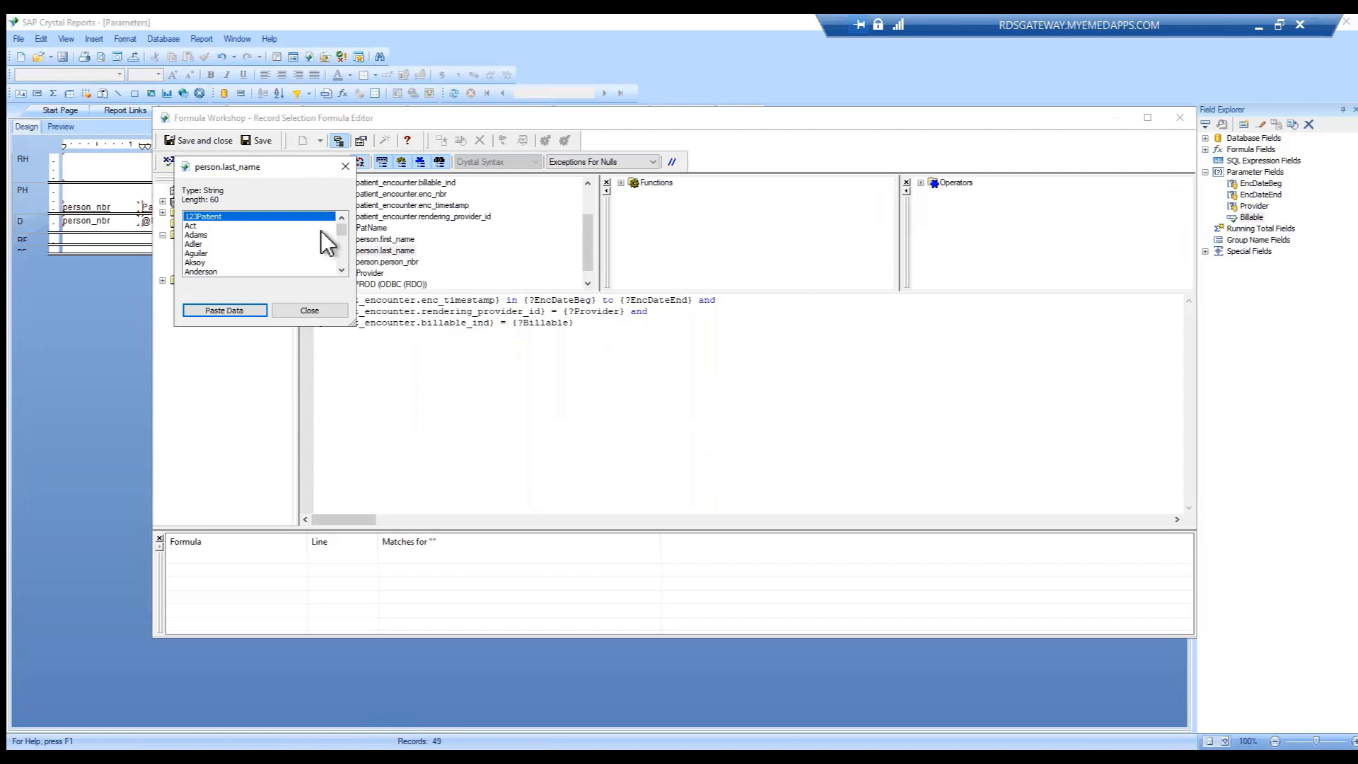
{"action": "left_click", "coordinate": [309, 312]}
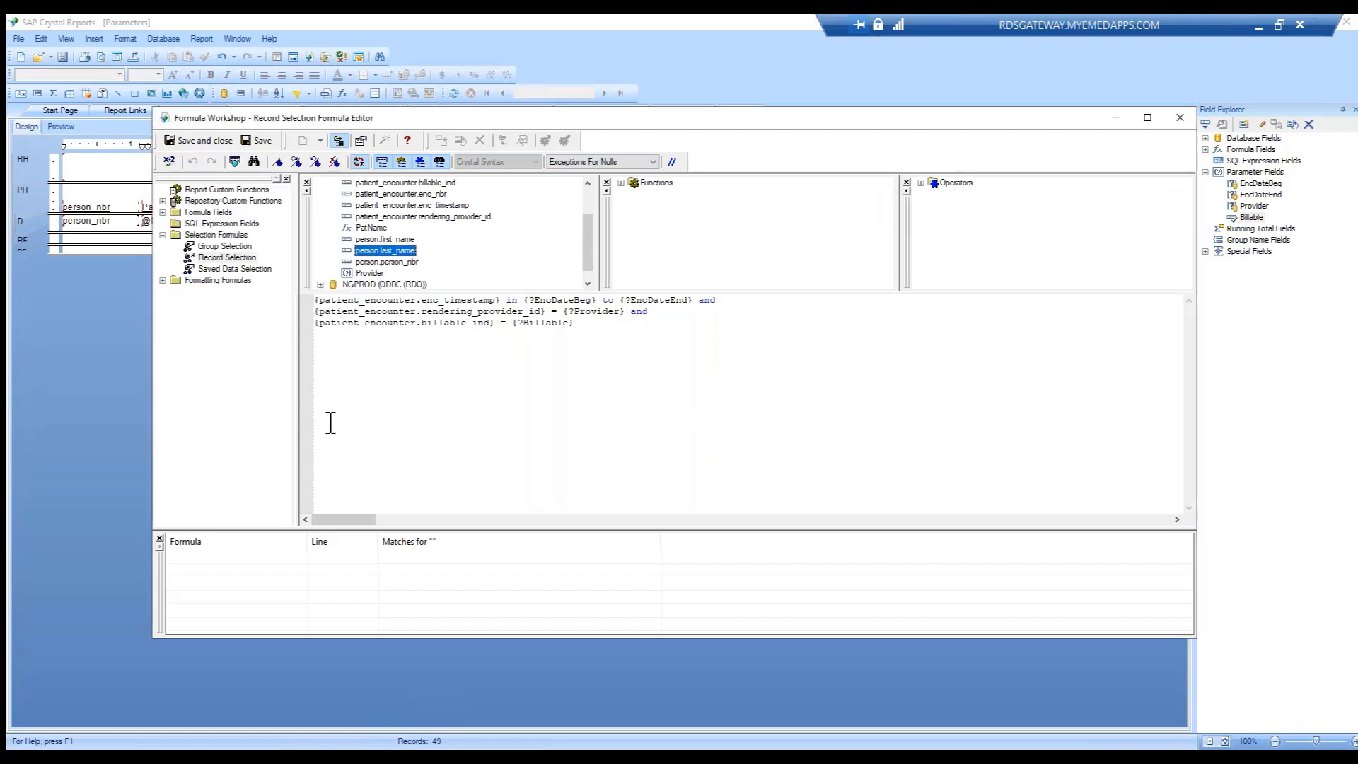
Save the record selection formula and apply the record selection to the report.
{"action": "left_click", "coordinate": [211, 142]}
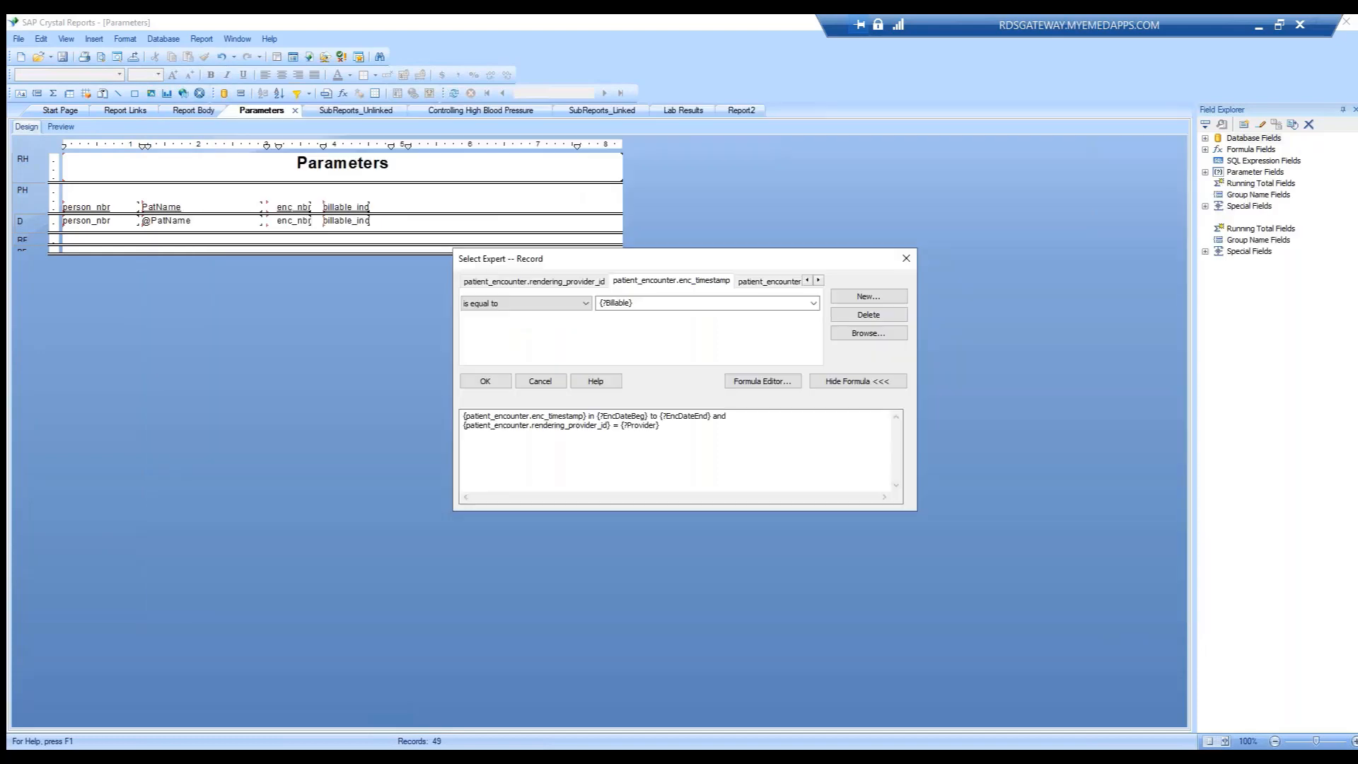
{"action": "left_click", "coordinate": [488, 381]}
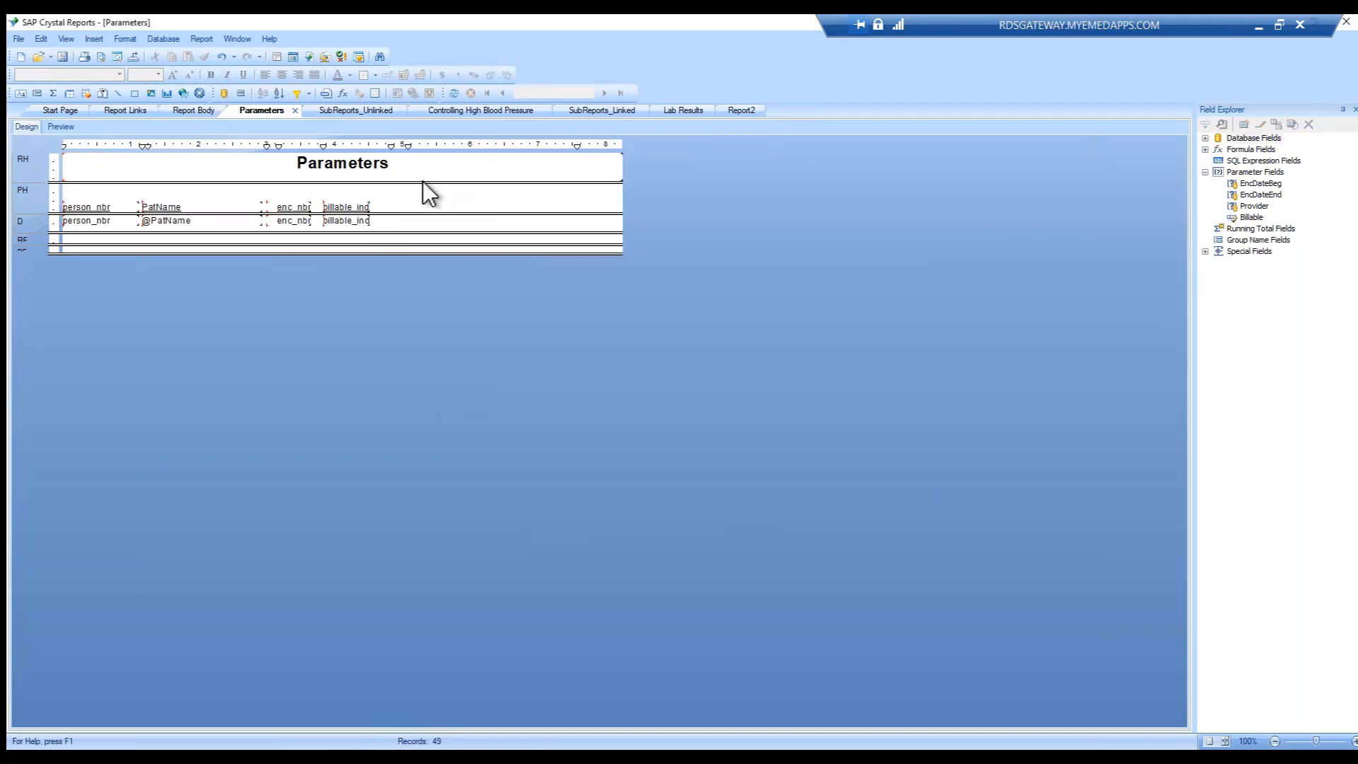
{"action": "left_click", "coordinate": [61, 127]}
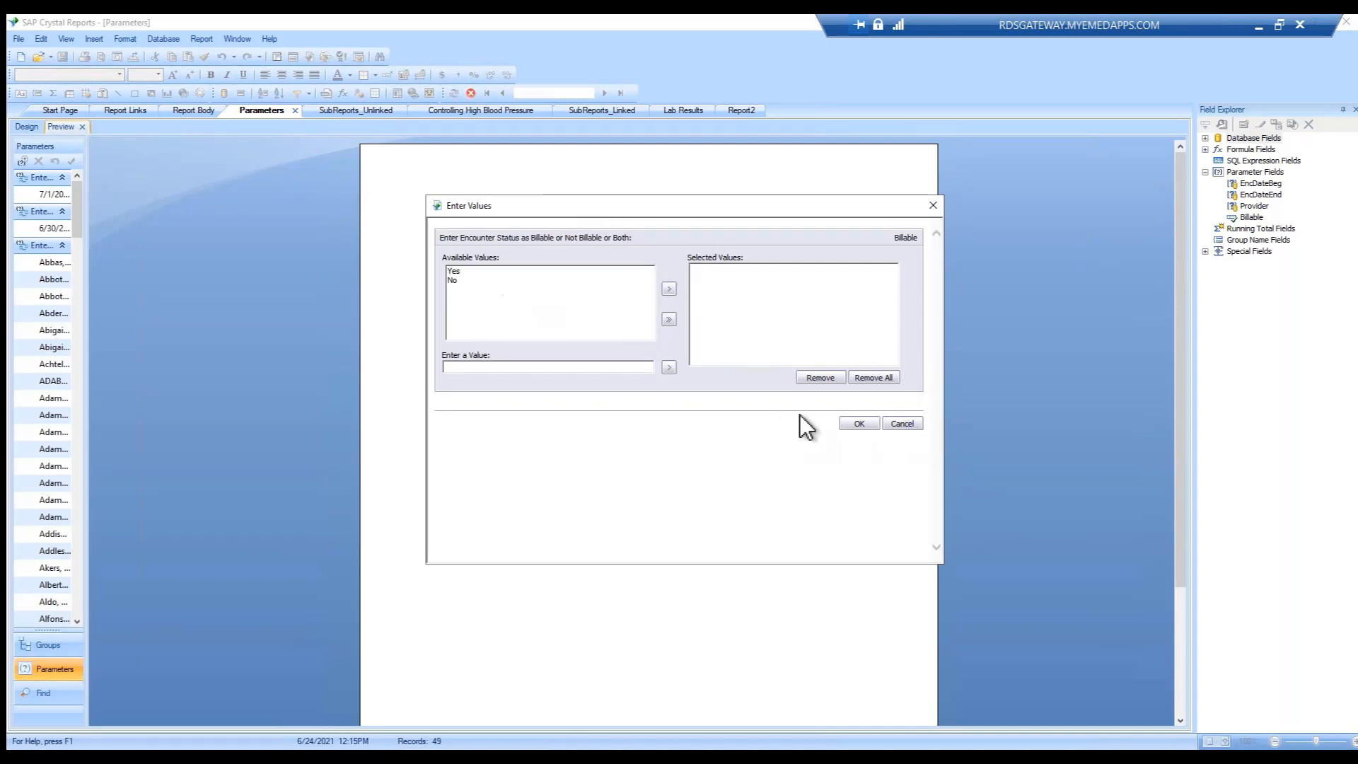
{"action": "left_click", "coordinate": [902, 424]}
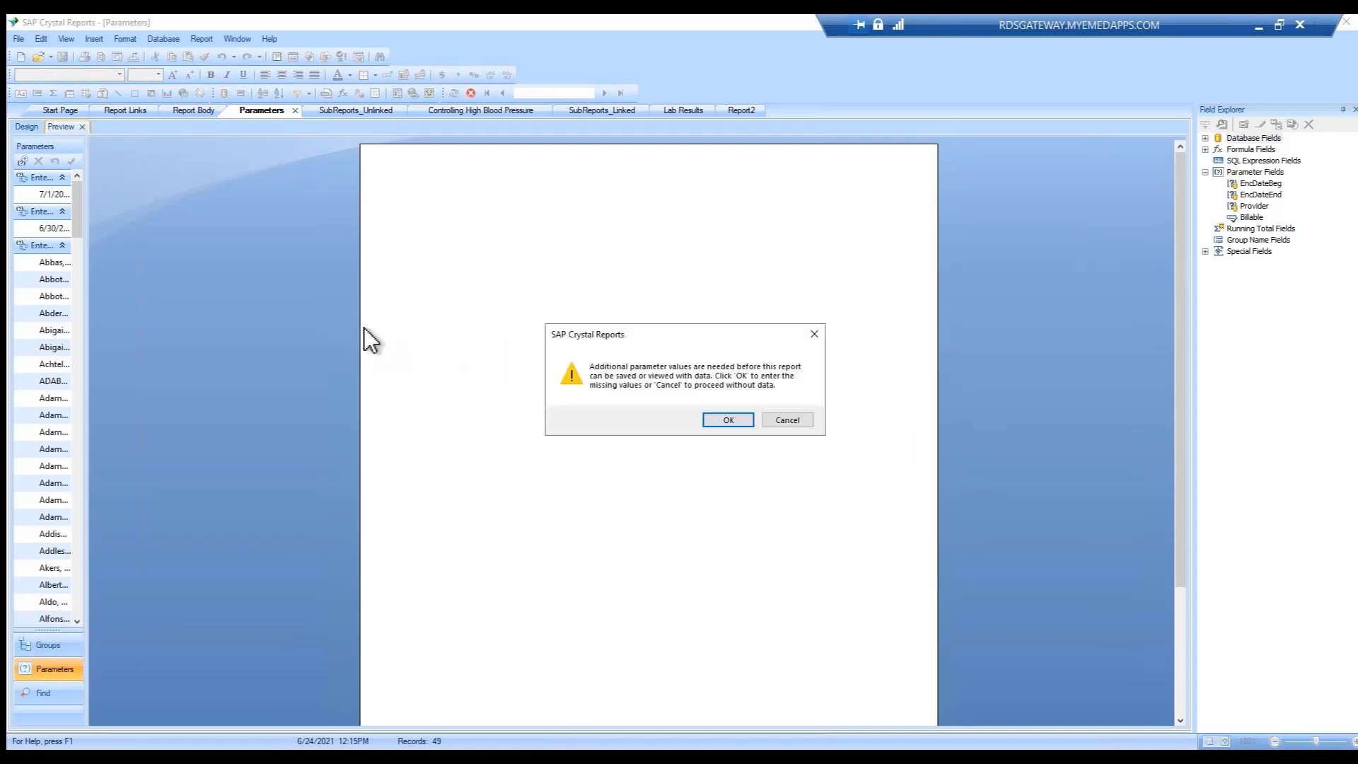
{"action": "left_click", "coordinate": [783, 422]}
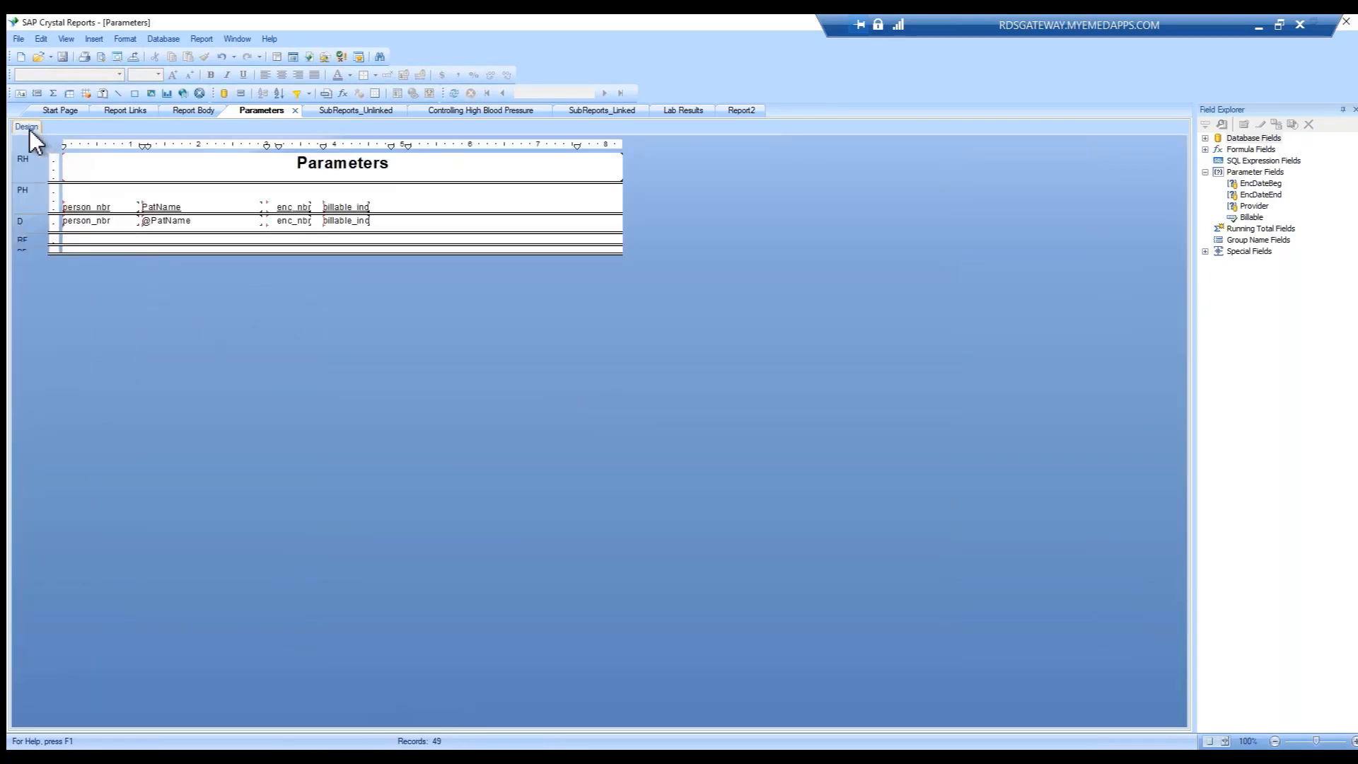
Refresh the report data and enter 7/1/2020 as EncDateBeg and 6/30/2021 as EncDateEnd.
{"action": "left_click", "coordinate": [456, 94]}
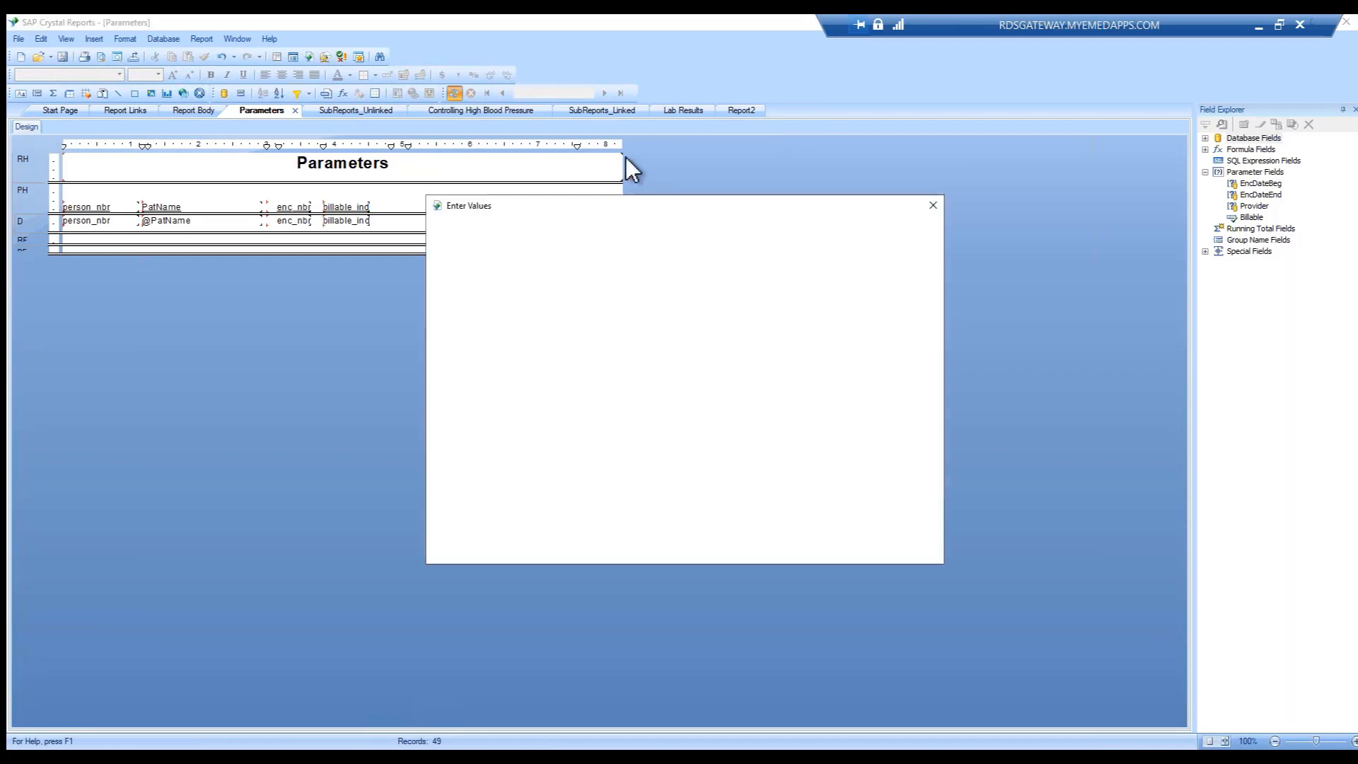
{"action": "left_click", "coordinate": [664, 276]}
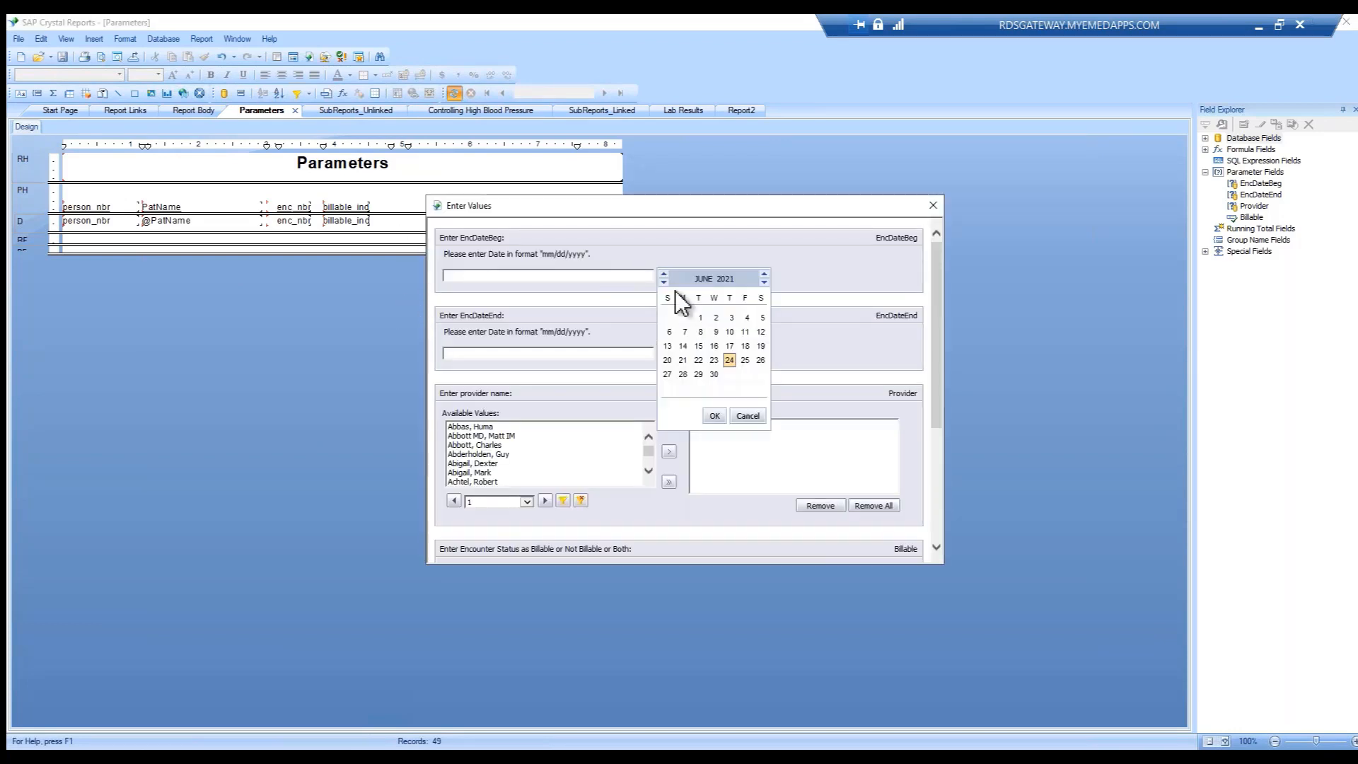
{"action": "left_click", "coordinate": [664, 280]}
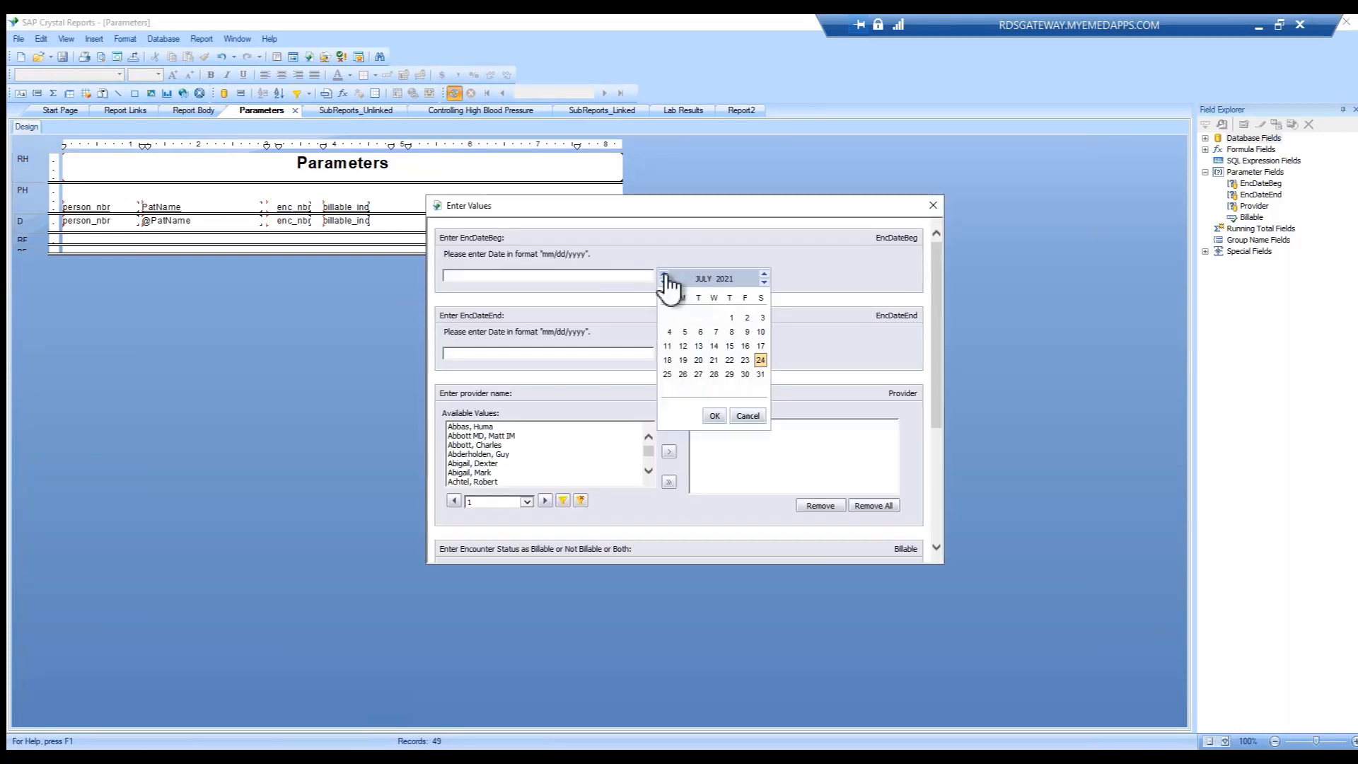
{"action": "left_click", "coordinate": [731, 318]}
{"action": "left_click", "coordinate": [715, 417]}
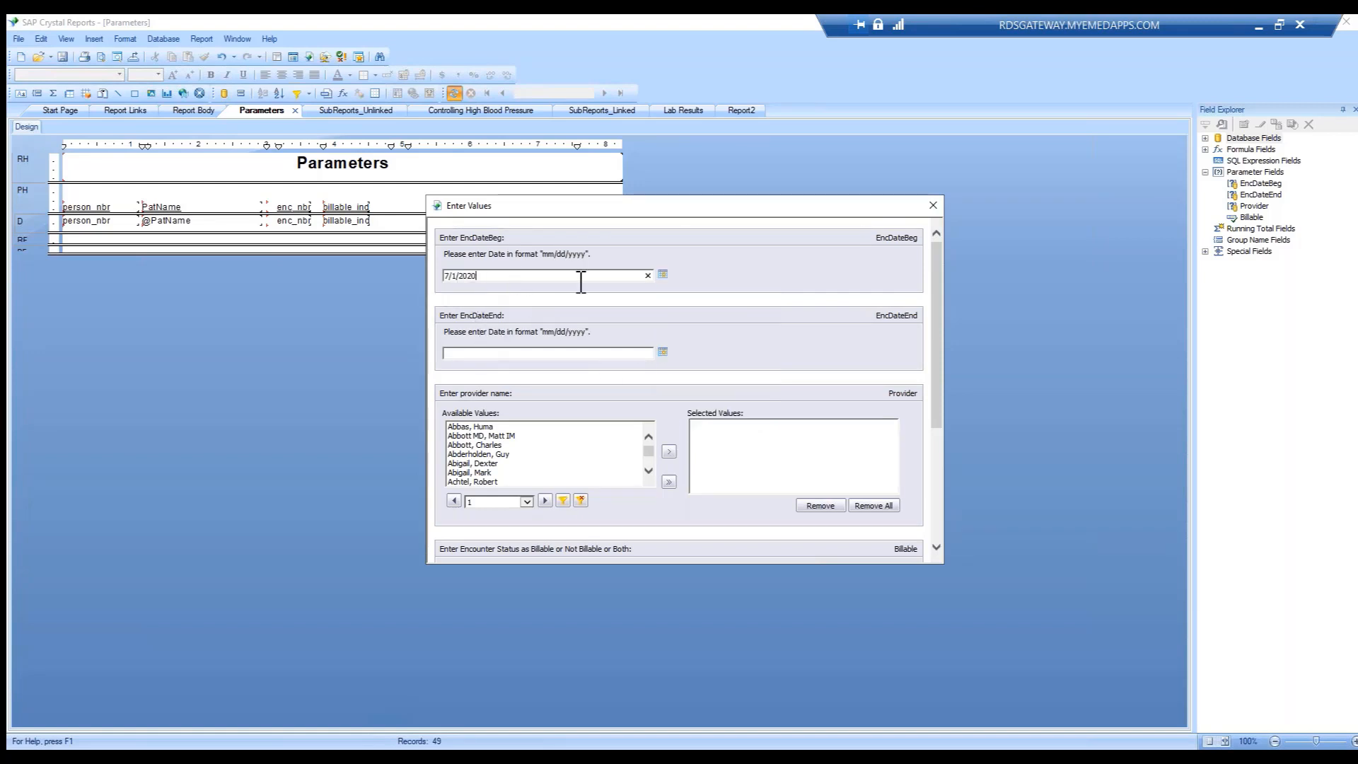
{"action": "left_click", "coordinate": [663, 353]}
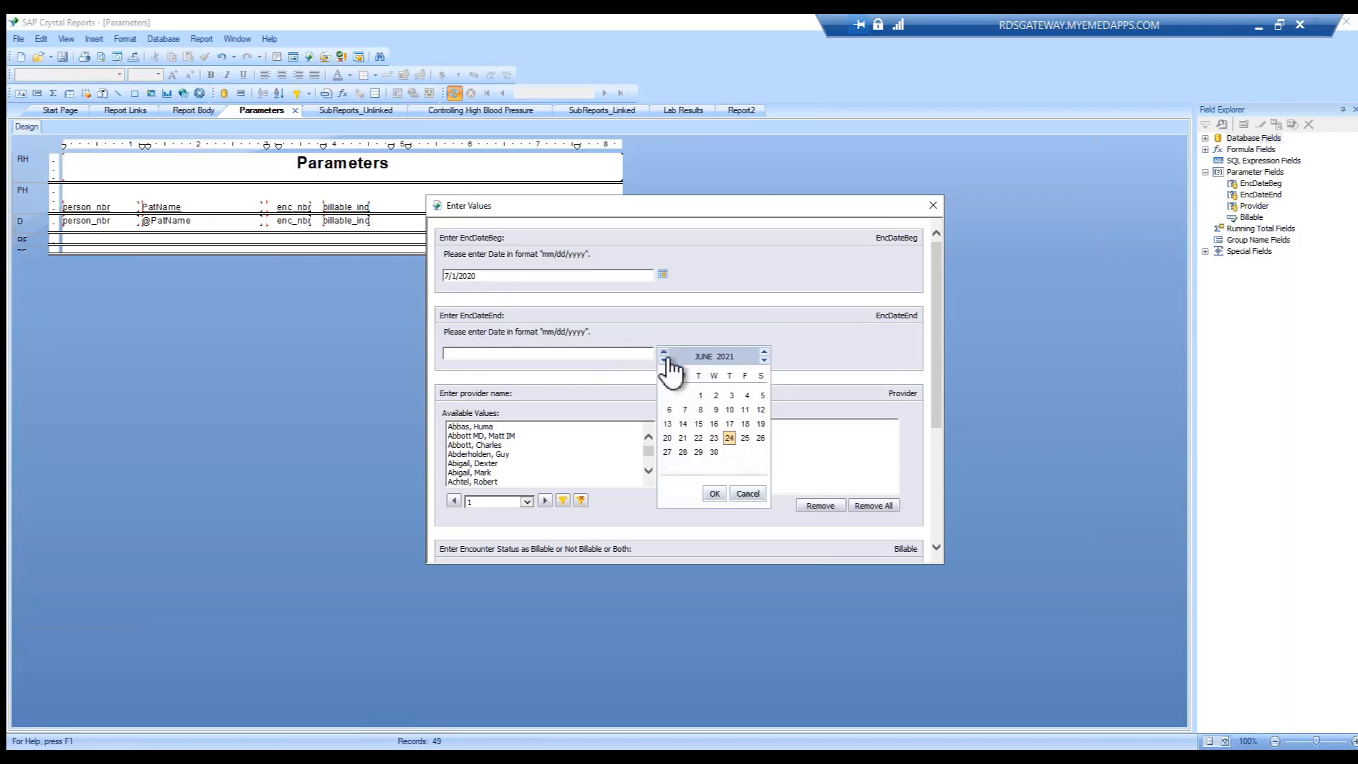
{"action": "left_click", "coordinate": [714, 453]}
{"action": "left_click", "coordinate": [715, 494]}
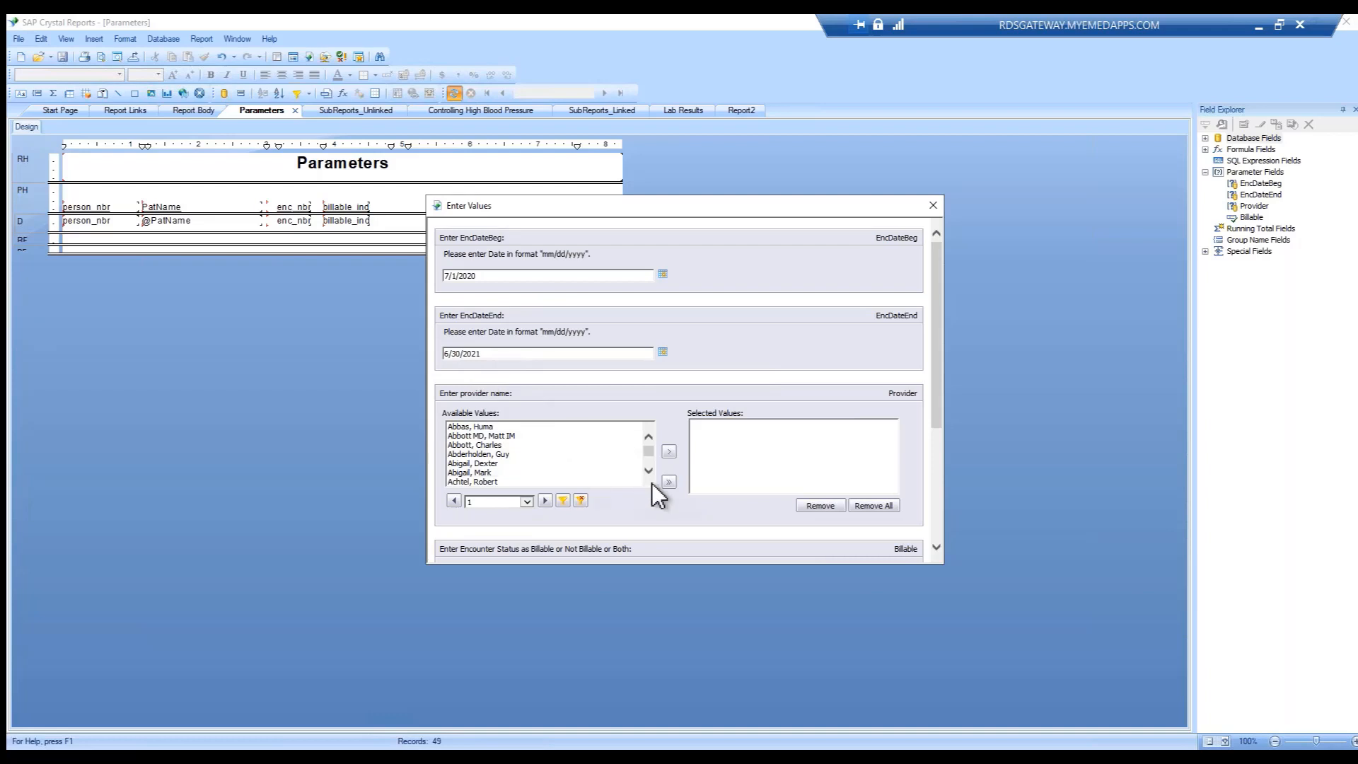
Add all available providers to the Provider parameter's selected values, and clear that selection again.
{"action": "left_click", "coordinate": [669, 481]}
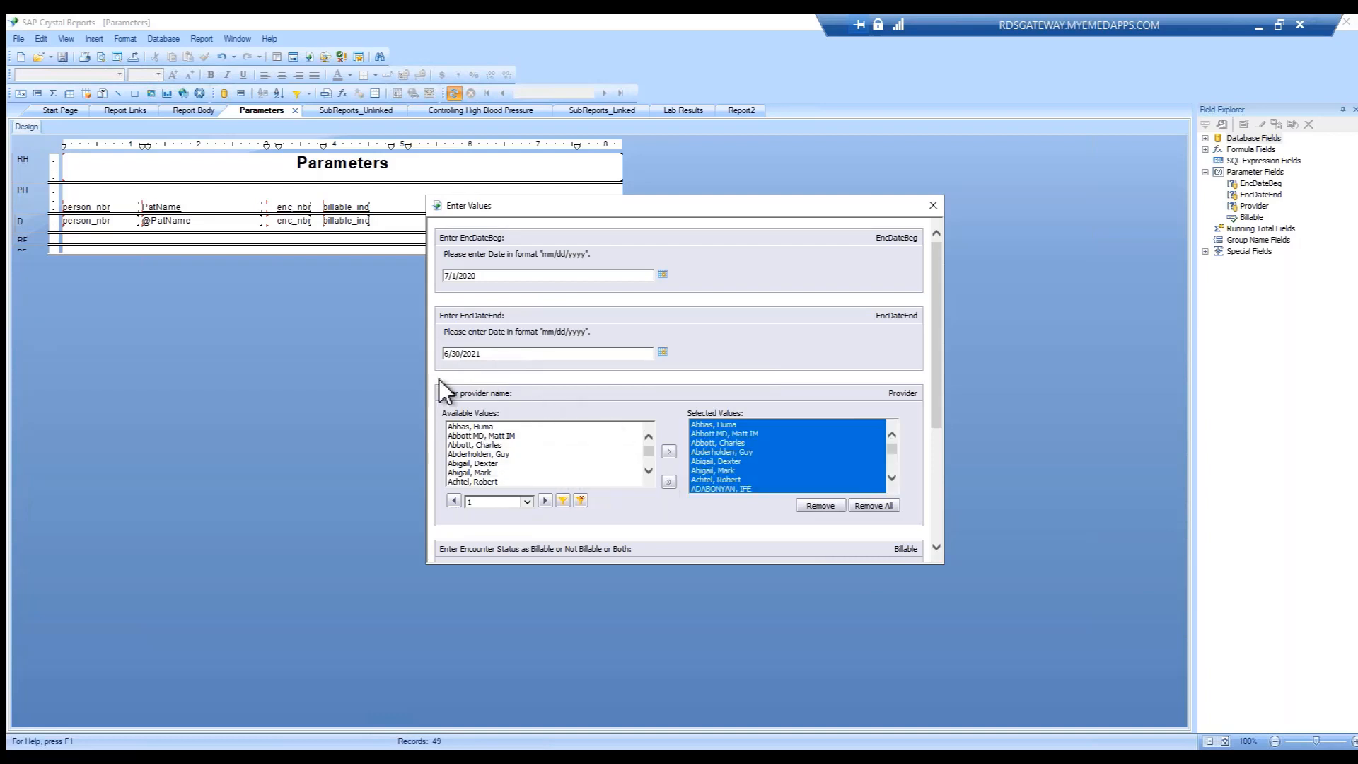
{"action": "left_click_drag", "start_coordinate": [937, 388], "coordinate": [937, 527]}
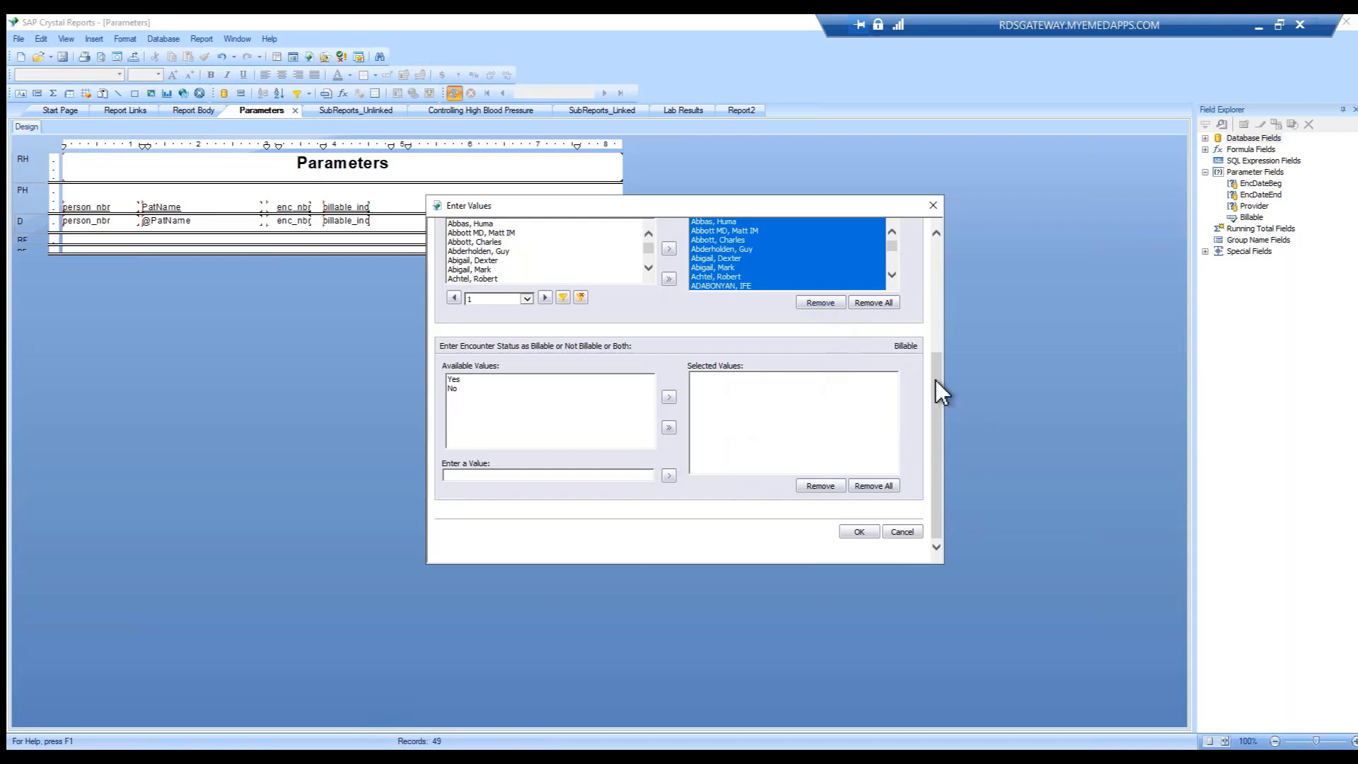
{"action": "left_click_drag", "start_coordinate": [936, 379], "coordinate": [918, 329]}
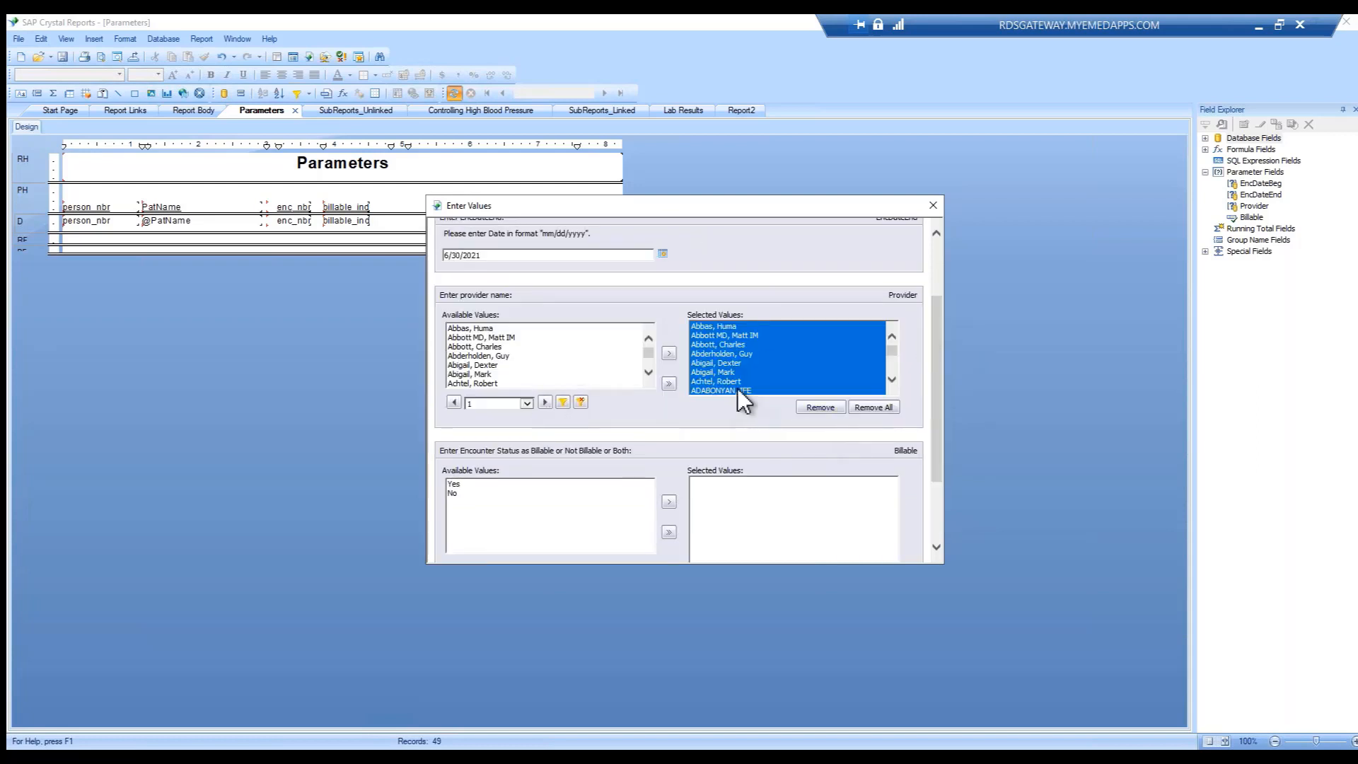
{"action": "left_click", "coordinate": [885, 409]}
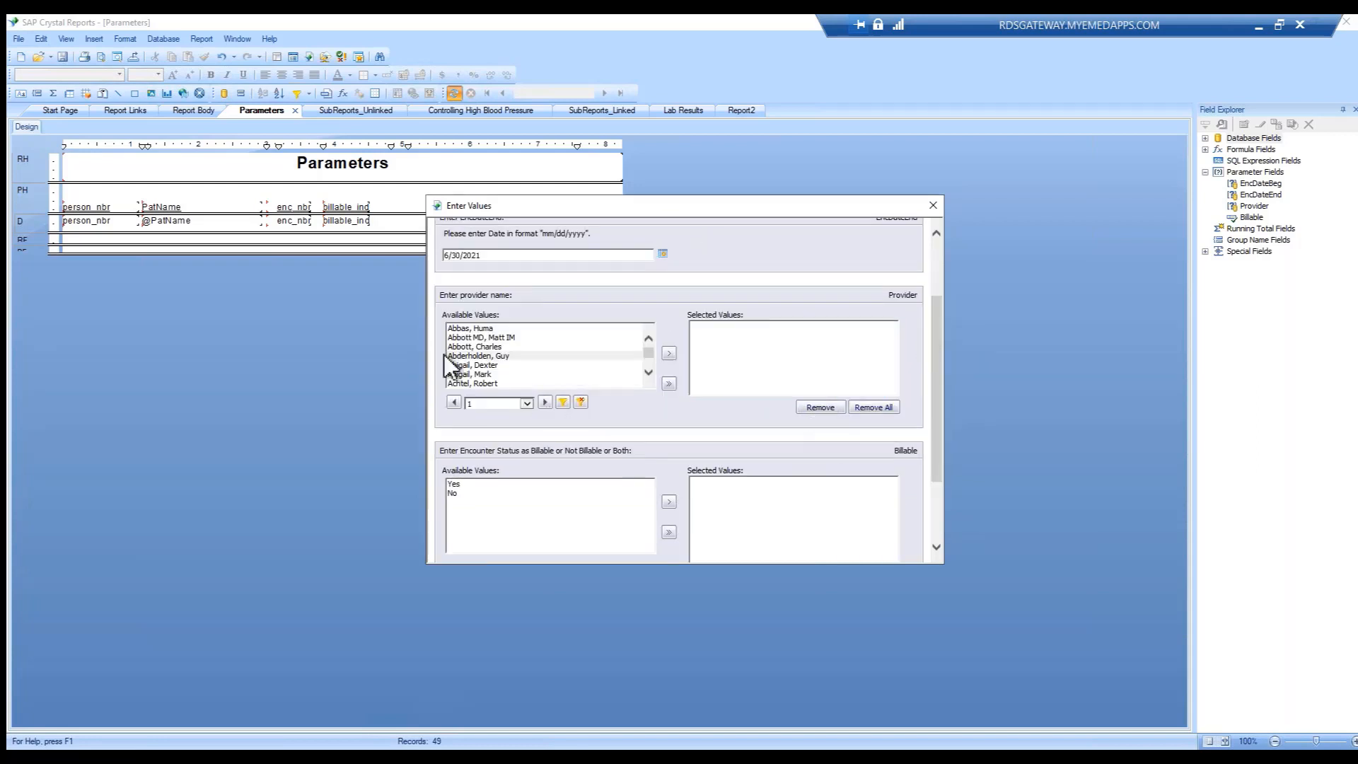
Add two individual providers to the Provider parameter, followed by all remaining available providers.
{"action": "double_click", "coordinate": [488, 356]}
{"action": "double_click", "coordinate": [472, 383]}
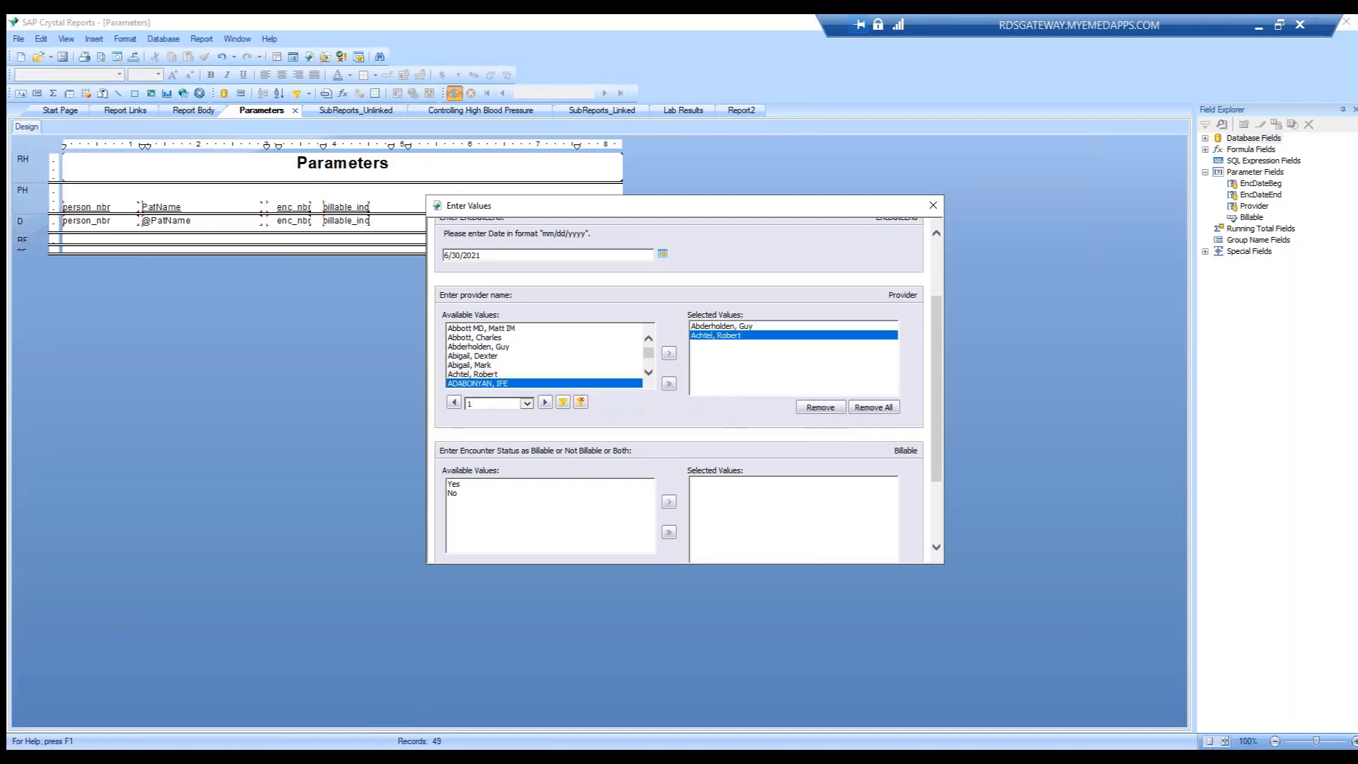
{"action": "left_click", "coordinate": [668, 383]}
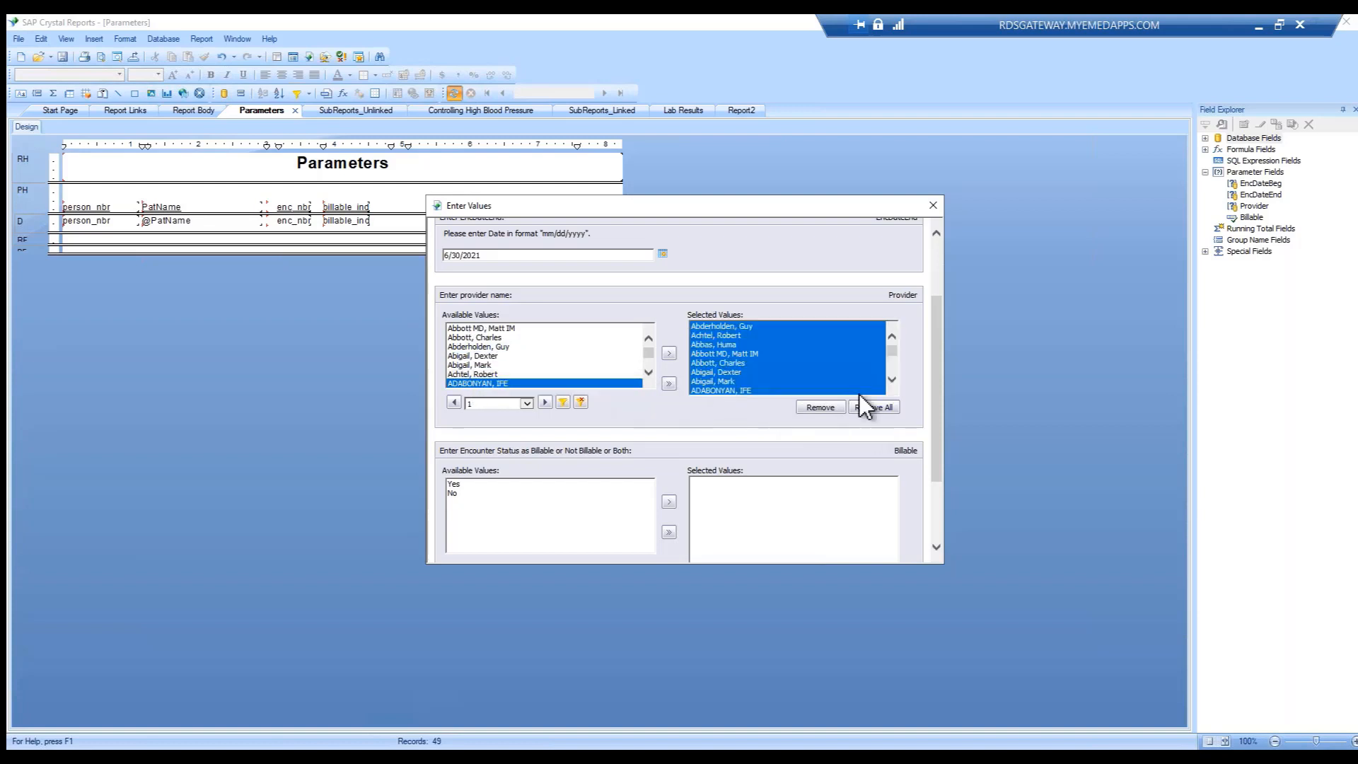
Set the Billable parameter to Yes, generate the report and review the billable_ind values on both pages.
{"action": "scroll", "coordinate": [938, 439], "scroll_direction": "down", "scroll_amount": 3}
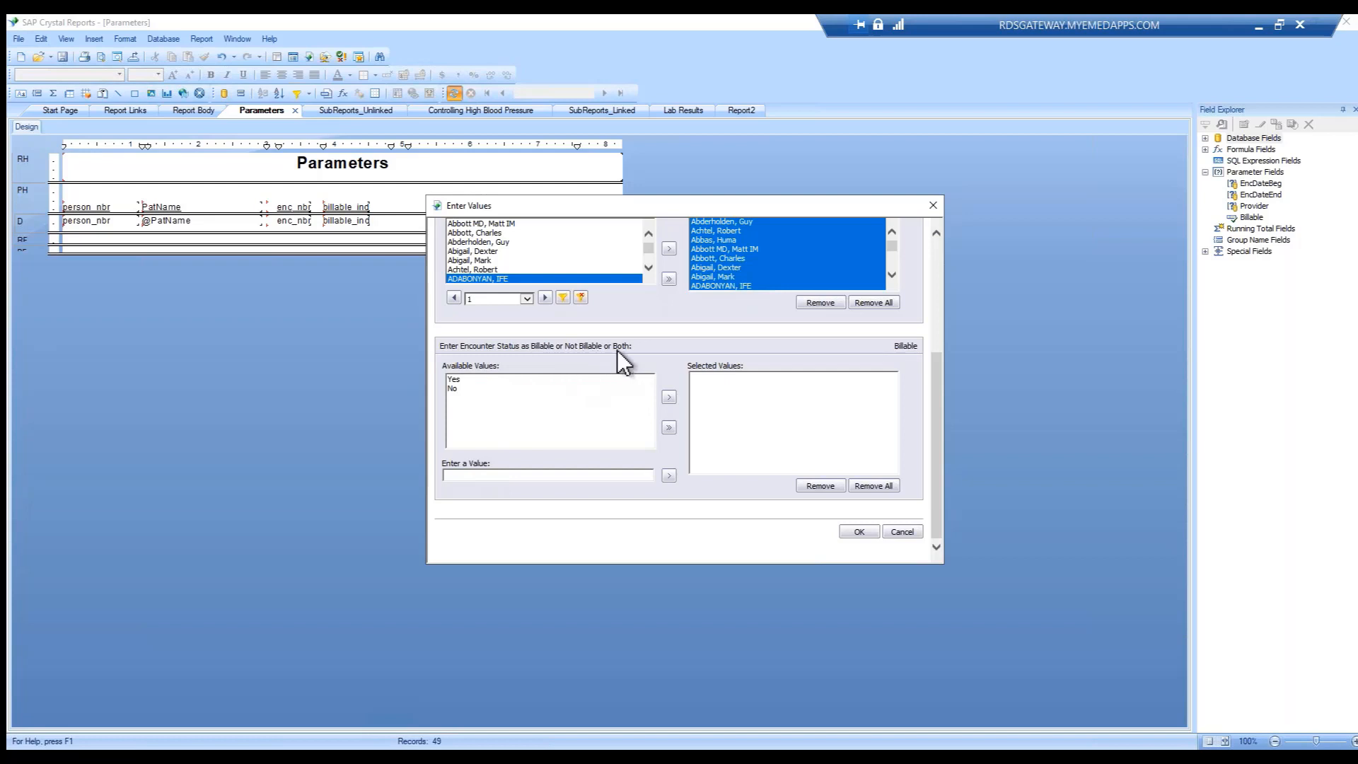
{"action": "left_click", "coordinate": [472, 381]}
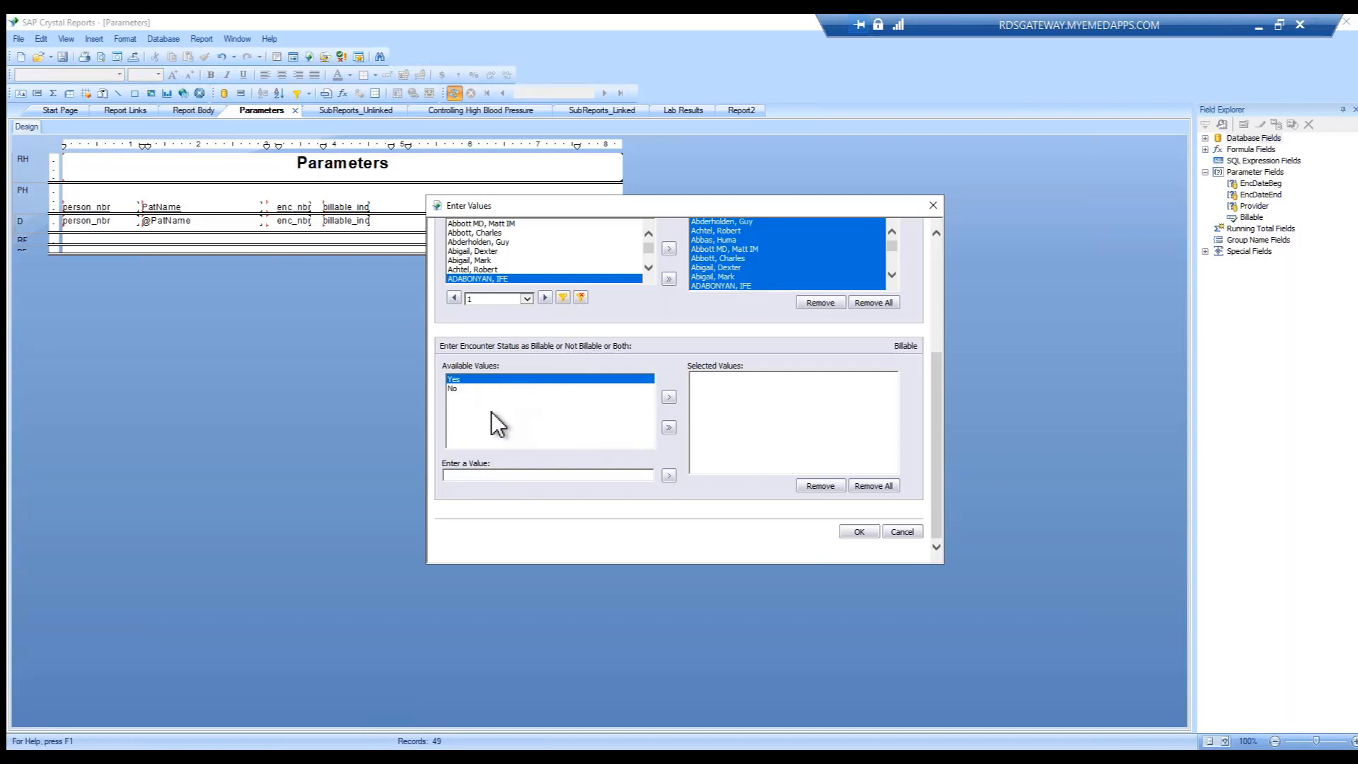
{"action": "left_click", "coordinate": [668, 397]}
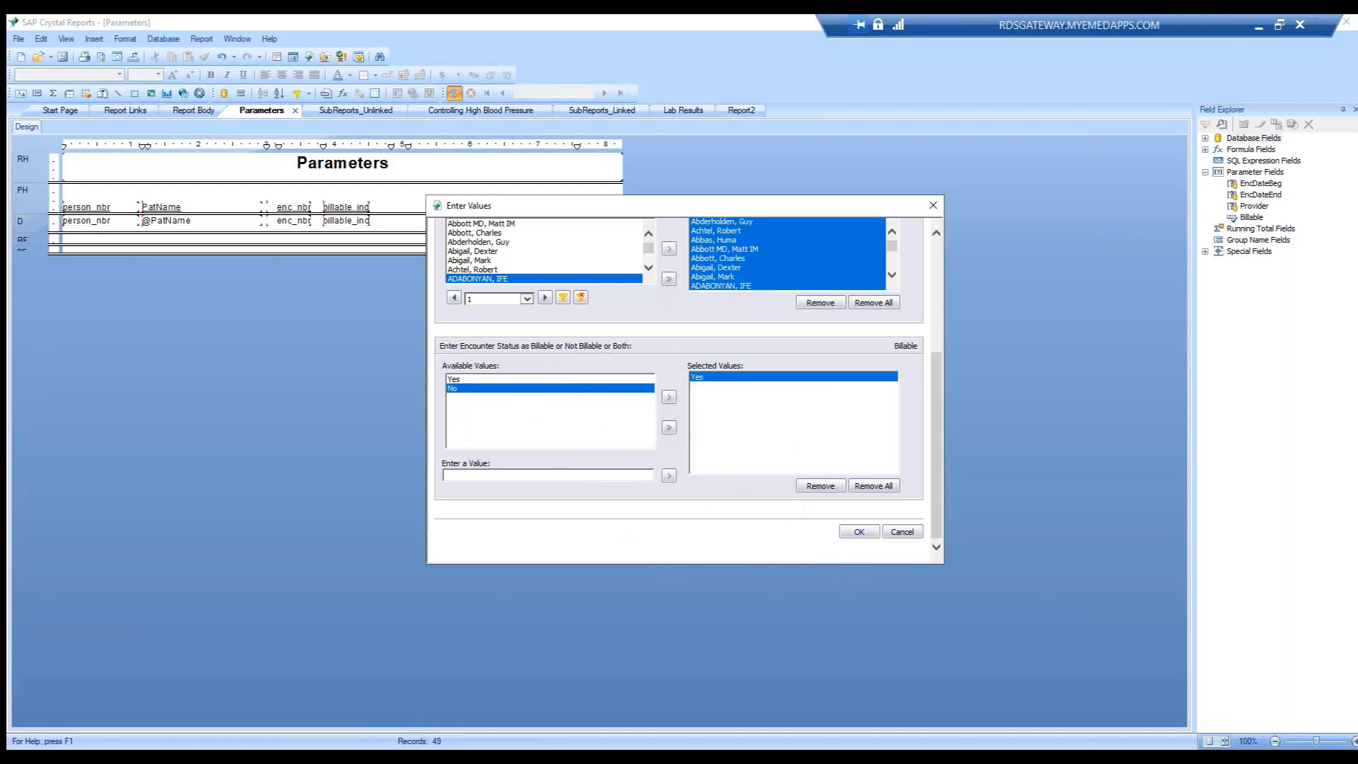
{"action": "key", "text": "Return"}
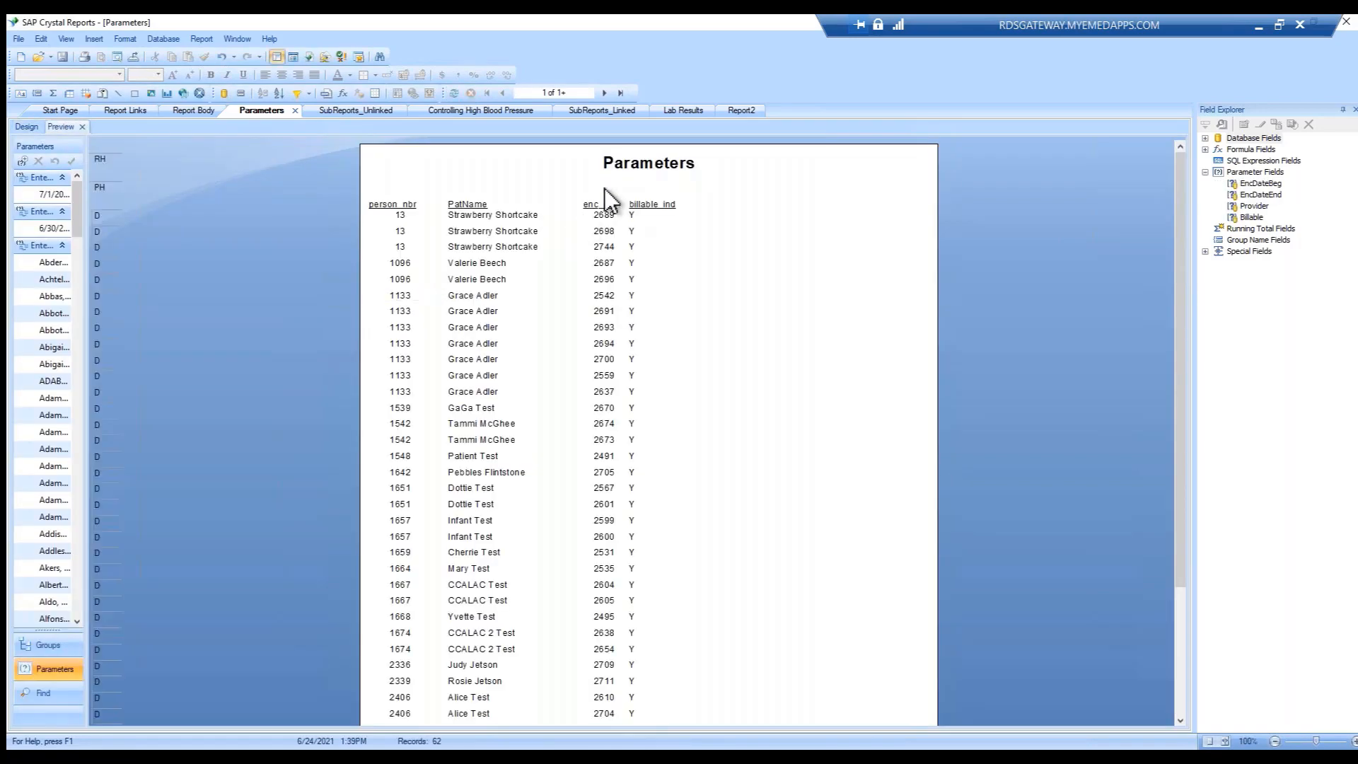
{"action": "scroll", "coordinate": [648, 466], "scroll_direction": "down", "scroll_amount": 5}
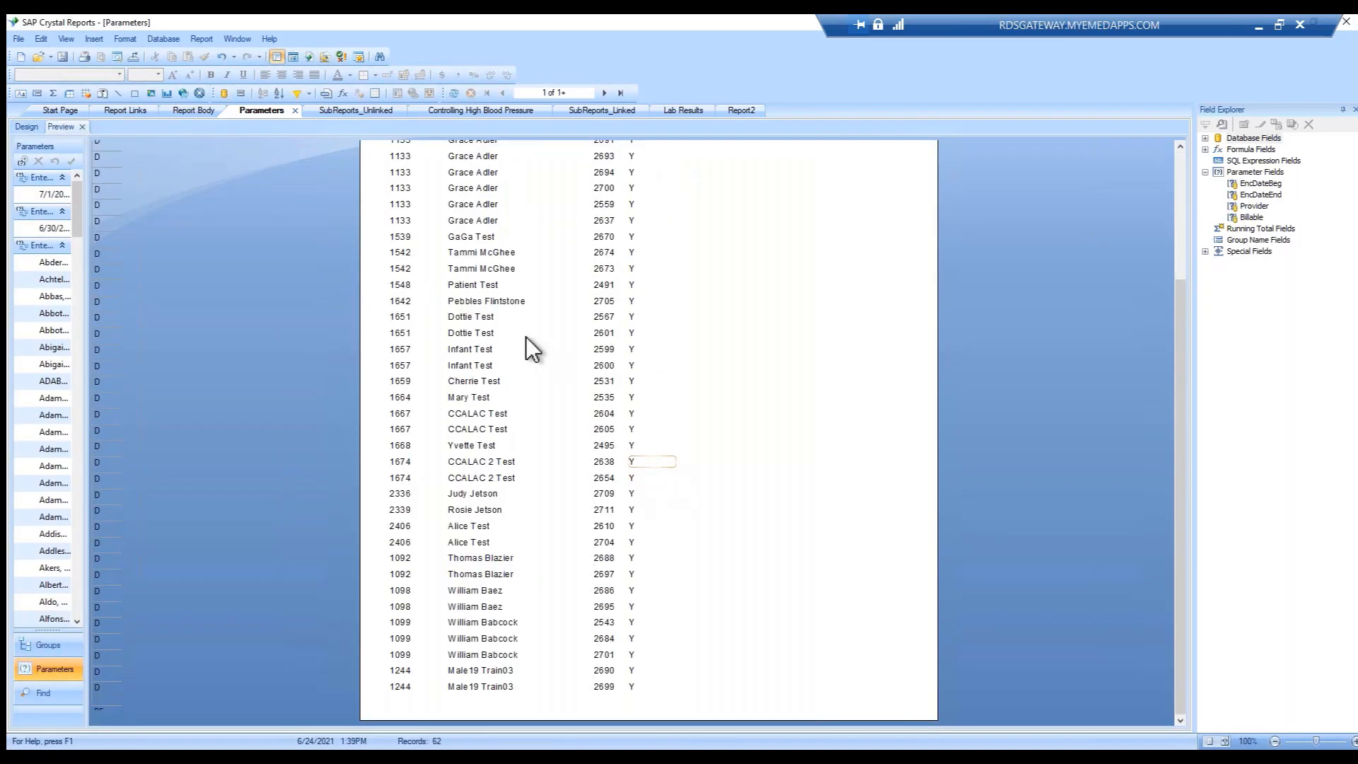
{"action": "left_click", "coordinate": [608, 95]}
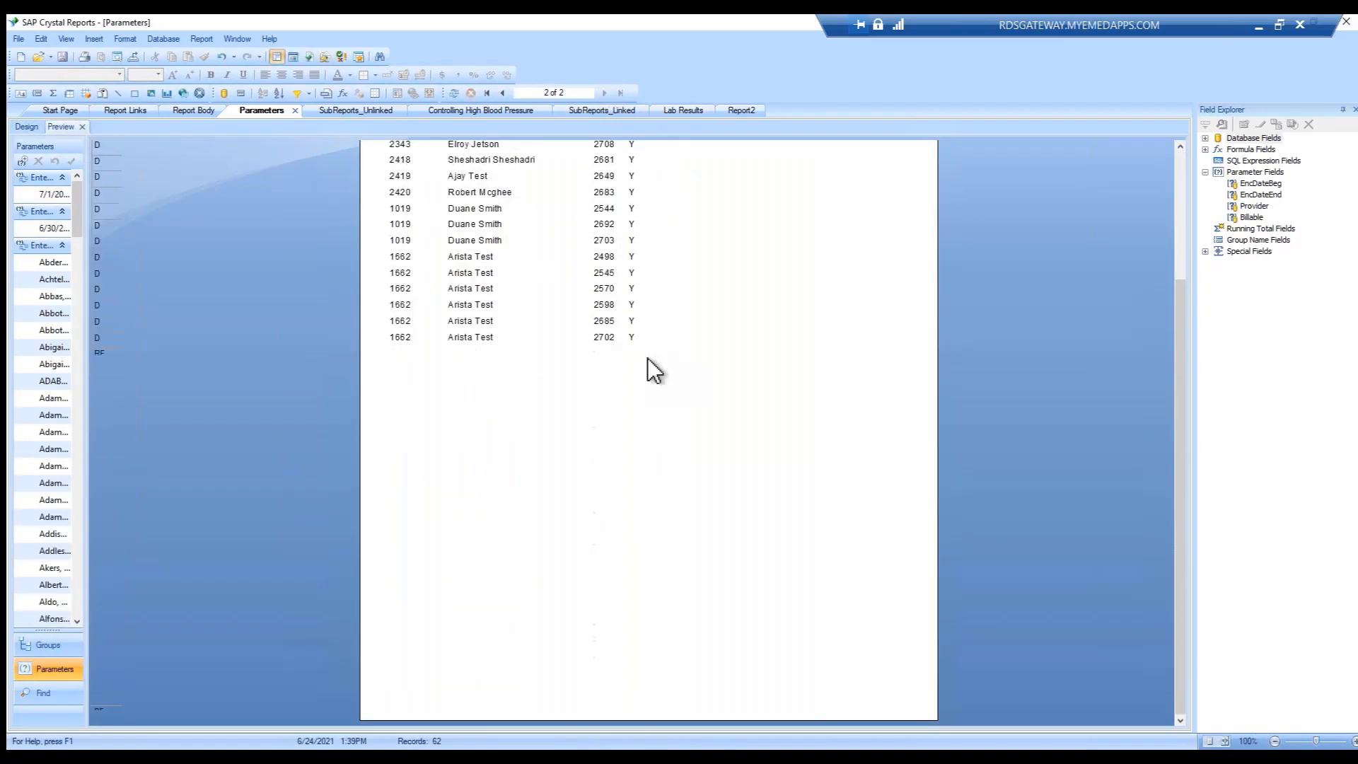
{"action": "scroll", "coordinate": [597, 351], "scroll_direction": "up", "scroll_amount": 5}
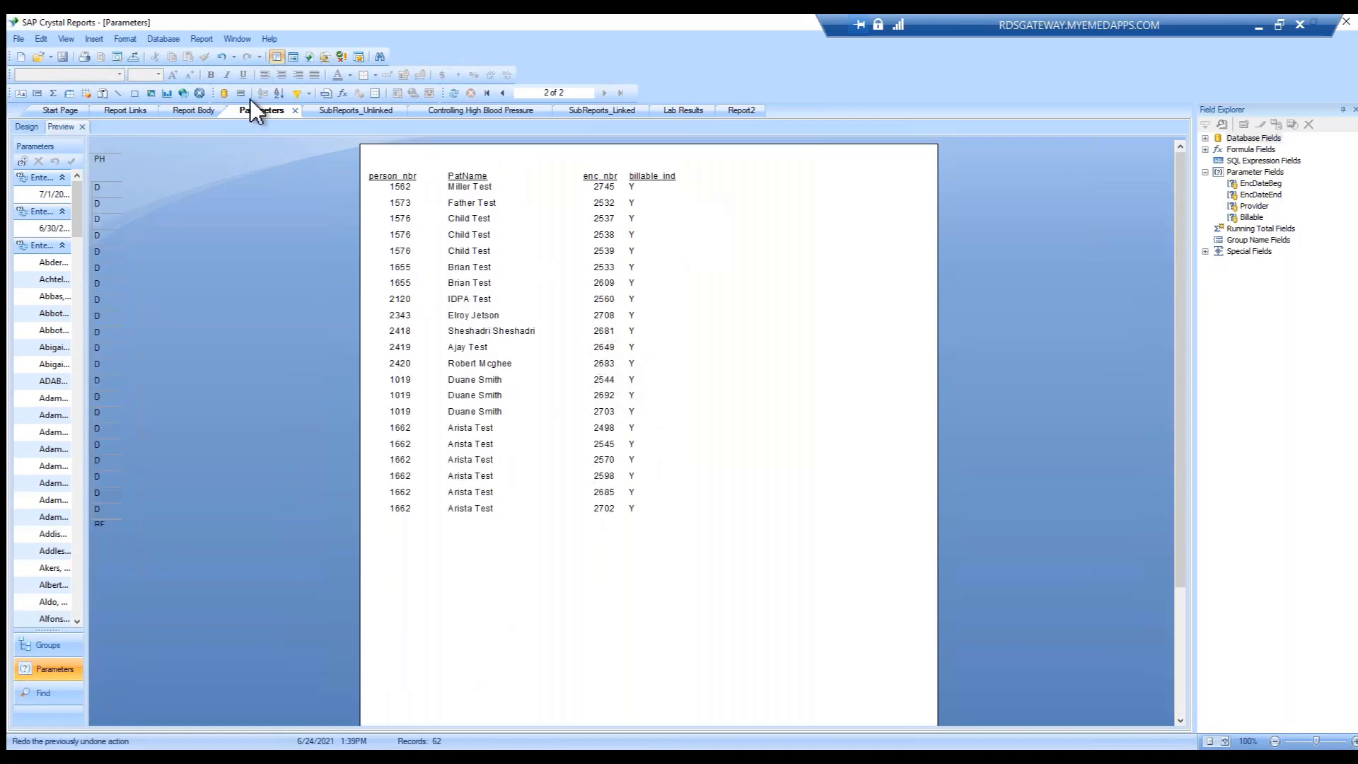
Refresh the report with new parameter values, making No the only Billable selection, and return to the design view after reviewing the result.
{"action": "left_click", "coordinate": [455, 93]}
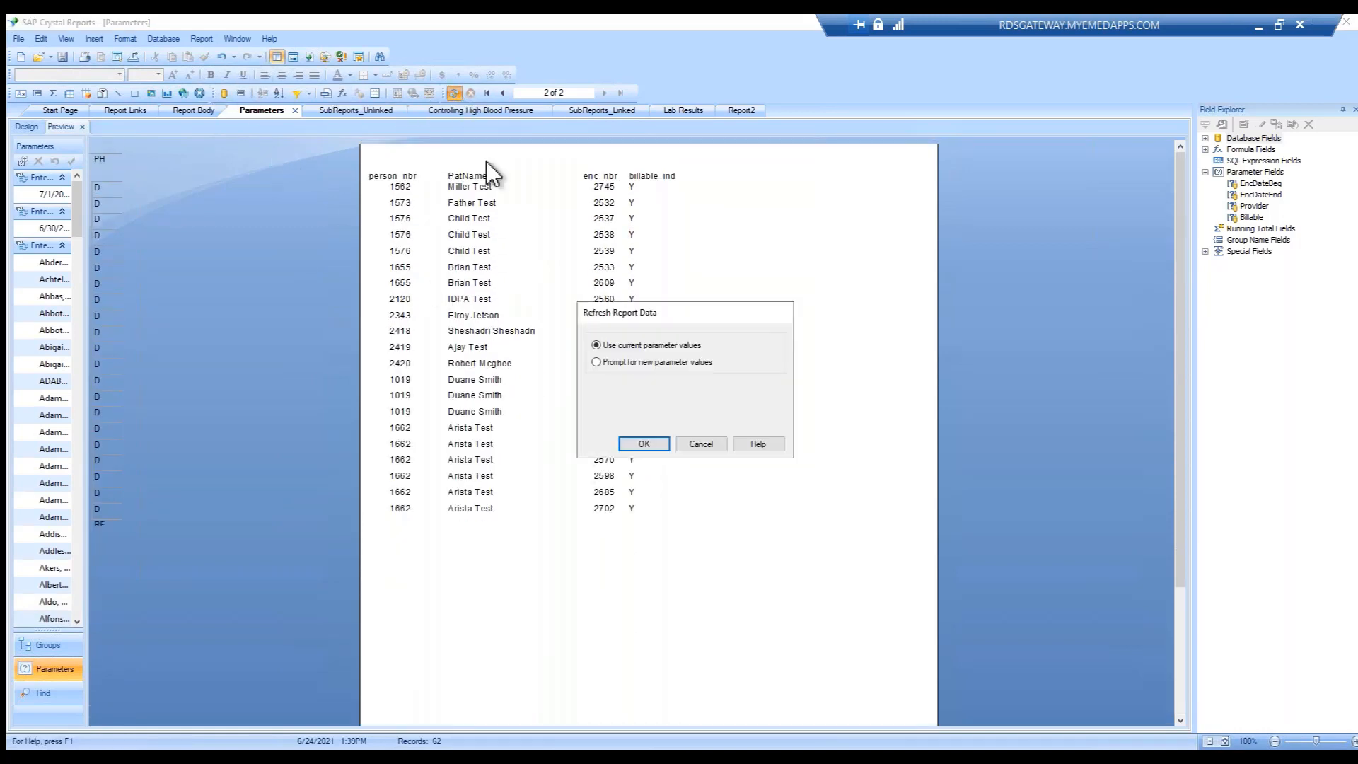
{"action": "left_click", "coordinate": [644, 444]}
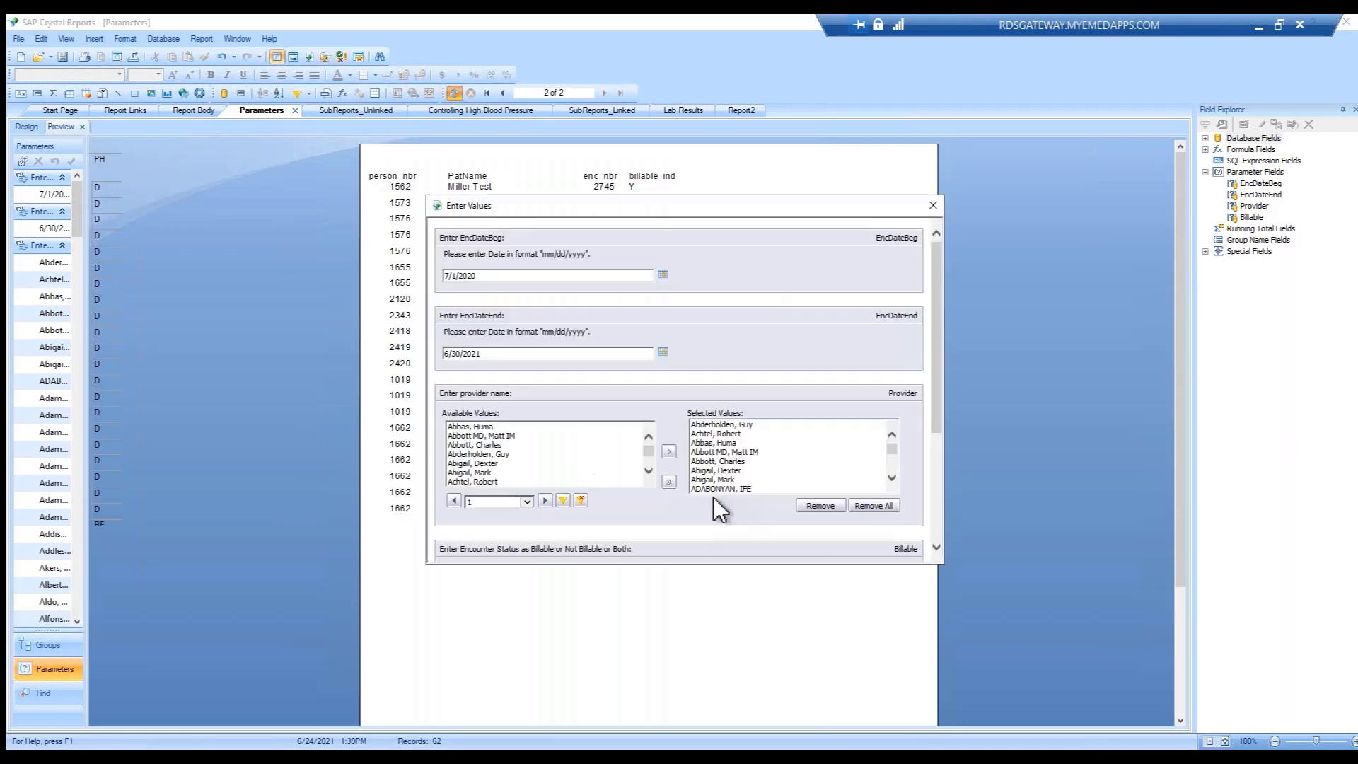
{"action": "scroll", "coordinate": [728, 439], "scroll_direction": "down", "scroll_amount": 2}
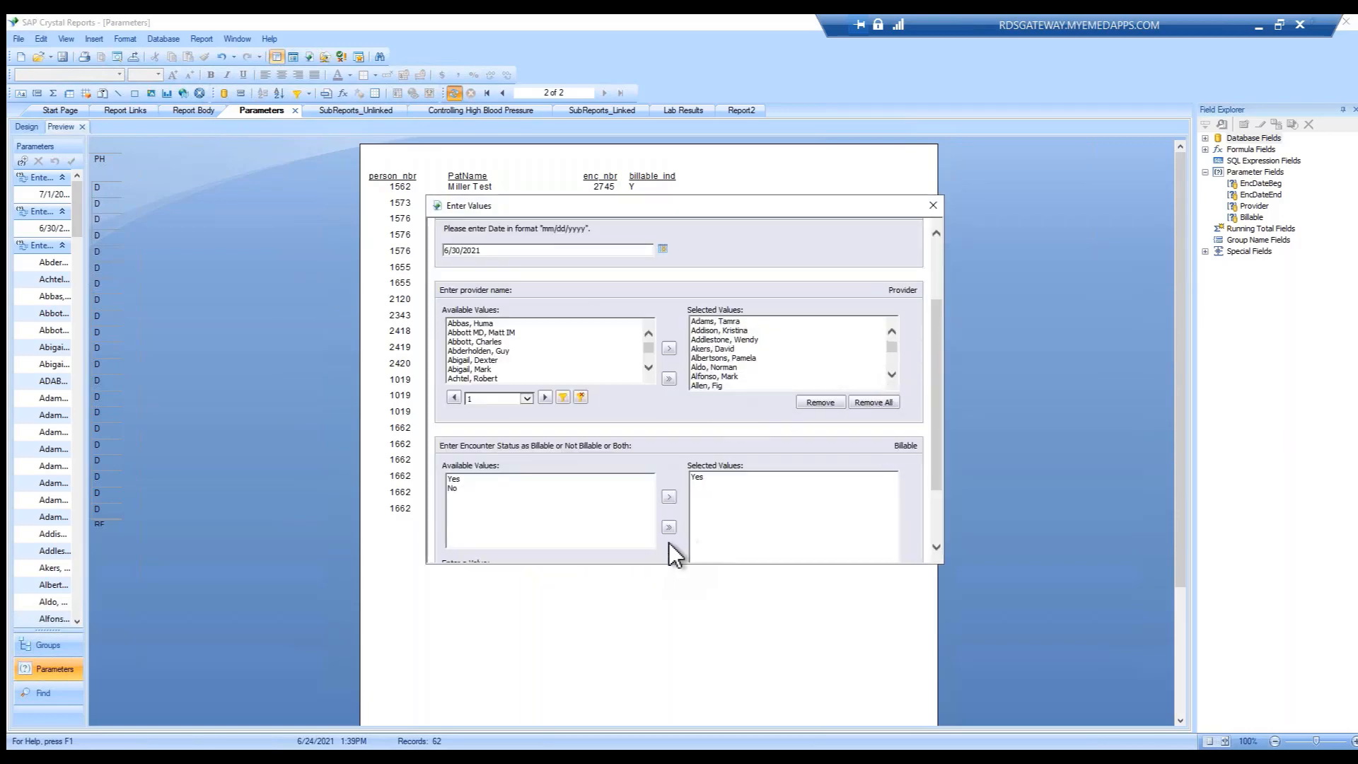
{"action": "left_click", "coordinate": [704, 477]}
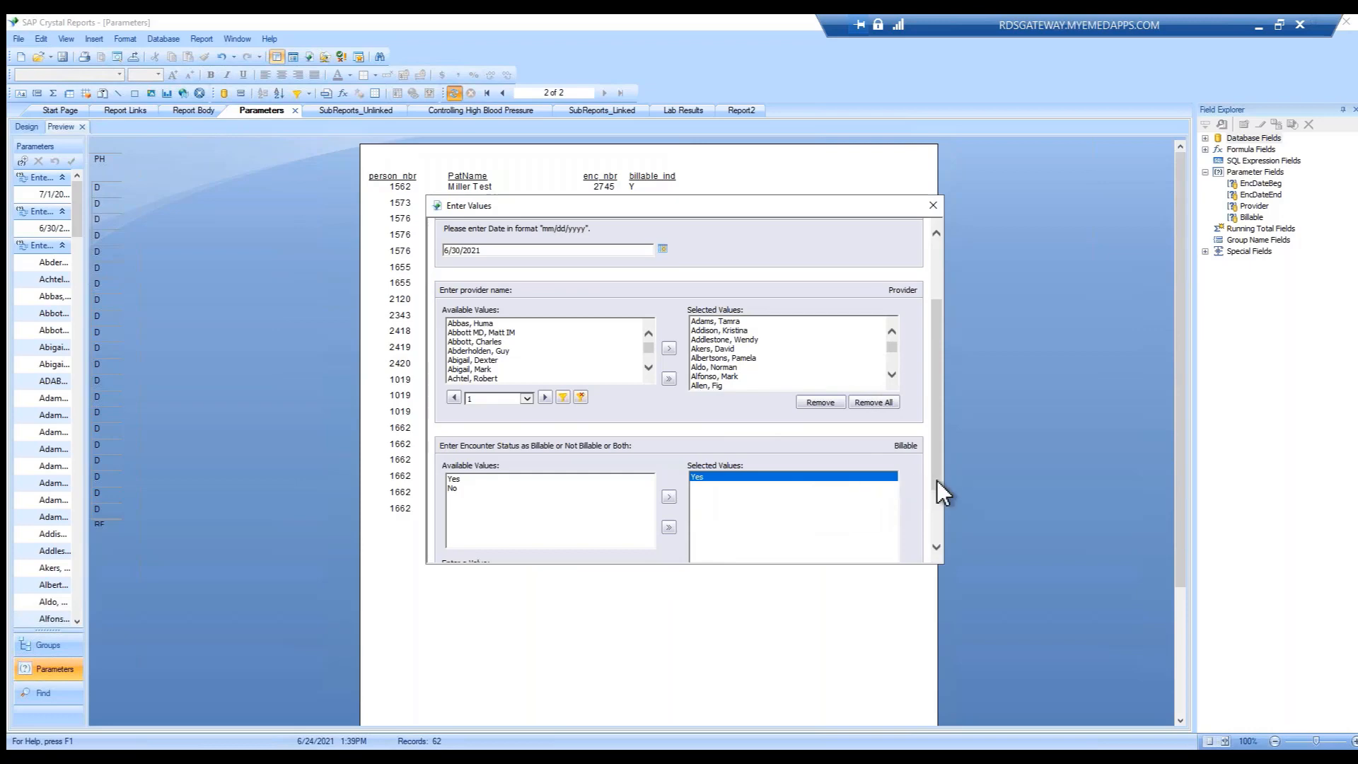
{"action": "left_click_drag", "start_coordinate": [937, 480], "coordinate": [945, 557]}
{"action": "left_click", "coordinate": [828, 501]}
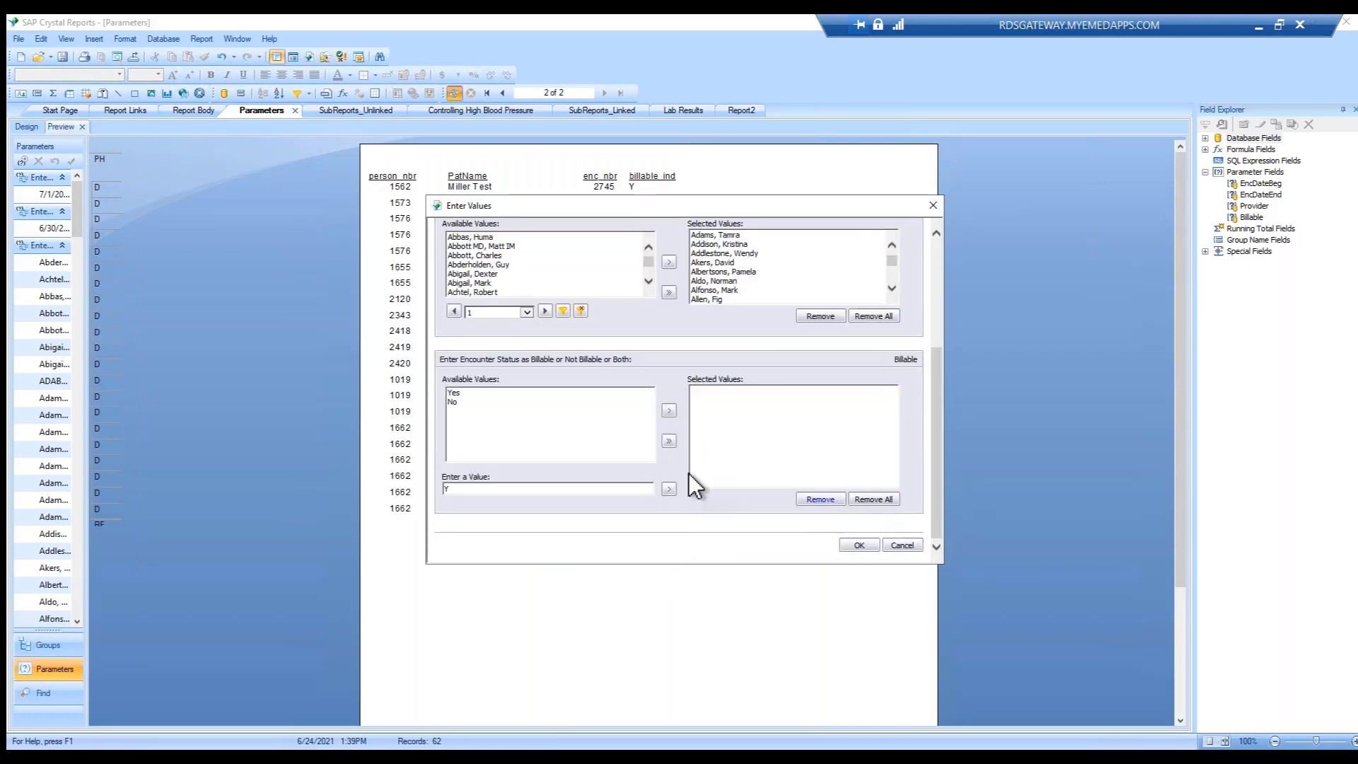
{"action": "left_click", "coordinate": [452, 402]}
{"action": "left_click", "coordinate": [669, 411]}
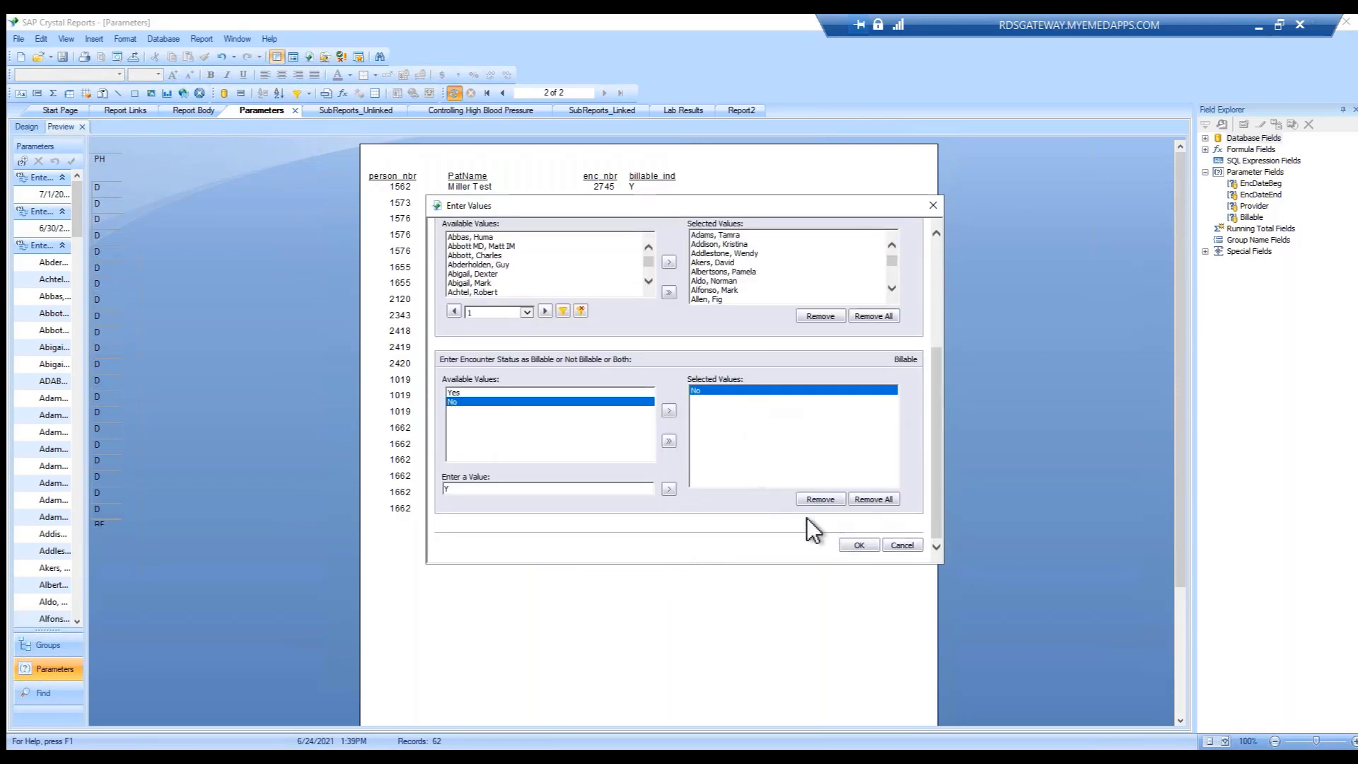
{"action": "left_click", "coordinate": [860, 545]}
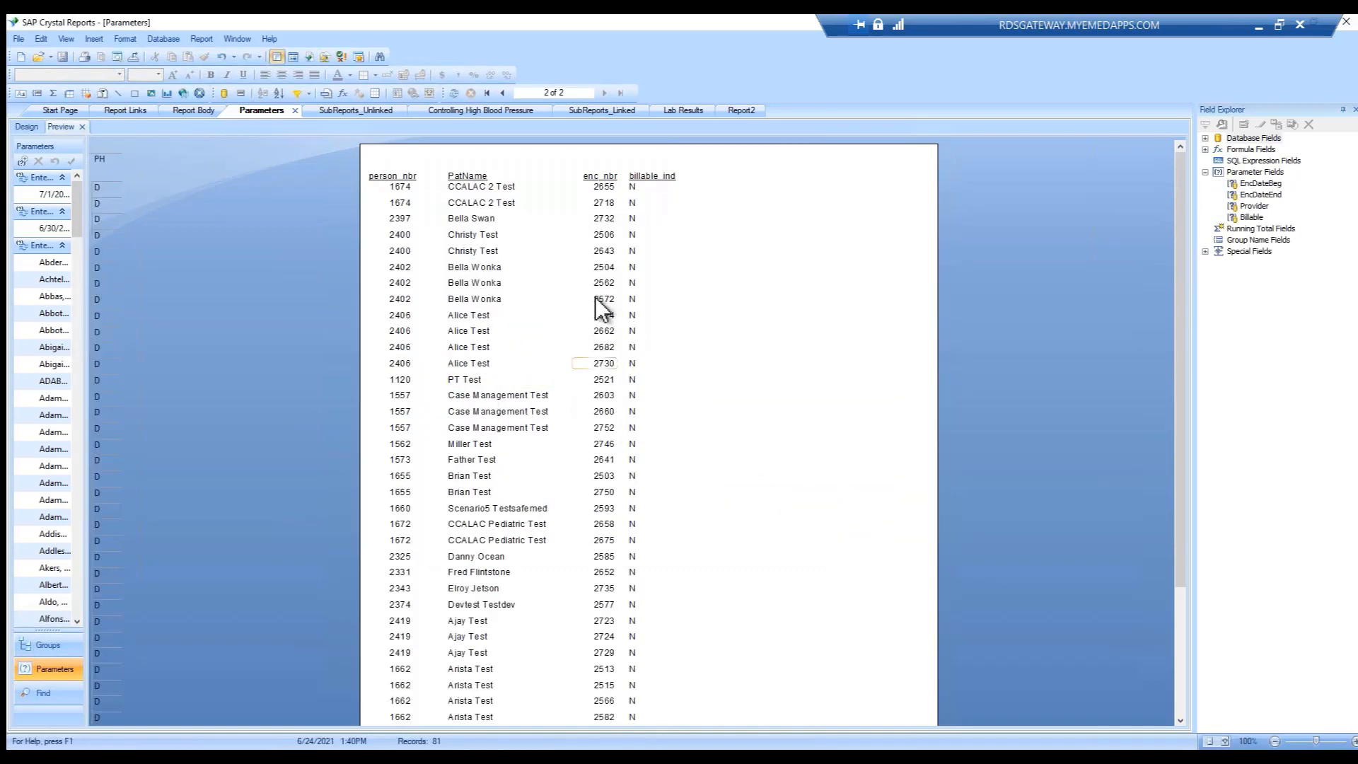
{"action": "scroll", "coordinate": [670, 602], "scroll_direction": "down", "scroll_amount": 3}
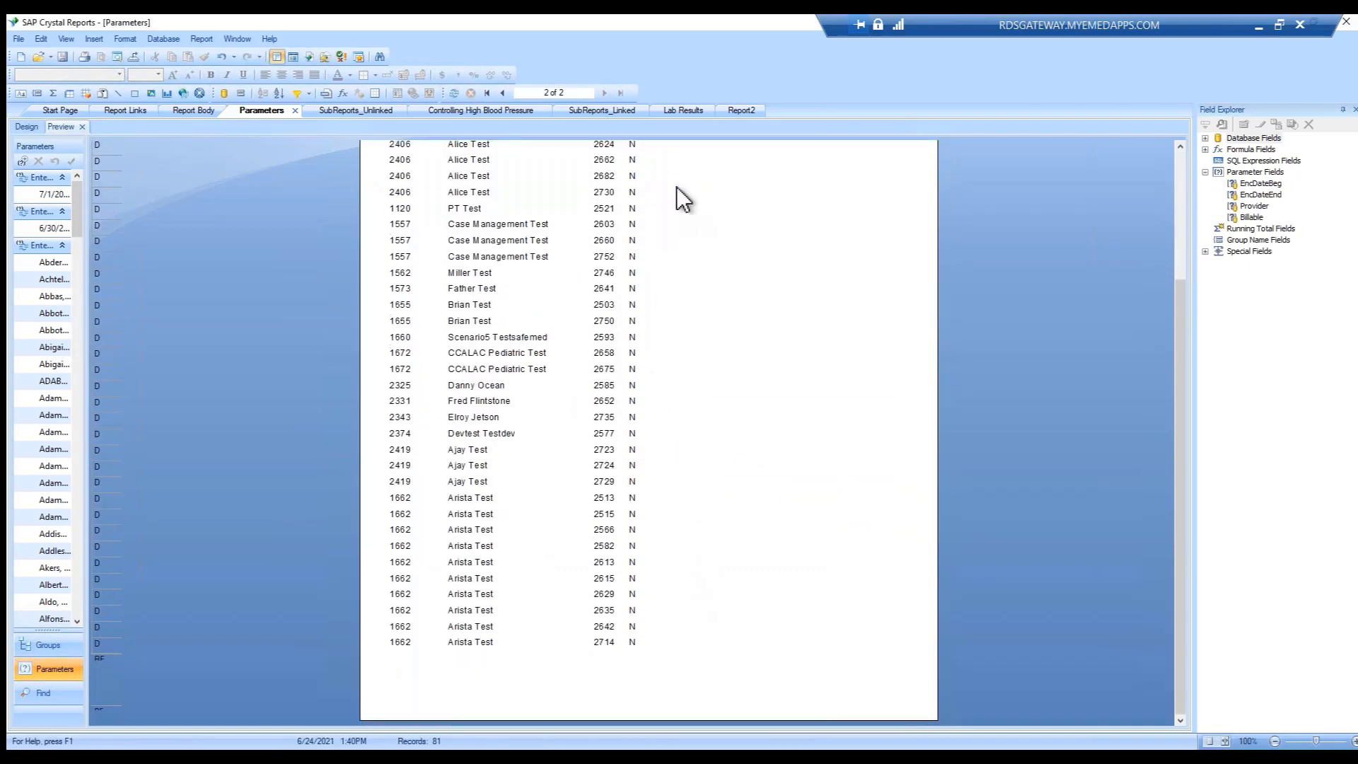
{"action": "scroll", "coordinate": [671, 476], "scroll_direction": "up", "scroll_amount": 3}
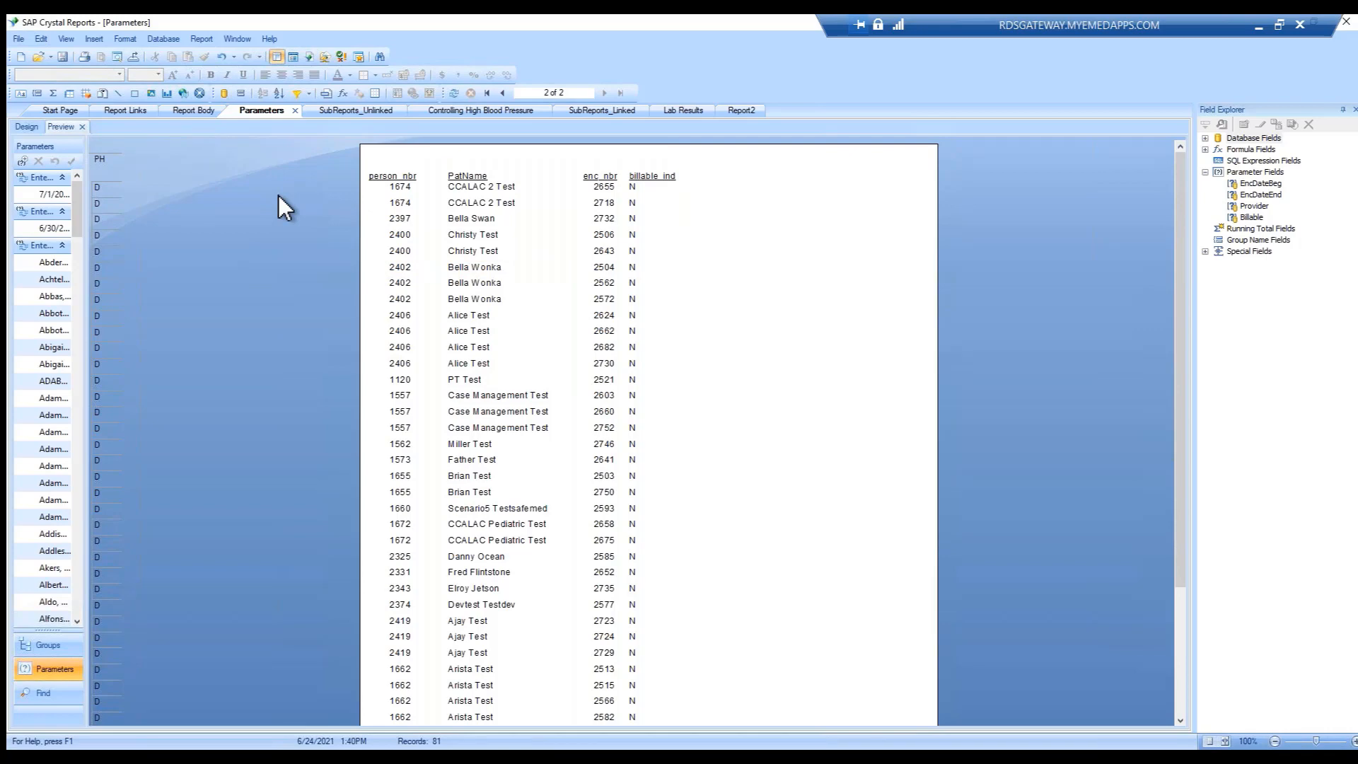
{"action": "left_click", "coordinate": [26, 127]}
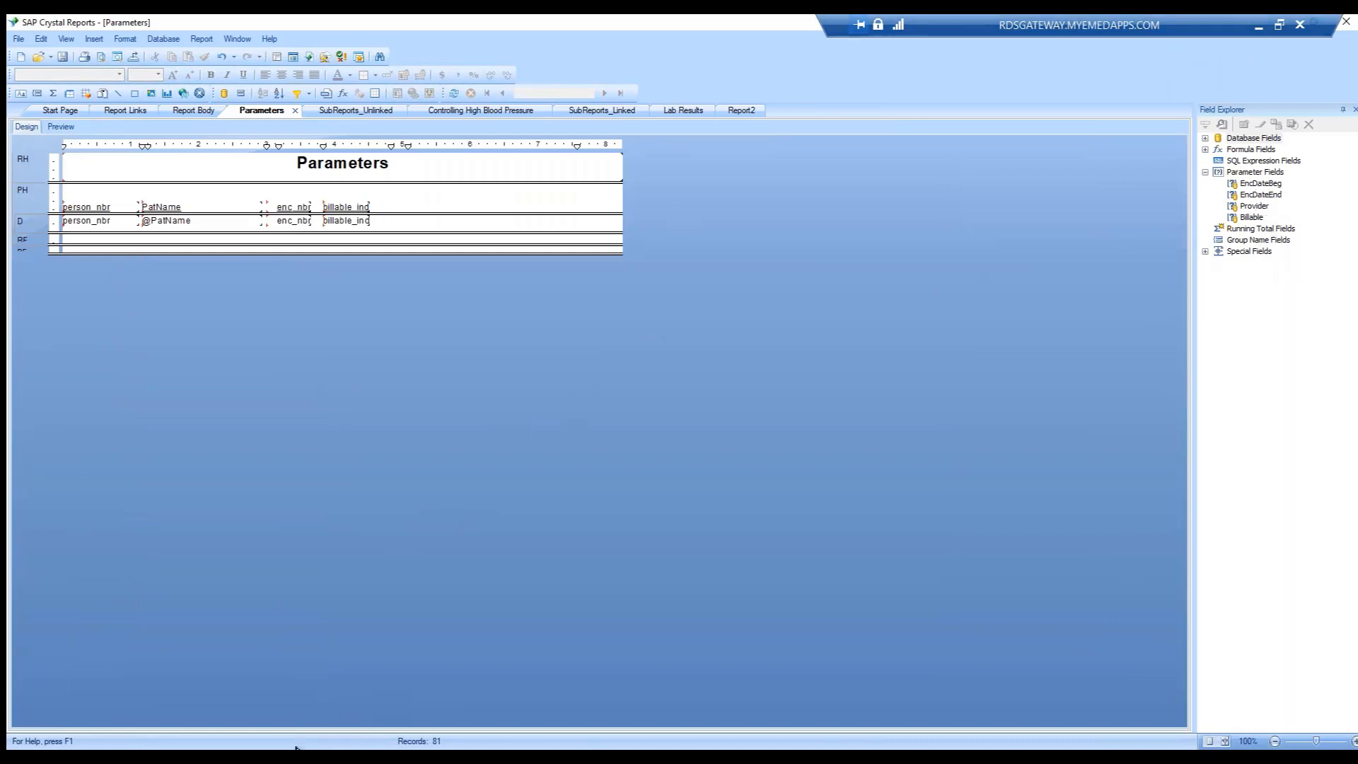
Switch to the PowerPoint presentation, start the slide show from the DEMO slide and advance to the Inserting a Sub-Report slide.
{"action": "left_click", "coordinate": [296, 750]}
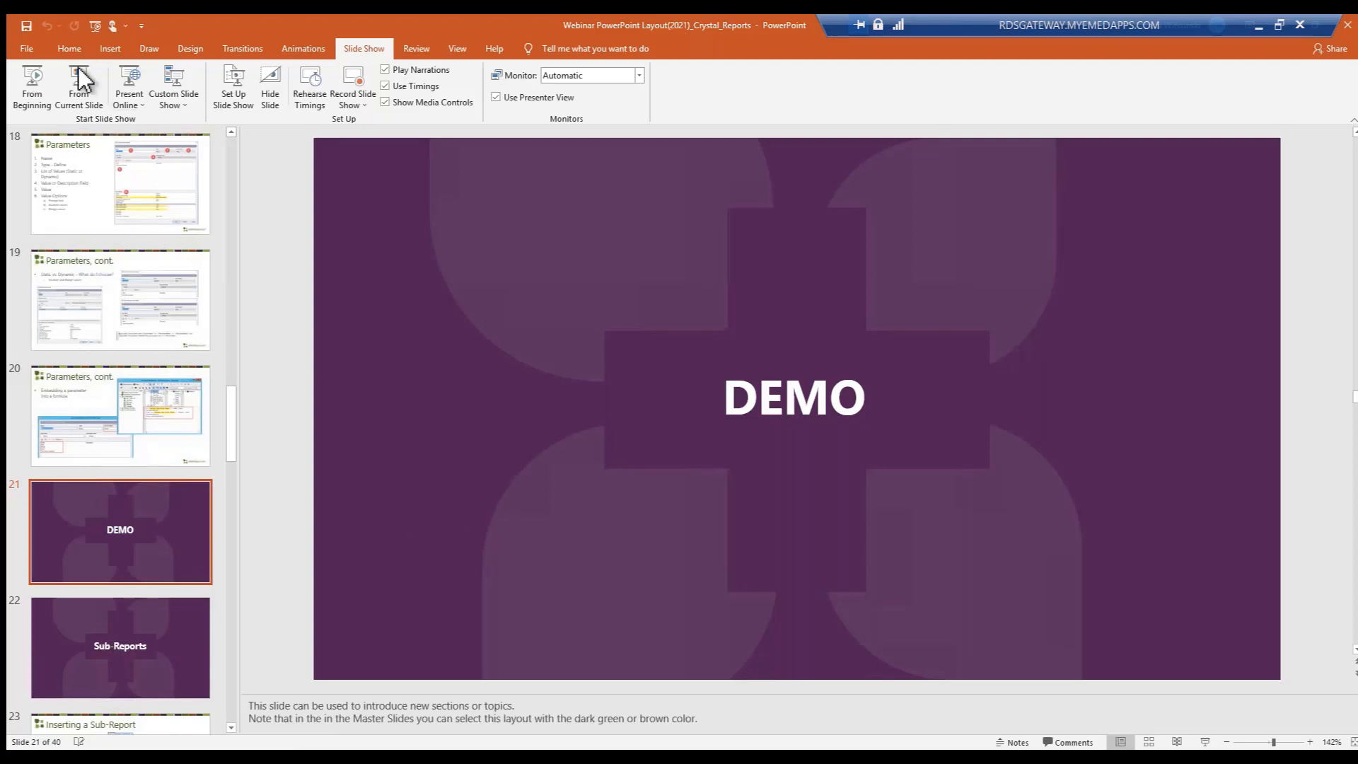
{"action": "left_click", "coordinate": [91, 100]}
{"action": "left_click", "coordinate": [588, 393]}
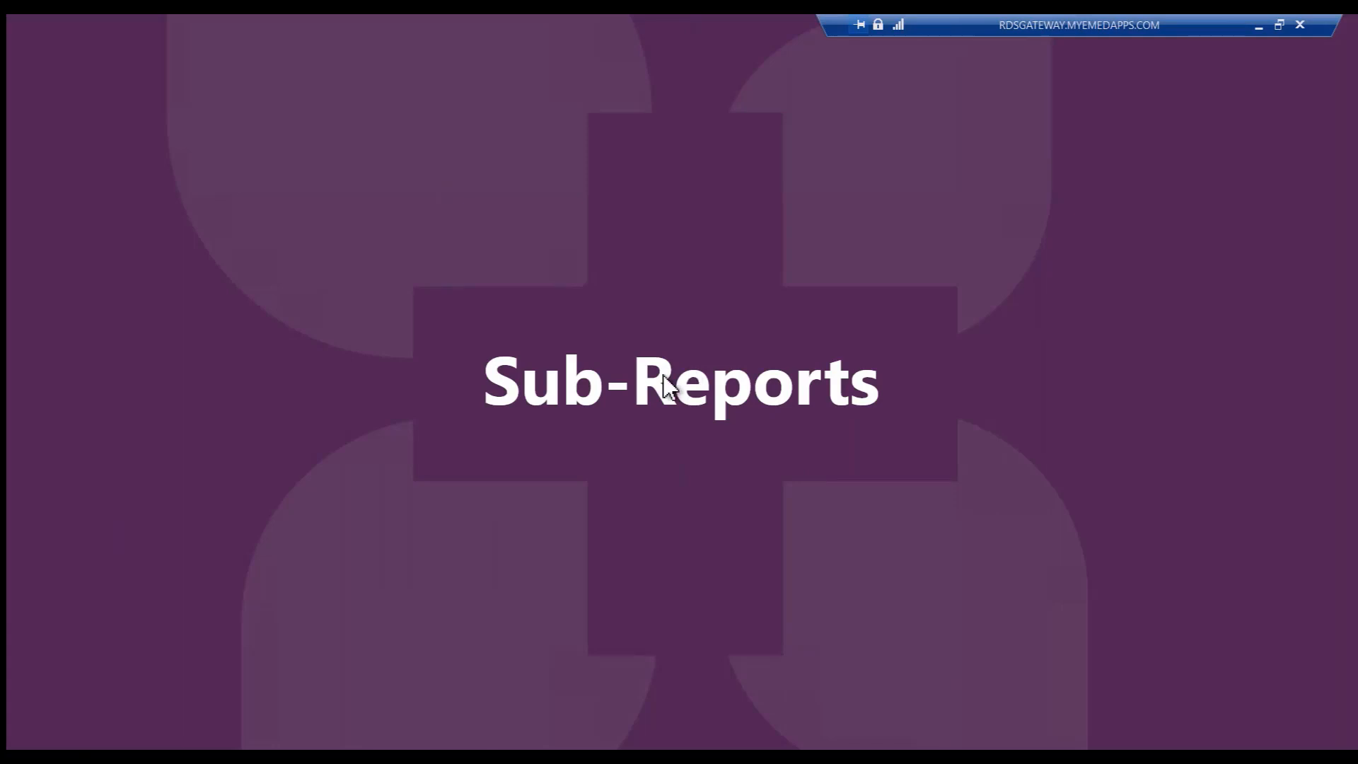
{"action": "left_click", "coordinate": [423, 546]}
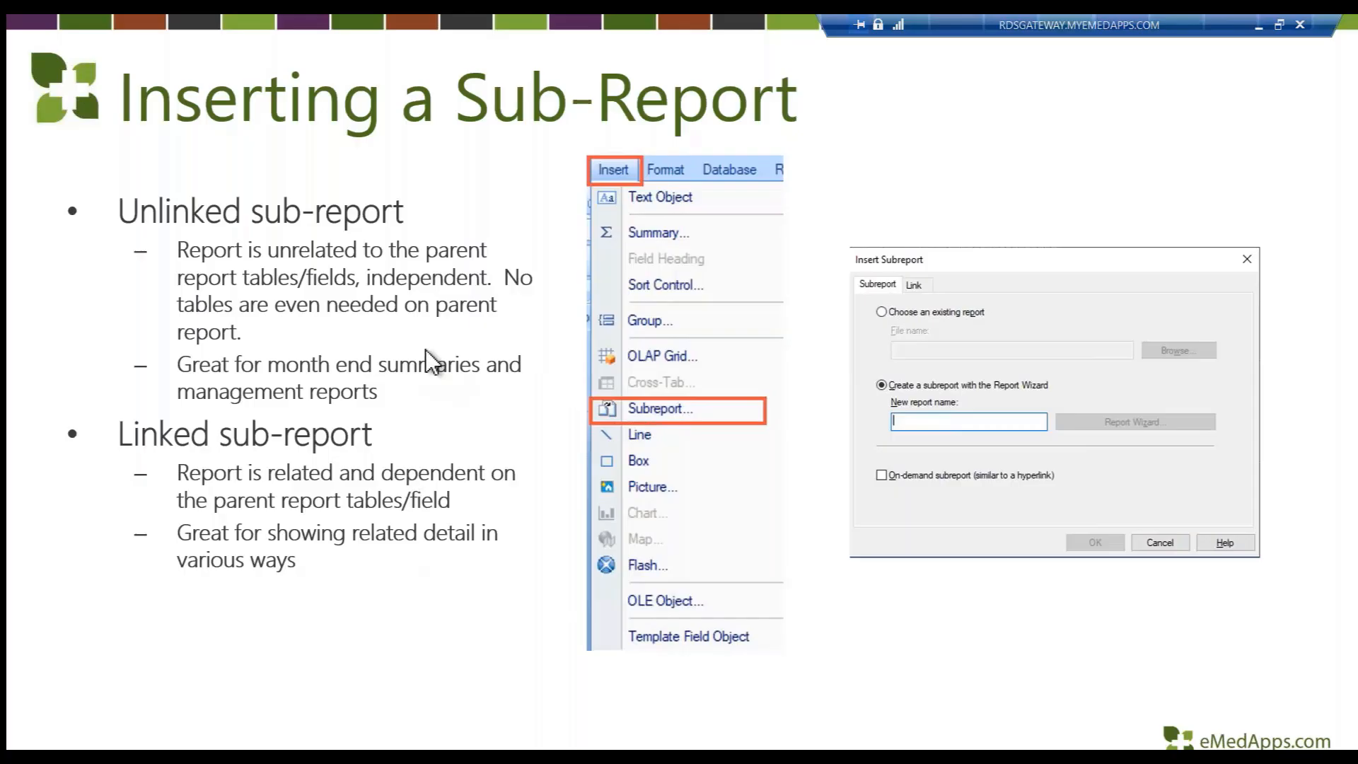
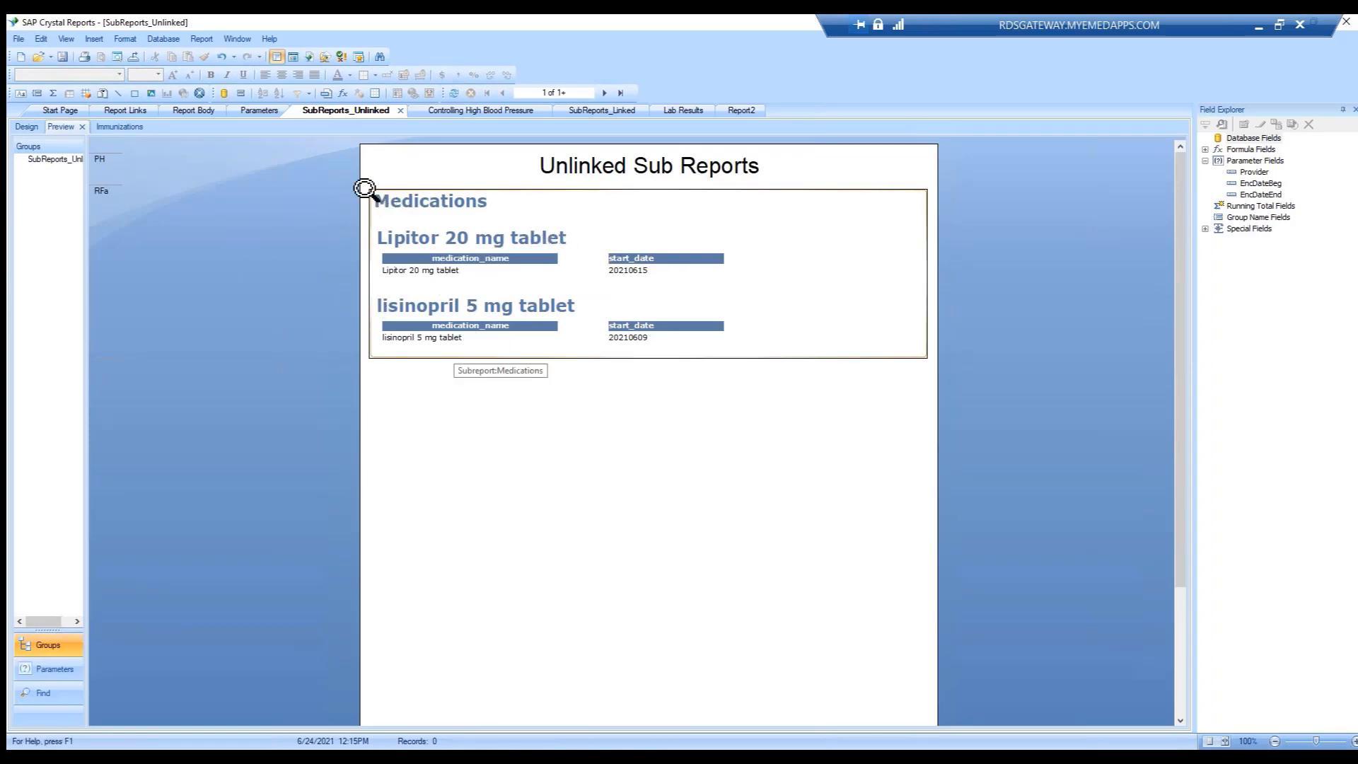
Check the Immunizations page, return to the report's design and choose the existing Controlling High Blood Pressure report as a new subreport.
{"action": "left_click", "coordinate": [604, 93]}
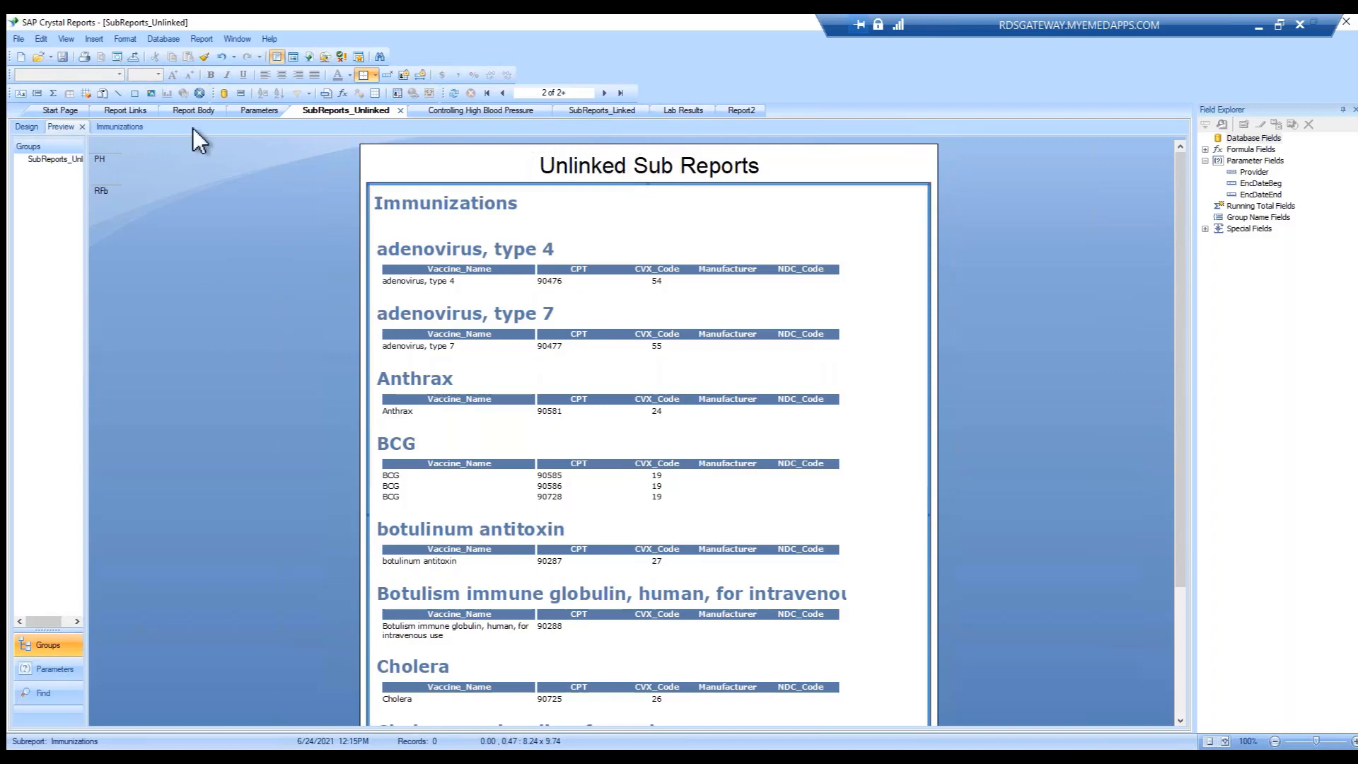
{"action": "left_click", "coordinate": [26, 127]}
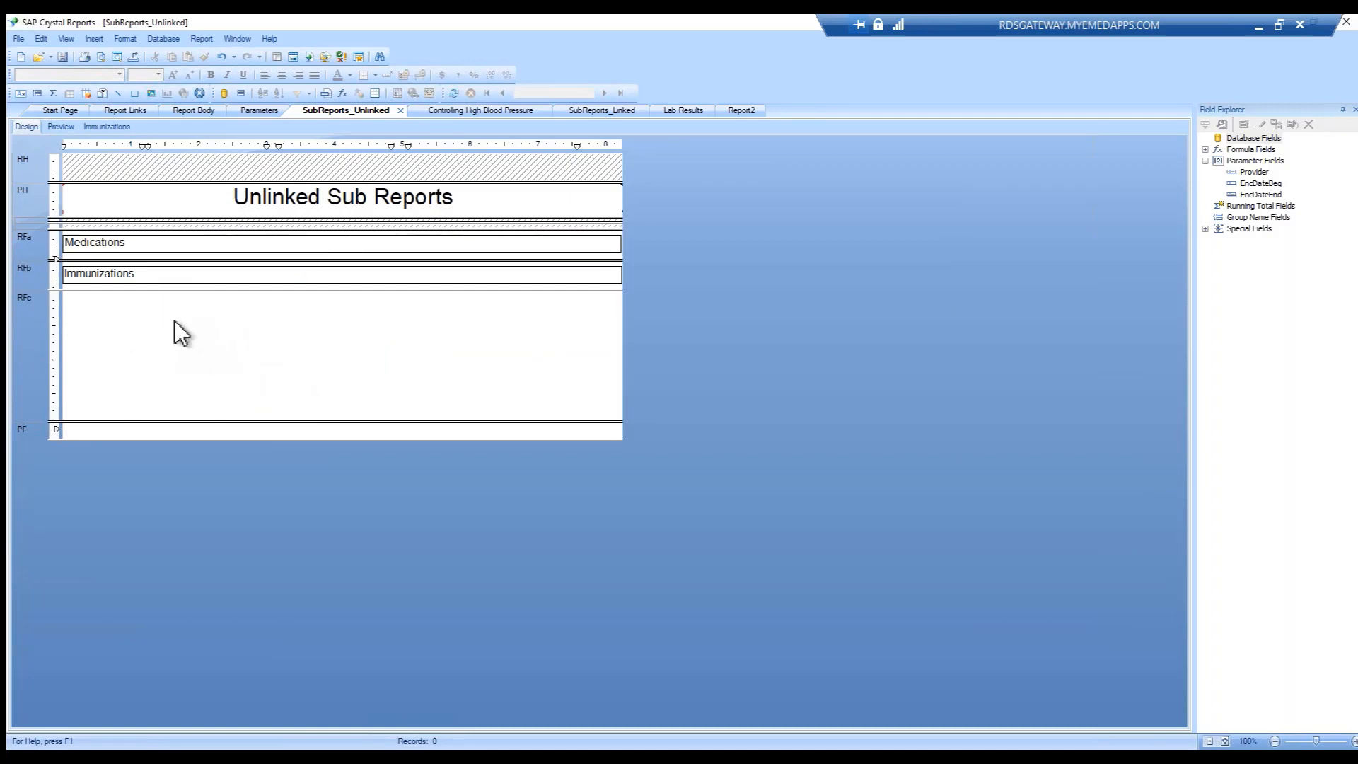
{"action": "left_click", "coordinate": [94, 40]}
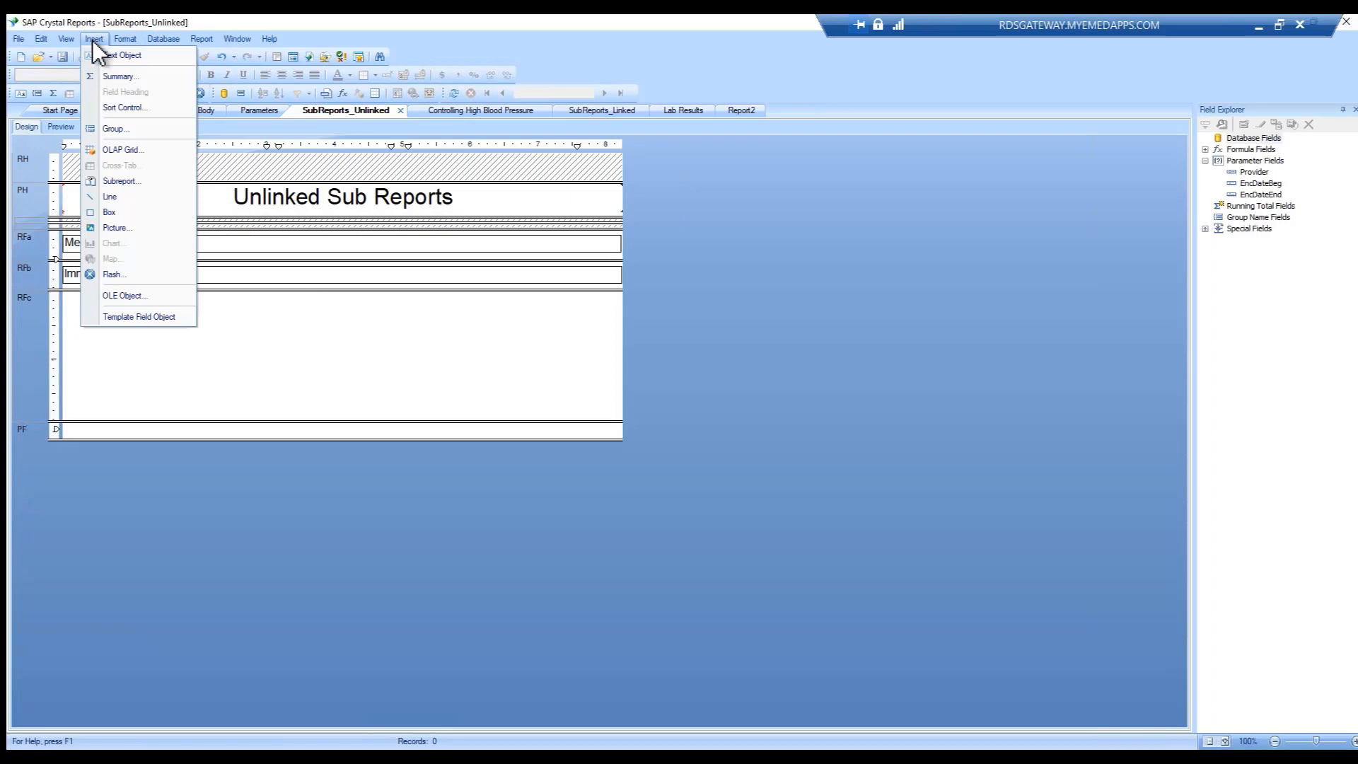
{"action": "left_click", "coordinate": [129, 183]}
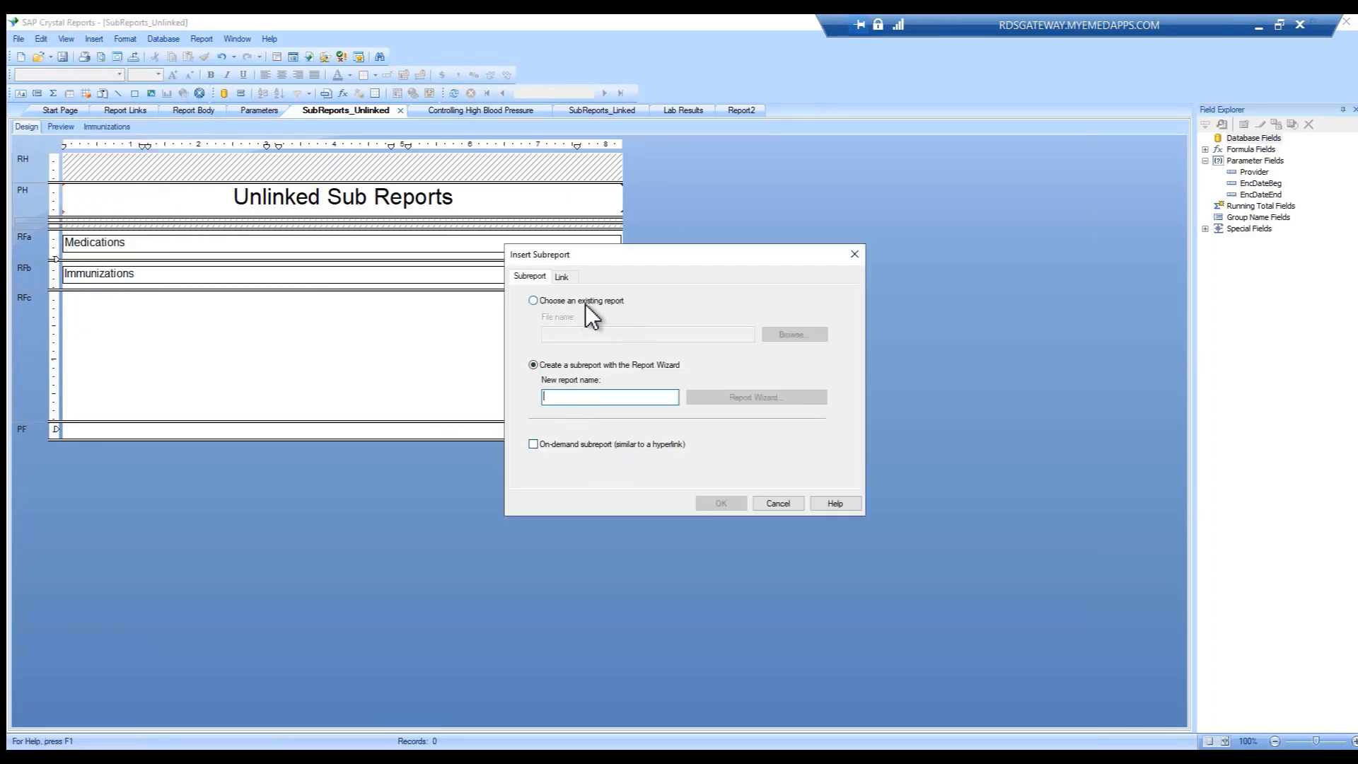
{"action": "left_click", "coordinate": [560, 304]}
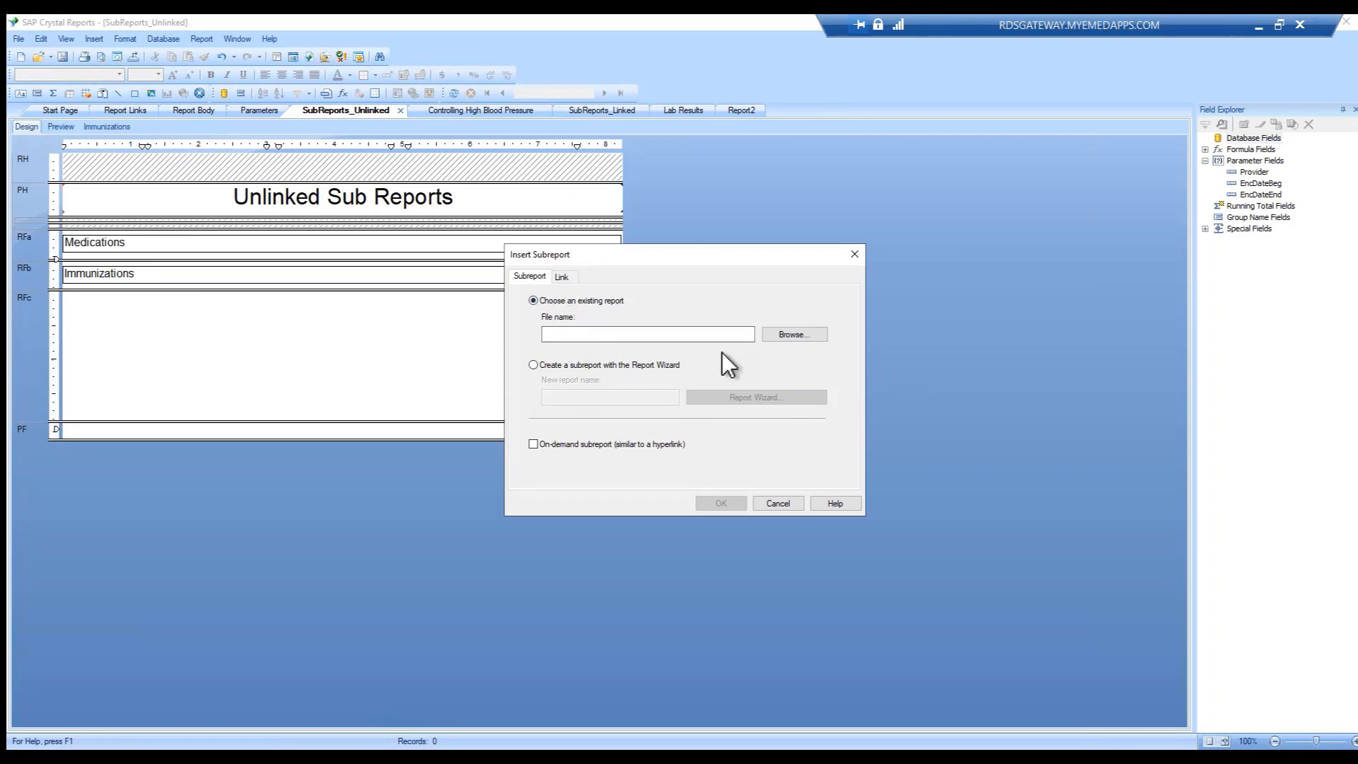
{"action": "left_click", "coordinate": [785, 336]}
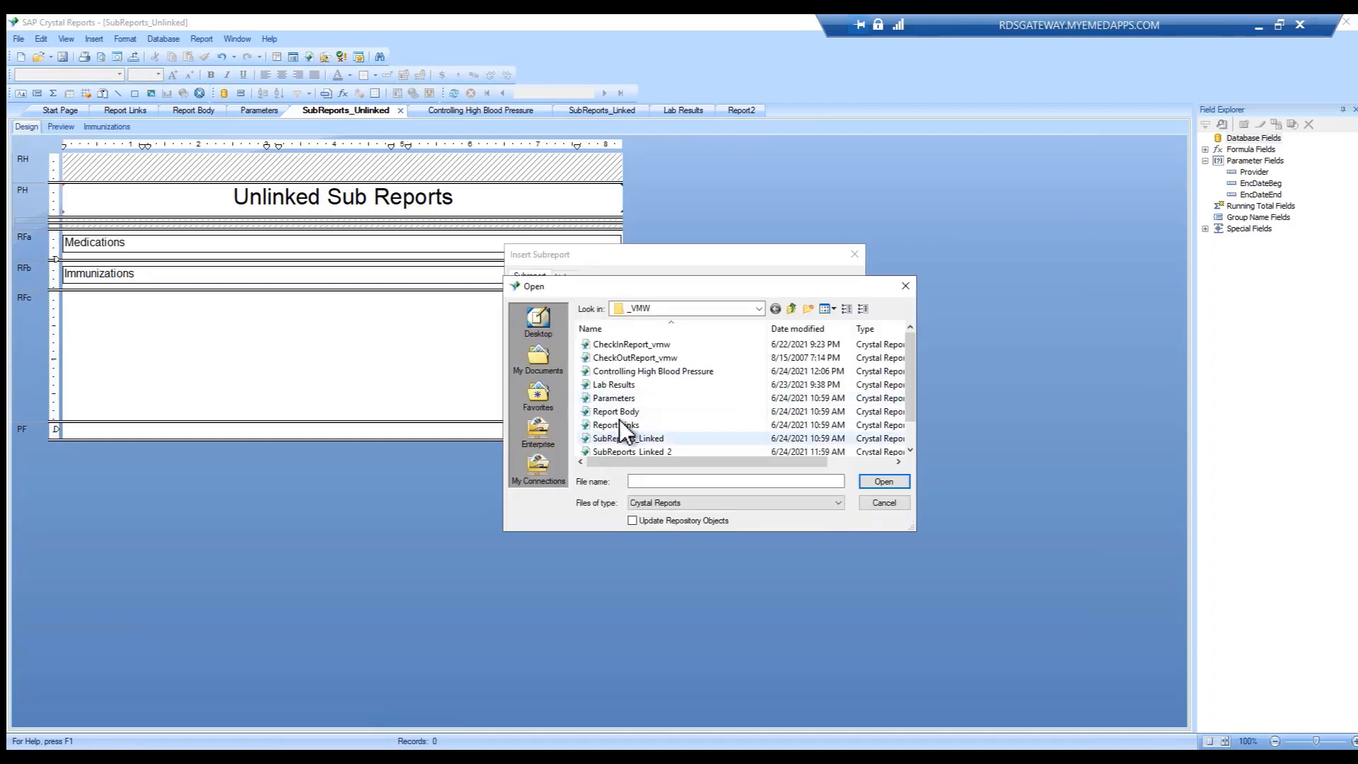
{"action": "left_click", "coordinate": [635, 371]}
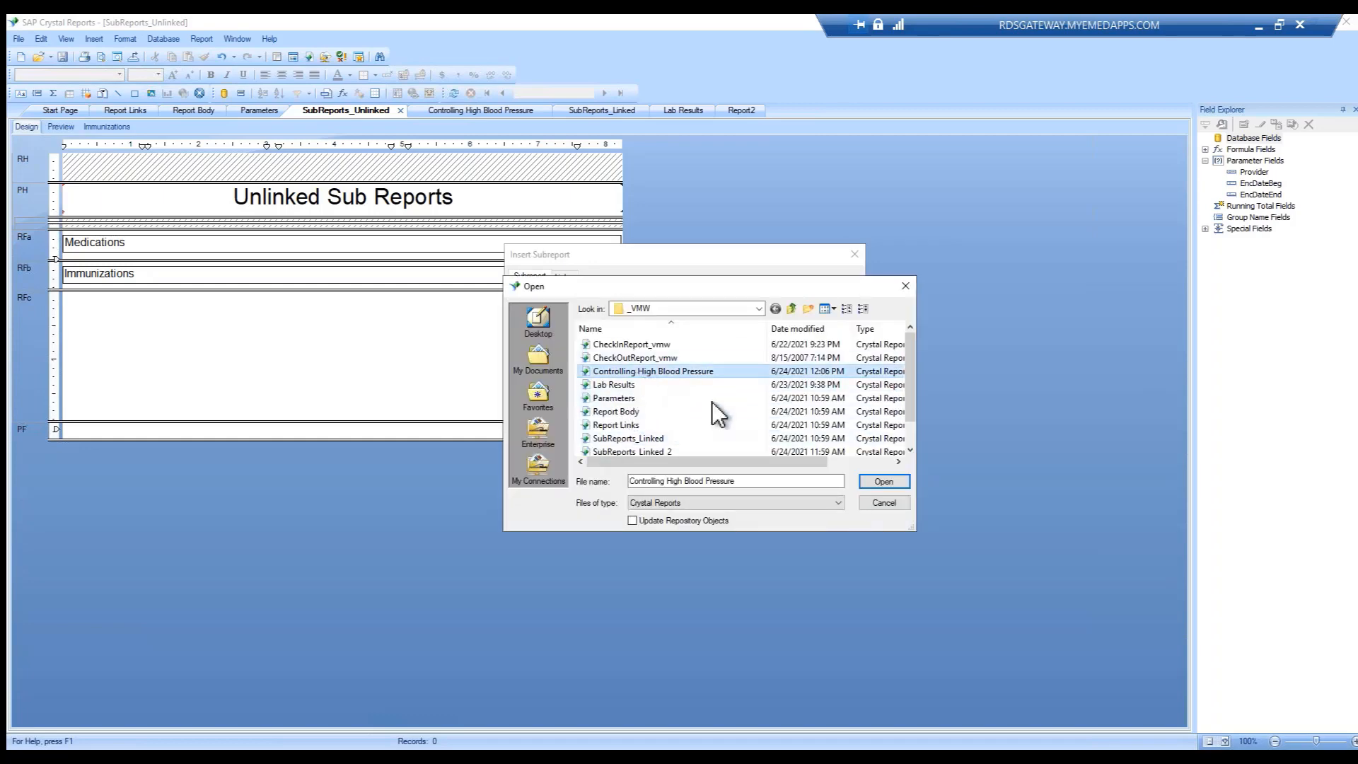
{"action": "left_click", "coordinate": [885, 482]}
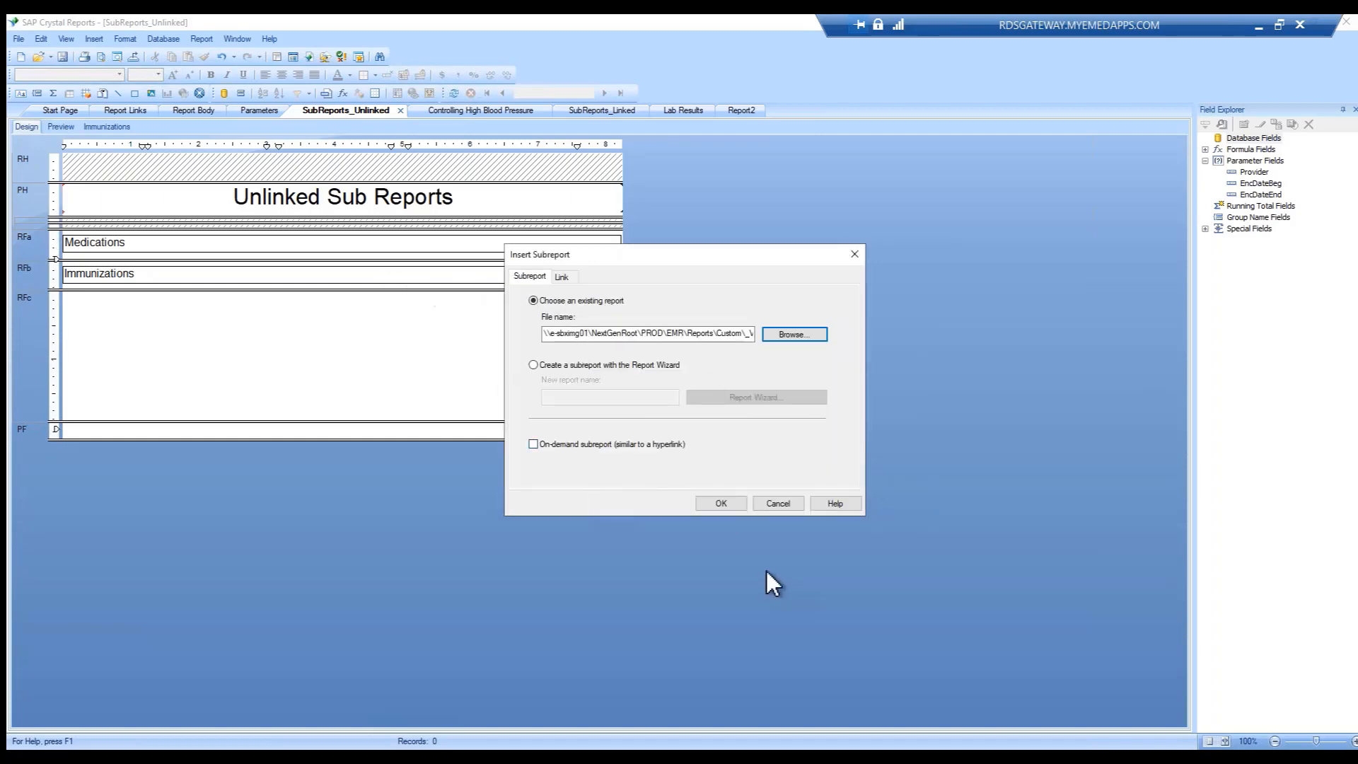
Place the Controlling High Blood Pressure subreport in report footer section RFc and shorten that section to fit more closely.
{"action": "left_click", "coordinate": [720, 503]}
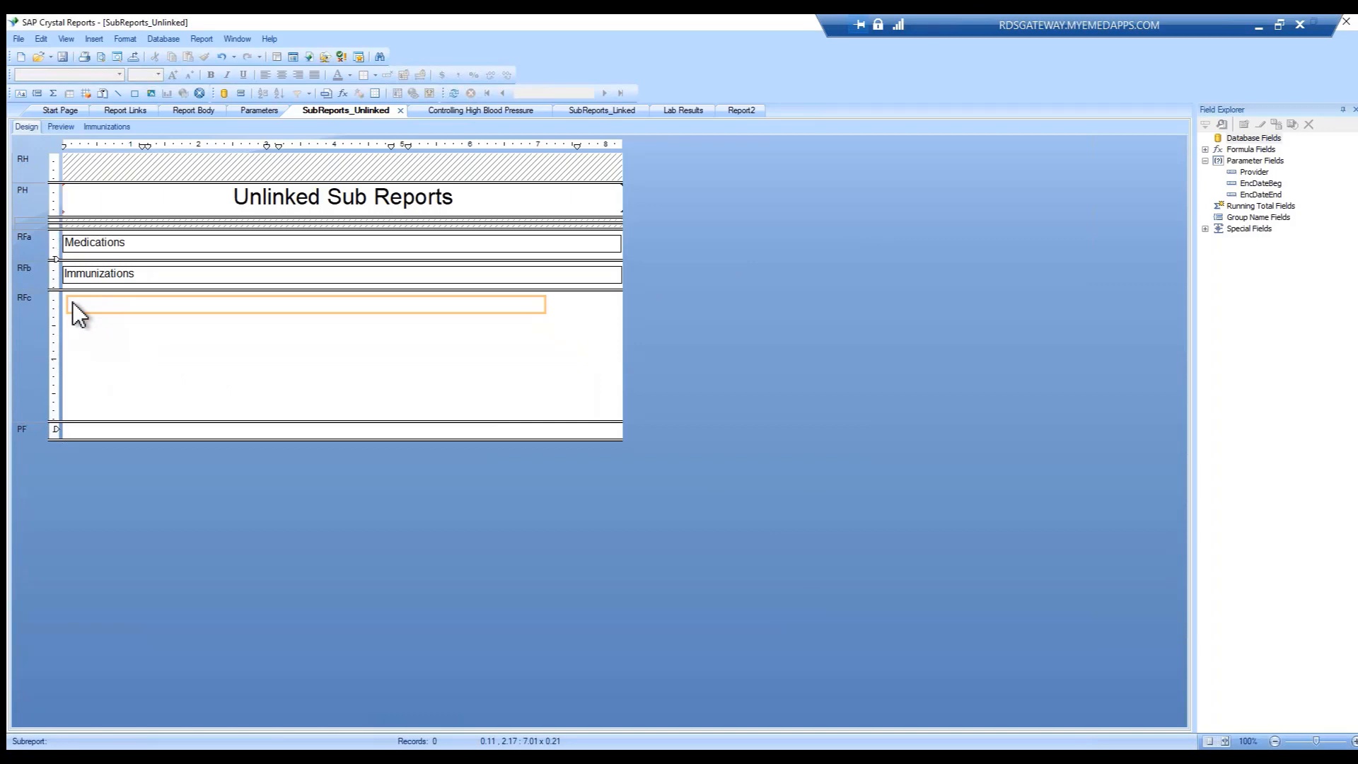
{"action": "left_click", "coordinate": [72, 302]}
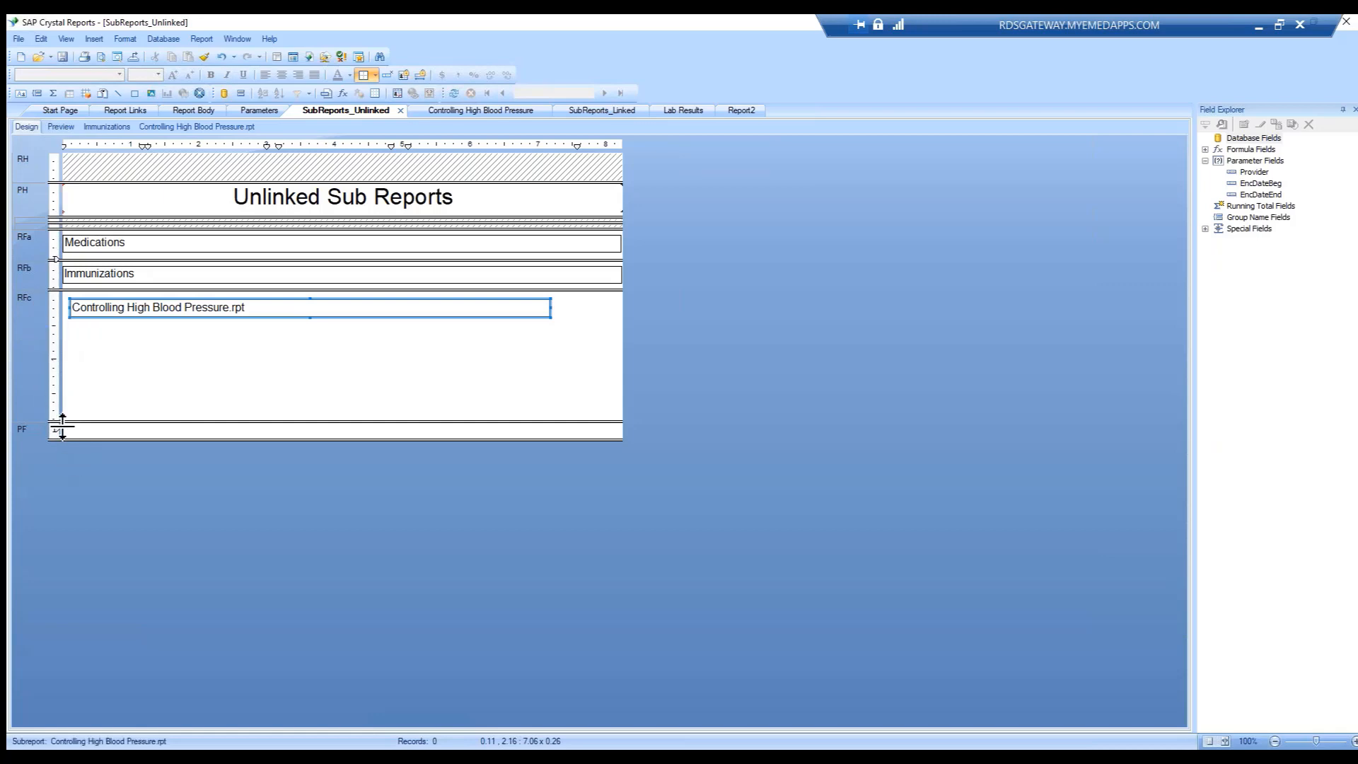
{"action": "left_click_drag", "start_coordinate": [63, 420], "coordinate": [75, 354]}
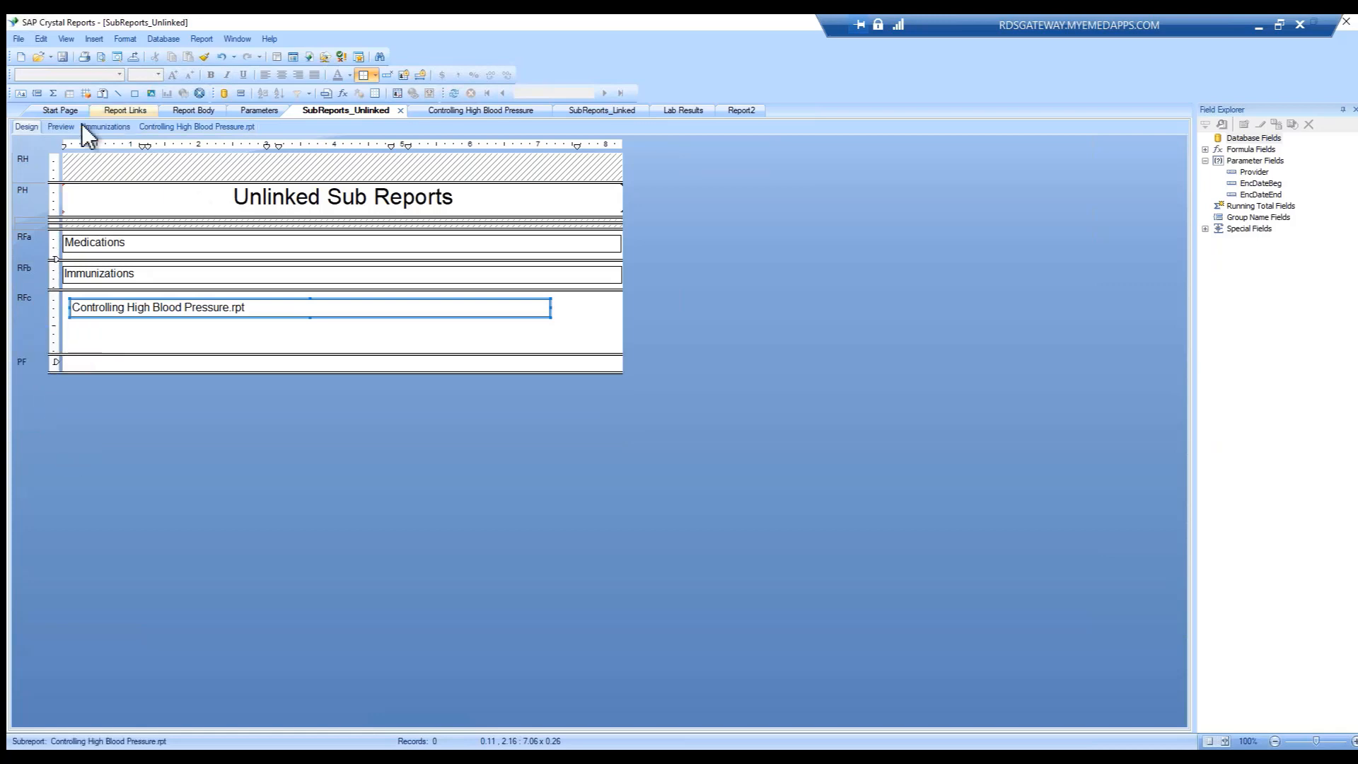
Preview the unlinked report and set the beginning date for the Controlling High Blood Pressure subreport to 1/1/2021.
{"action": "left_click", "coordinate": [61, 127]}
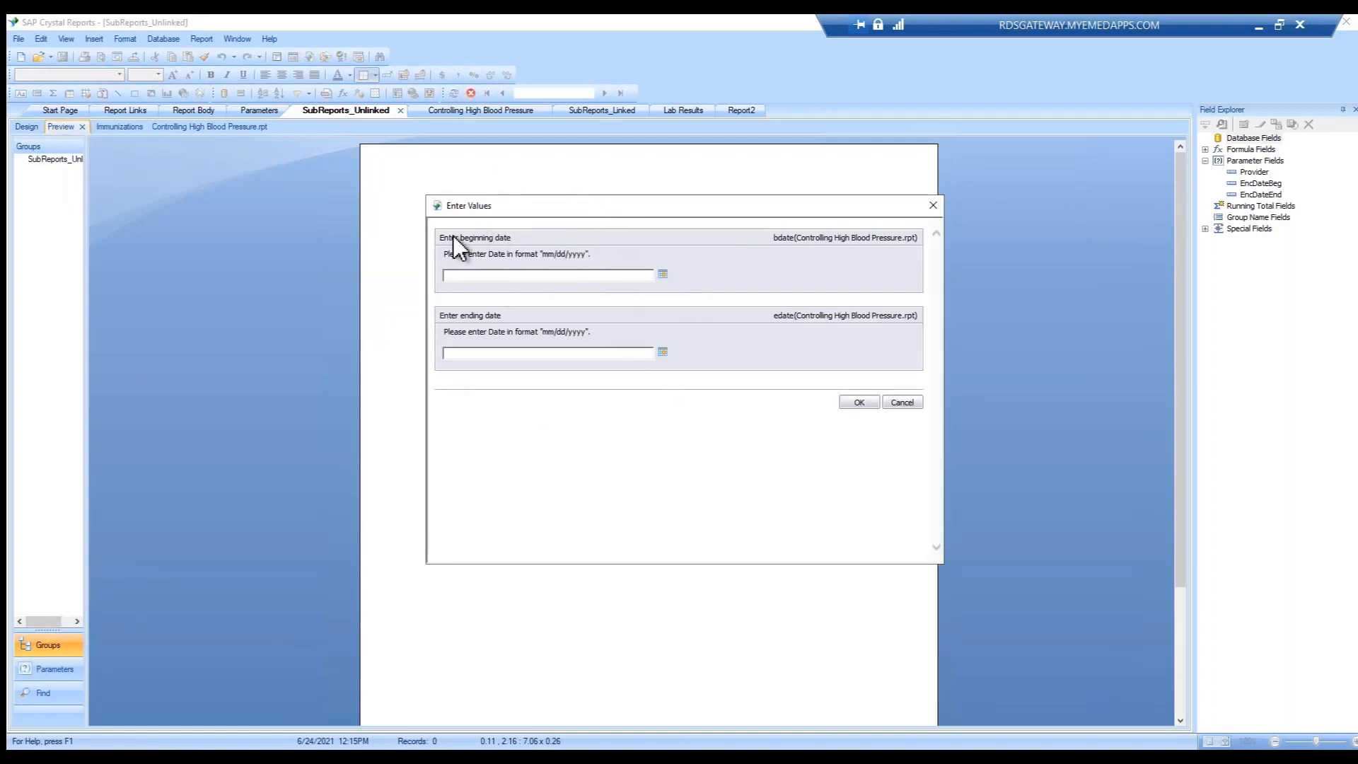
{"action": "left_click", "coordinate": [663, 274]}
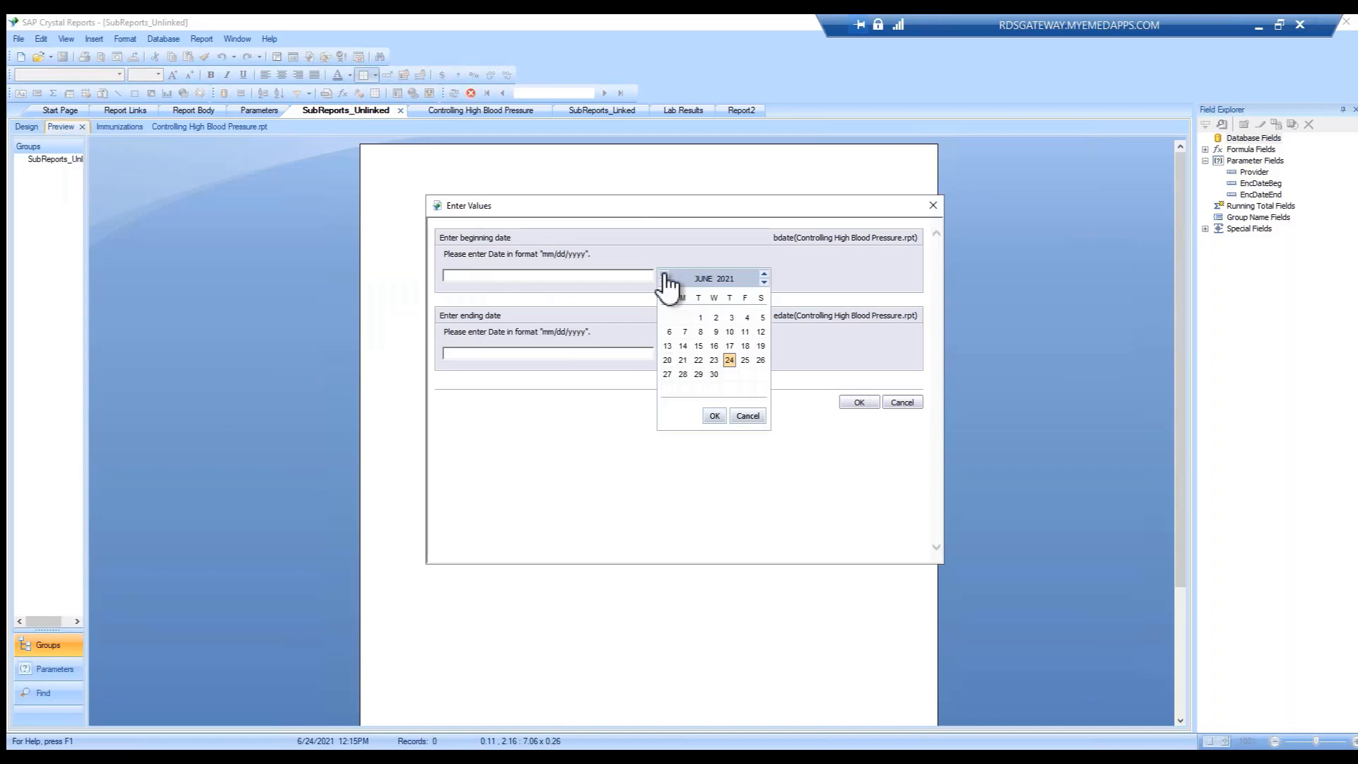
{"action": "left_click", "coordinate": [665, 280]}
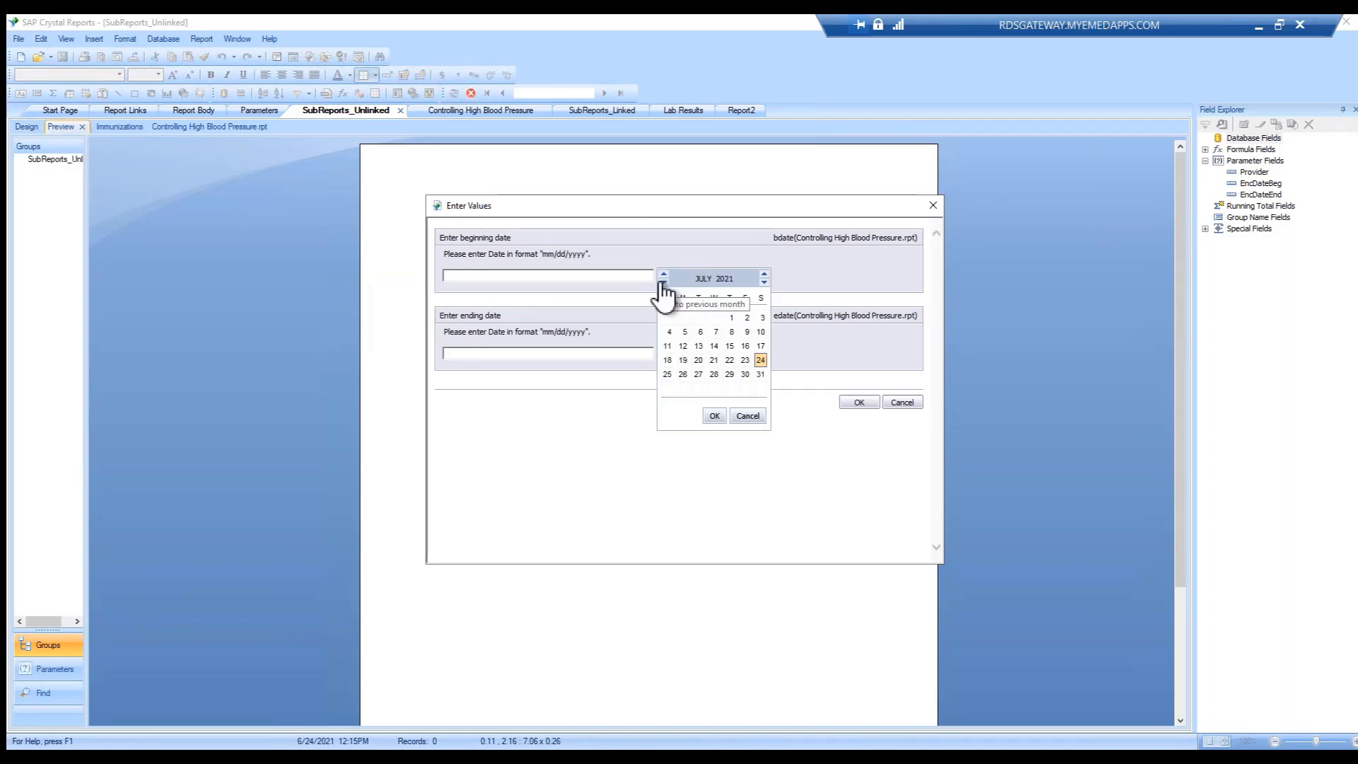
{"action": "left_click", "coordinate": [665, 279]}
{"action": "left_click", "coordinate": [665, 279]}
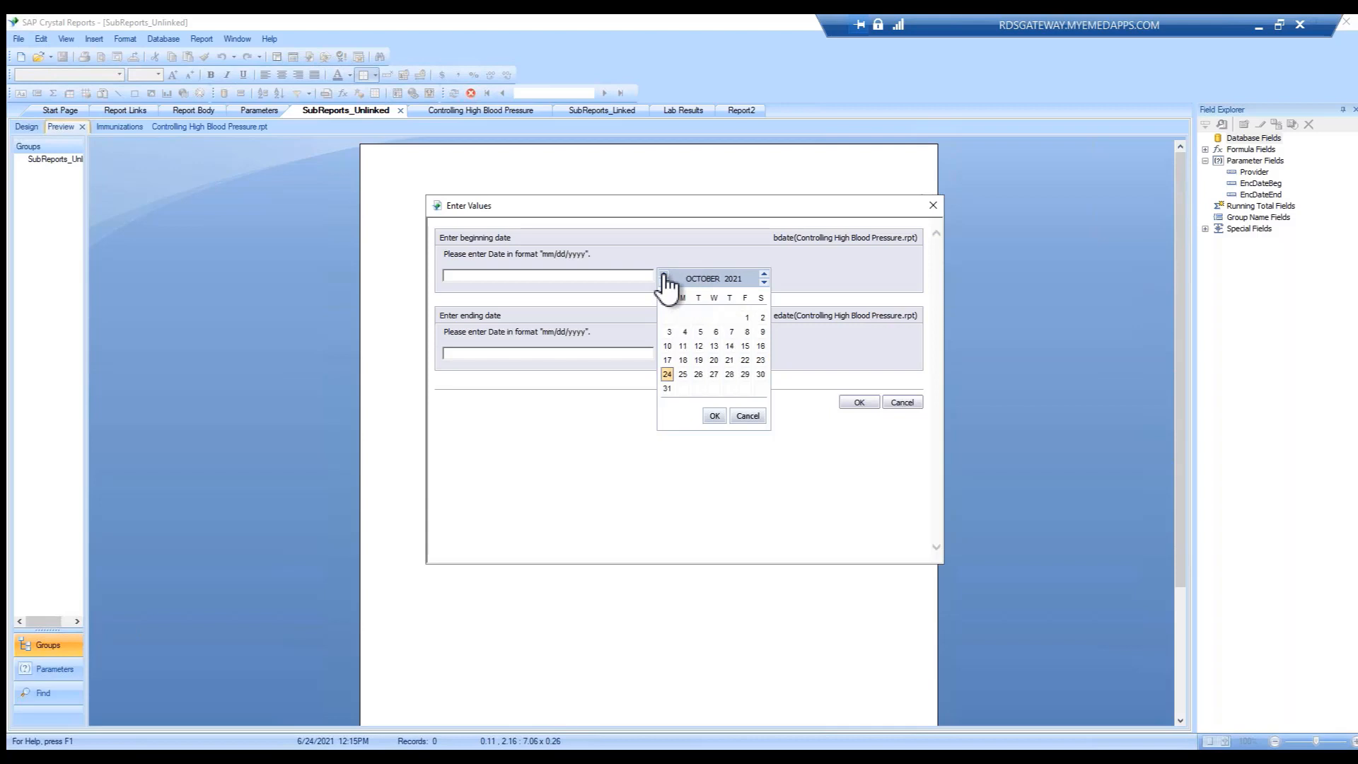
{"action": "left_click", "coordinate": [665, 281]}
{"action": "left_click", "coordinate": [665, 282]}
{"action": "left_click", "coordinate": [665, 281]}
{"action": "left_click", "coordinate": [665, 281]}
{"action": "left_click", "coordinate": [665, 282]}
{"action": "left_click", "coordinate": [665, 282]}
{"action": "left_click", "coordinate": [665, 282]}
{"action": "left_click", "coordinate": [745, 318]}
{"action": "left_click", "coordinate": [714, 417]}
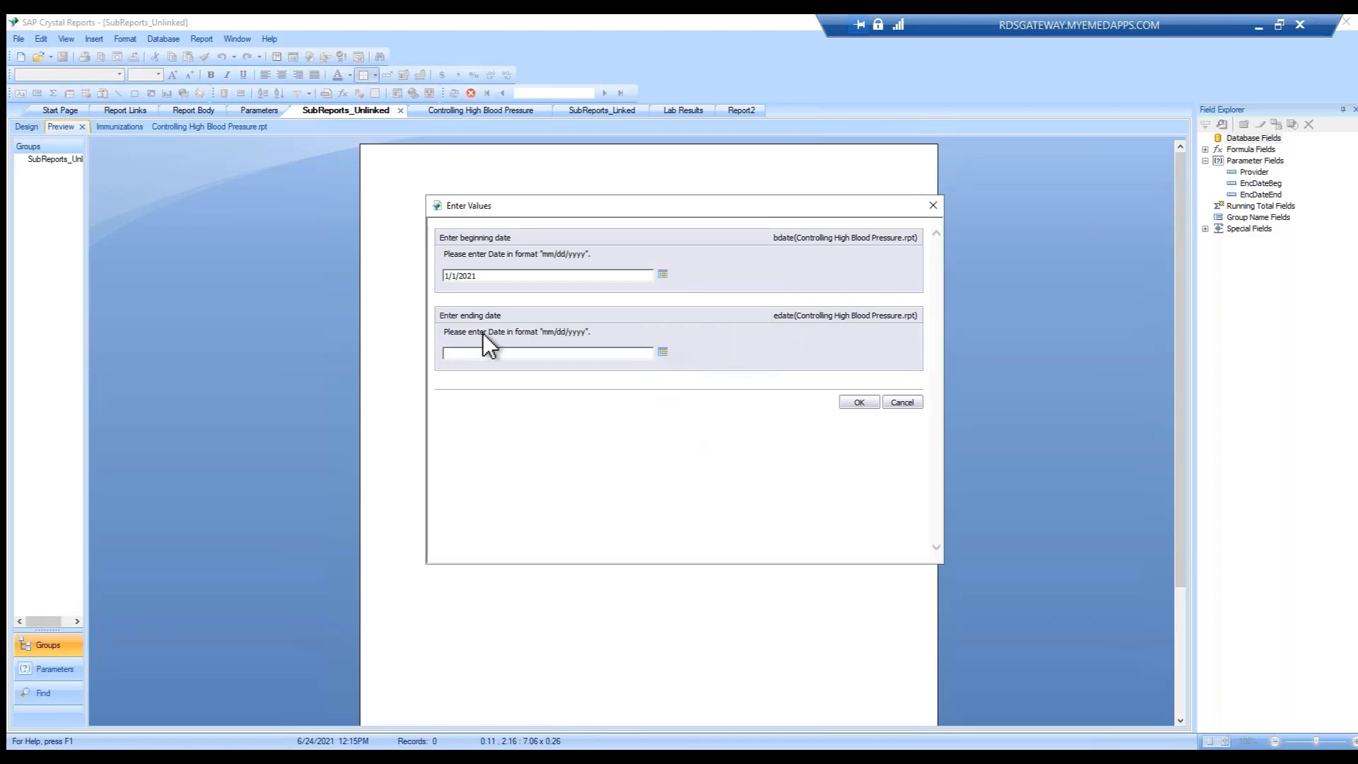
Set the ending date to a day at the end of June 2021 and generate the report.
{"action": "left_click", "coordinate": [663, 356]}
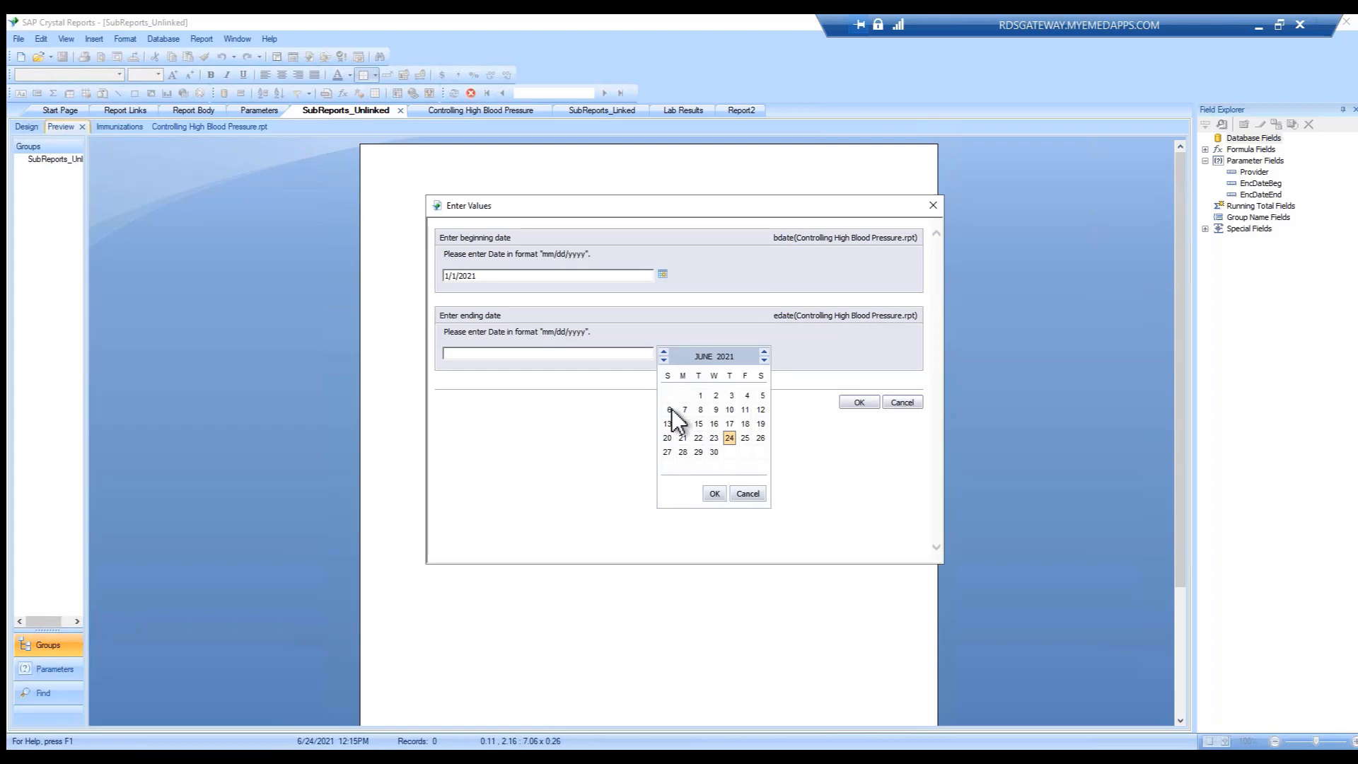
{"action": "left_click", "coordinate": [707, 453]}
{"action": "left_click", "coordinate": [716, 489]}
{"action": "left_click", "coordinate": [858, 403]}
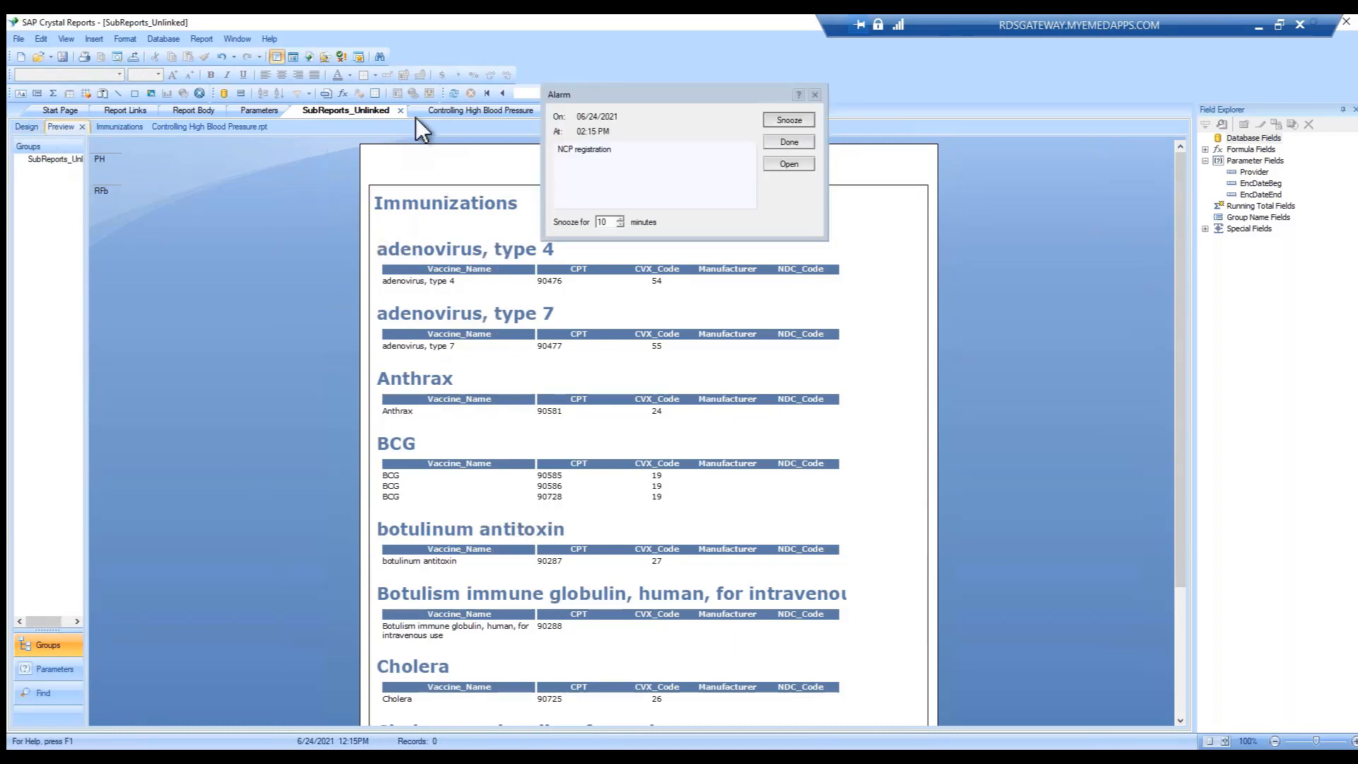
Dismiss the alarm, review the three subreports through to the last preview page and return to the design view.
{"action": "left_click", "coordinate": [785, 143]}
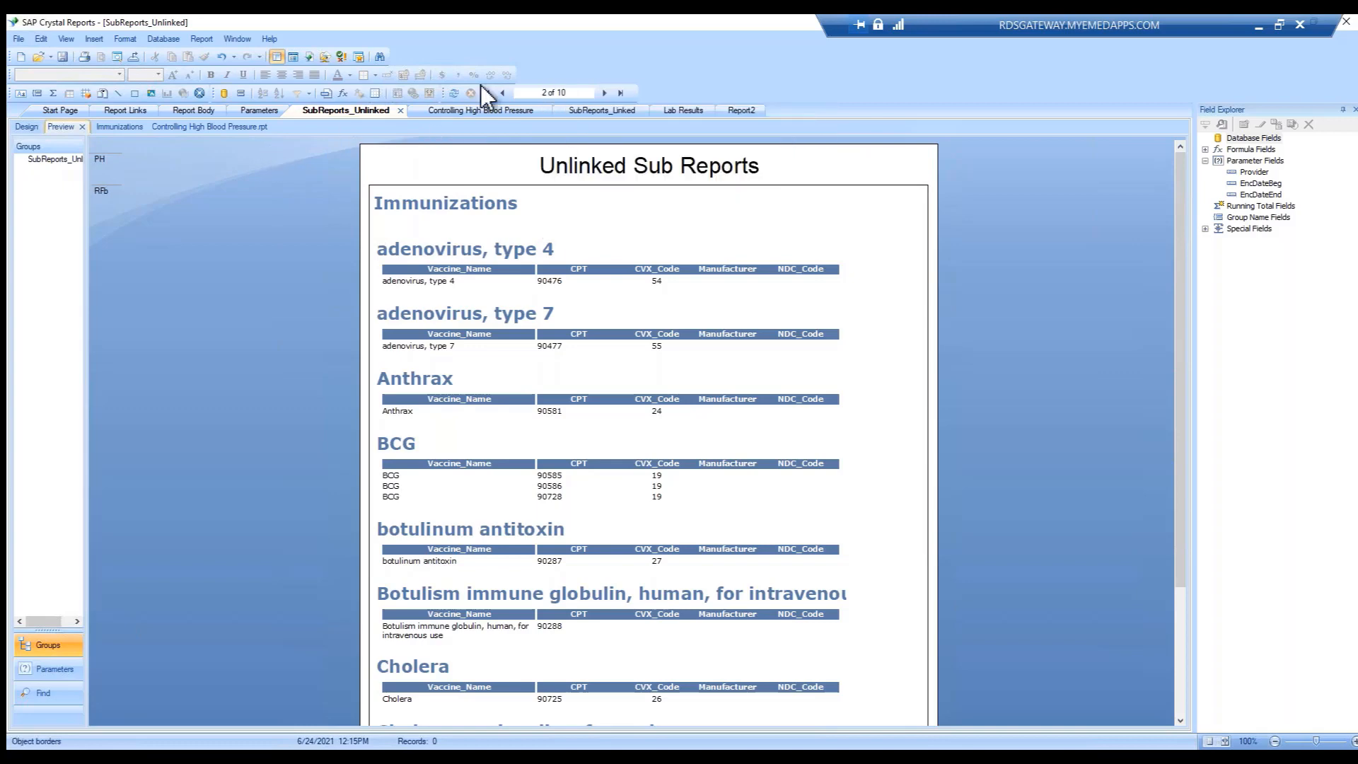
{"action": "left_click", "coordinate": [503, 93]}
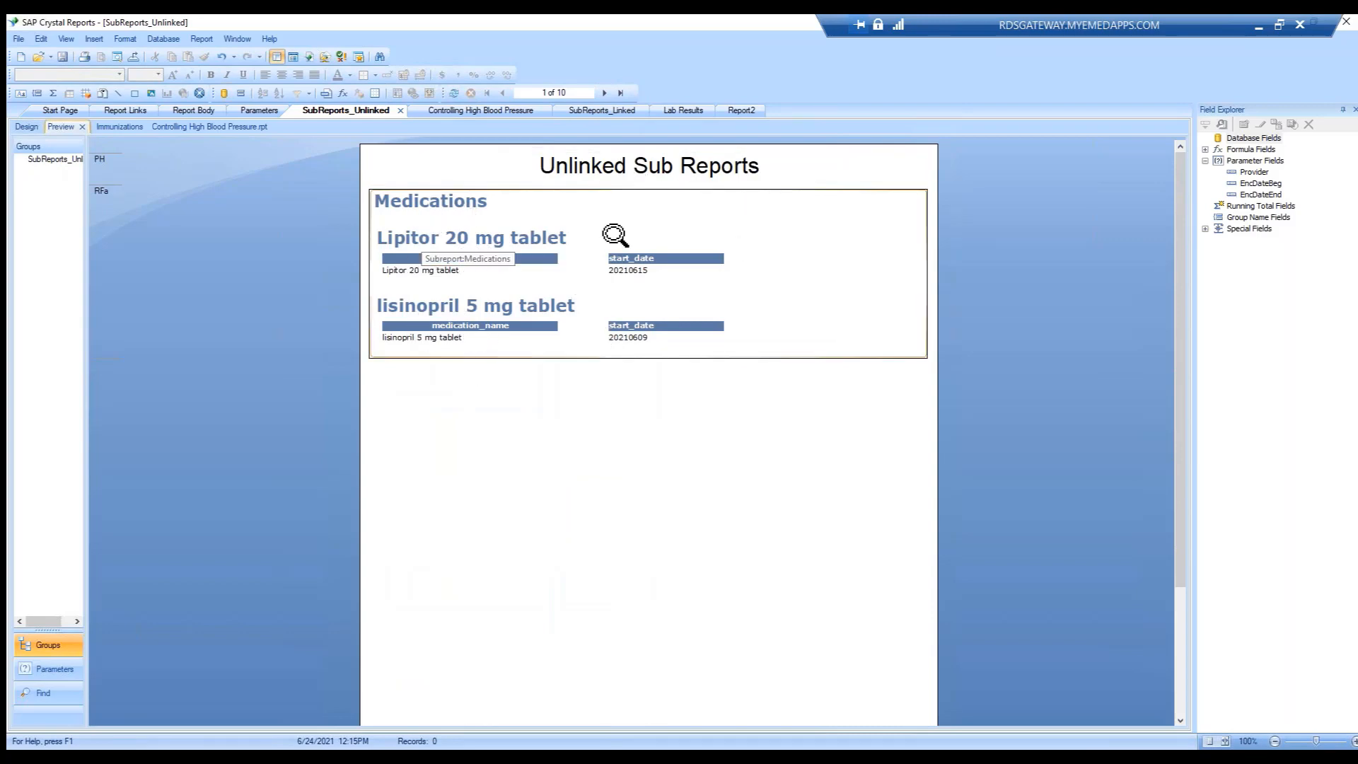
{"action": "left_click", "coordinate": [605, 95]}
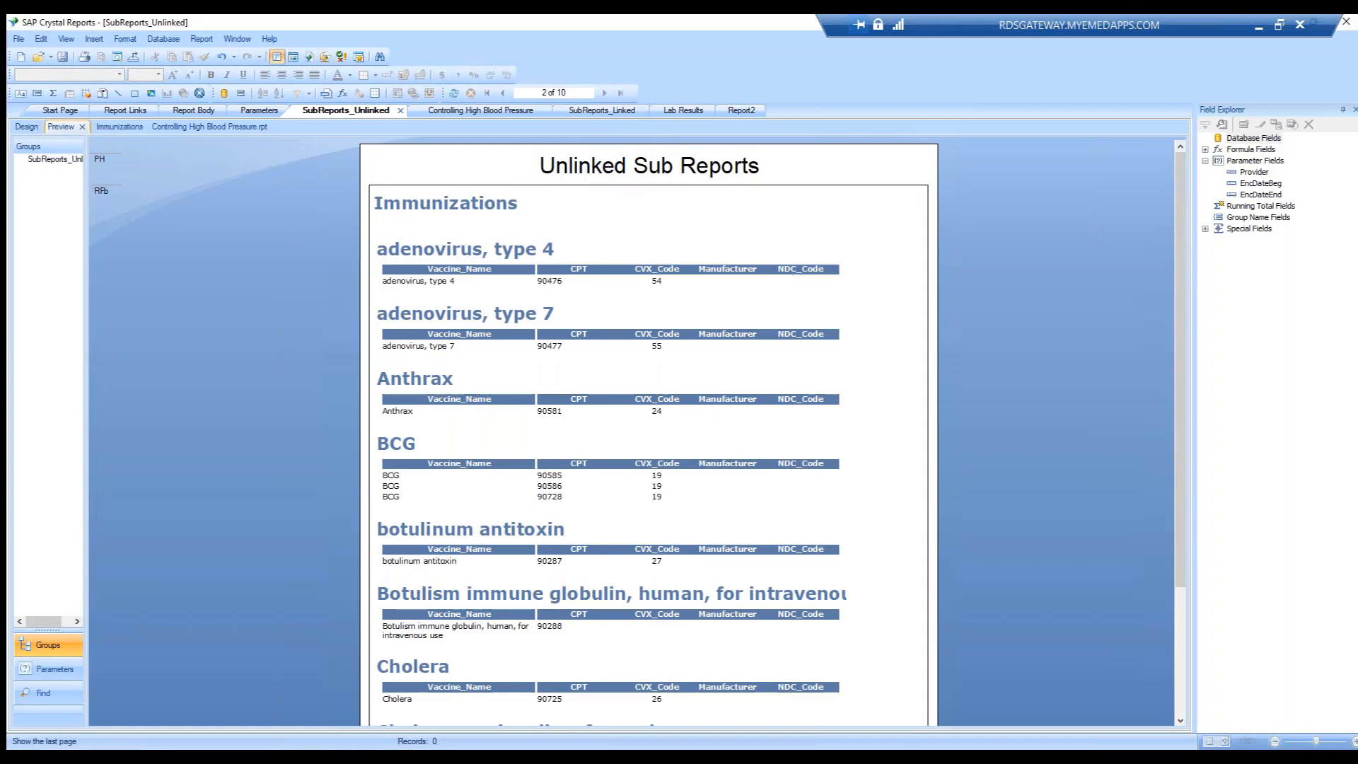
{"action": "left_click", "coordinate": [621, 93]}
{"action": "scroll", "coordinate": [586, 485], "scroll_direction": "down", "scroll_amount": 3}
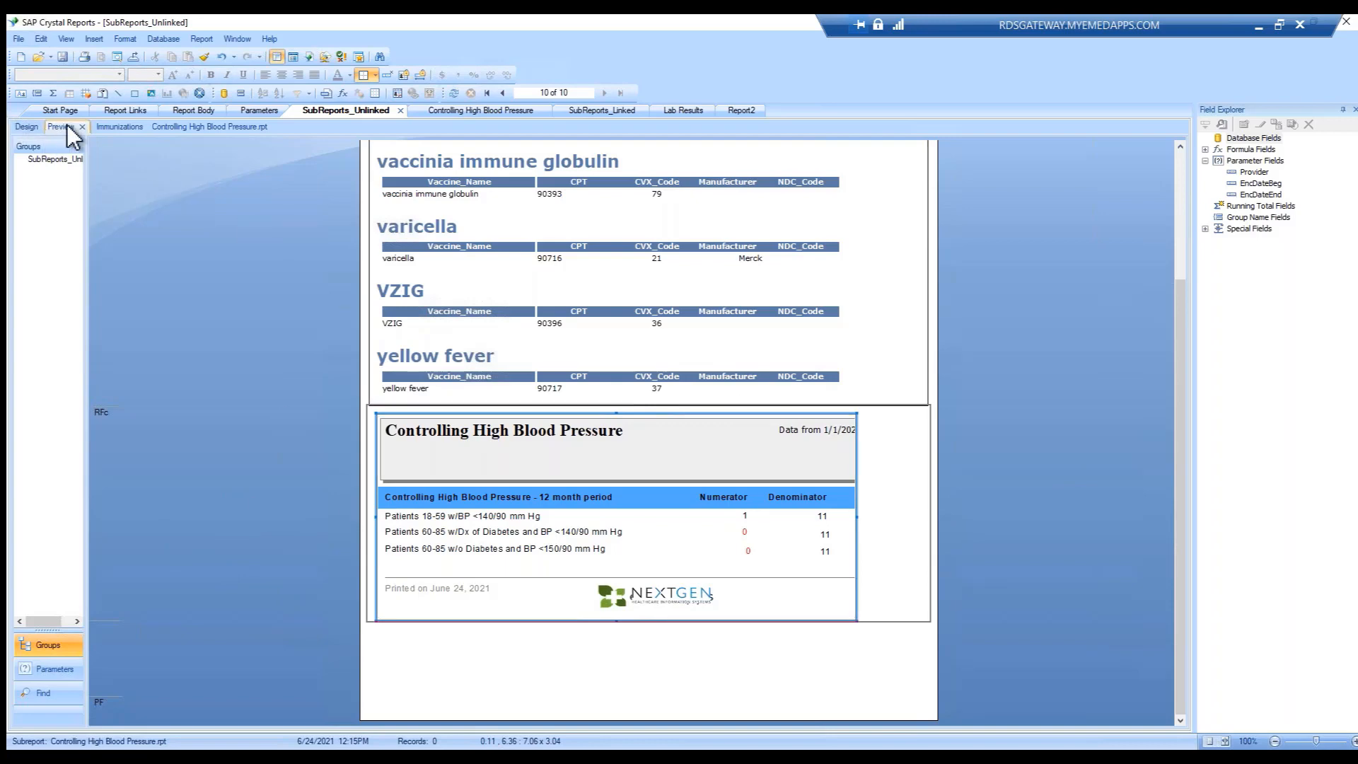
{"action": "left_click", "coordinate": [29, 127]}
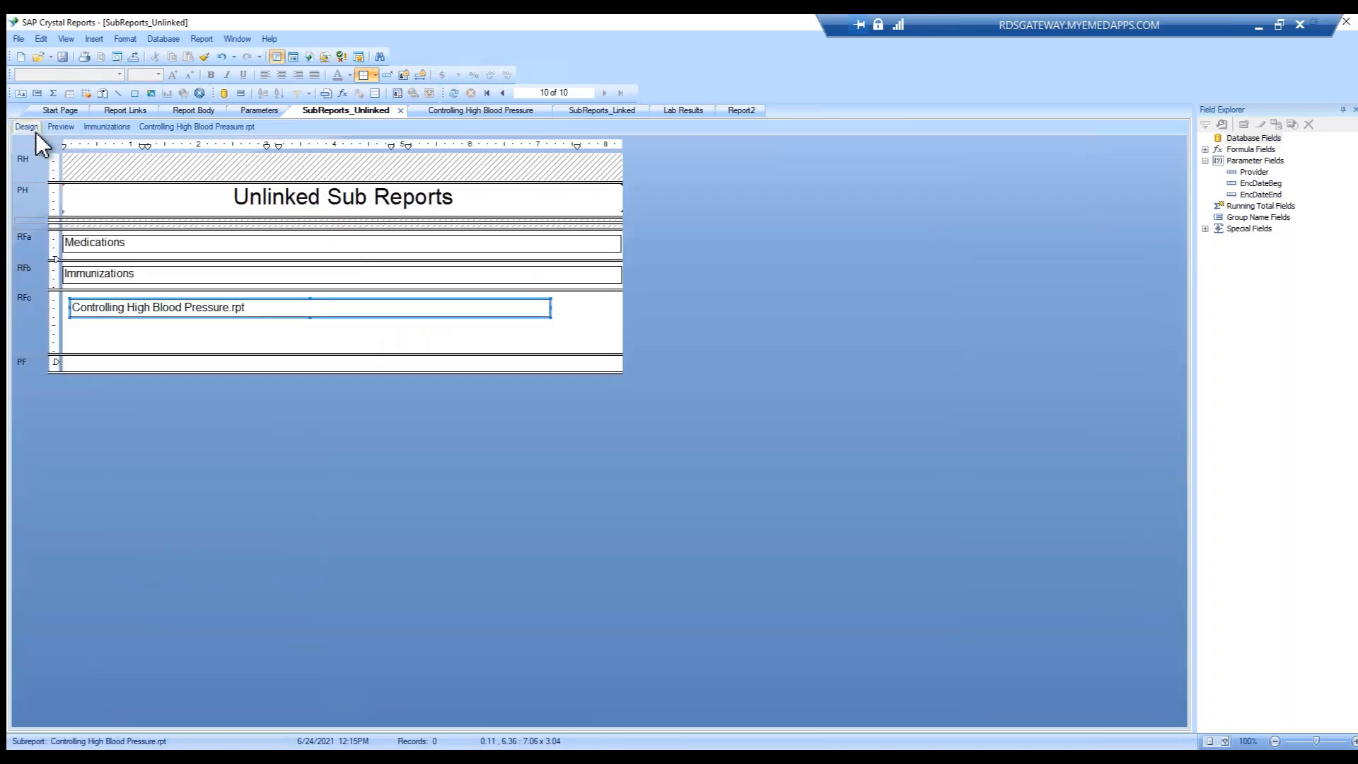
Open the SubReports_Linked report and list the database tables it uses.
{"action": "left_click", "coordinate": [593, 113]}
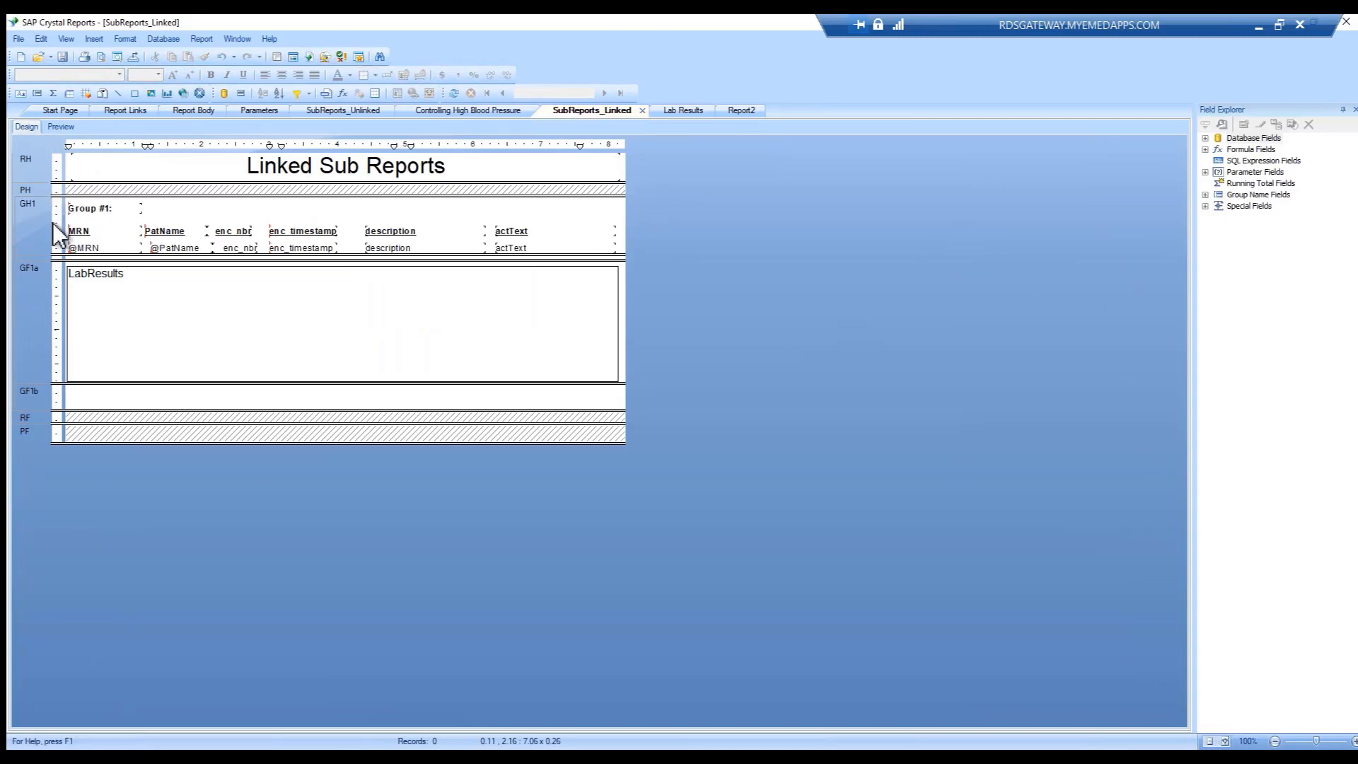
{"action": "left_click", "coordinate": [1205, 138]}
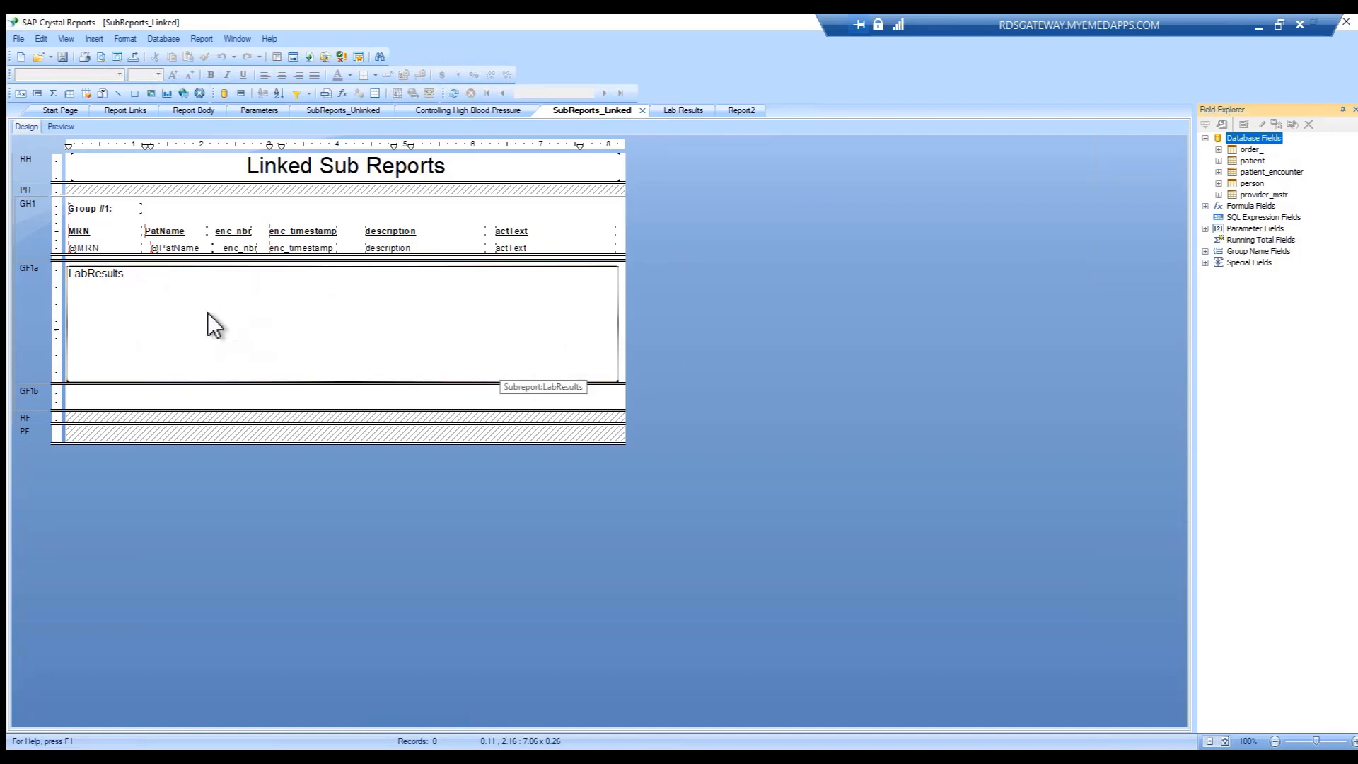
{"action": "left_click", "coordinate": [94, 39]}
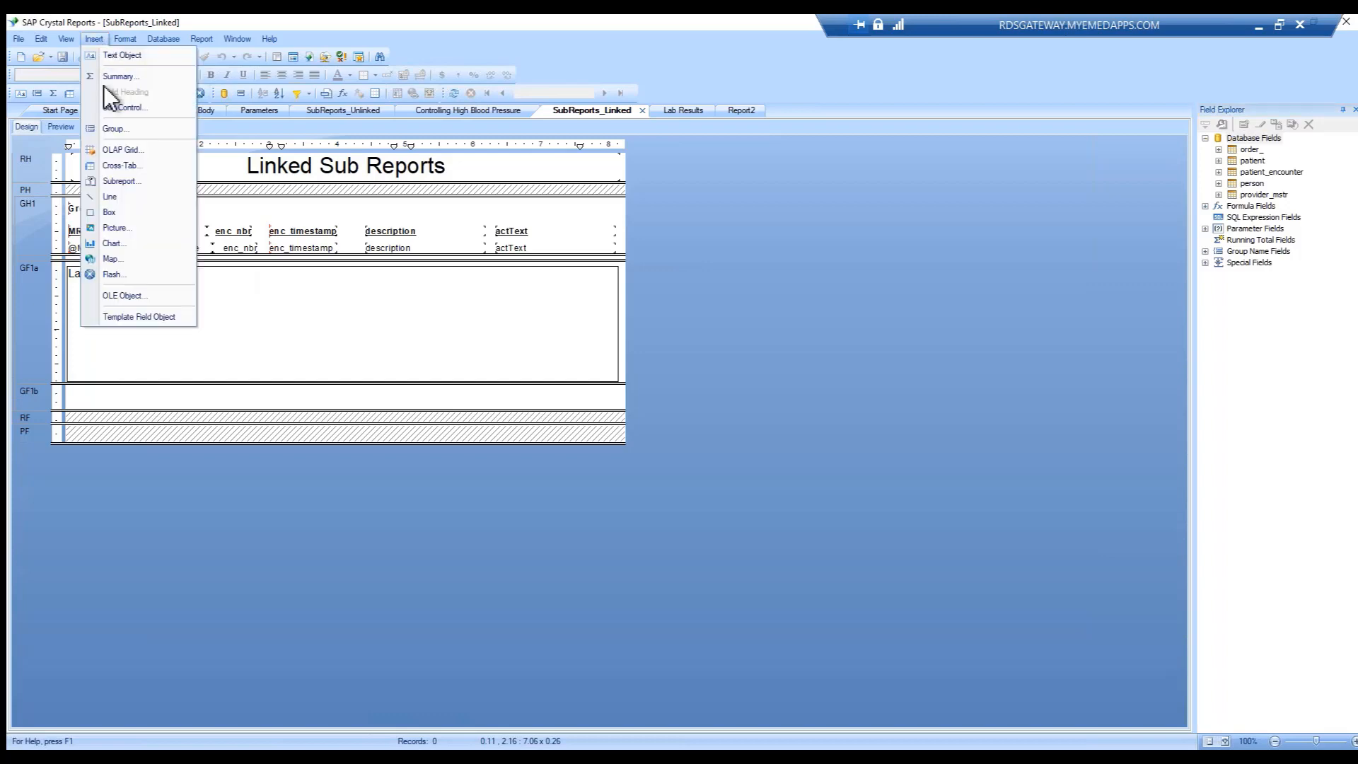
{"action": "left_click", "coordinate": [124, 182]}
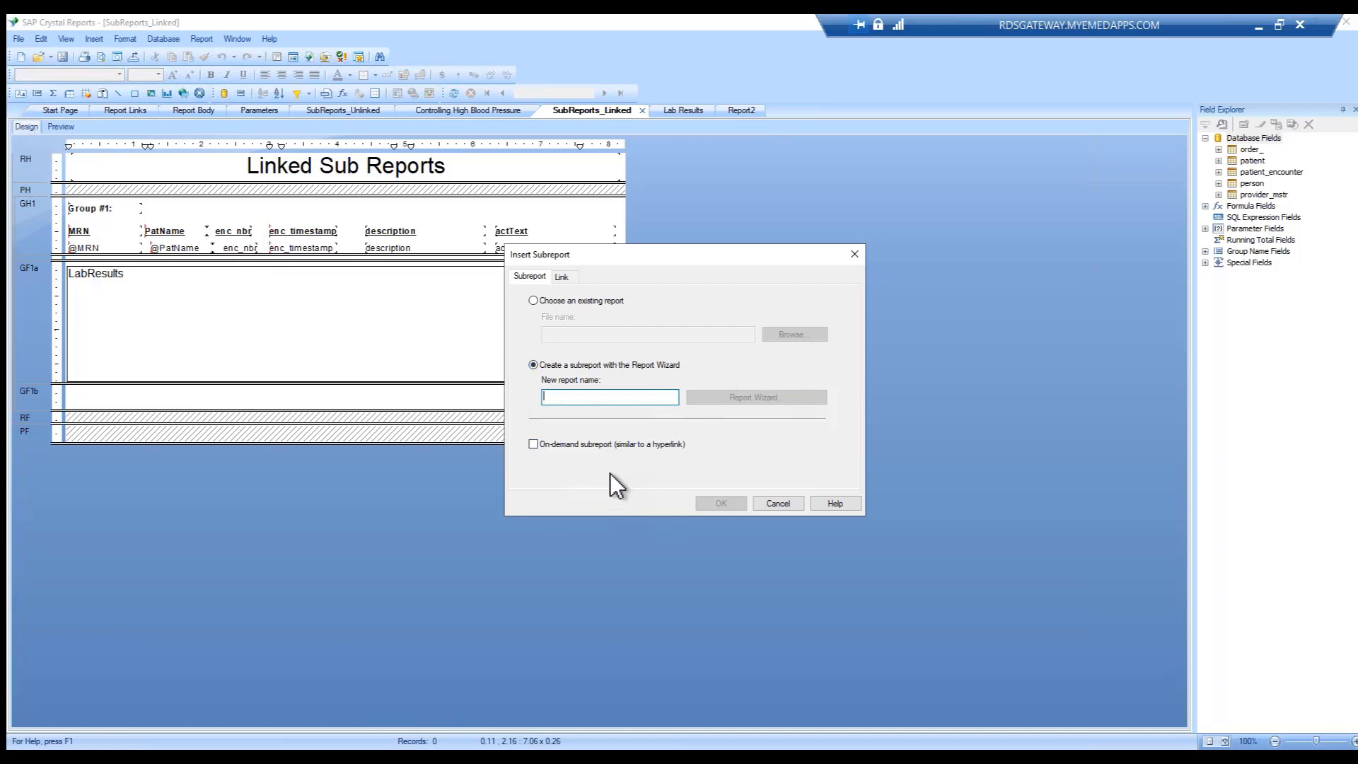
{"action": "left_click", "coordinate": [778, 504]}
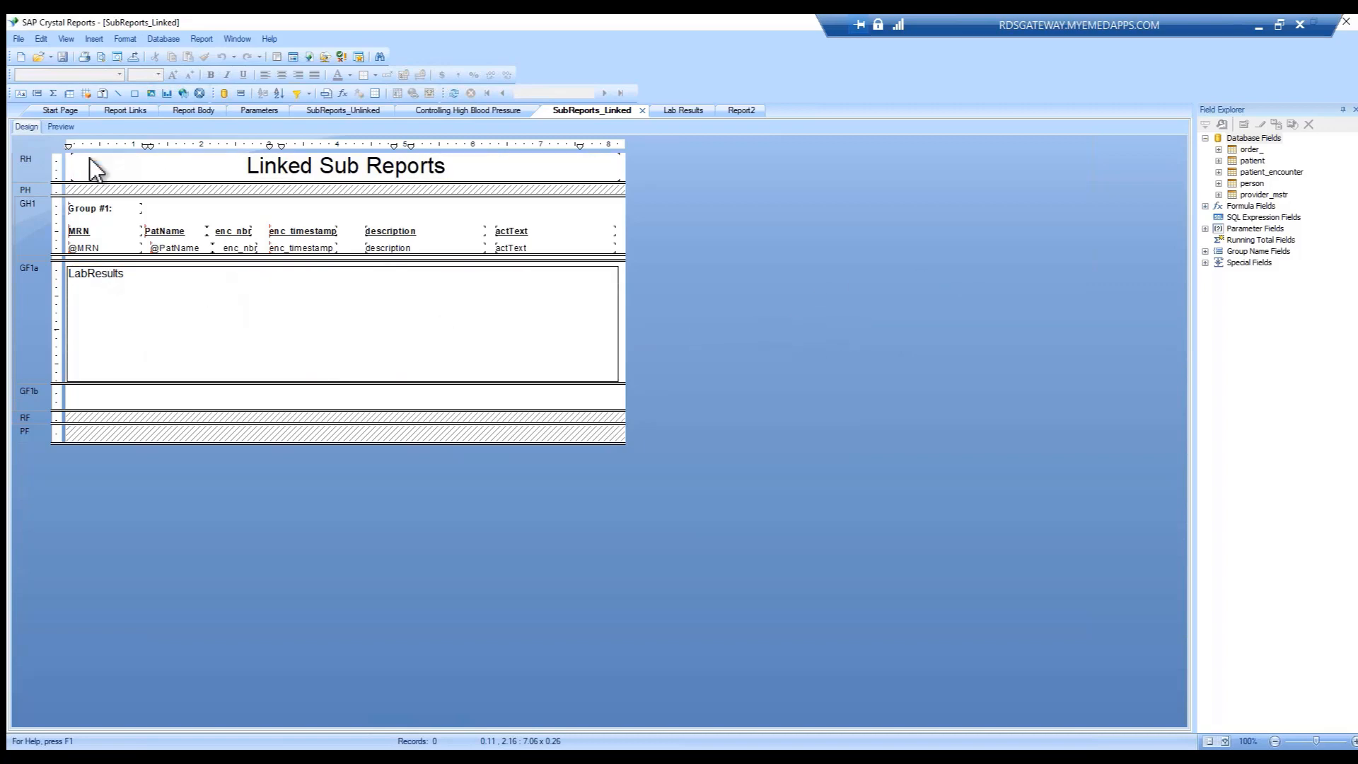
Examine the LabResults subreport's layout and its results for each patient in the preview, returning to the main report's design.
{"action": "double_click", "coordinate": [241, 311]}
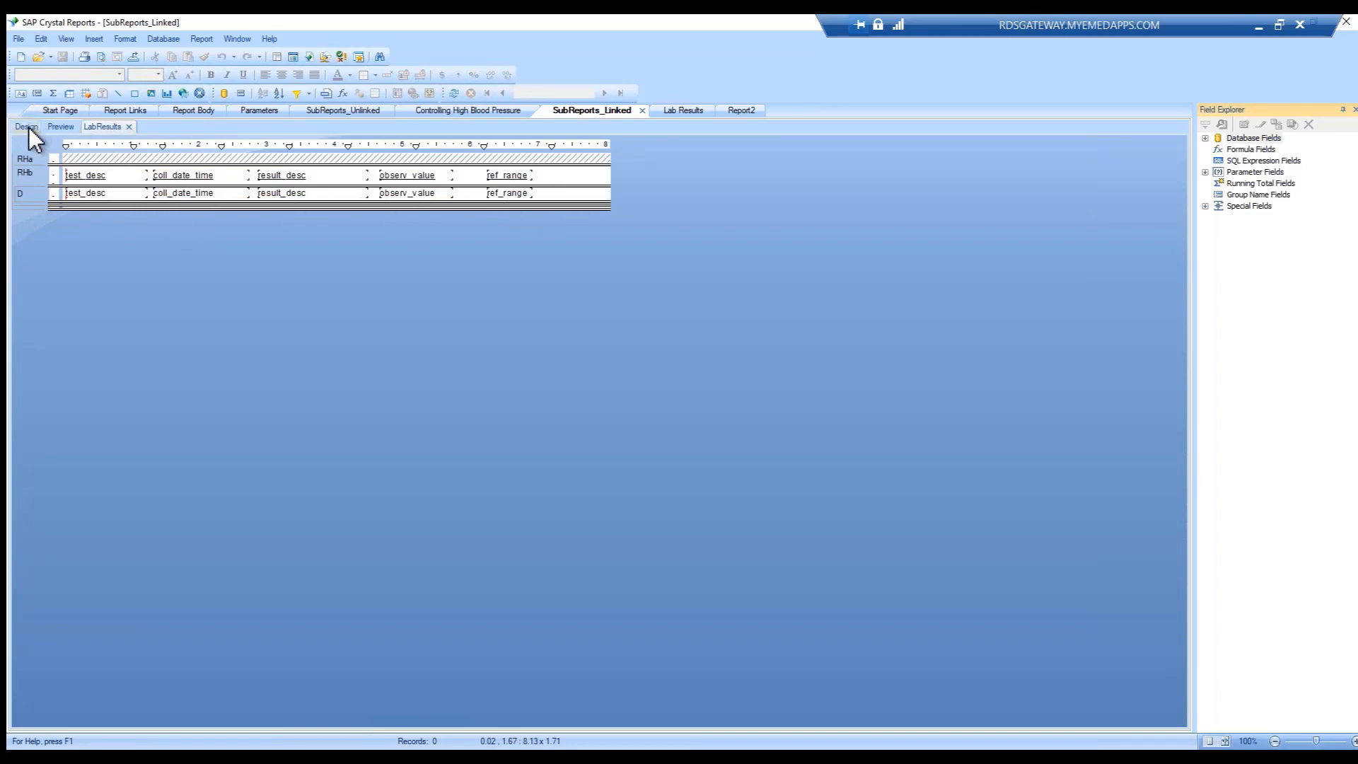
{"action": "left_click", "coordinate": [61, 127]}
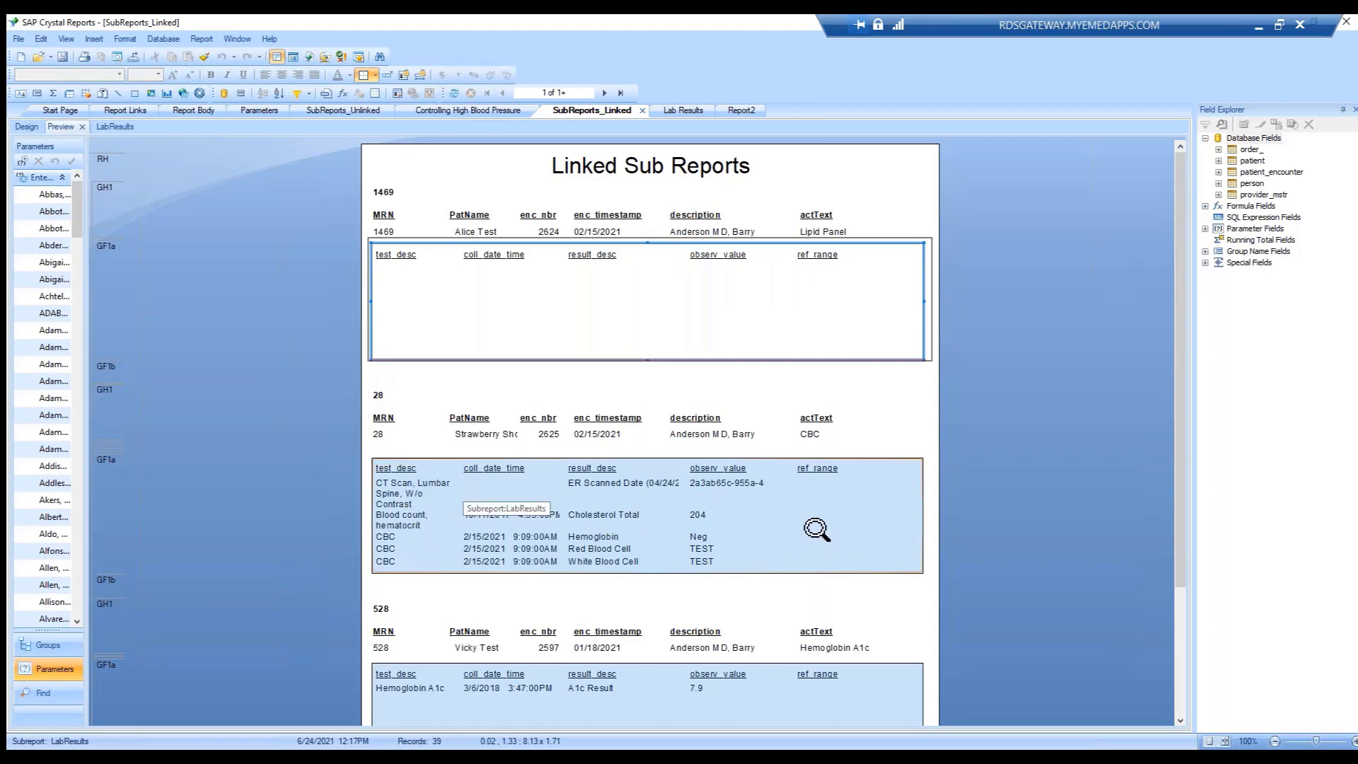
{"action": "left_click", "coordinate": [30, 127]}
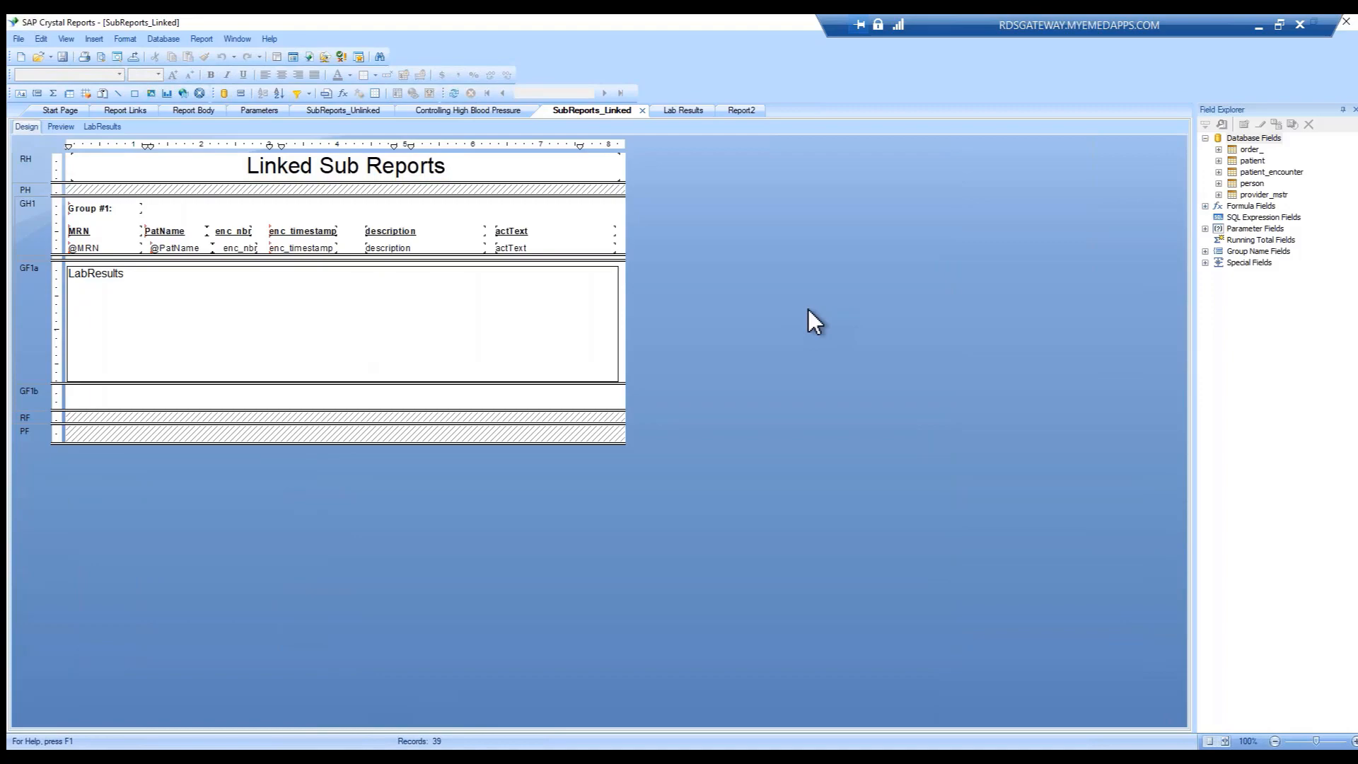
Switch to the PowerPoint presentation.
{"action": "left_click", "coordinate": [317, 751]}
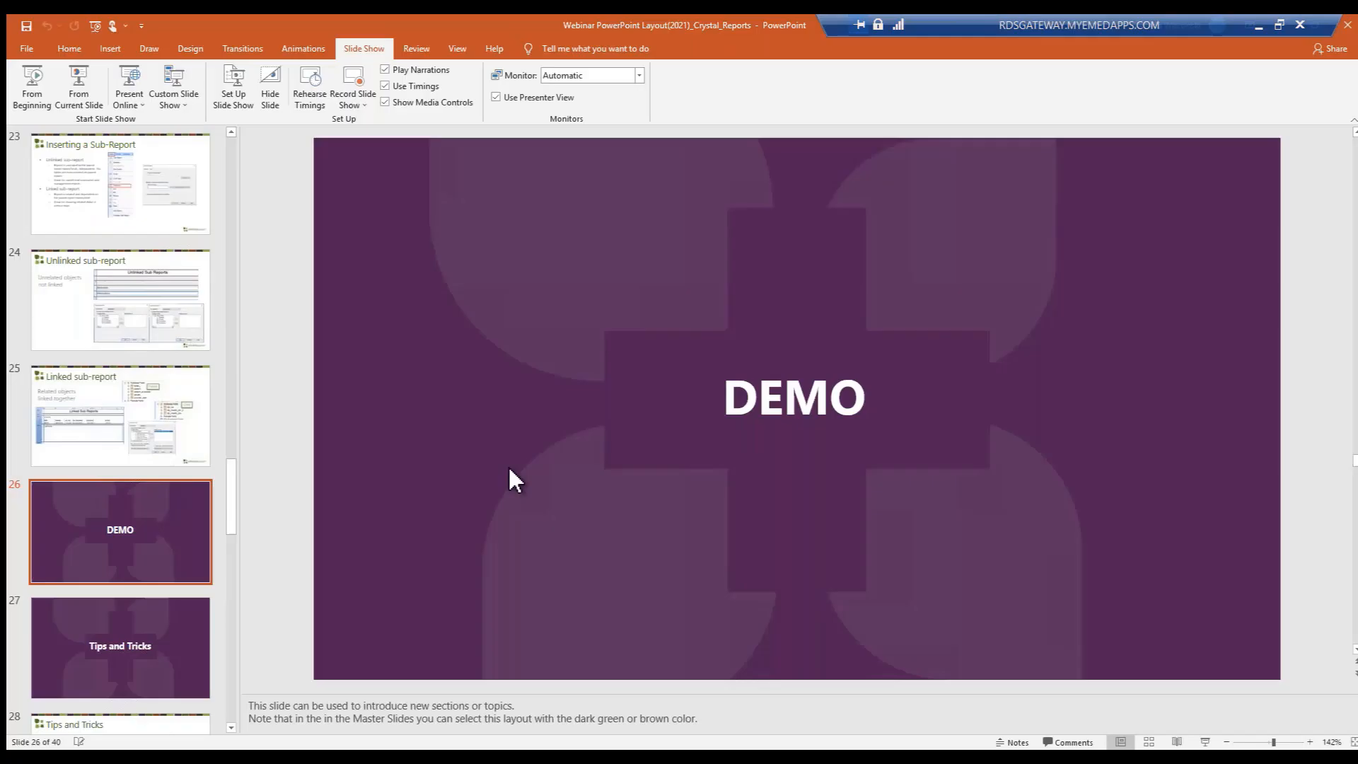
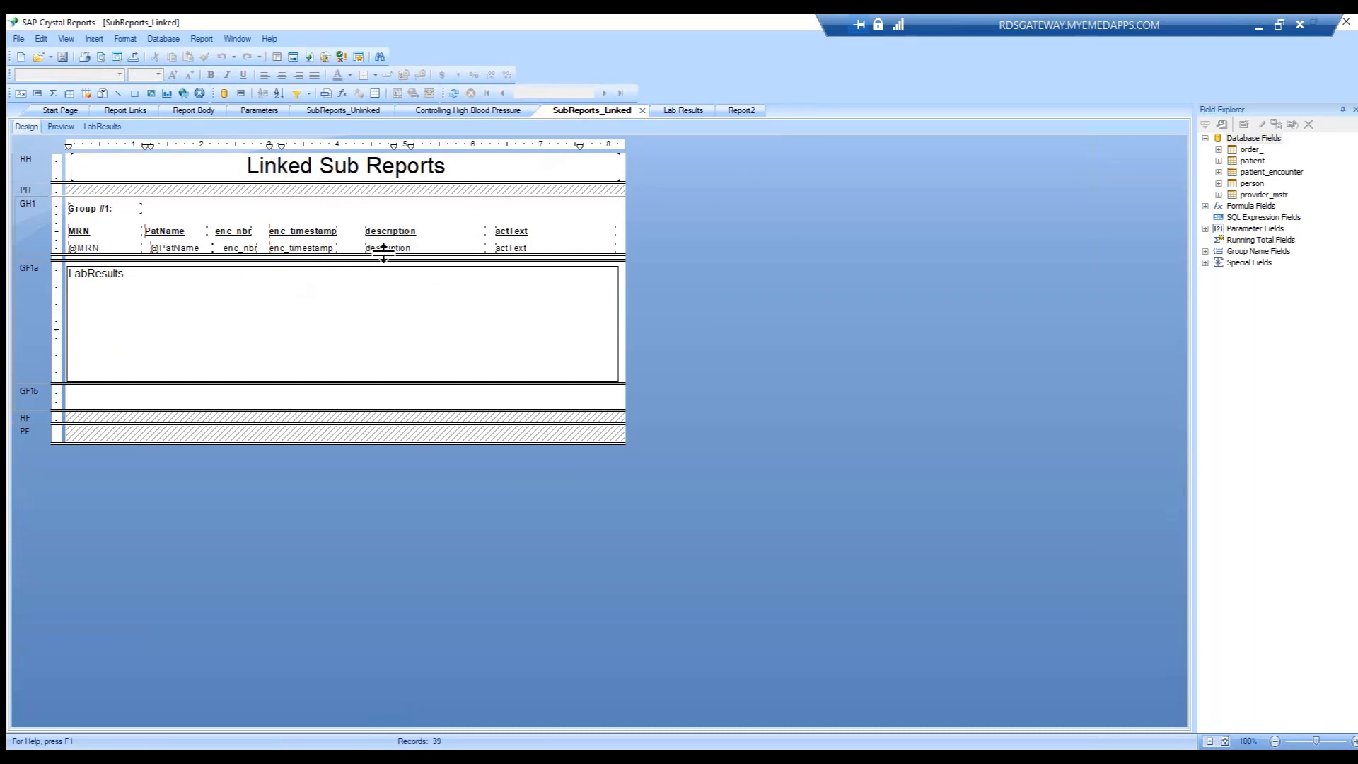
Return to the Report Body design and browse the stored values of the first_name field.
{"action": "left_click", "coordinate": [190, 111]}
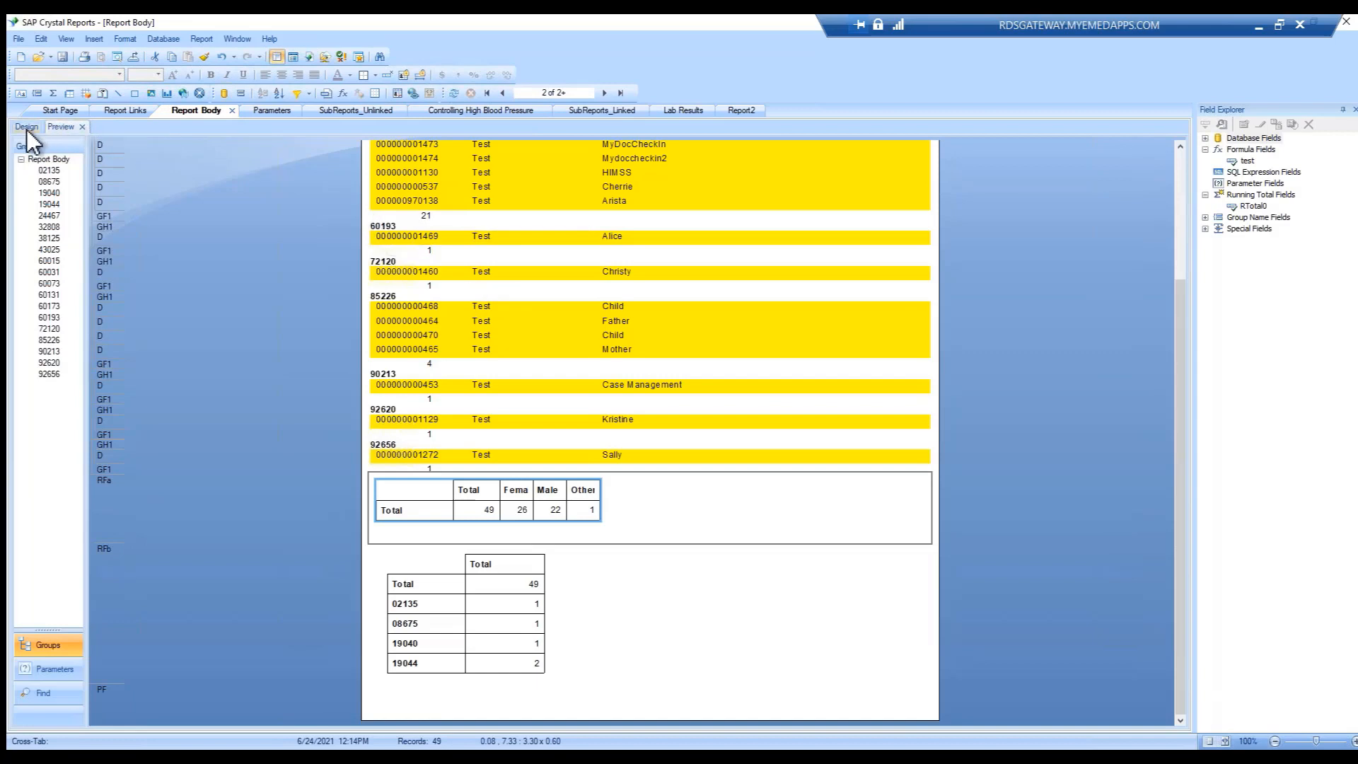
{"action": "left_click", "coordinate": [27, 127]}
{"action": "left_click", "coordinate": [319, 235]}
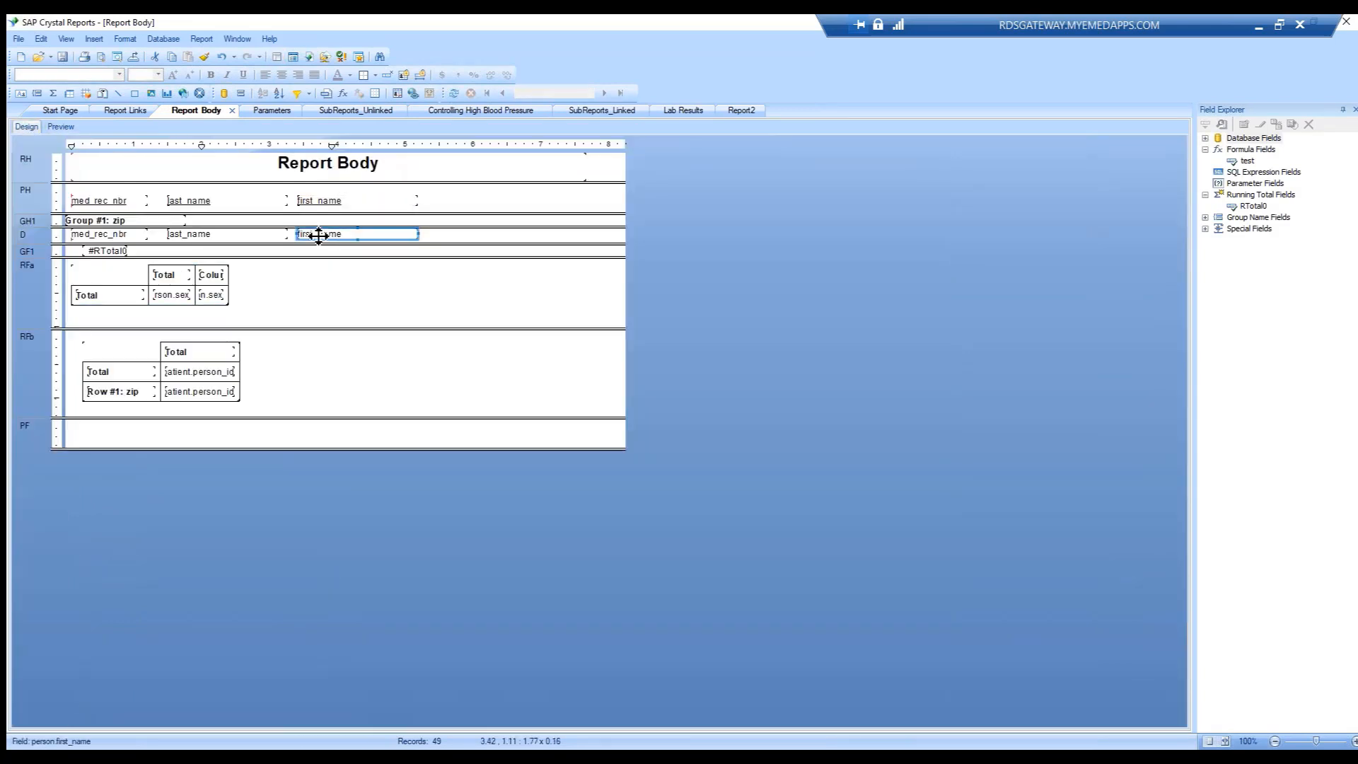
{"action": "right_click", "coordinate": [318, 235]}
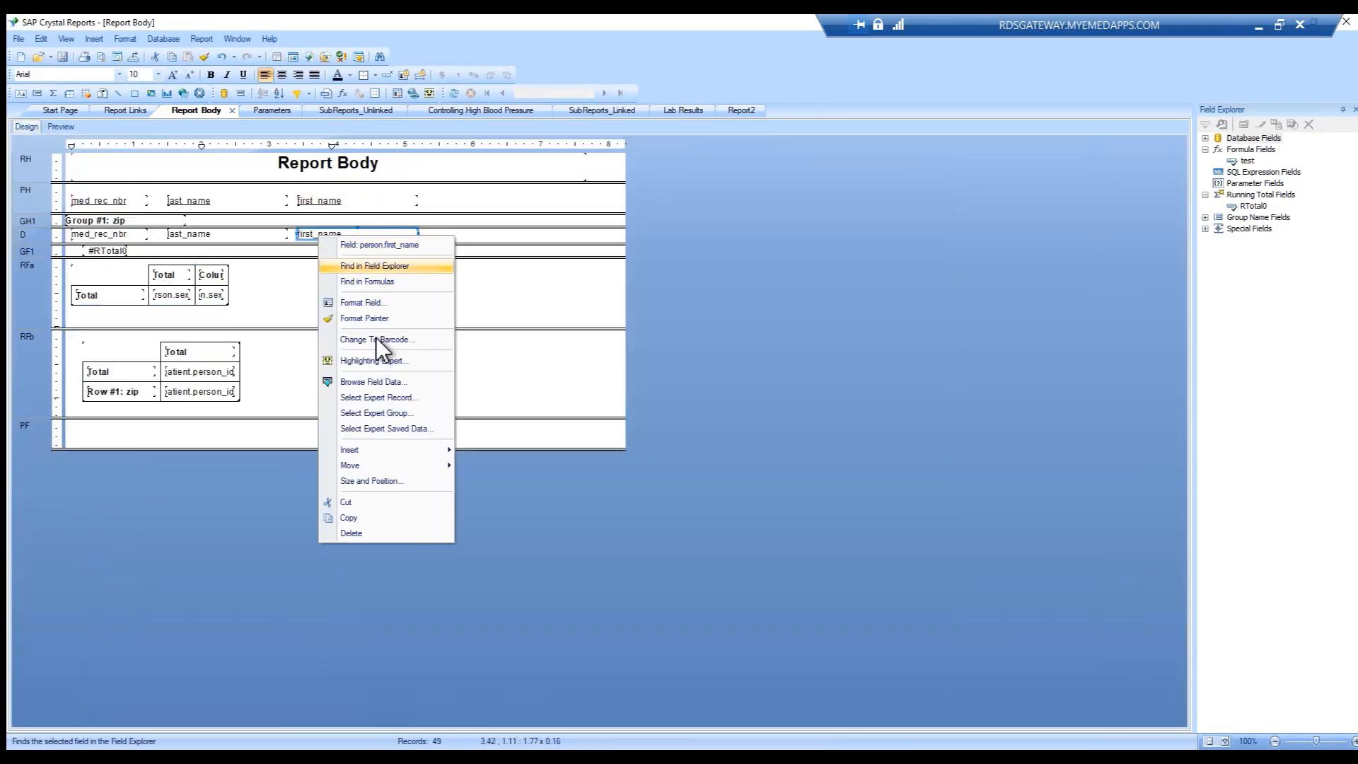
{"action": "left_click", "coordinate": [465, 380]}
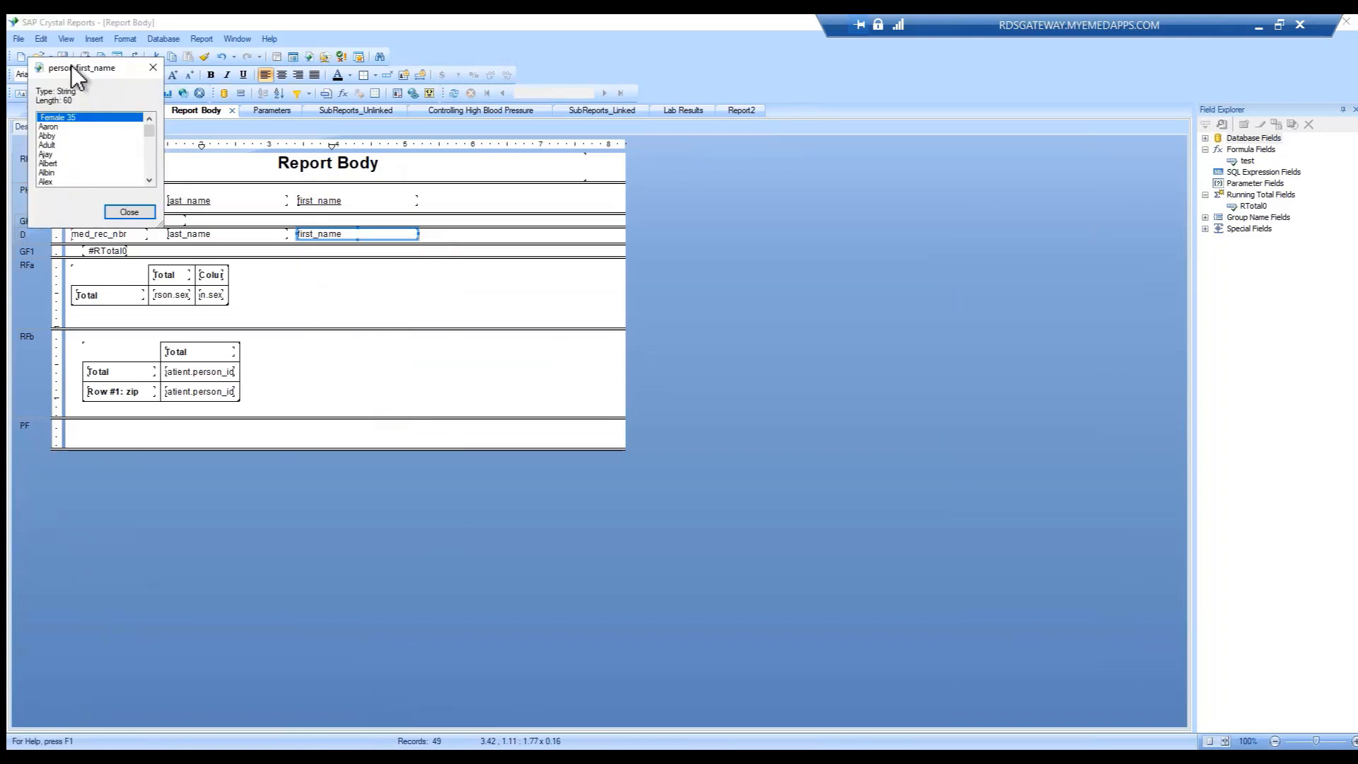
{"action": "left_click_drag", "start_coordinate": [71, 66], "coordinate": [736, 178]}
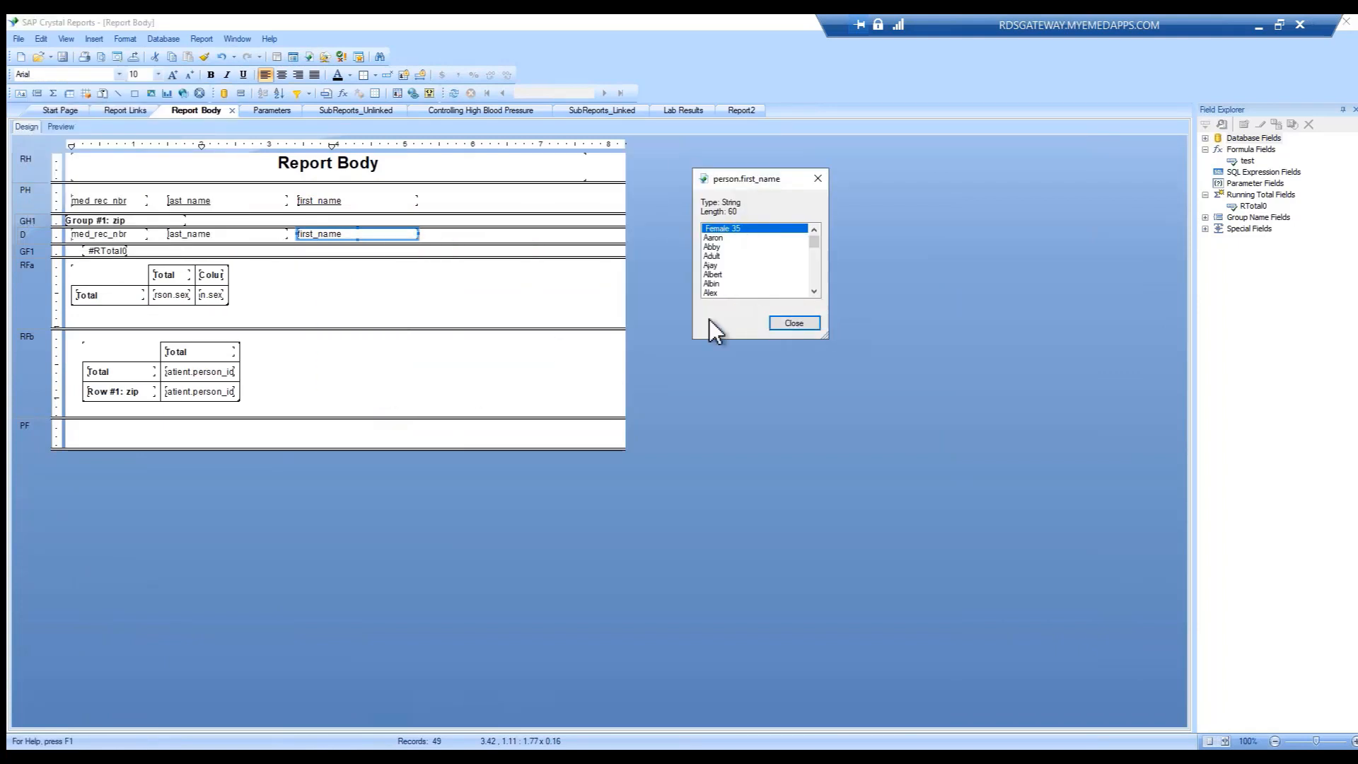
{"action": "left_click", "coordinate": [802, 324]}
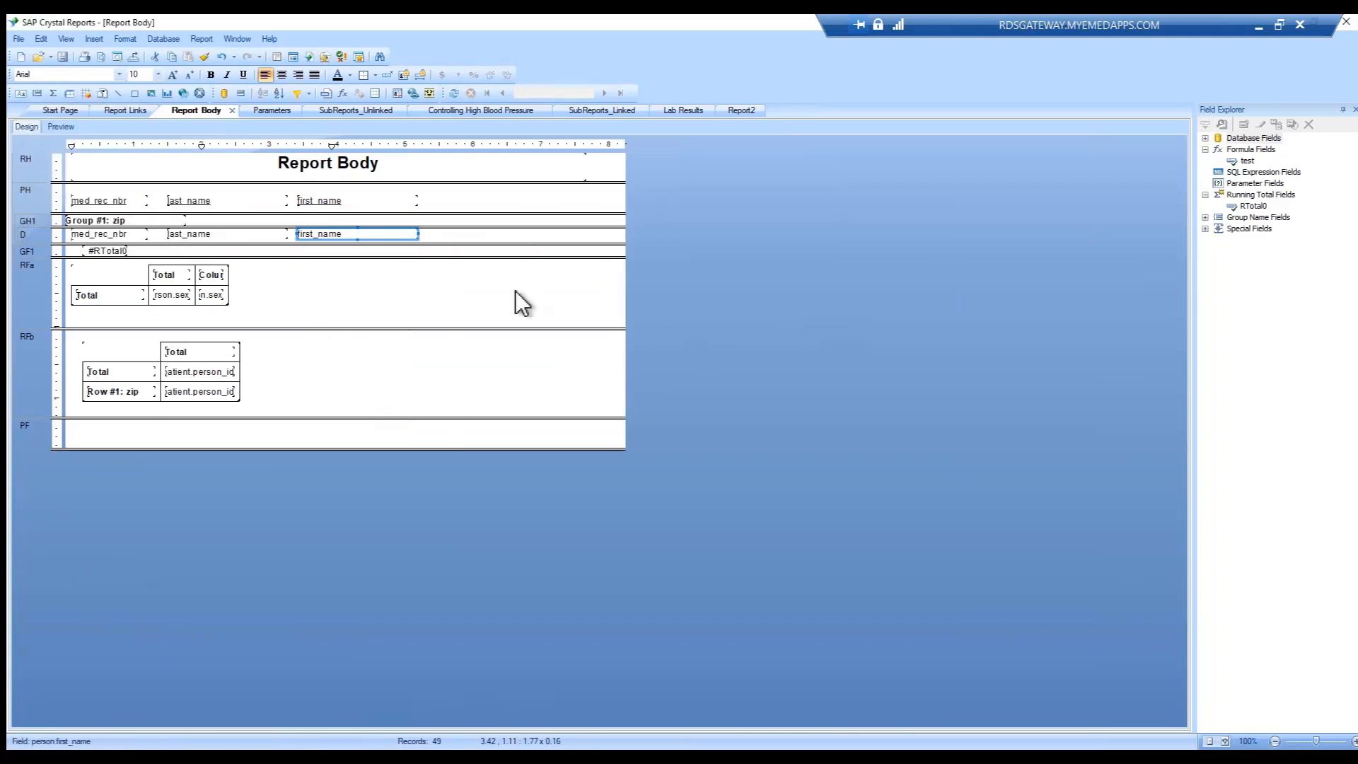
Open the Parameters report and browse the stored values of the billable_ind field.
{"action": "left_click", "coordinate": [270, 111]}
{"action": "left_click", "coordinate": [349, 221]}
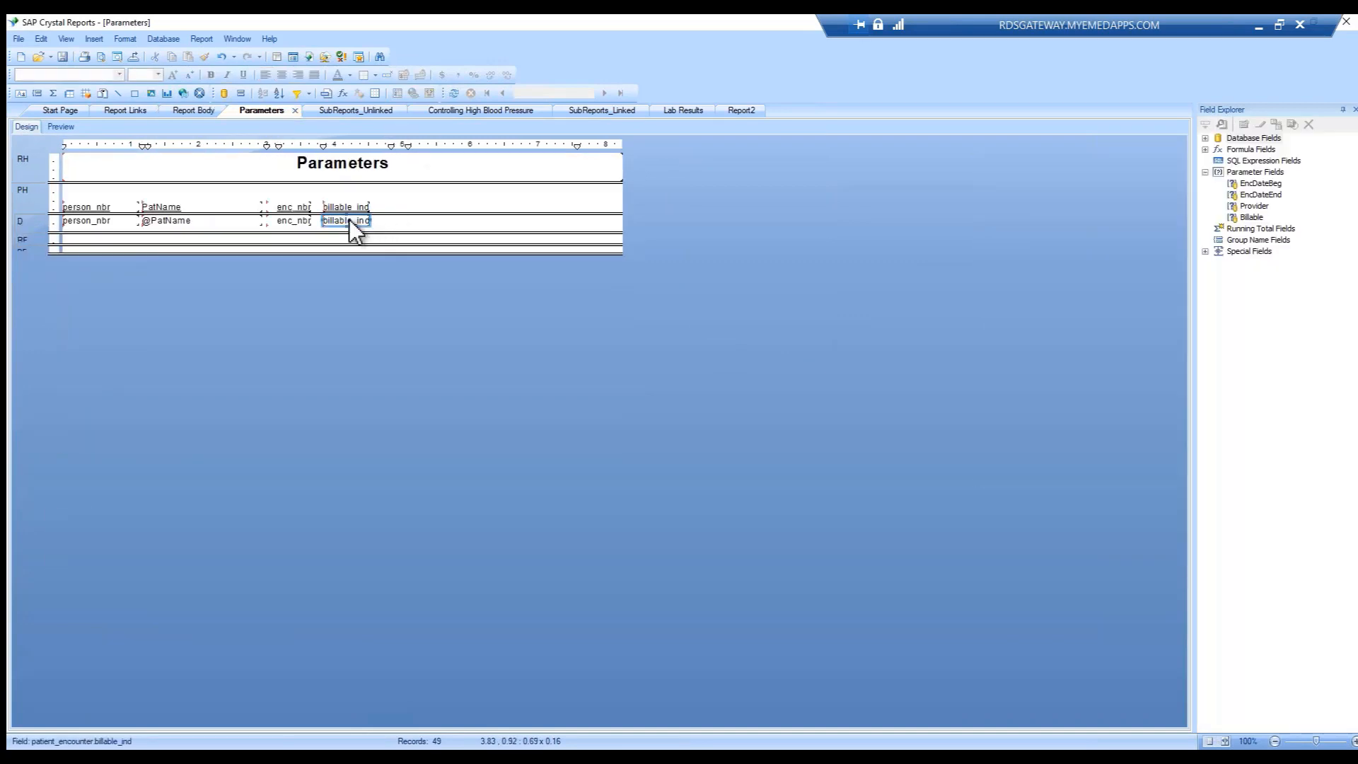
{"action": "right_click", "coordinate": [349, 220]}
{"action": "left_click", "coordinate": [389, 365]}
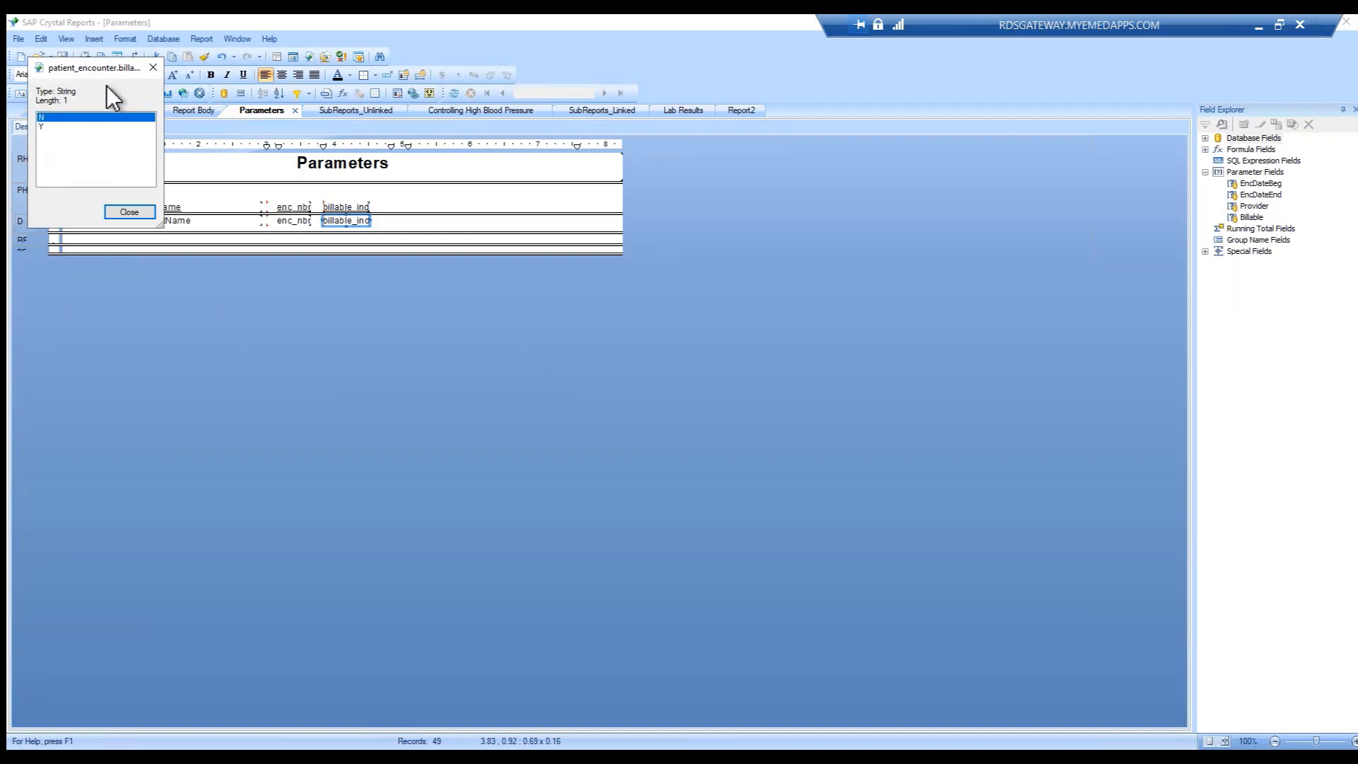
{"action": "left_click_drag", "start_coordinate": [98, 64], "coordinate": [694, 281]}
{"action": "left_click", "coordinate": [749, 285]}
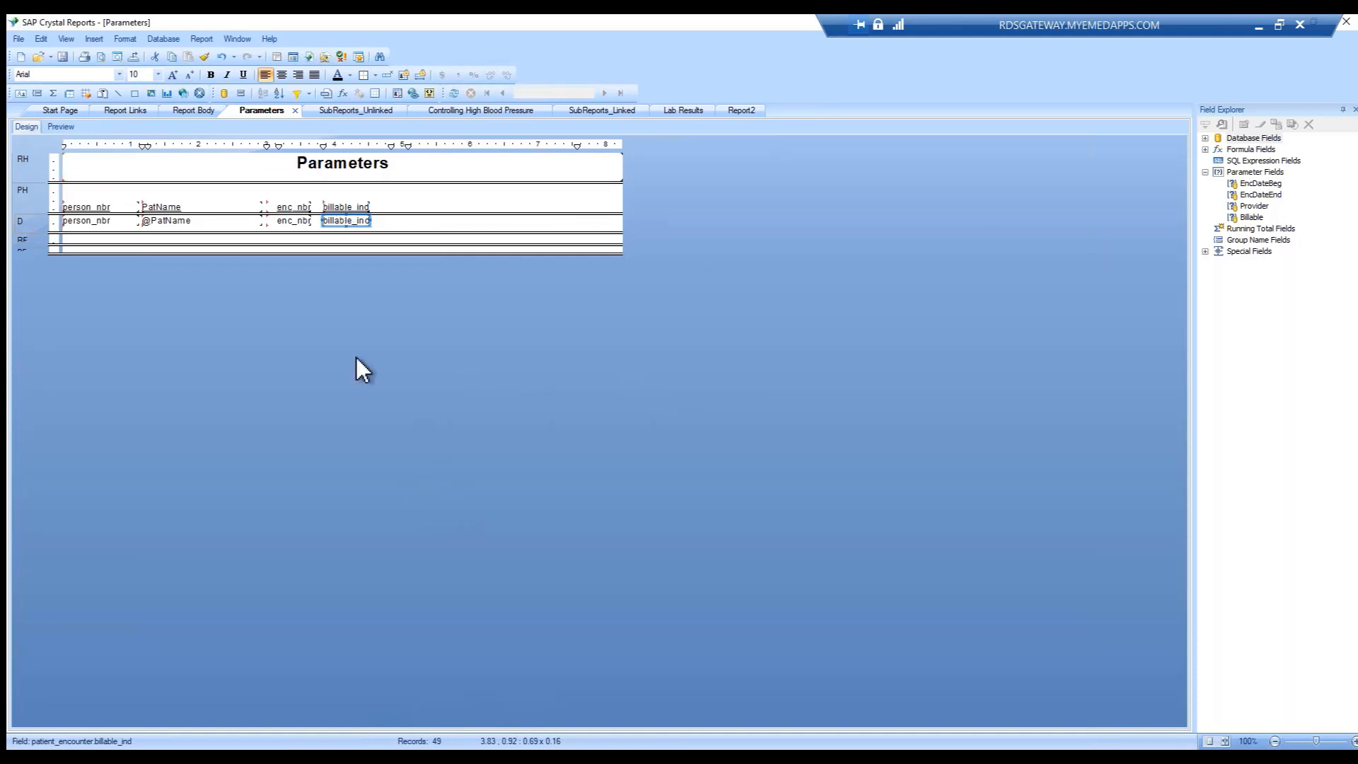
Preview the Parameters report's records and return to its design.
{"action": "left_click", "coordinate": [66, 39]}
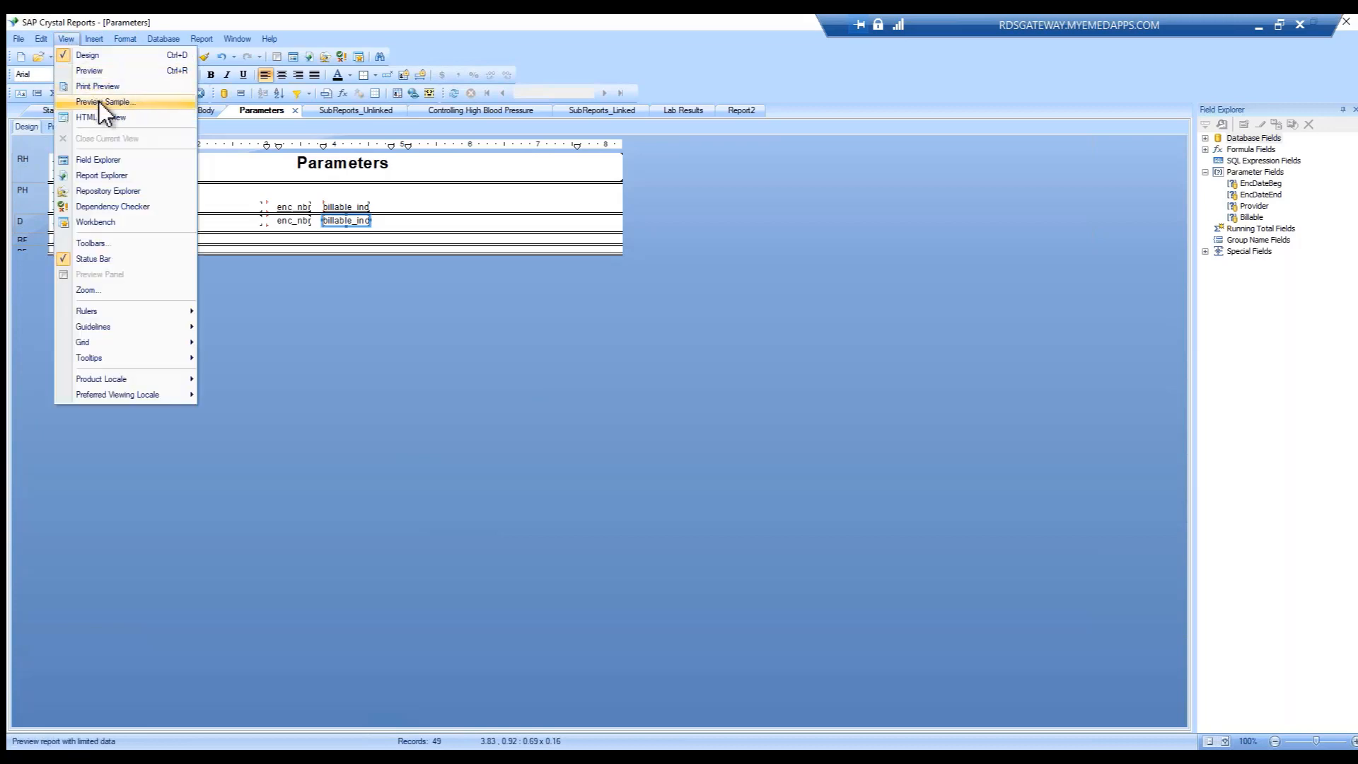
{"action": "left_click", "coordinate": [88, 74]}
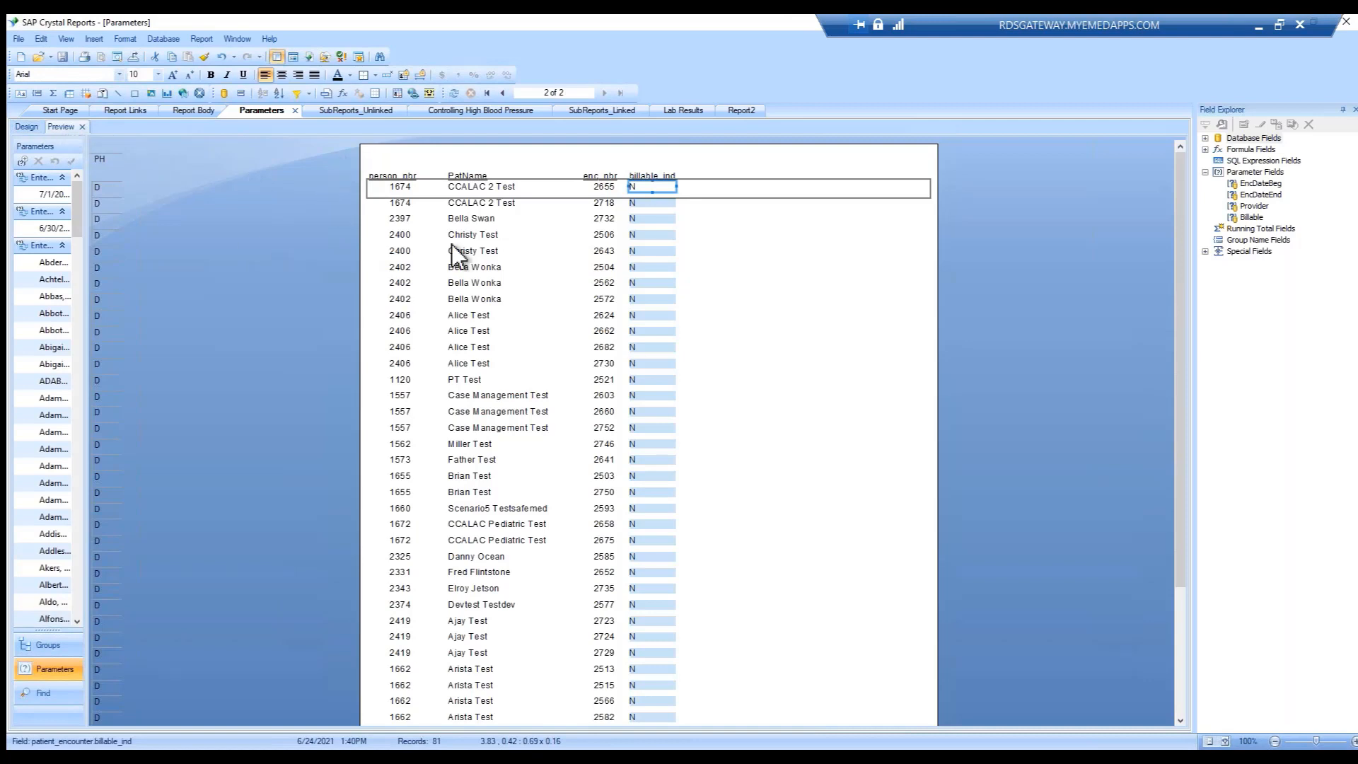
{"action": "left_click", "coordinate": [27, 127]}
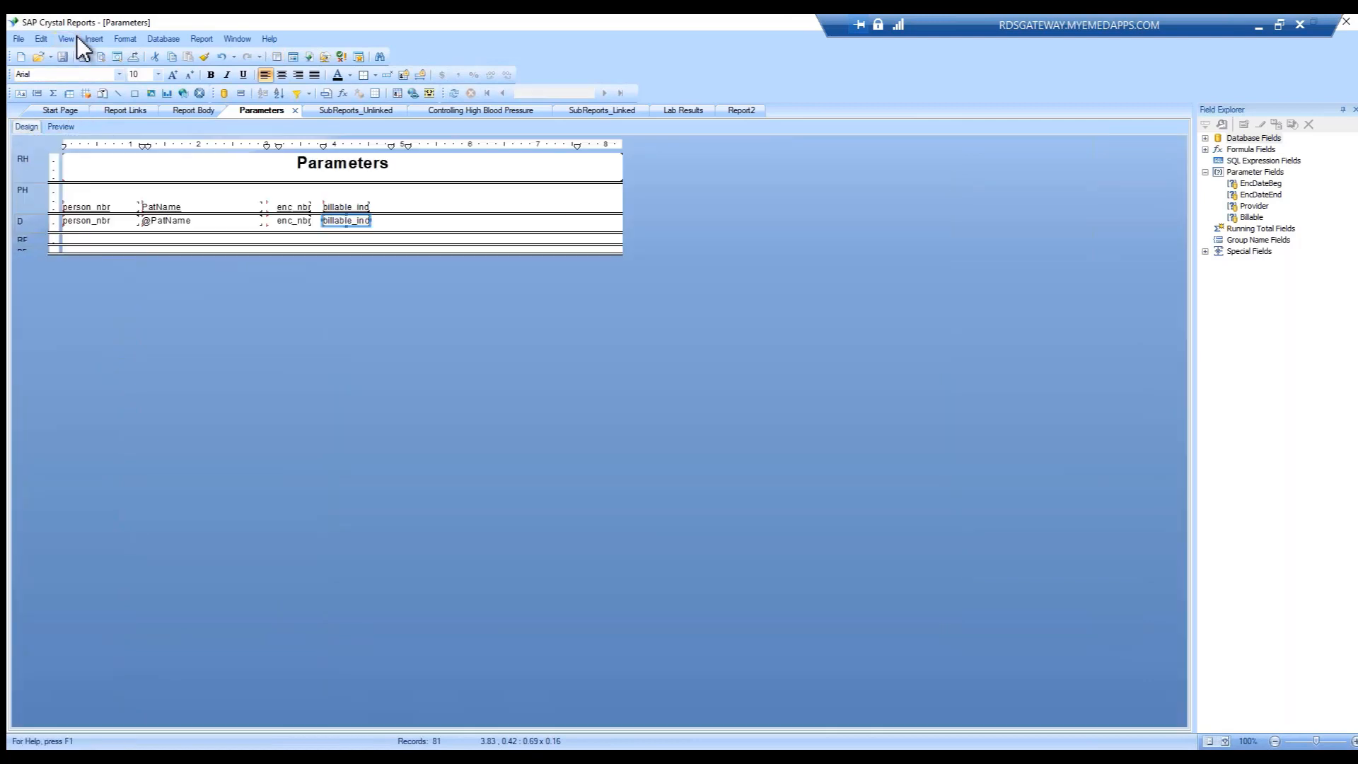
Try a sample preview of the Parameters report limited to the first 100 records.
{"action": "left_click", "coordinate": [63, 39]}
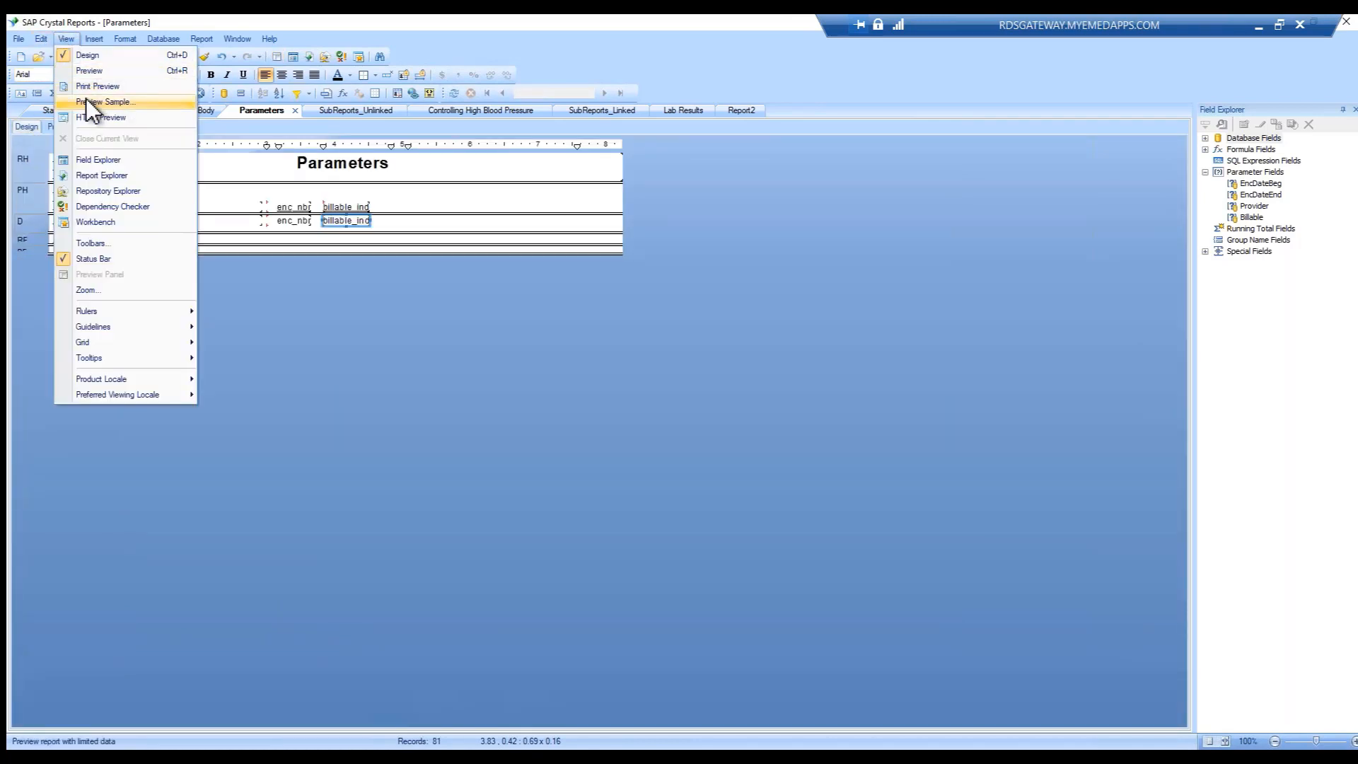
{"action": "left_click", "coordinate": [105, 101]}
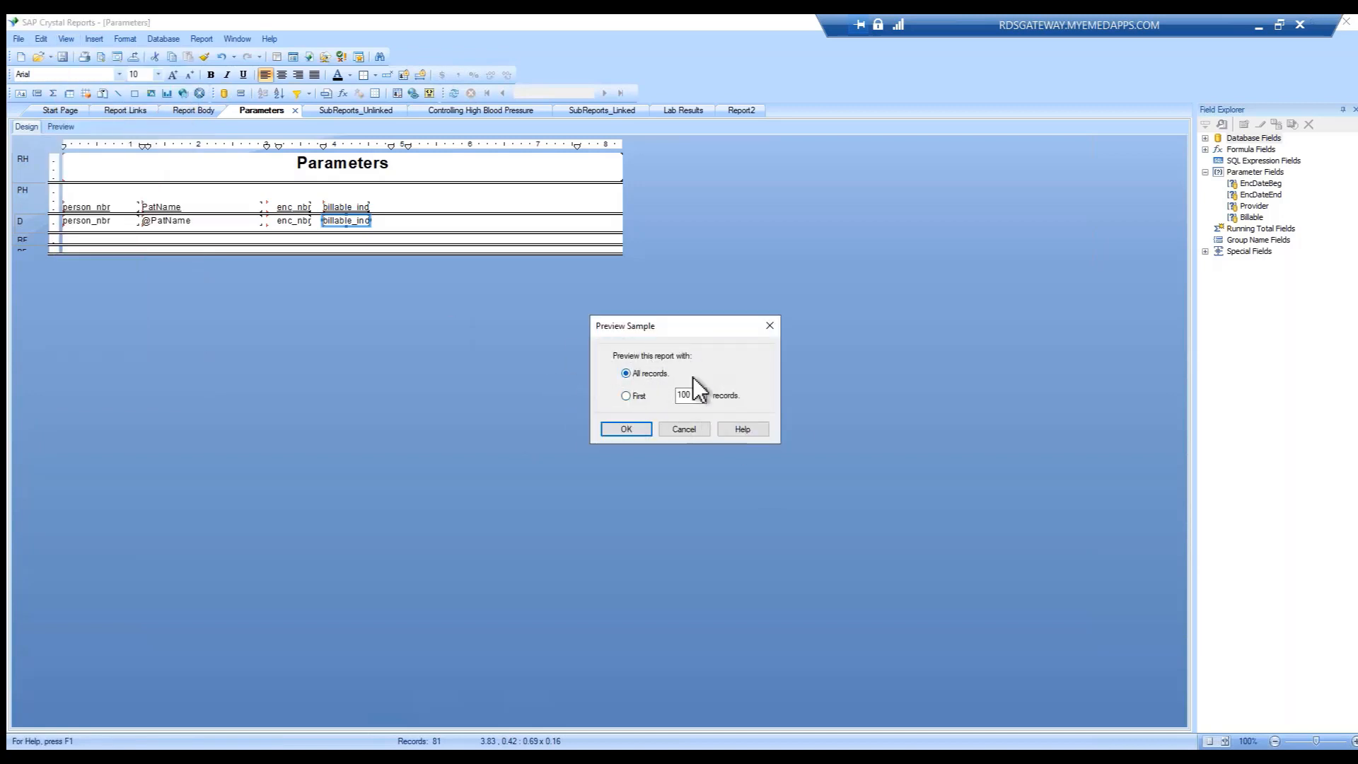
{"action": "left_click", "coordinate": [639, 397]}
{"action": "left_click", "coordinate": [681, 431]}
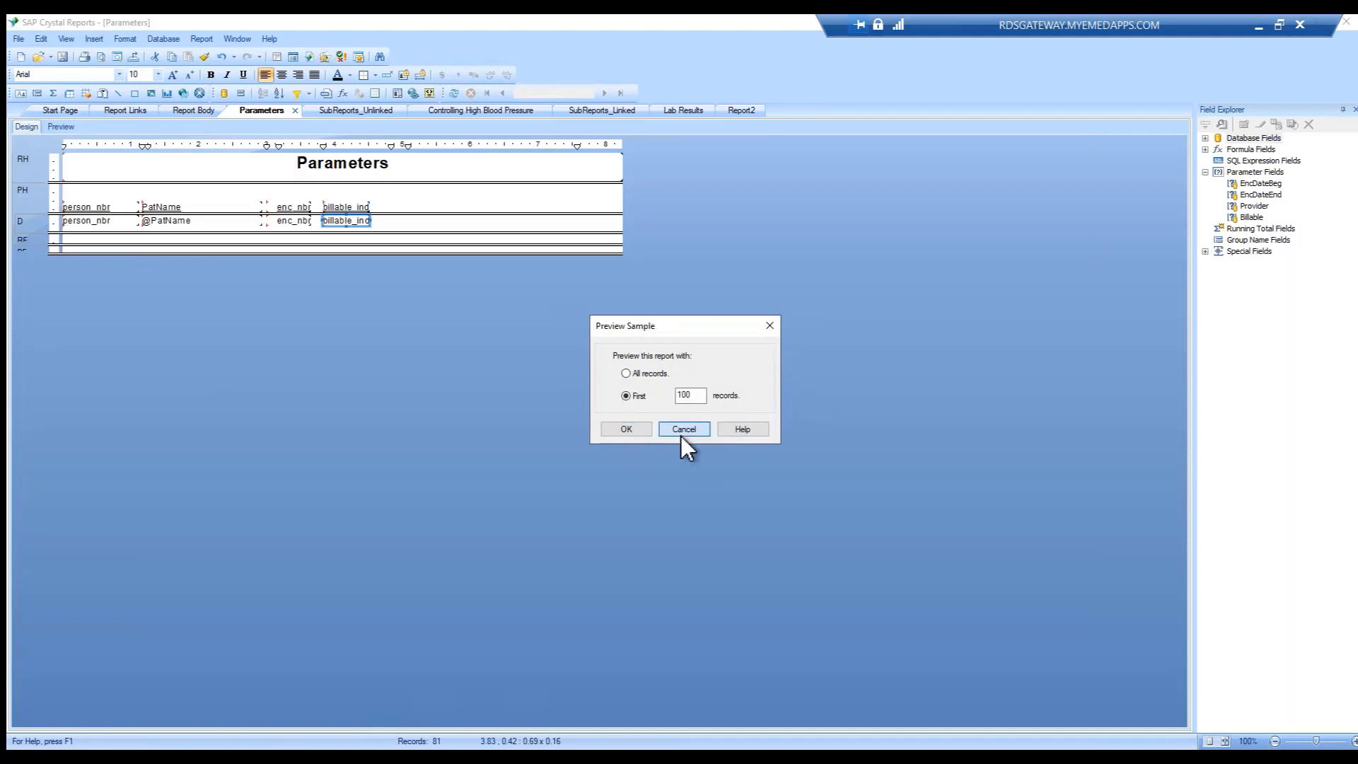
Turn off short section names for the design view in the program options.
{"action": "left_click", "coordinate": [20, 39]}
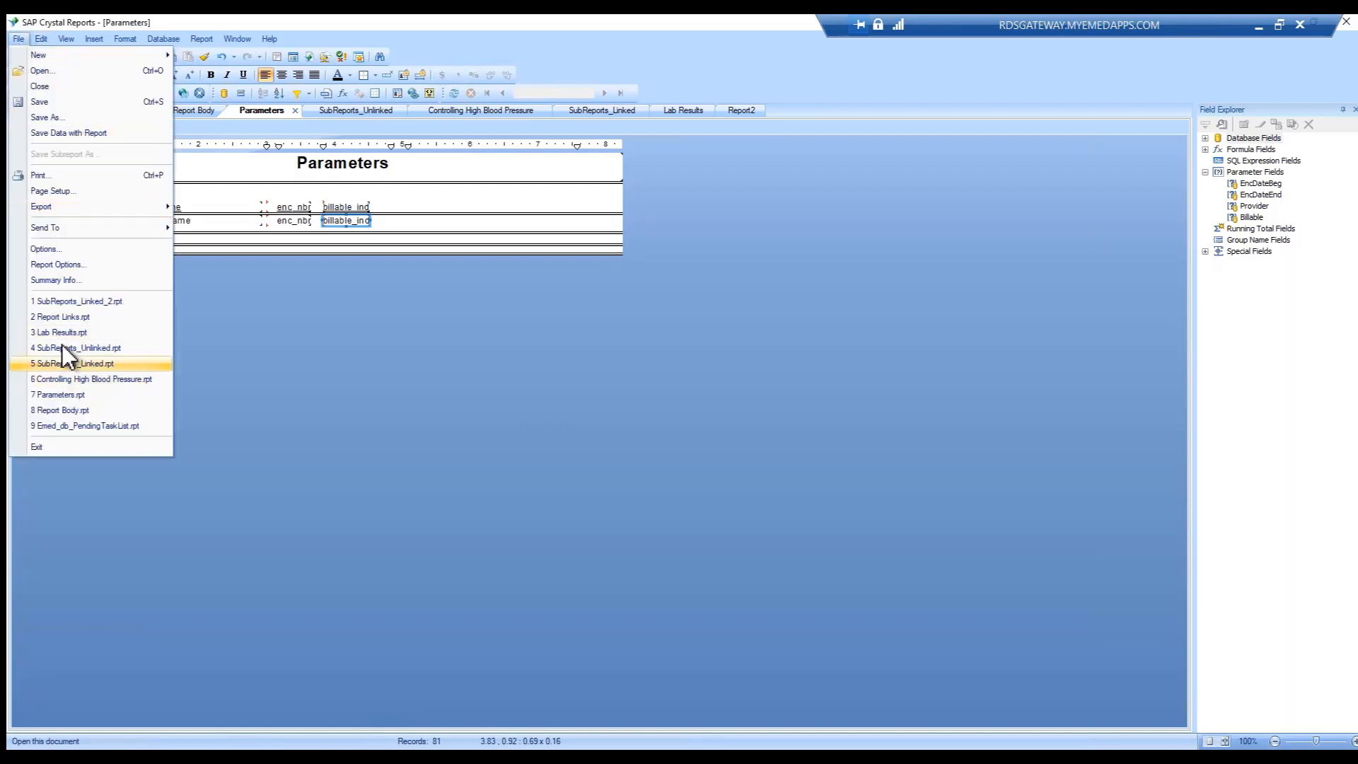
{"action": "left_click", "coordinate": [45, 249]}
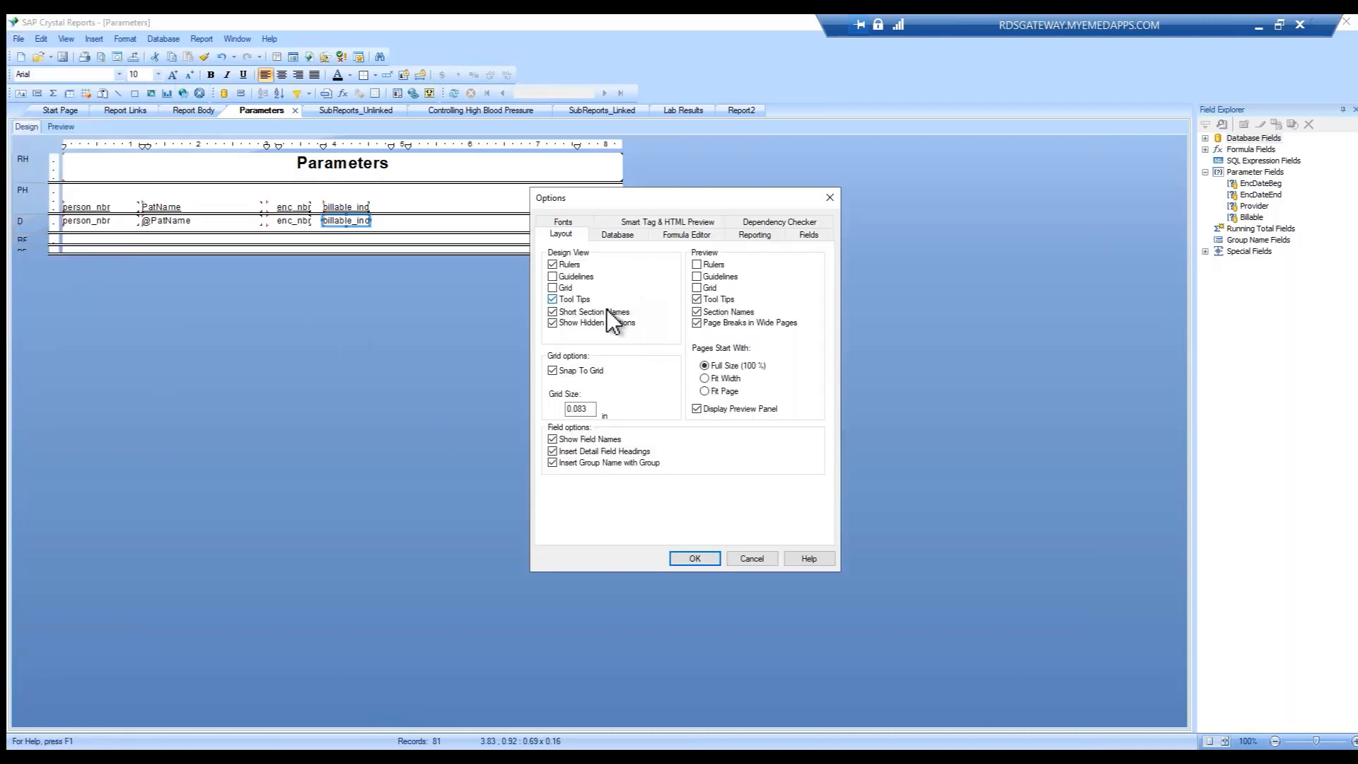
{"action": "left_click", "coordinate": [564, 312]}
{"action": "left_click", "coordinate": [695, 558]}
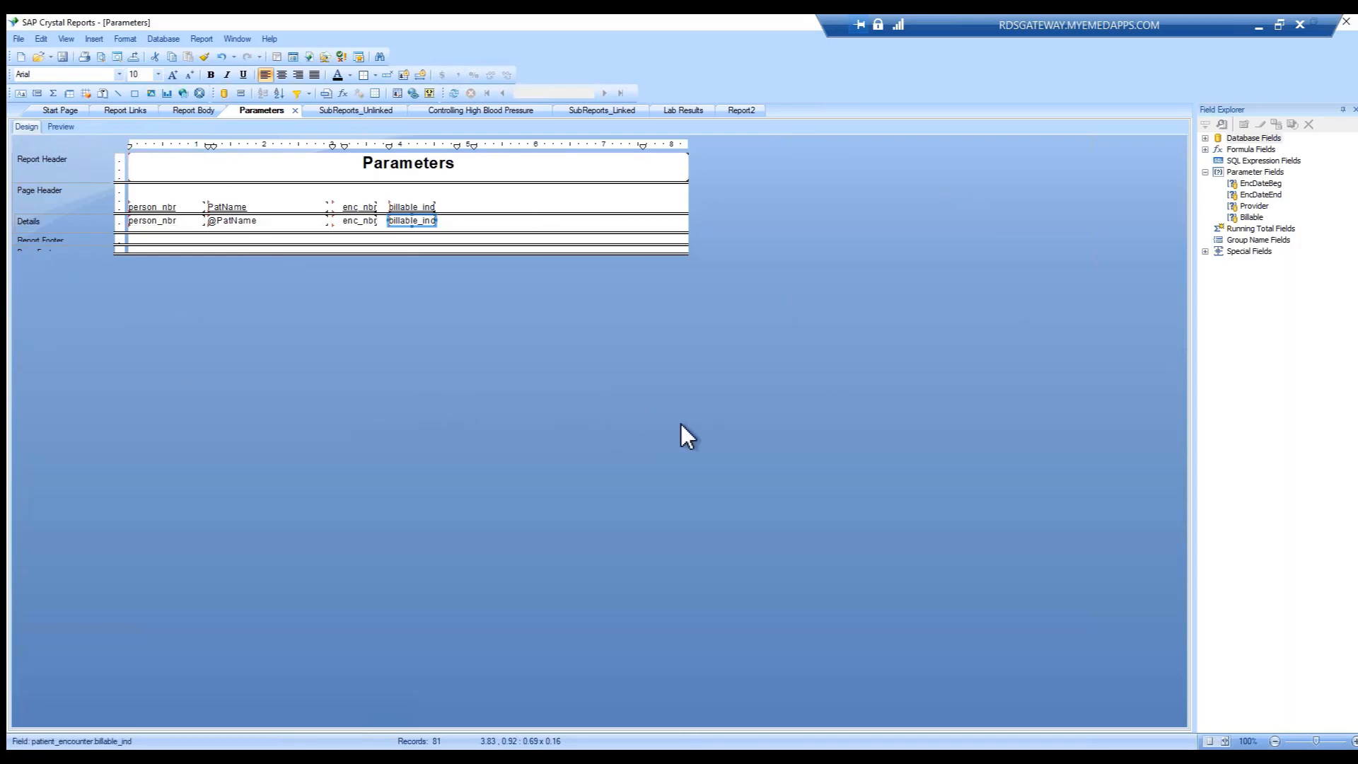
Review the general settings in the Parameters report's Report Options and leave them without applying changes.
{"action": "left_click", "coordinate": [18, 38]}
{"action": "left_click", "coordinate": [92, 267]}
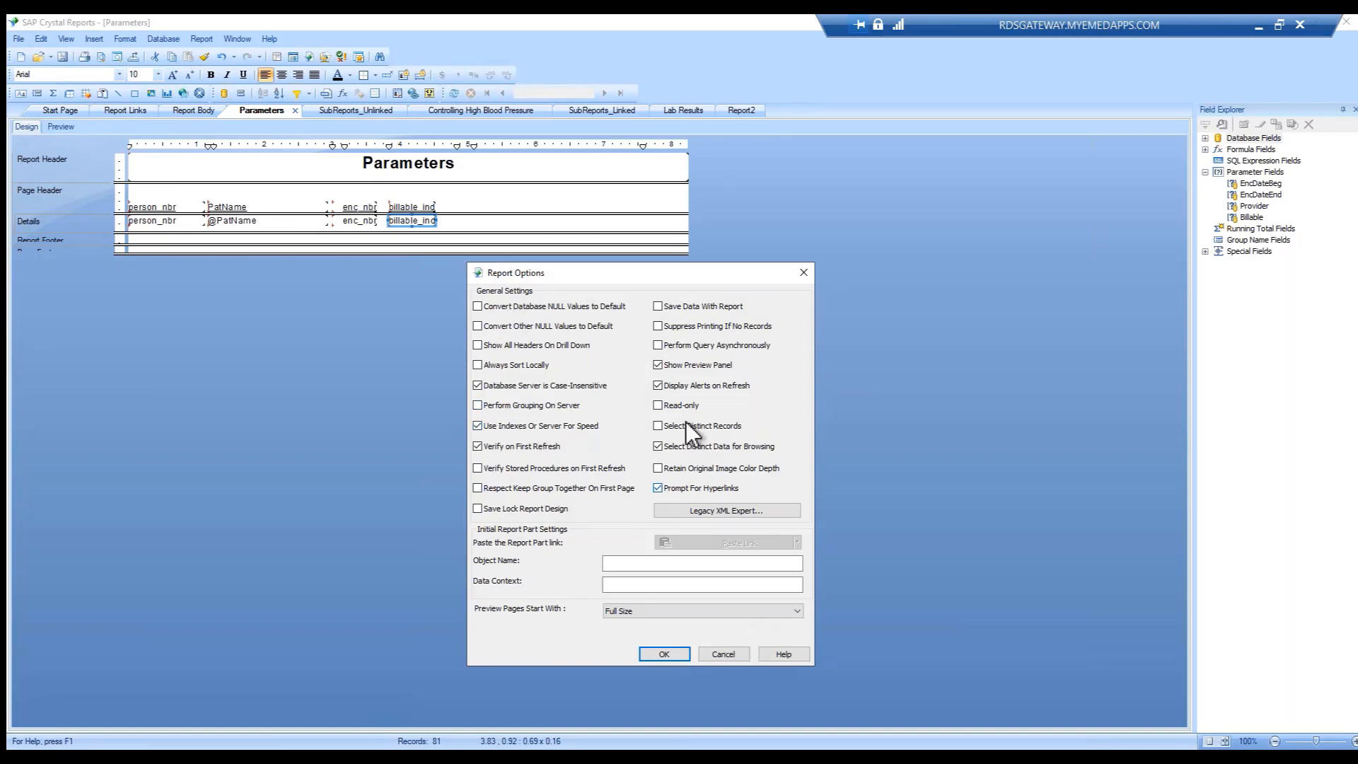
{"action": "left_click", "coordinate": [722, 654]}
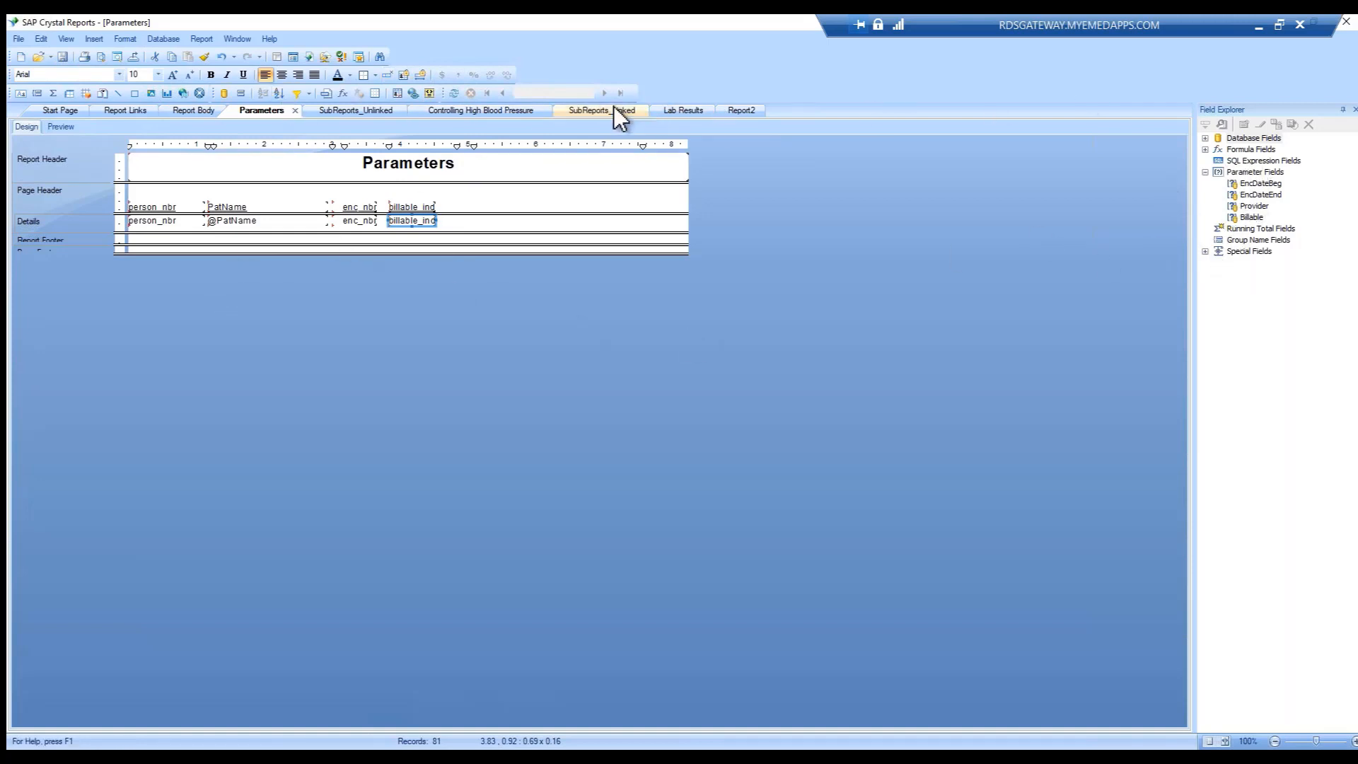
{"action": "left_click", "coordinate": [464, 111]}
{"action": "left_click", "coordinate": [621, 333]}
{"action": "right_click", "coordinate": [621, 333]}
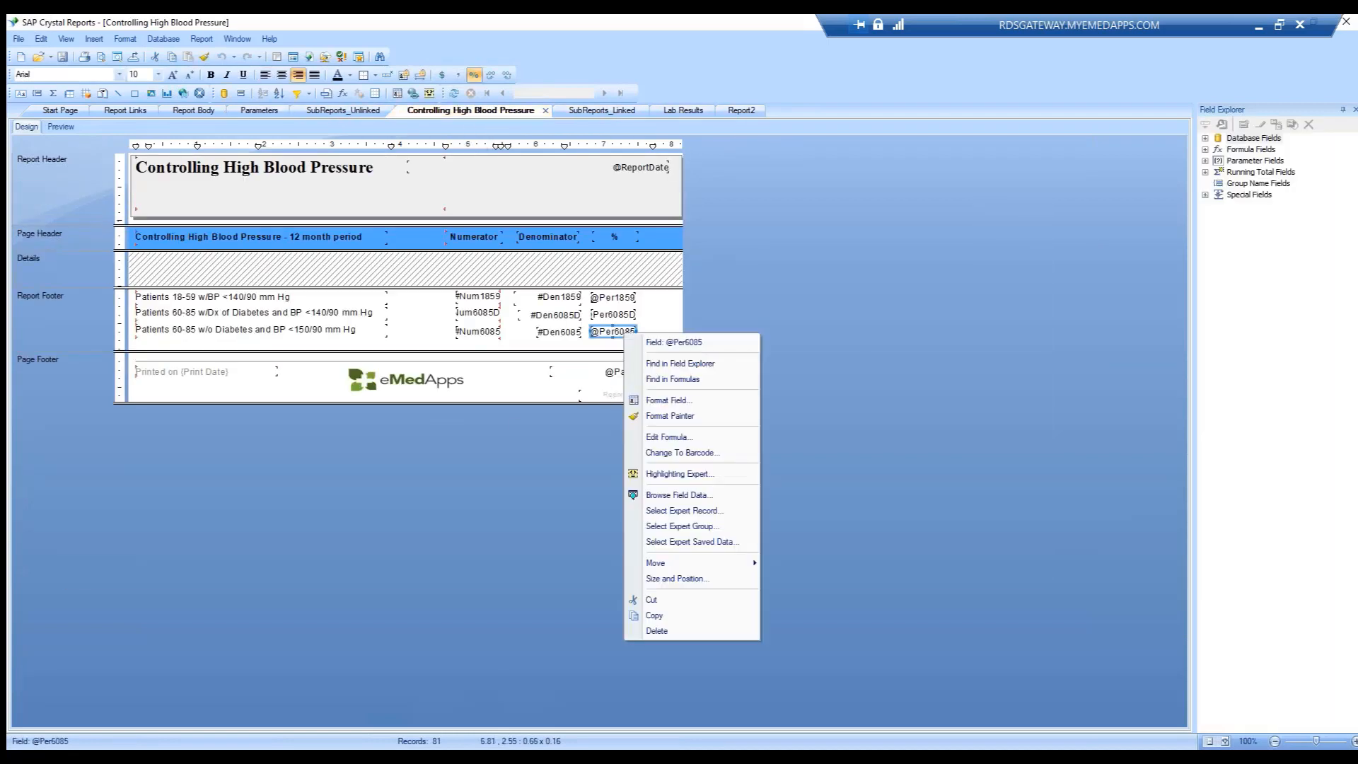
{"action": "left_click", "coordinate": [661, 437]}
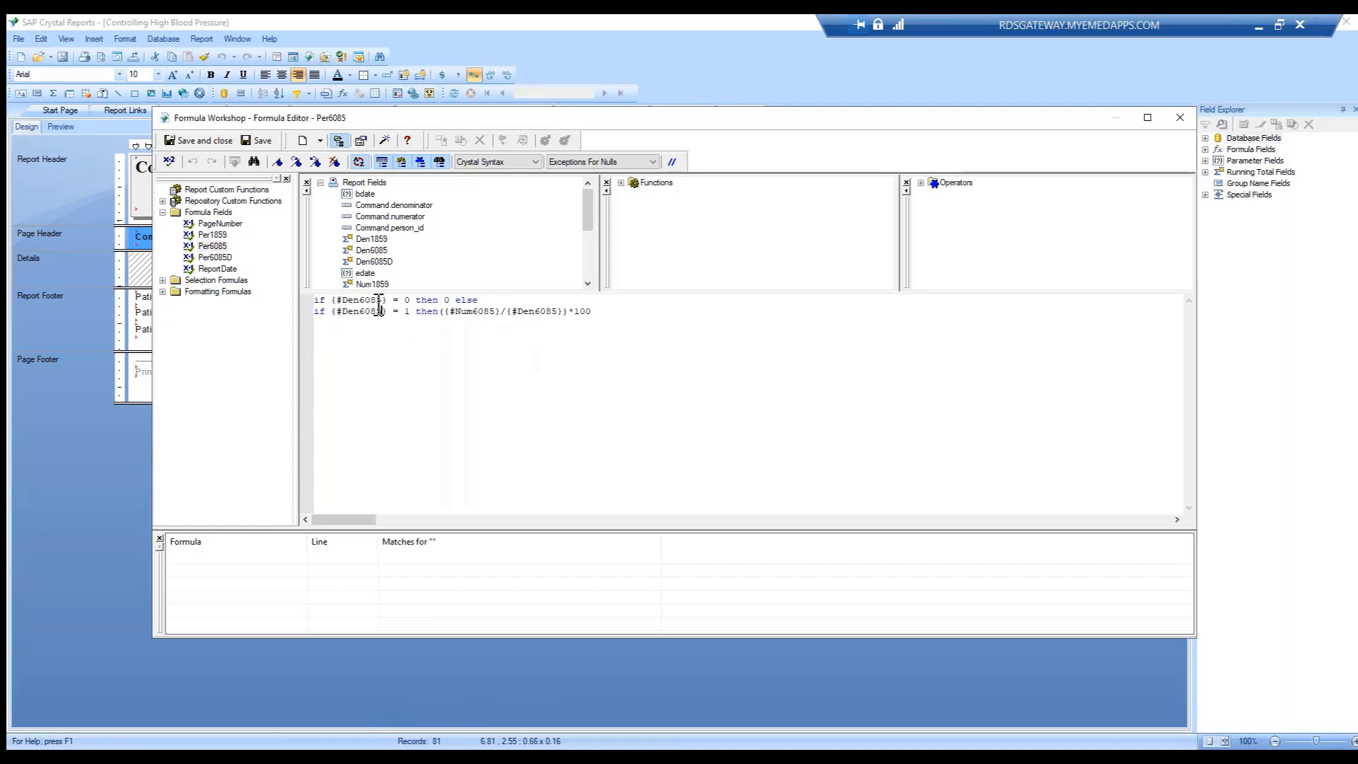
{"action": "left_click", "coordinate": [1180, 117]}
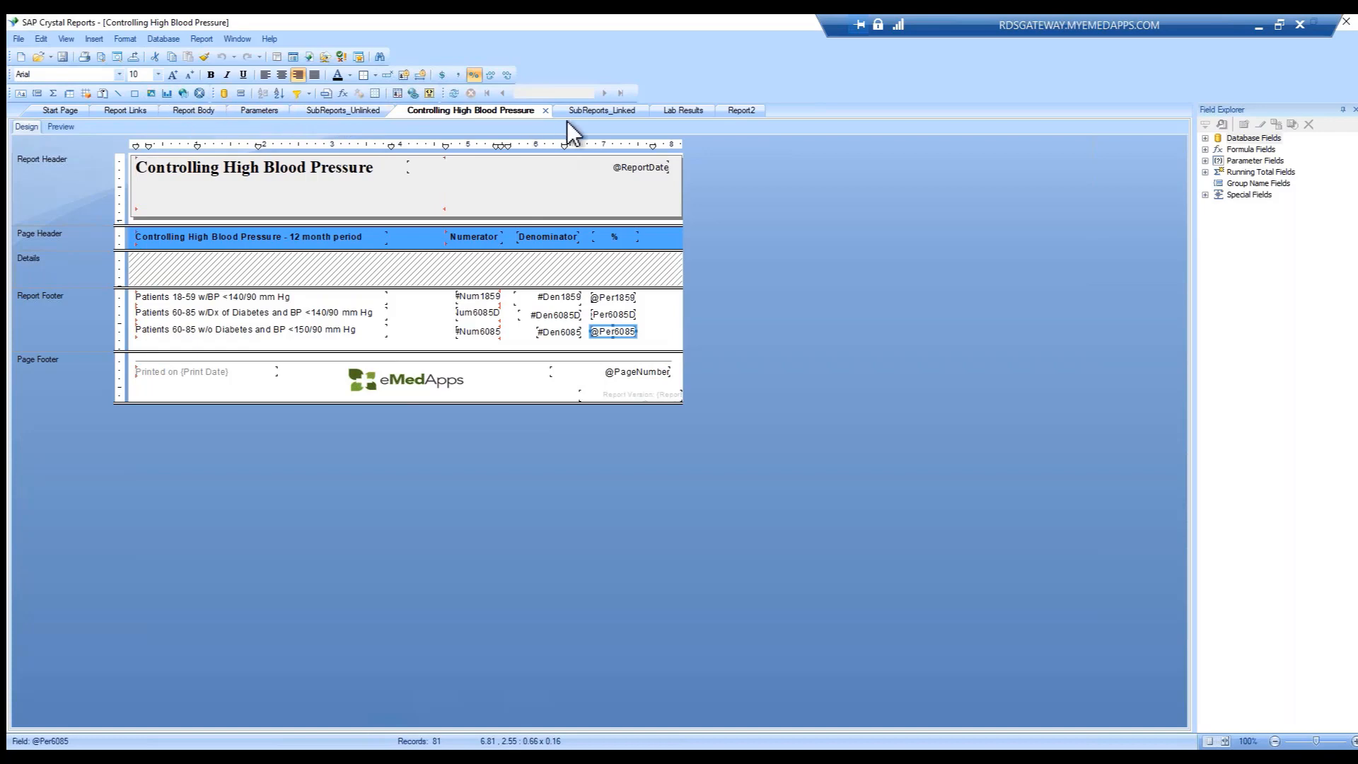
{"action": "left_click", "coordinate": [233, 112]}
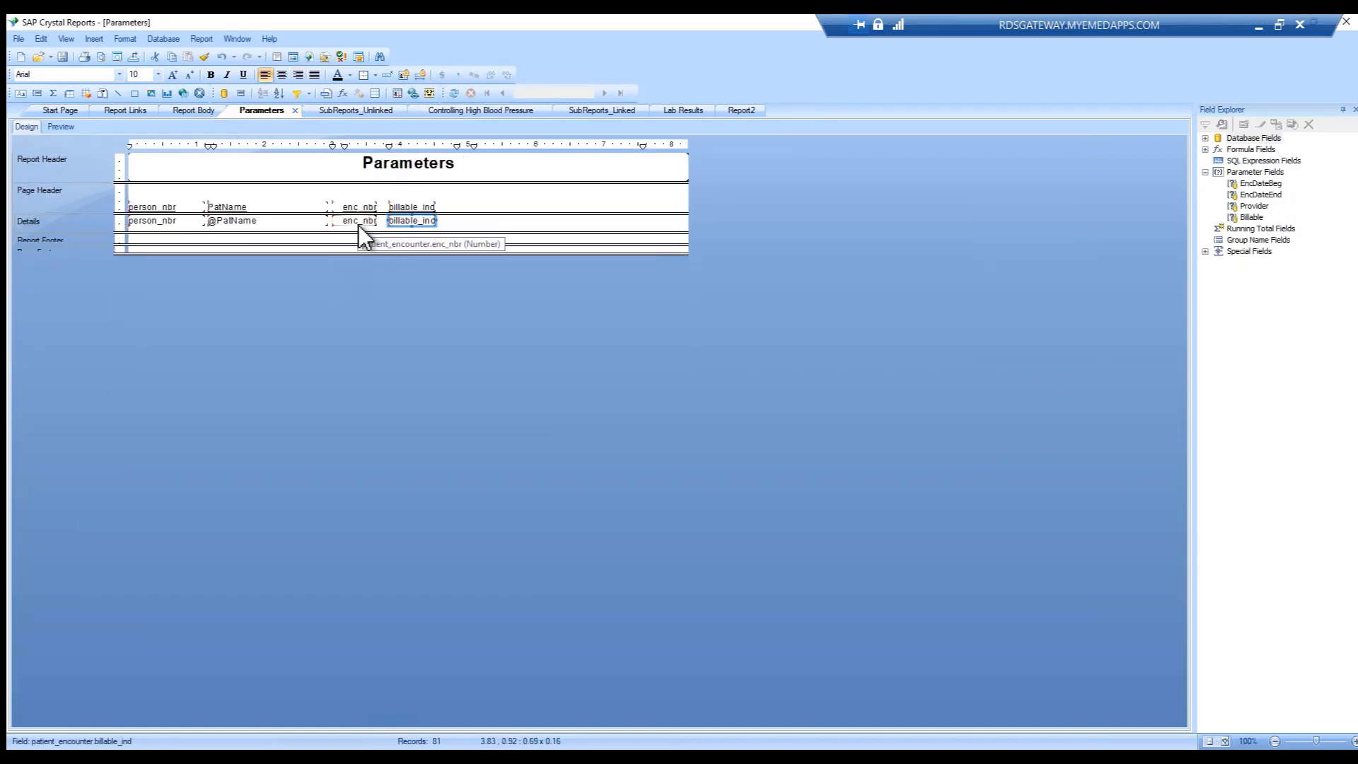
{"action": "left_click", "coordinate": [157, 41]}
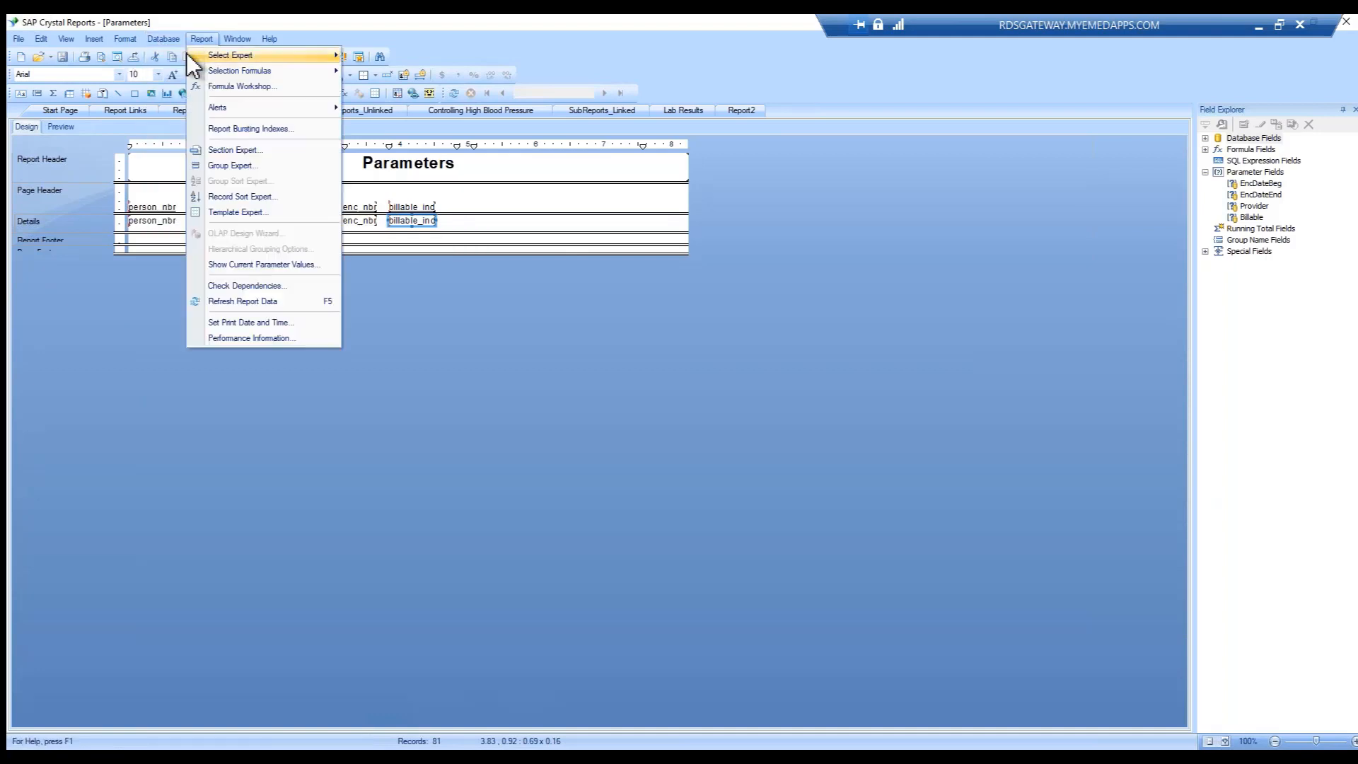
{"action": "left_click", "coordinate": [728, 161]}
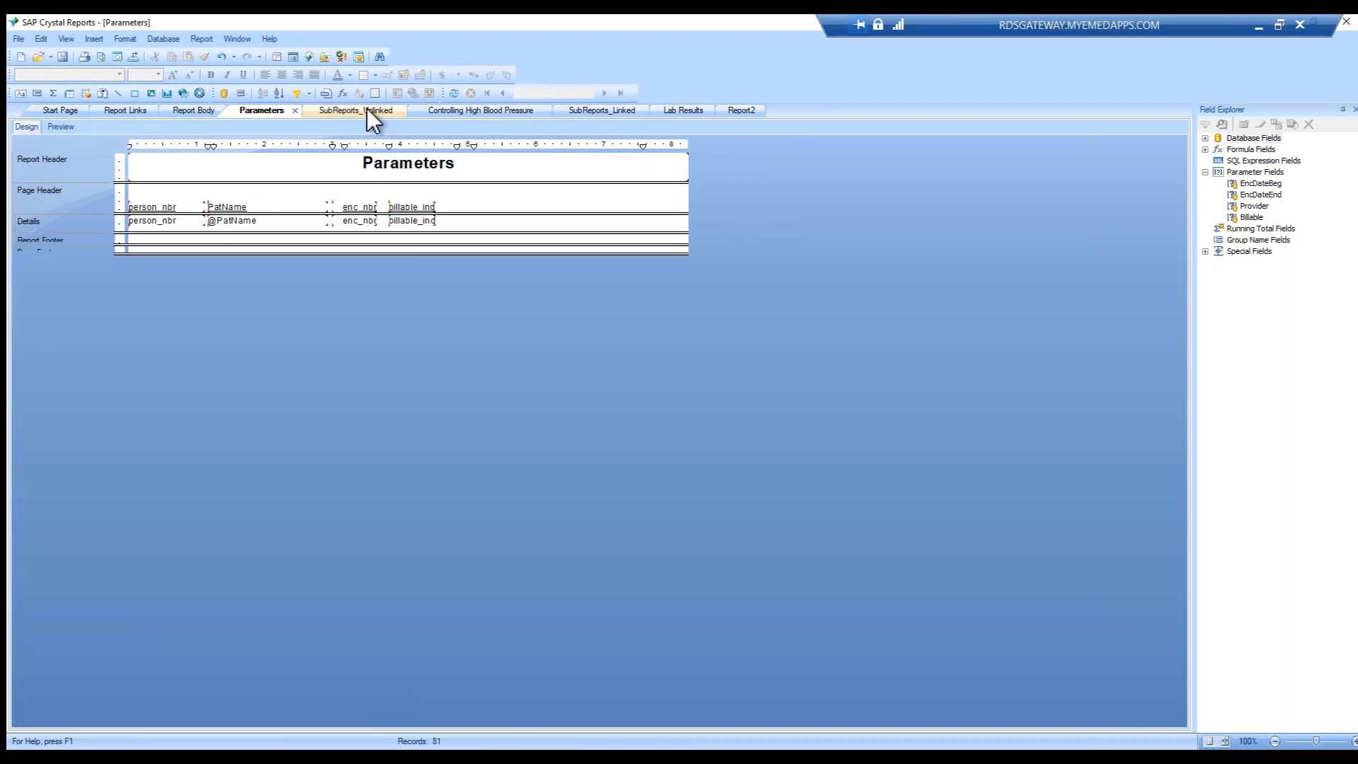
Open the existing CheckOutReport_vmw report file from the _VMW folder.
{"action": "left_click", "coordinate": [56, 110]}
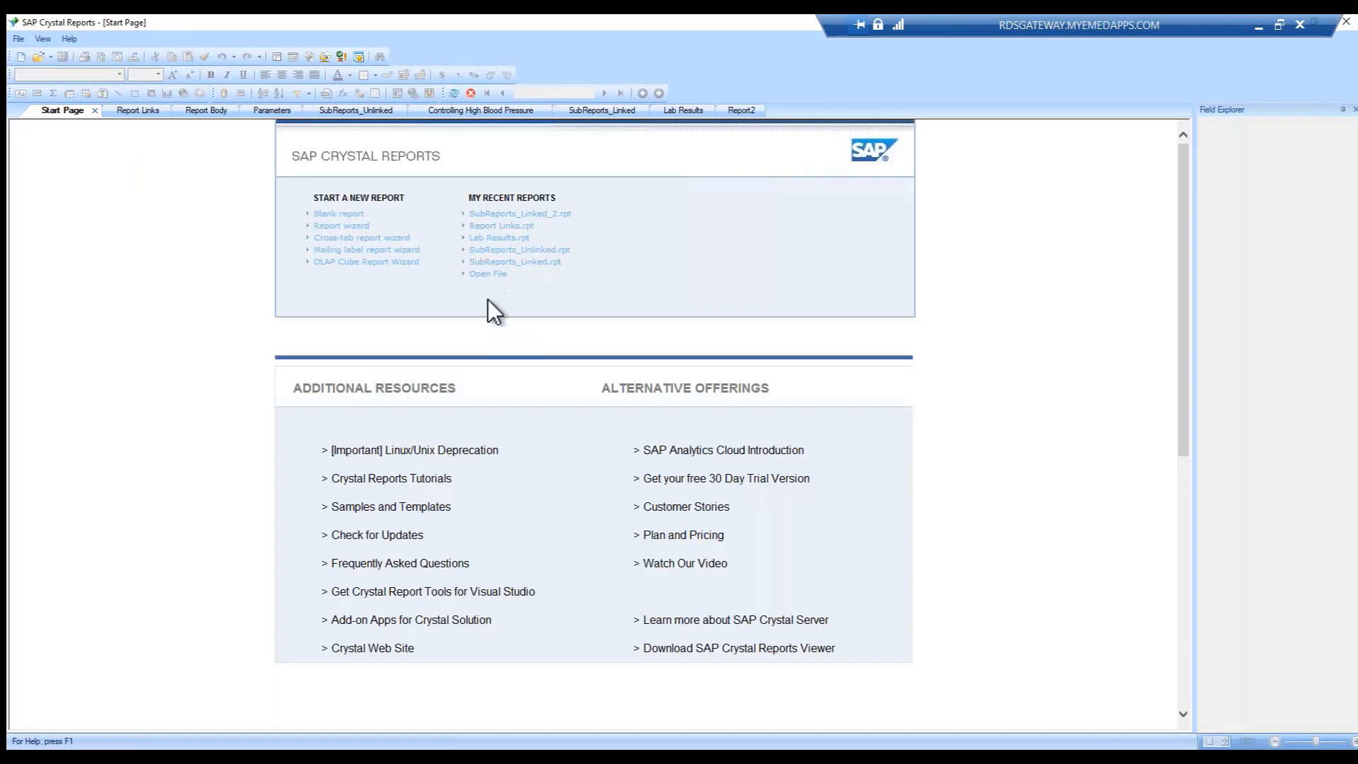
{"action": "left_click", "coordinate": [487, 276]}
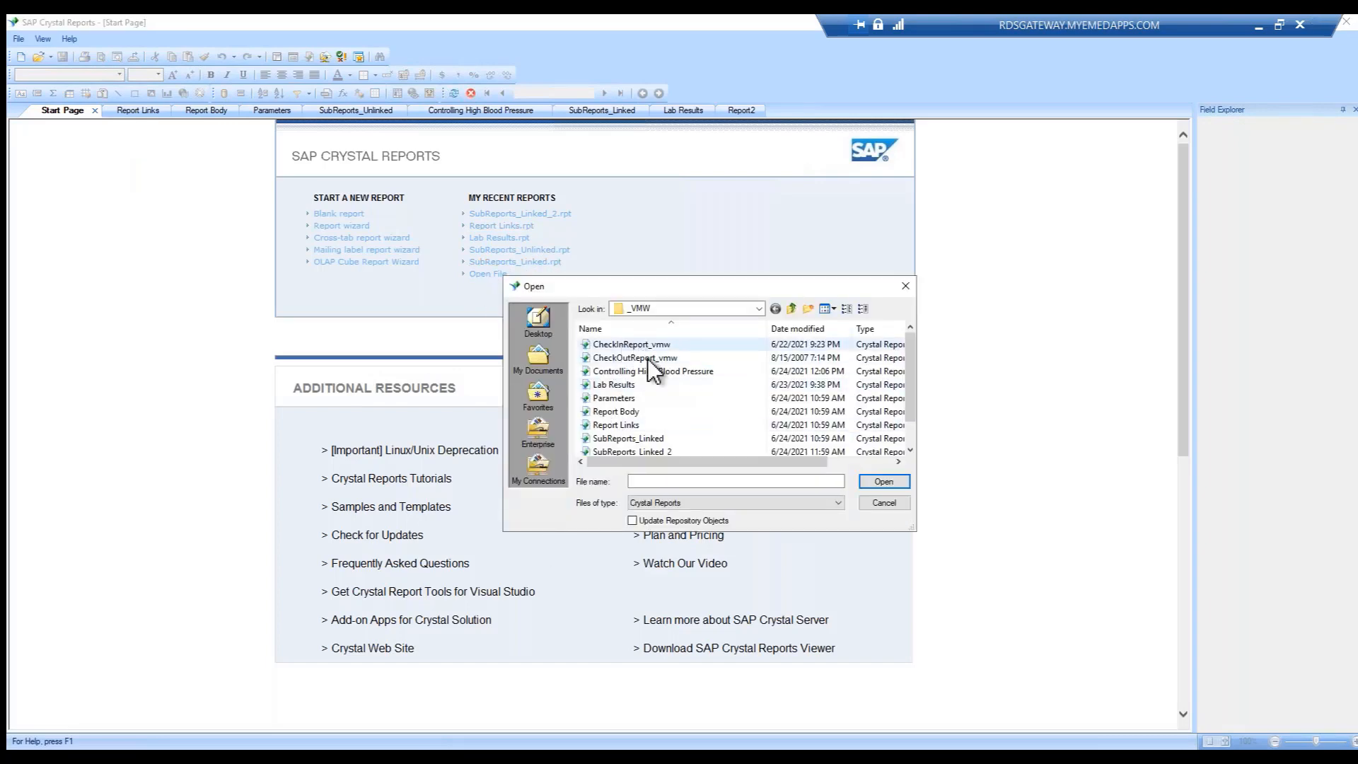
{"action": "left_click", "coordinate": [645, 360]}
{"action": "left_click", "coordinate": [885, 481]}
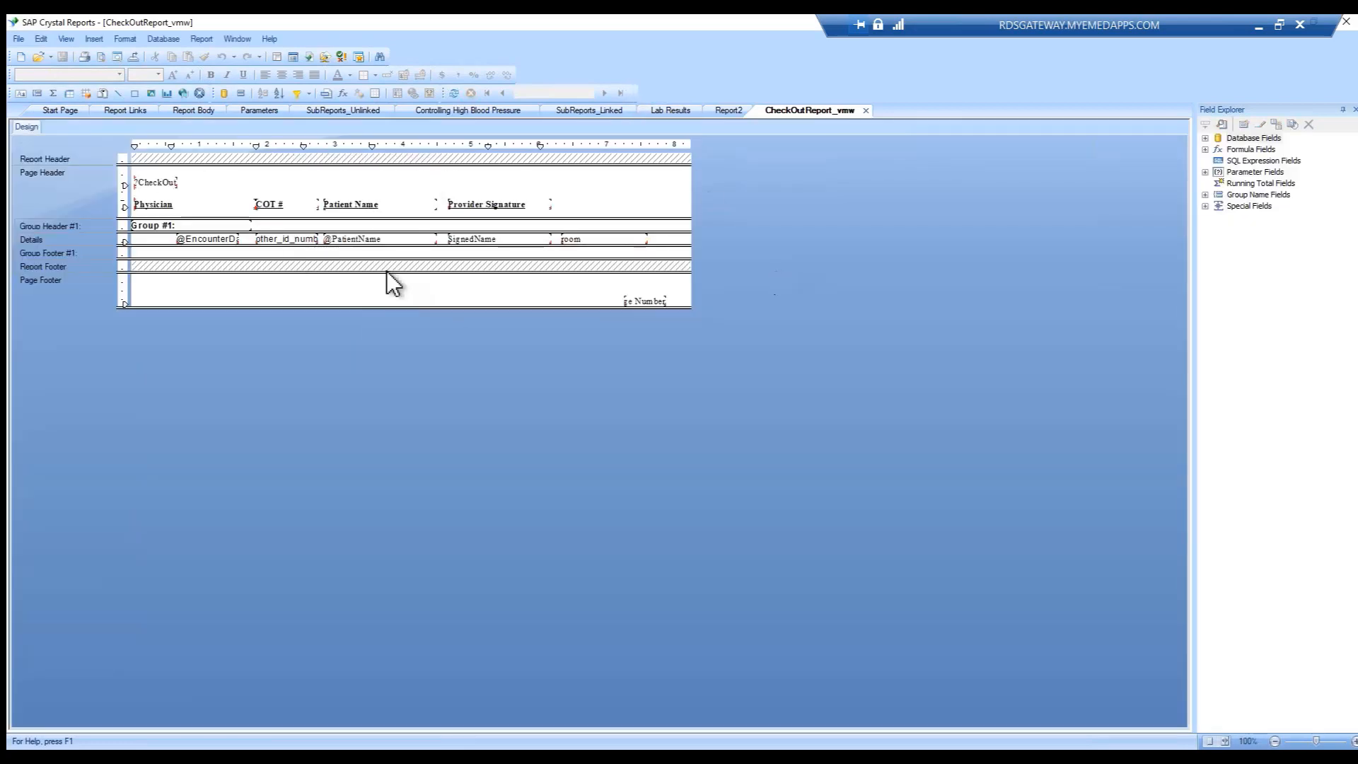
Verify the report's database, accepting the fix-up for pat_apt_hist and declining removal of the CheckOut_ table.
{"action": "left_click", "coordinate": [164, 39]}
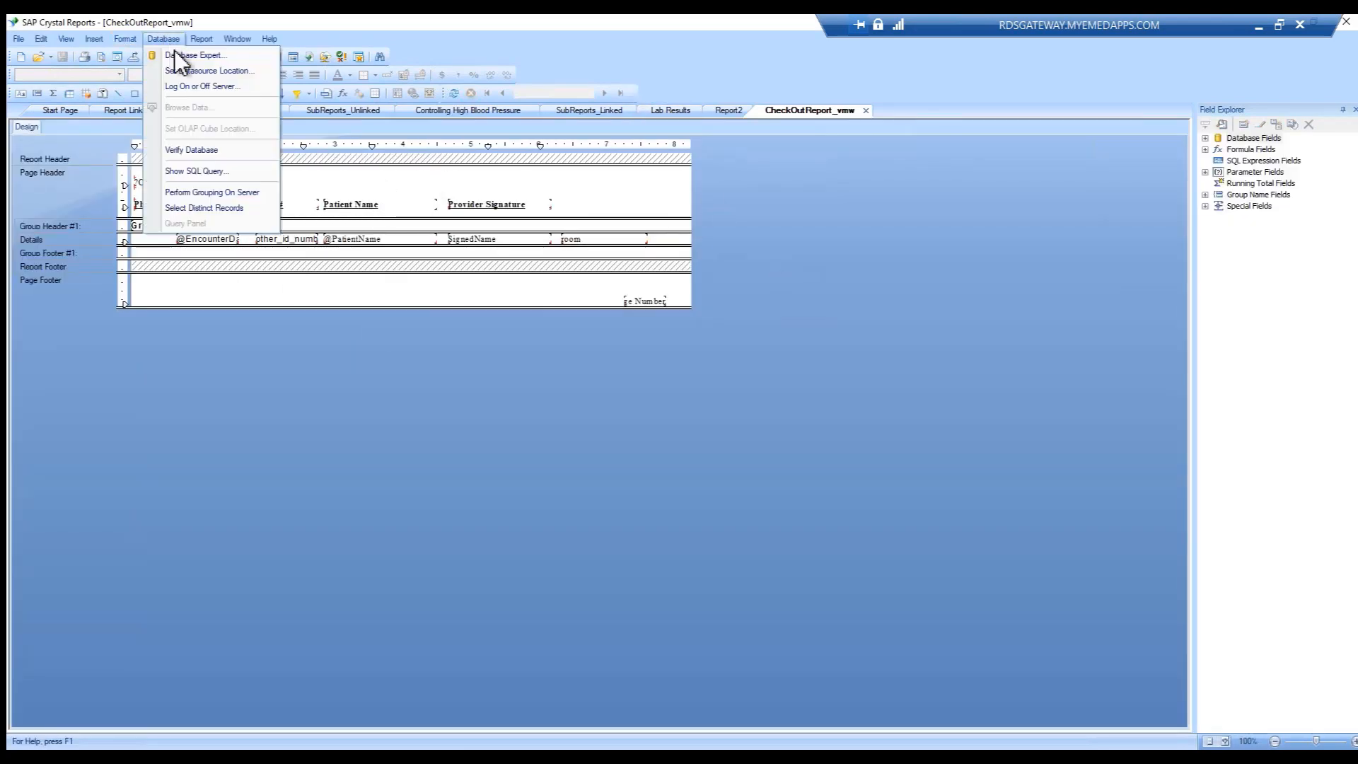
{"action": "left_click", "coordinate": [186, 149]}
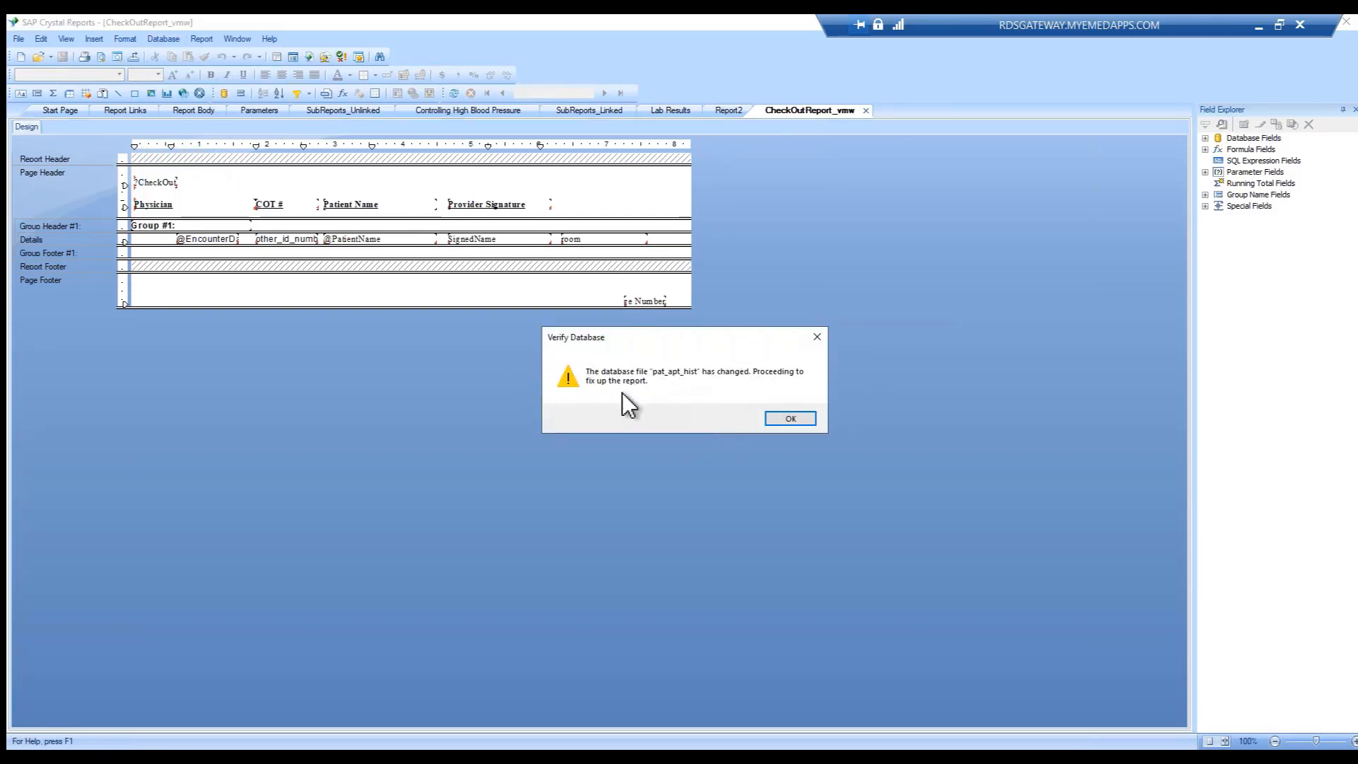
{"action": "left_click", "coordinate": [794, 419]}
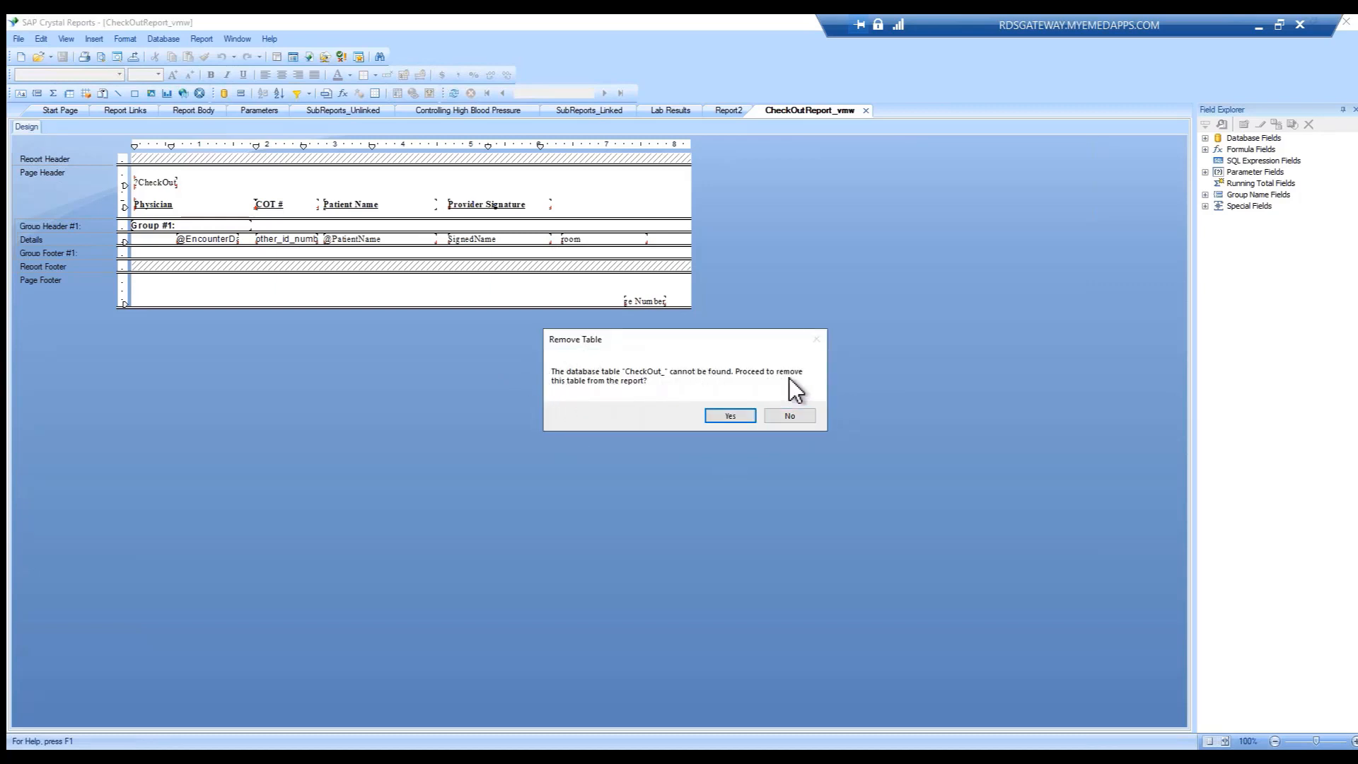
{"action": "left_click", "coordinate": [786, 416]}
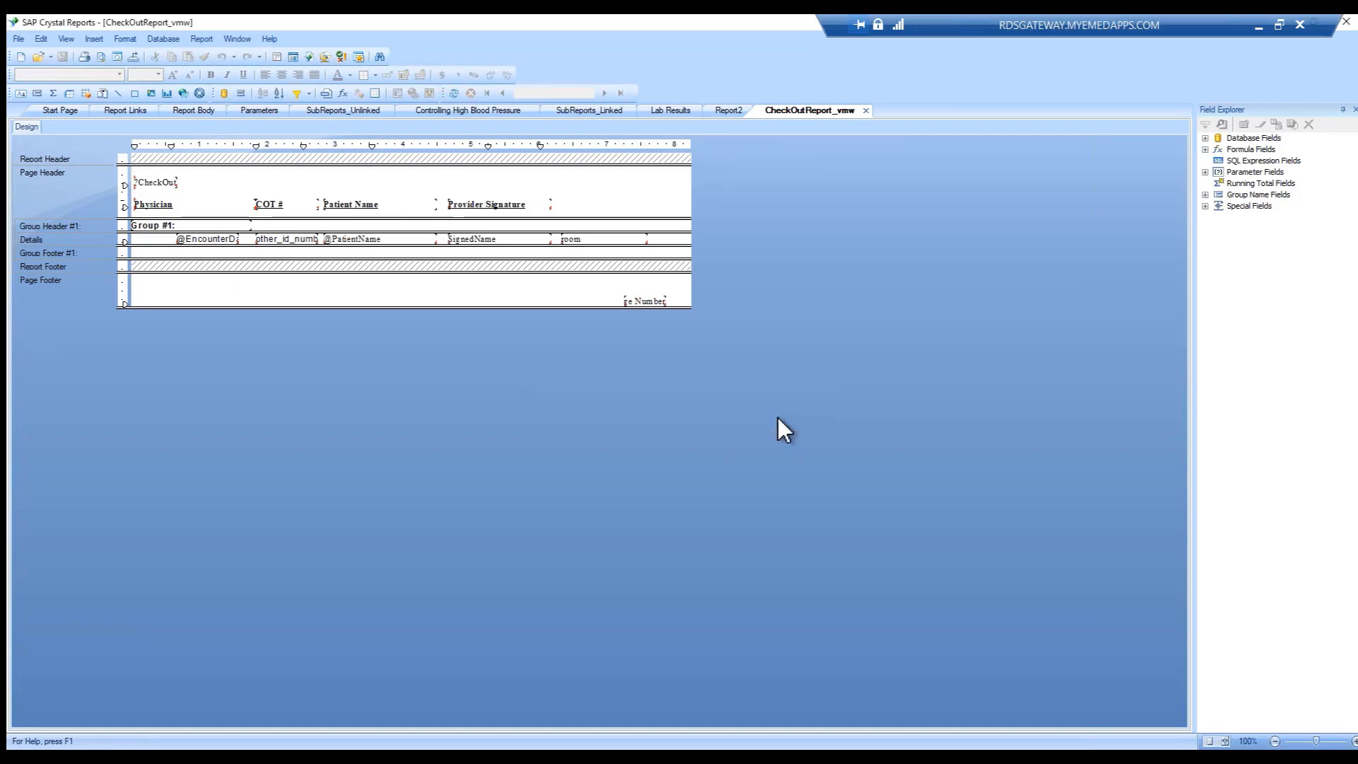
{"action": "left_click", "coordinate": [785, 416]}
{"action": "left_click", "coordinate": [739, 418]}
Update the CheckOutReport_vmw report's datasource location by replacing its current NGPROD data source with the available NGPROD connection.
{"action": "left_click", "coordinate": [165, 41]}
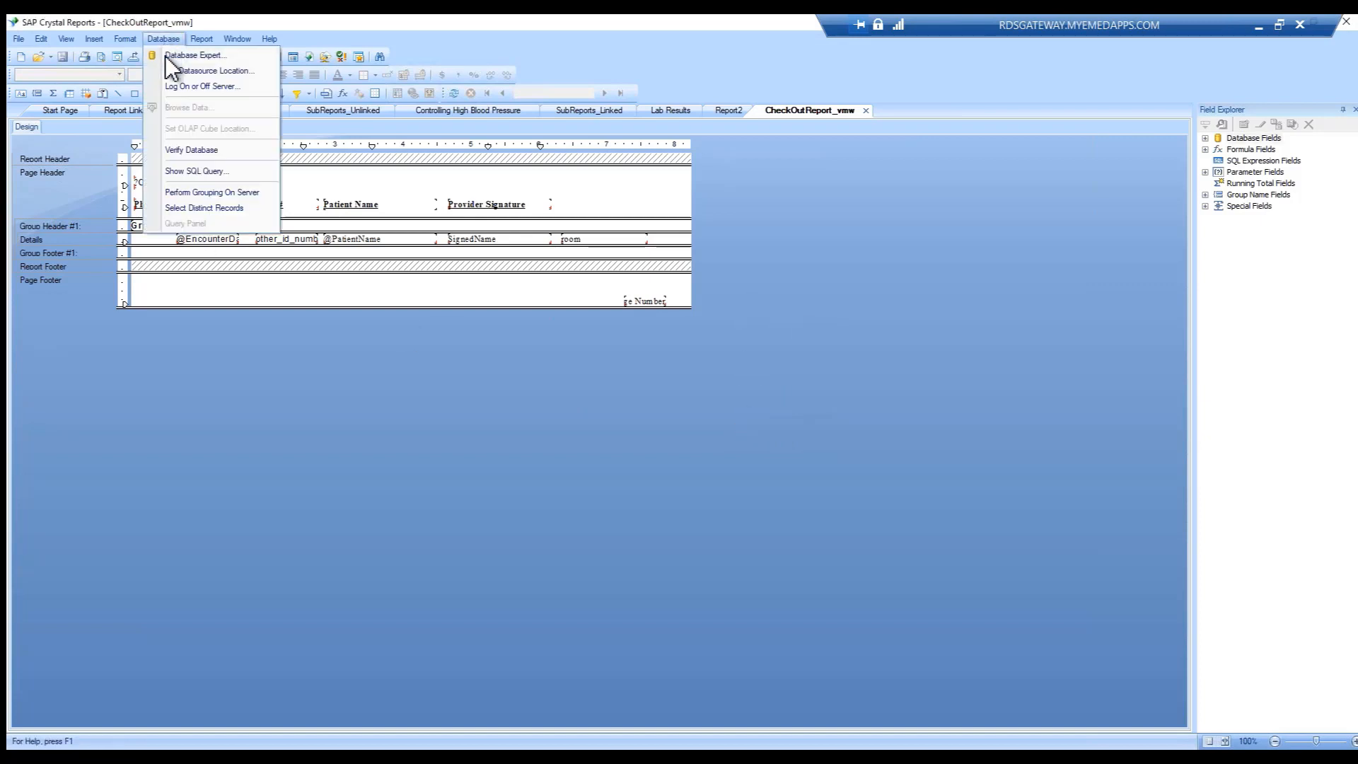
{"action": "left_click", "coordinate": [214, 73]}
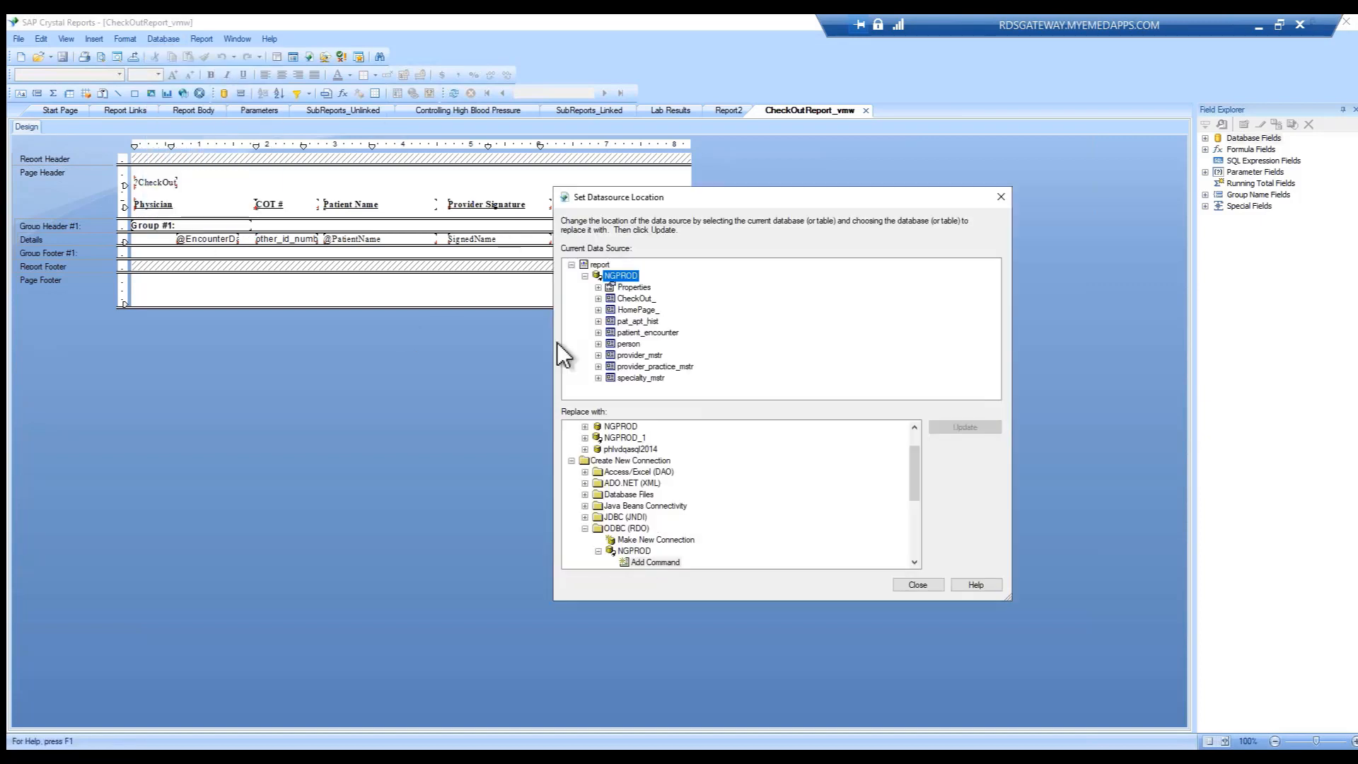
{"action": "left_click", "coordinate": [622, 428]}
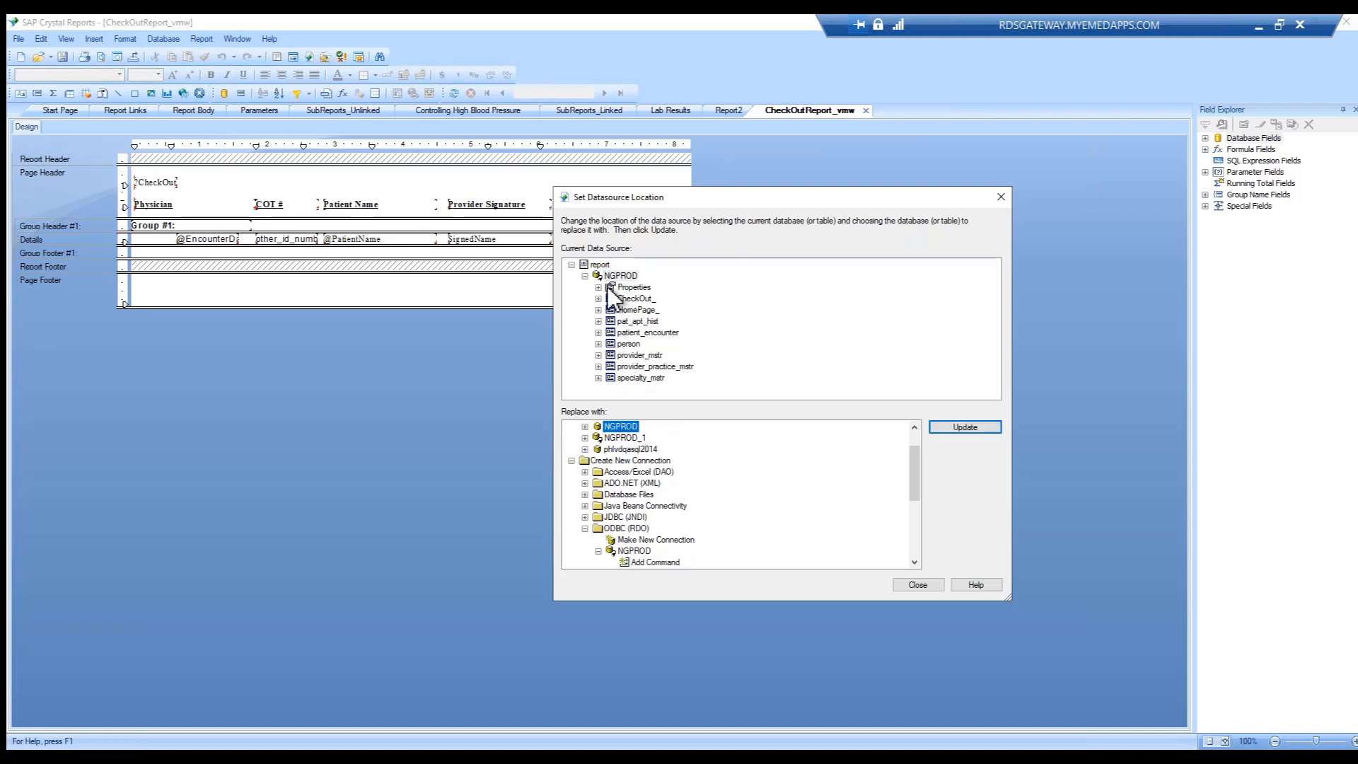
{"action": "left_click", "coordinate": [624, 277]}
{"action": "left_click", "coordinate": [620, 429]}
{"action": "left_click", "coordinate": [618, 278]}
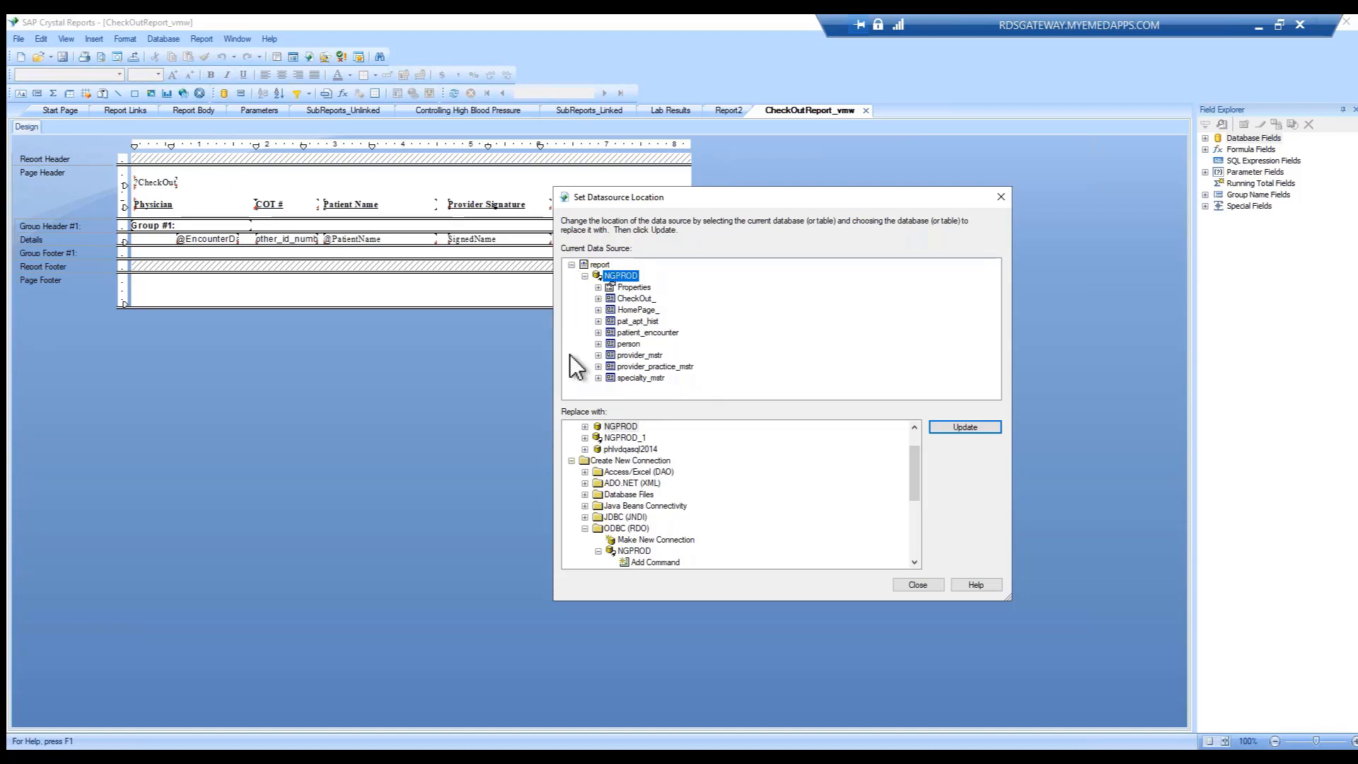
{"action": "left_click", "coordinate": [598, 288]}
{"action": "left_click", "coordinate": [957, 427]}
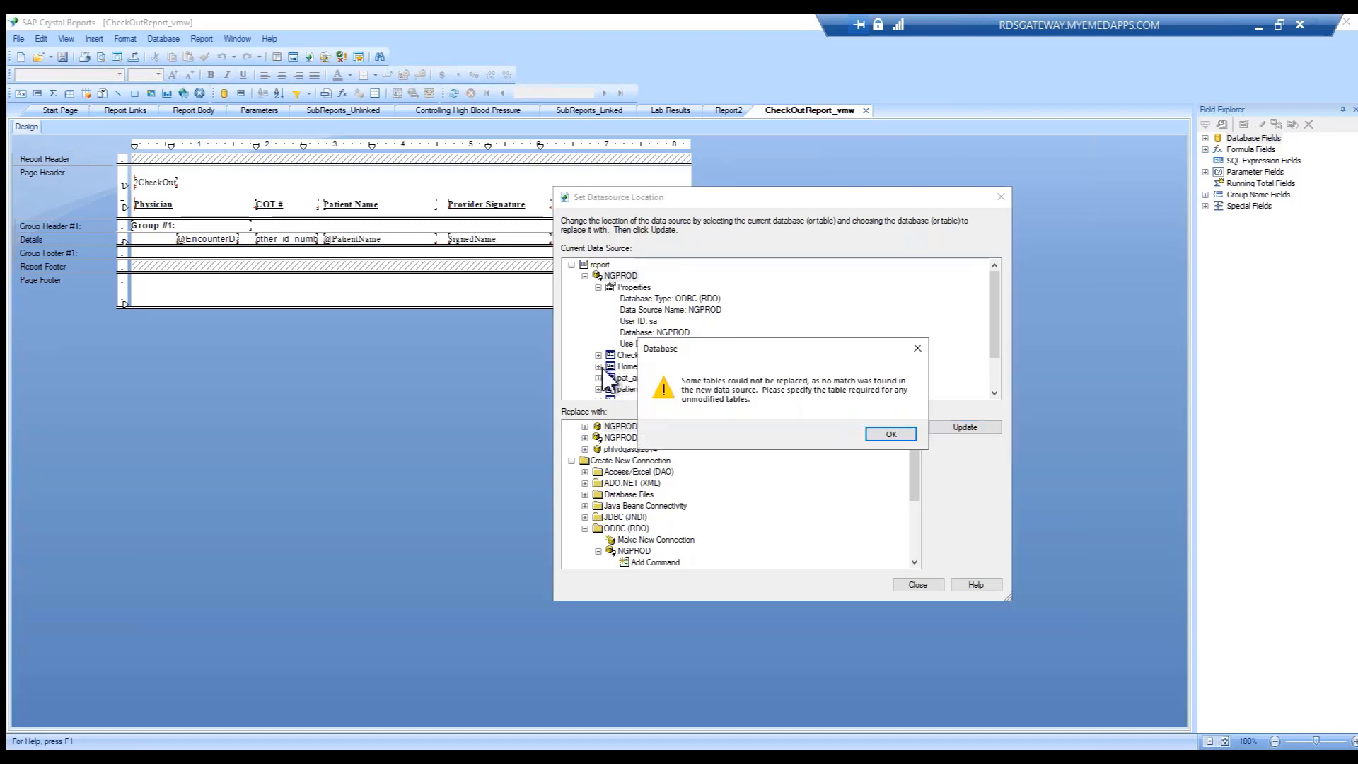
{"action": "left_click", "coordinate": [891, 434]}
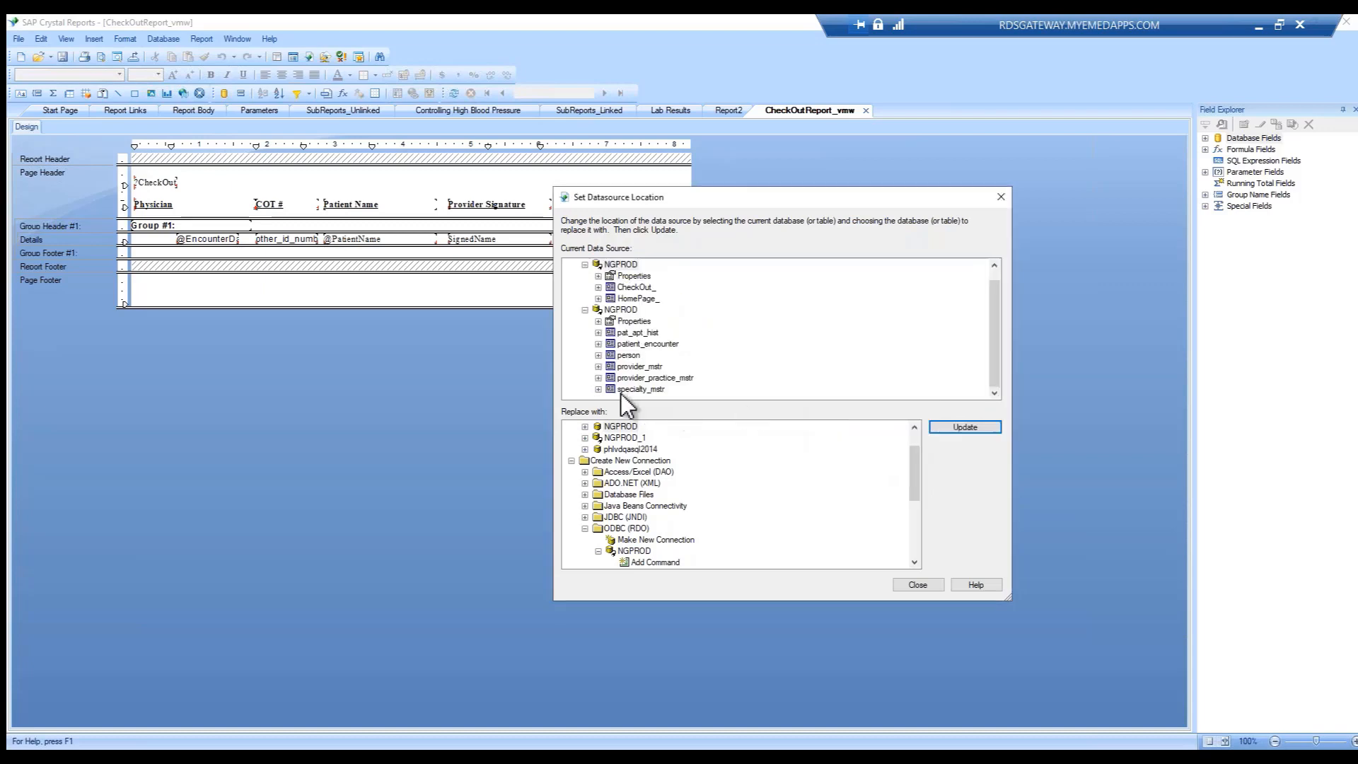
Examine the properties of the HomePage_ table in the current data source, and leave the datasource location settings.
{"action": "left_click", "coordinate": [599, 299]}
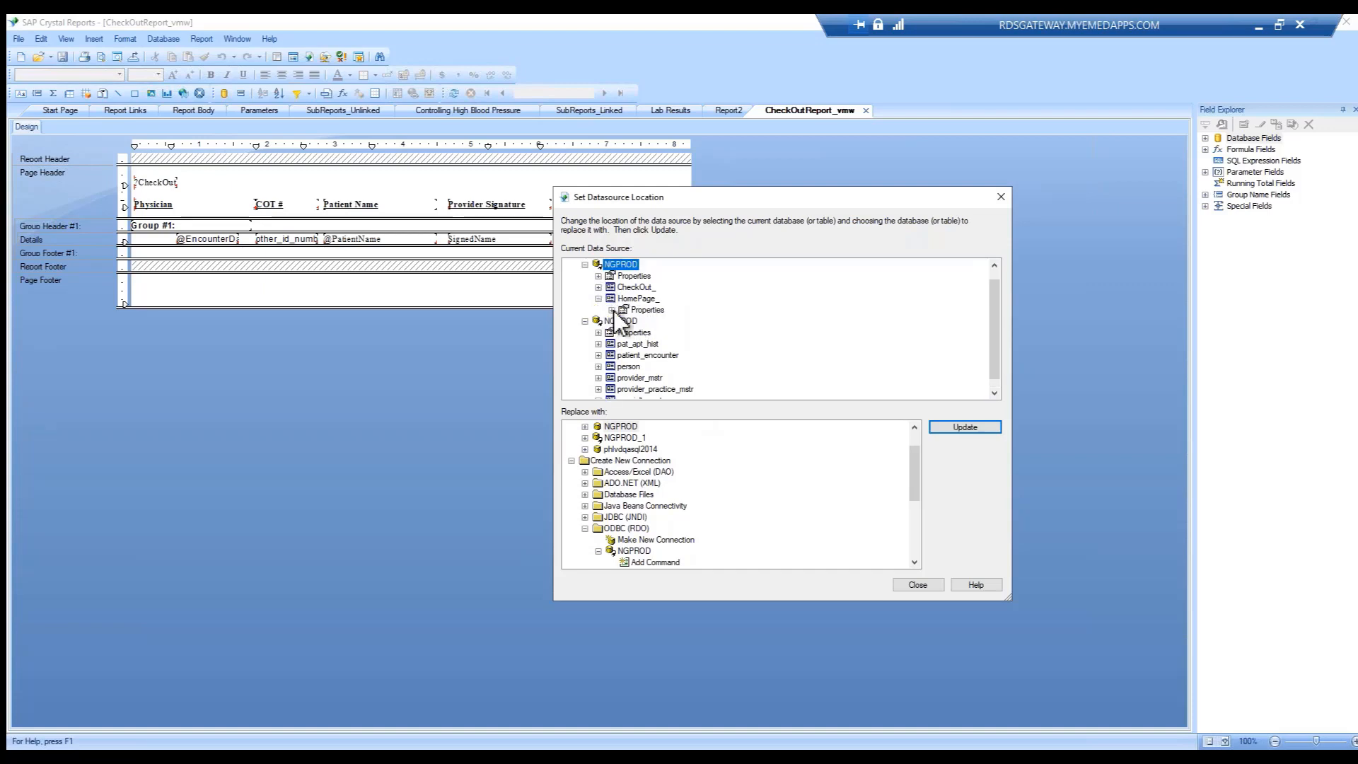
{"action": "left_click", "coordinate": [613, 310]}
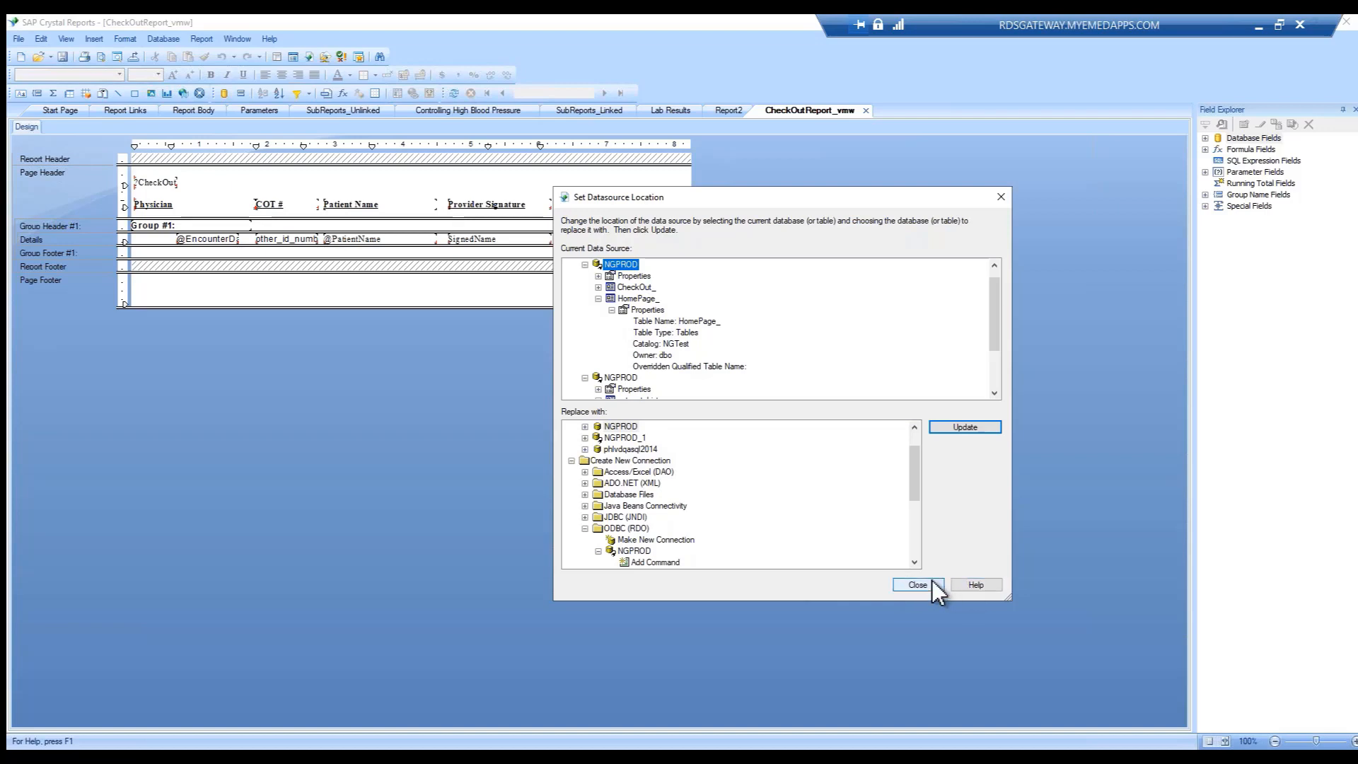
{"action": "left_click", "coordinate": [1001, 198]}
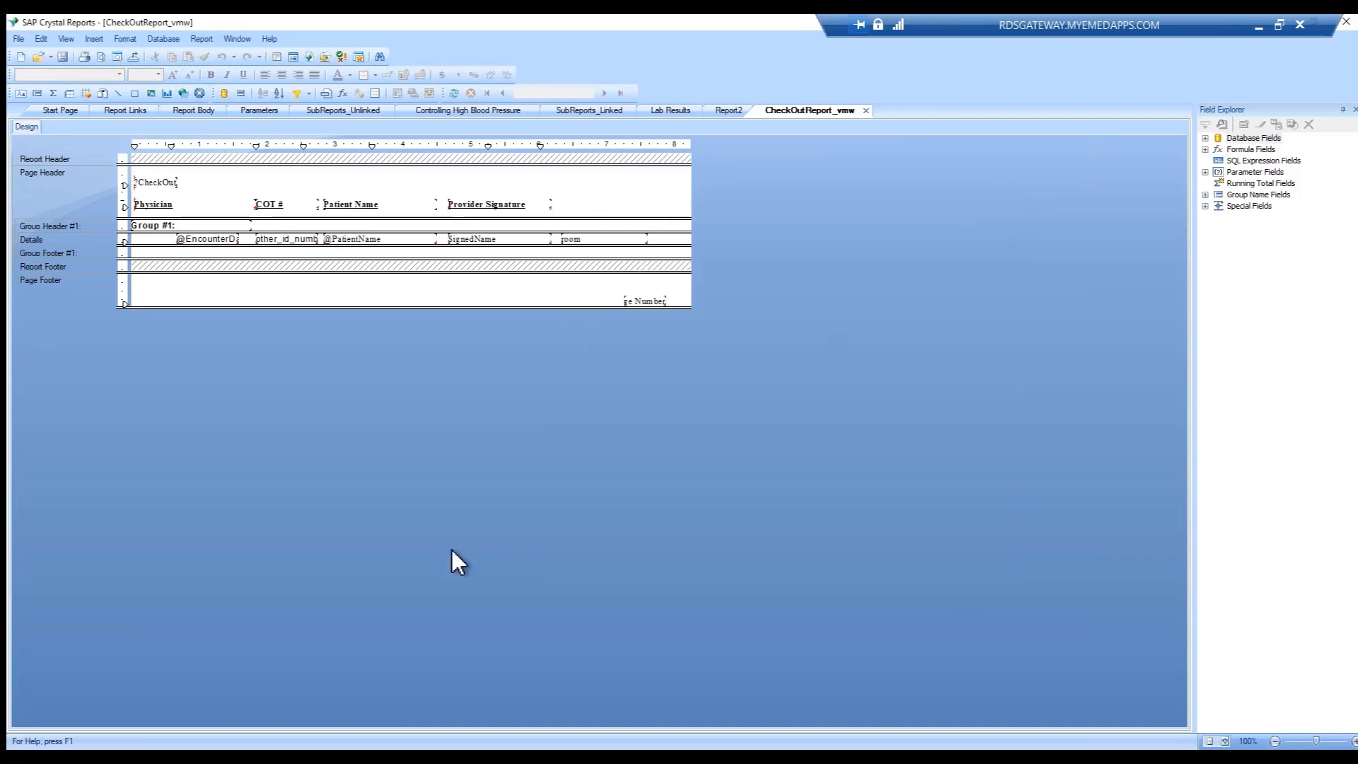
{"action": "left_click", "coordinate": [157, 41]}
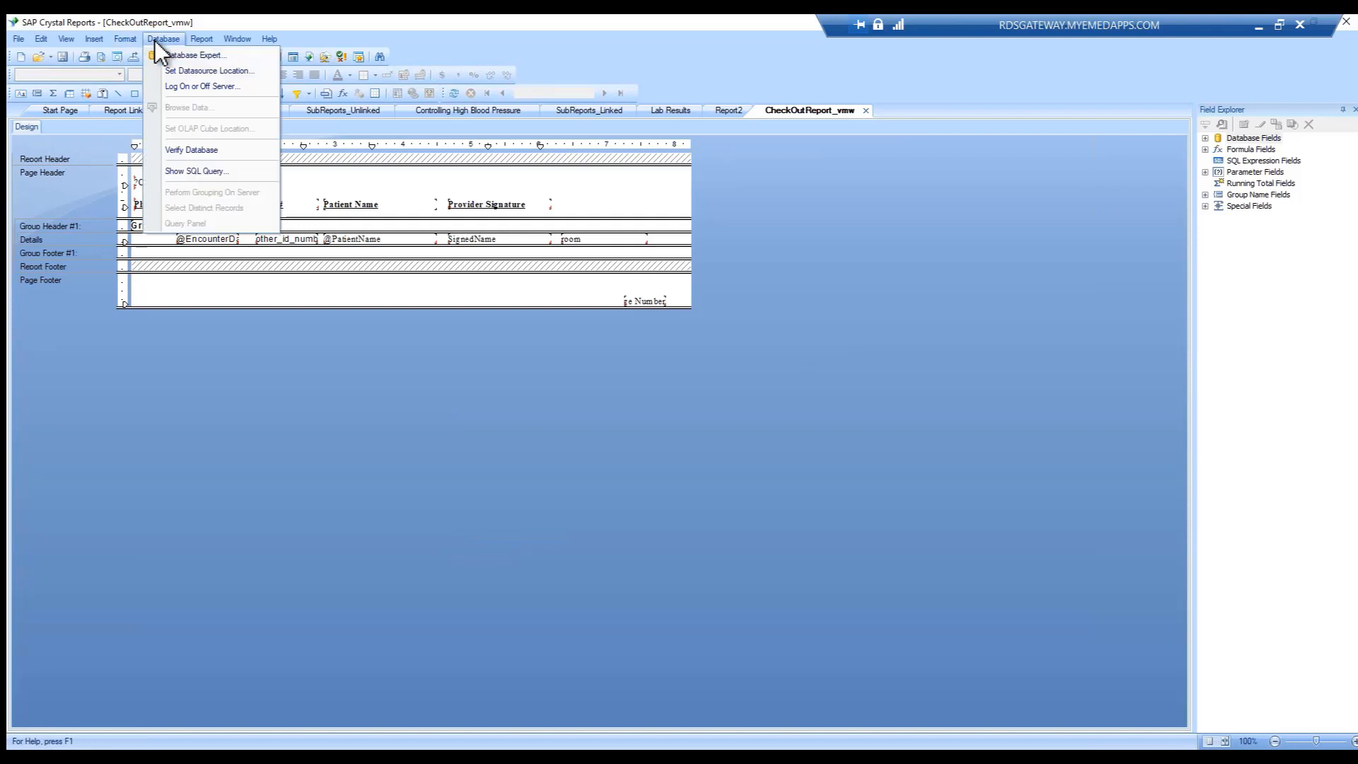
{"action": "left_click", "coordinate": [194, 170]}
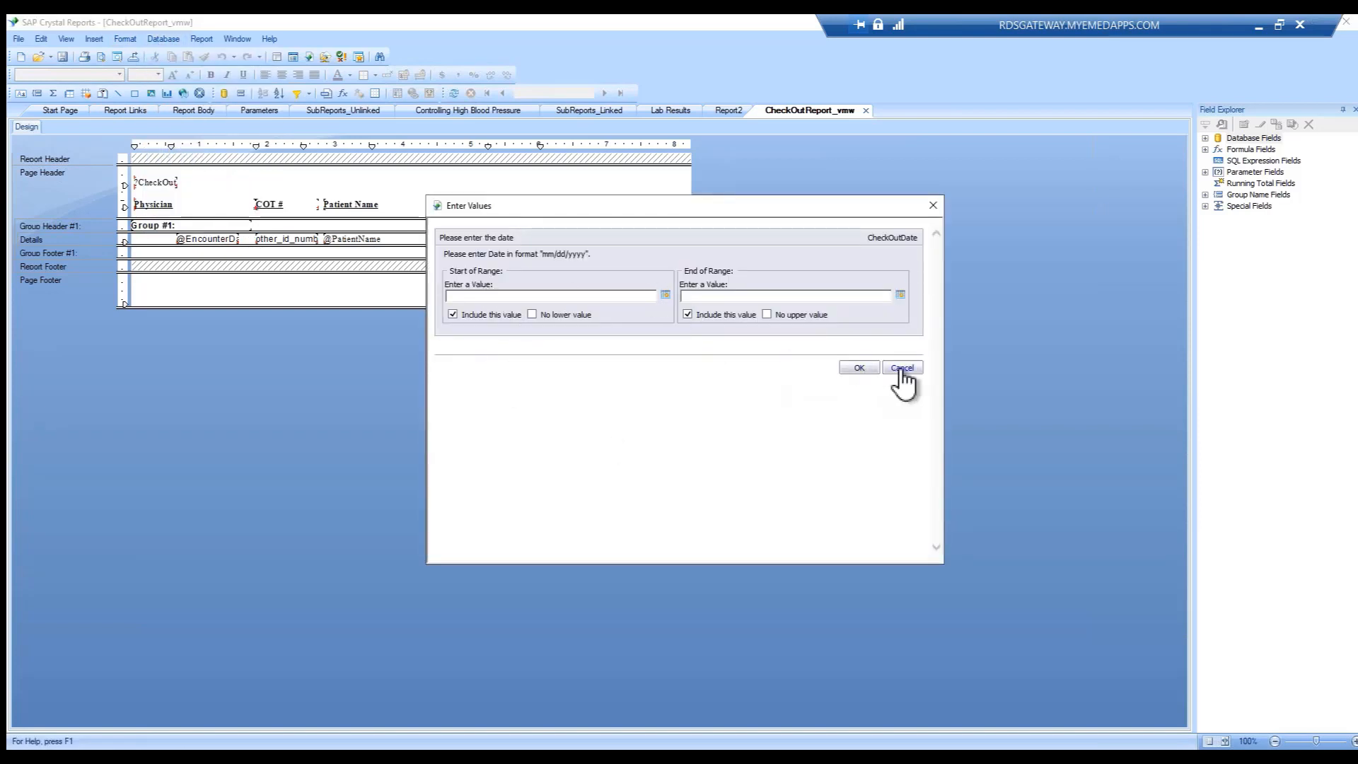
{"action": "left_click", "coordinate": [665, 295]}
{"action": "left_click", "coordinate": [701, 338]}
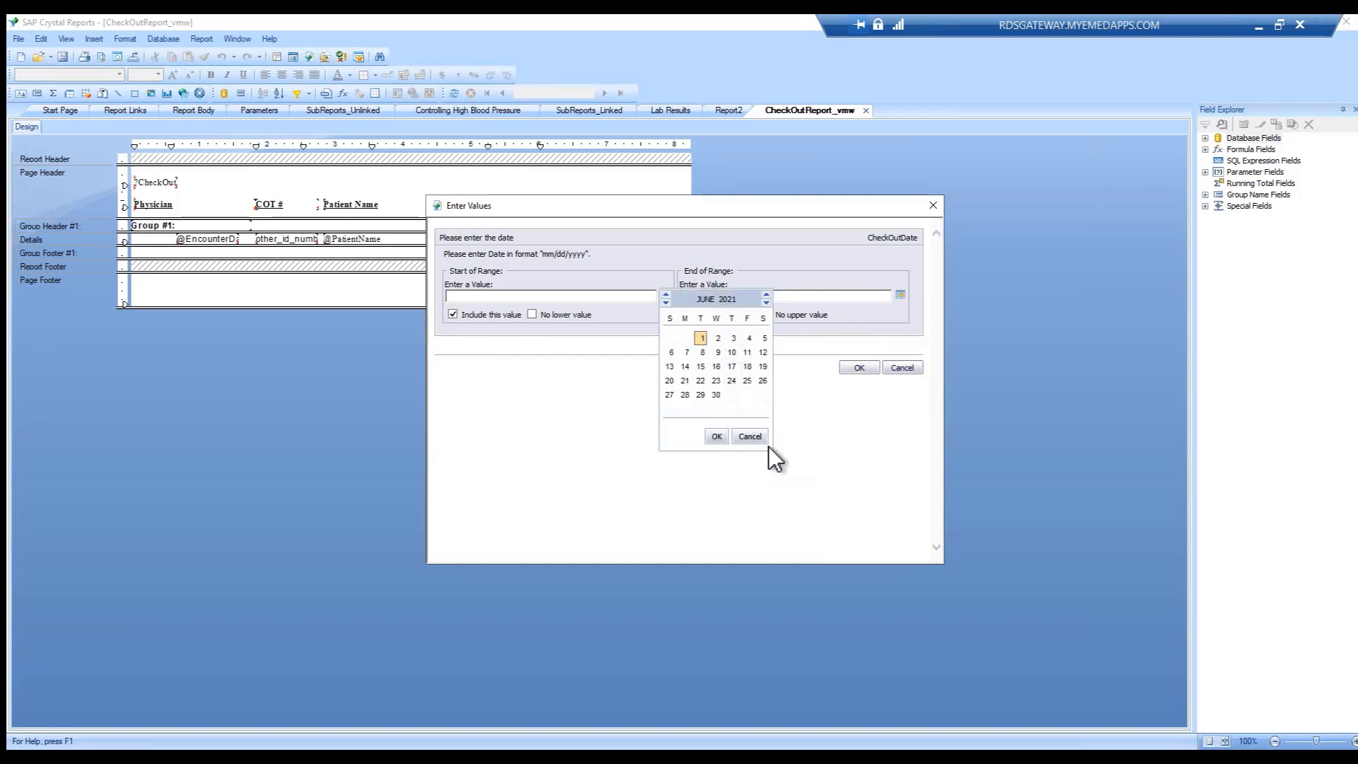
{"action": "left_click", "coordinate": [716, 437]}
{"action": "left_click", "coordinate": [900, 295]}
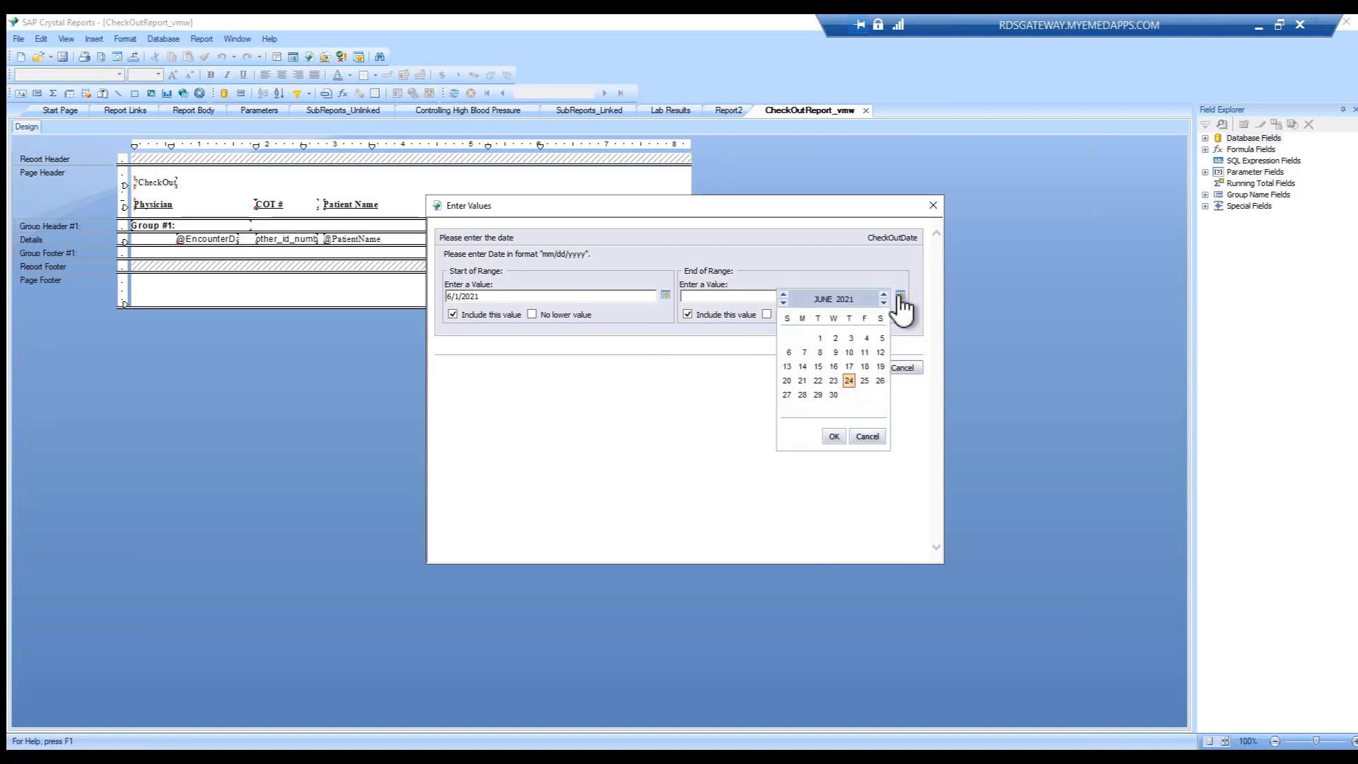
{"action": "left_click", "coordinate": [867, 436]}
{"action": "left_click", "coordinate": [933, 206]}
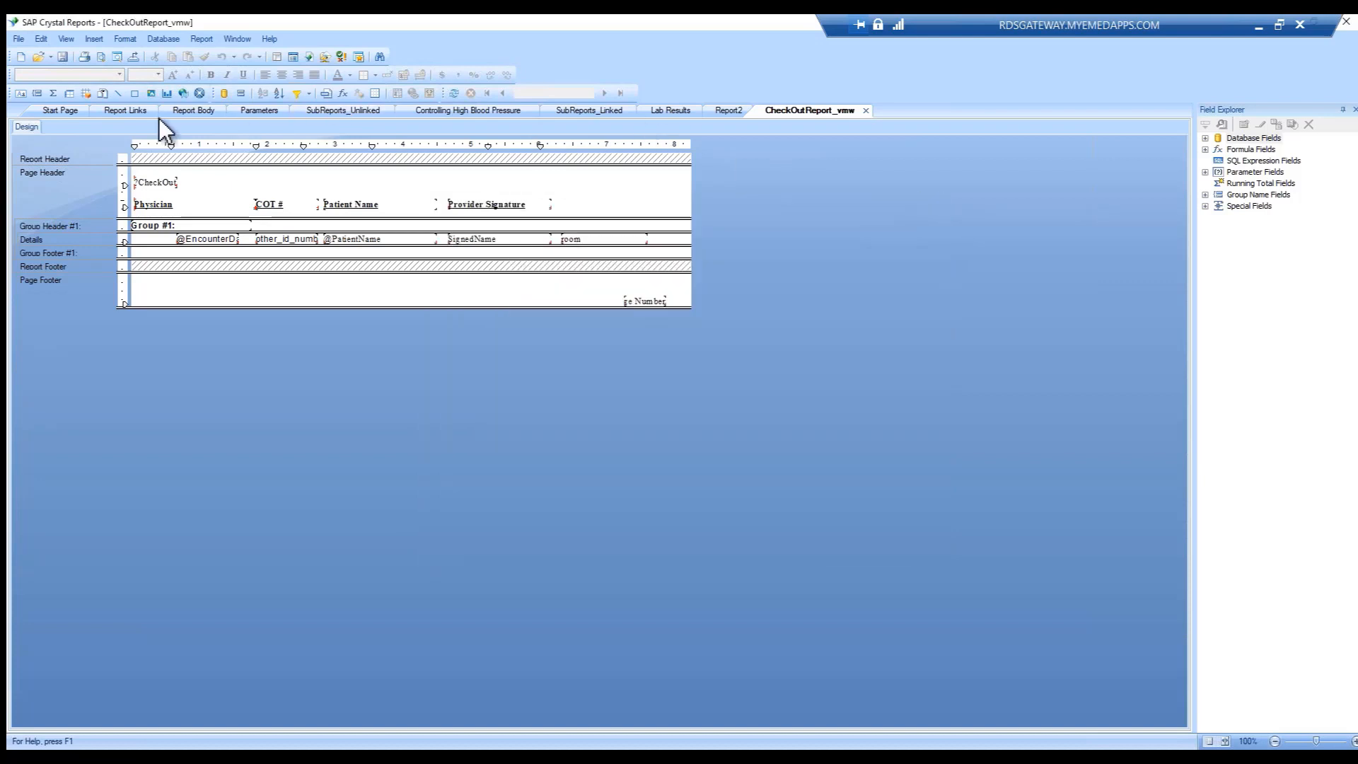
Examine the SQL query behind the Report Body report and check its Select Distinct Records setting.
{"action": "left_click", "coordinate": [180, 109]}
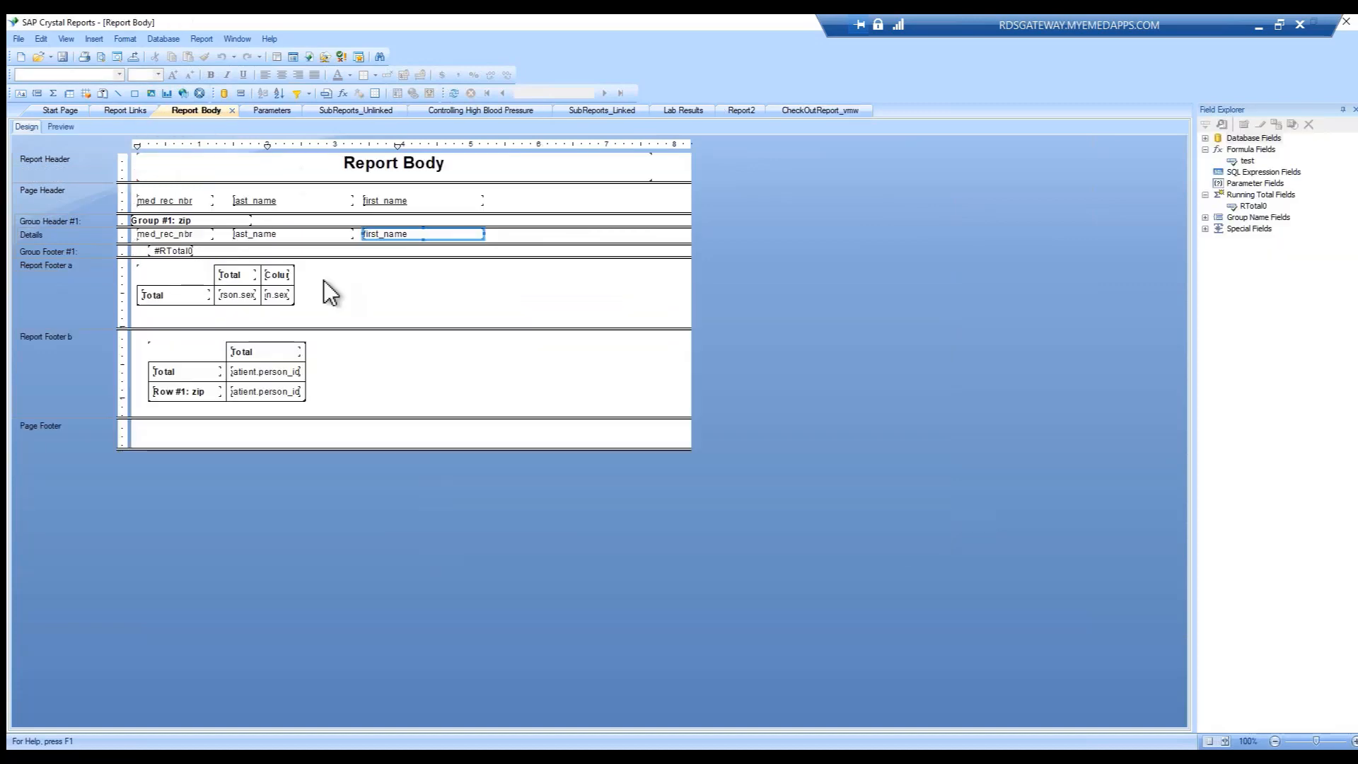
{"action": "left_click", "coordinate": [196, 38]}
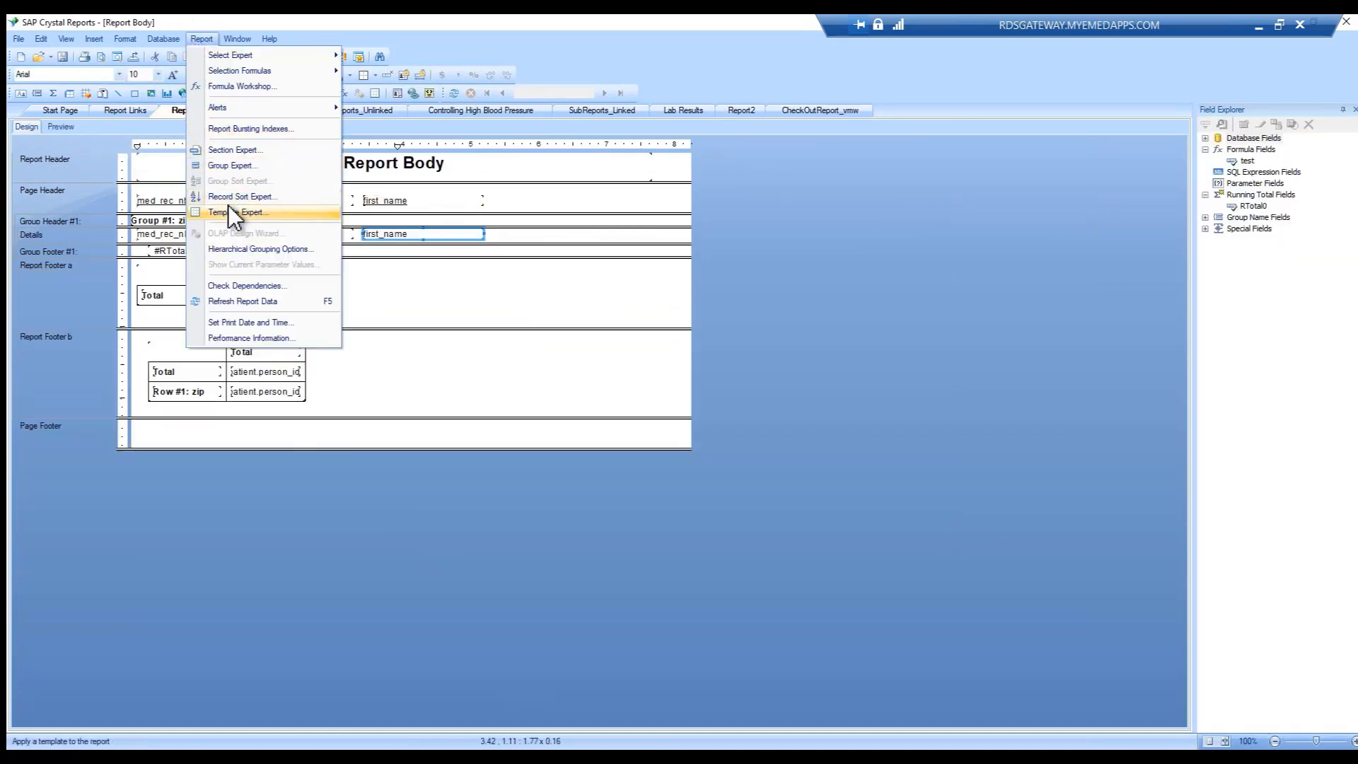
{"action": "mouse_move", "coordinate": [167, 45]}
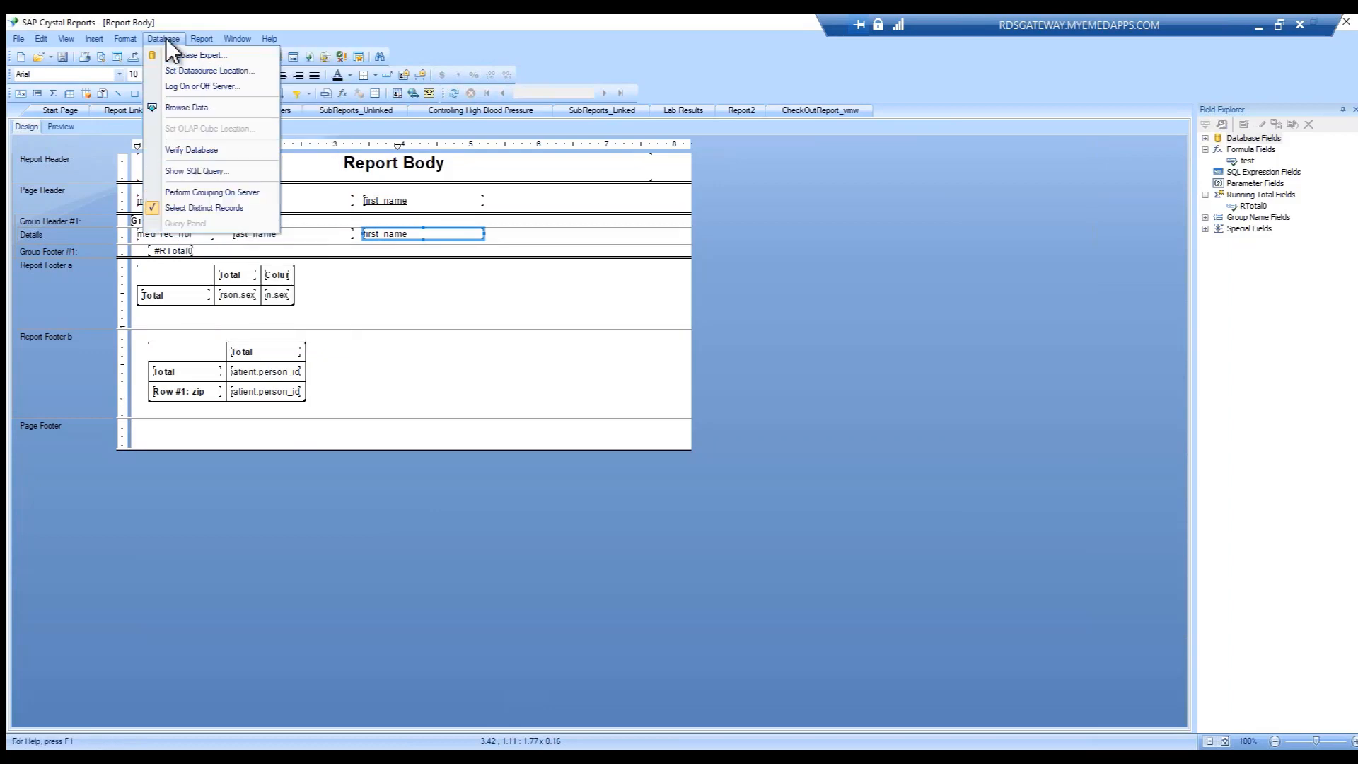
{"action": "left_click", "coordinate": [190, 171]}
{"action": "left_click_drag", "start_coordinate": [814, 246], "coordinate": [522, 290]}
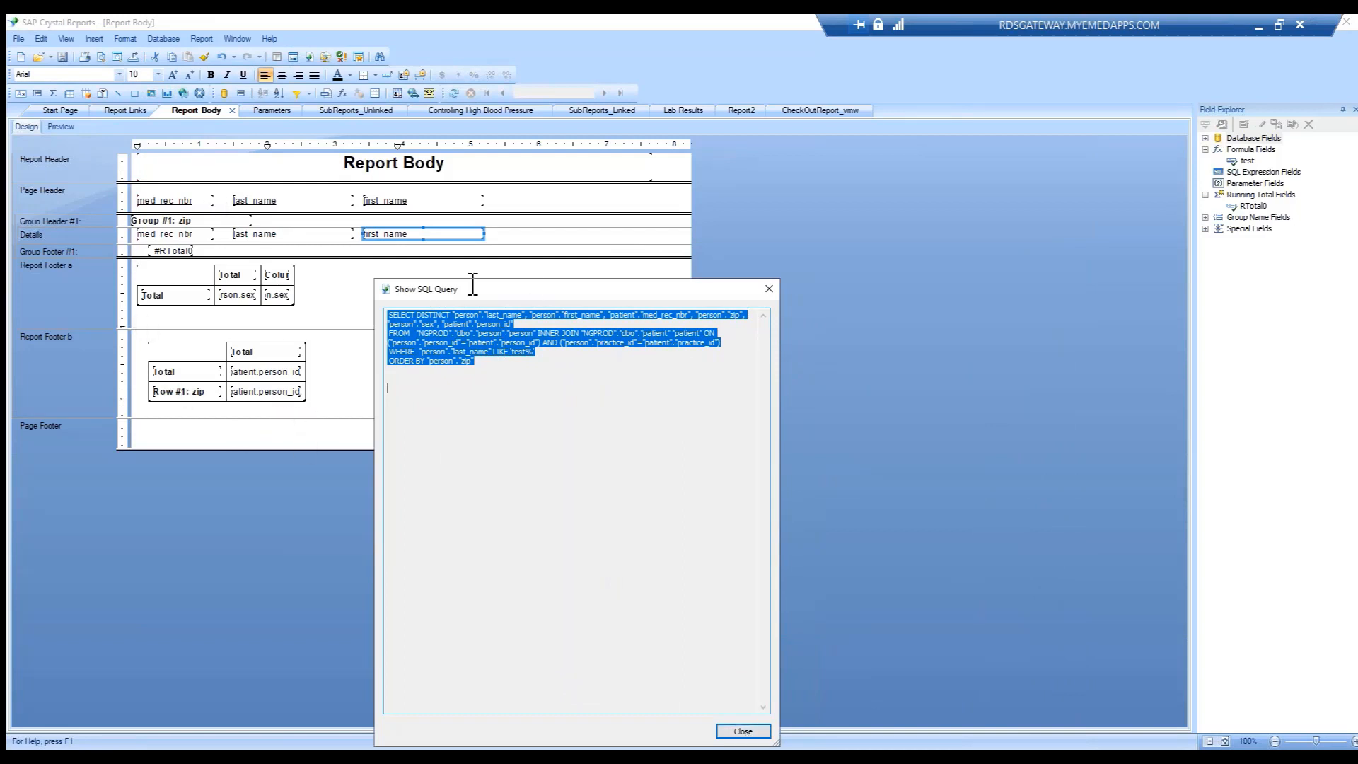
{"action": "left_click", "coordinate": [742, 733]}
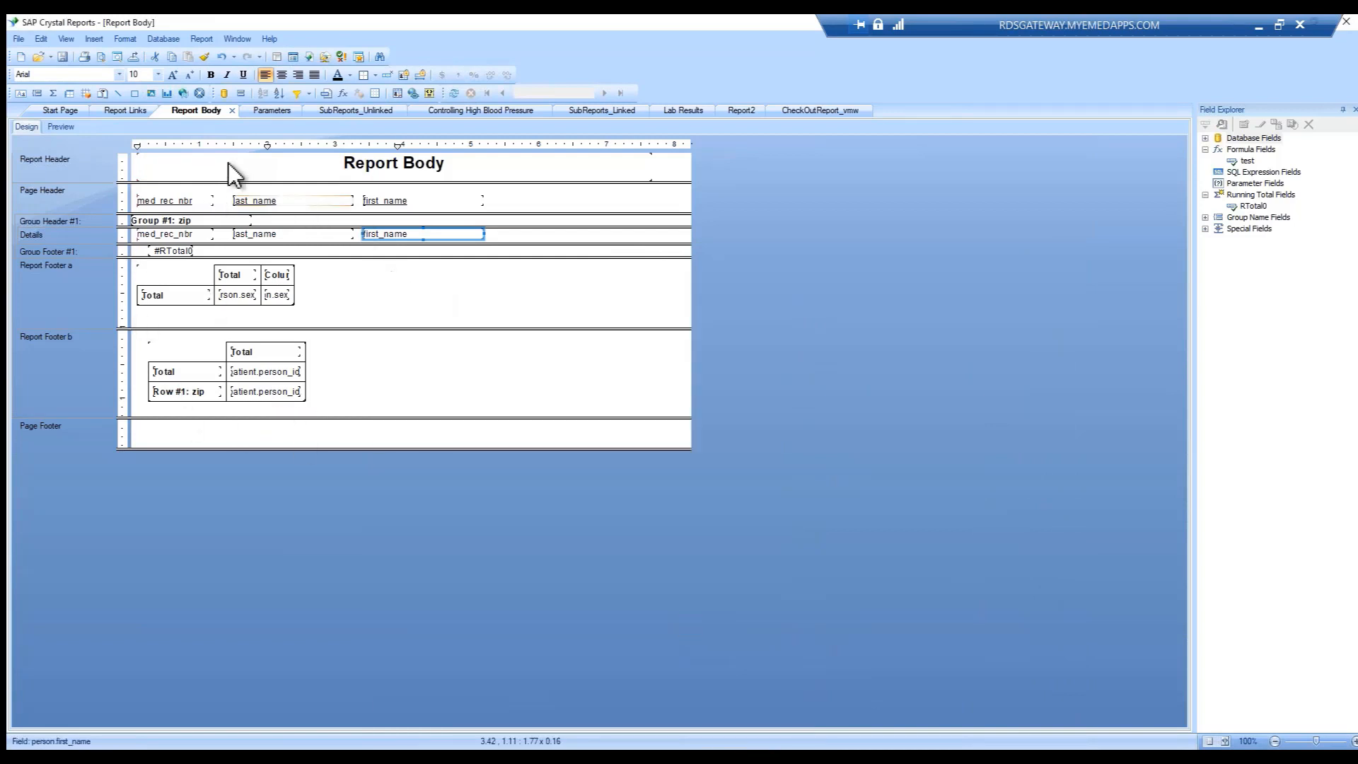
{"action": "left_click", "coordinate": [162, 41]}
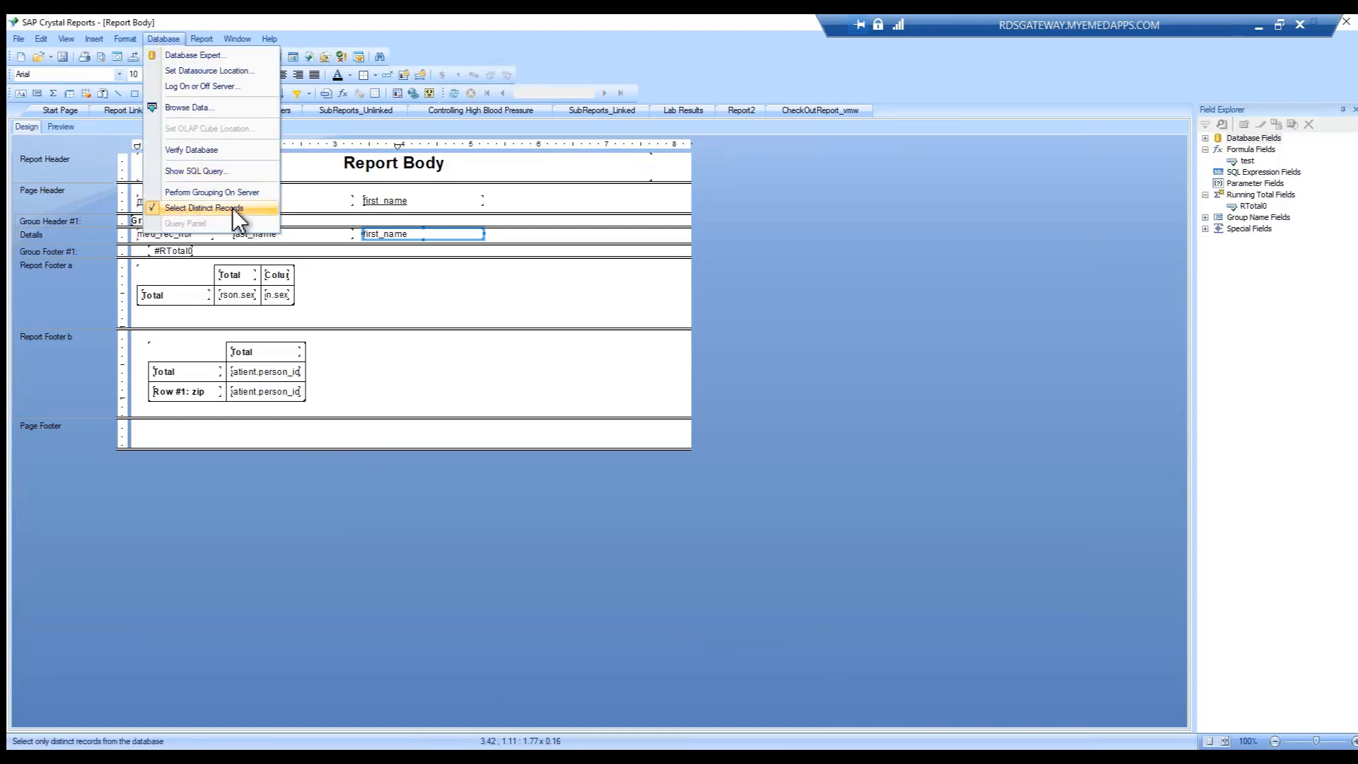
{"action": "left_click", "coordinate": [790, 316]}
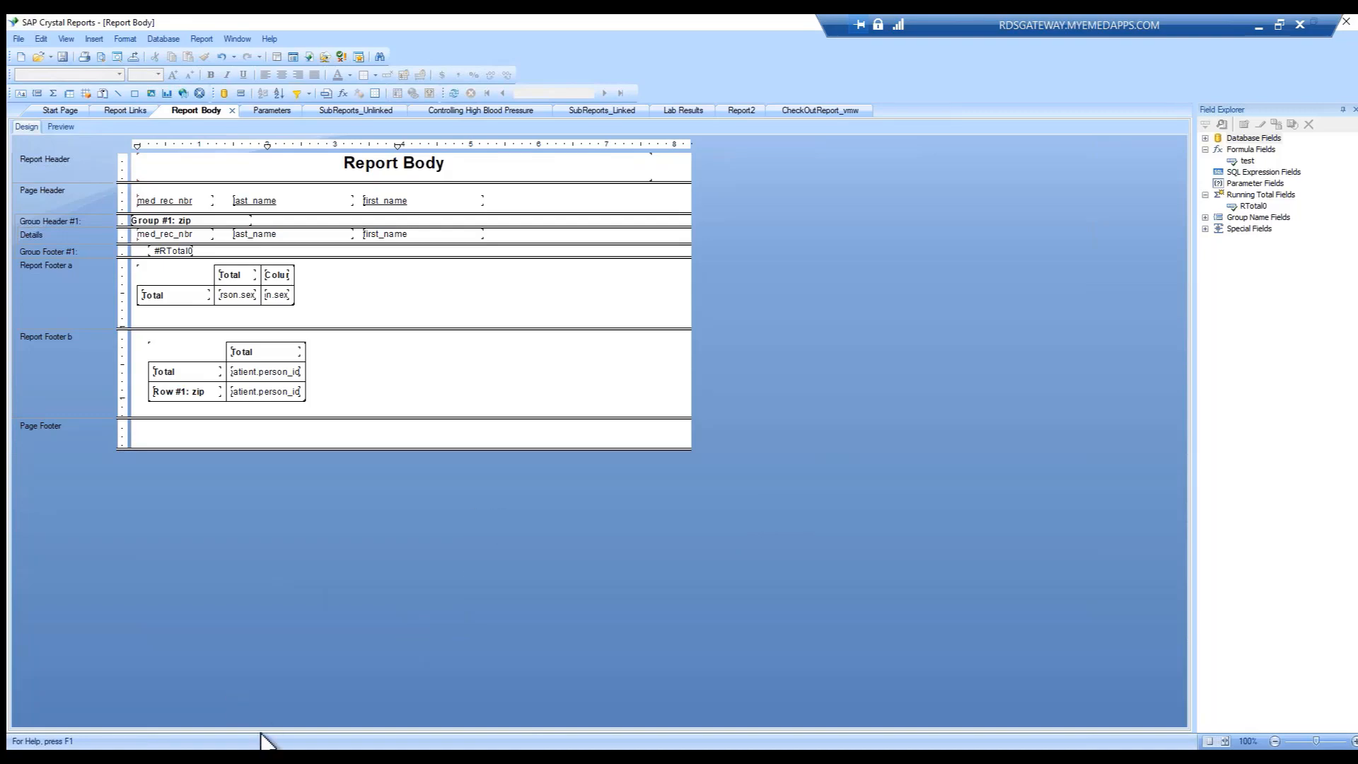
{"action": "left_click", "coordinate": [264, 754]}
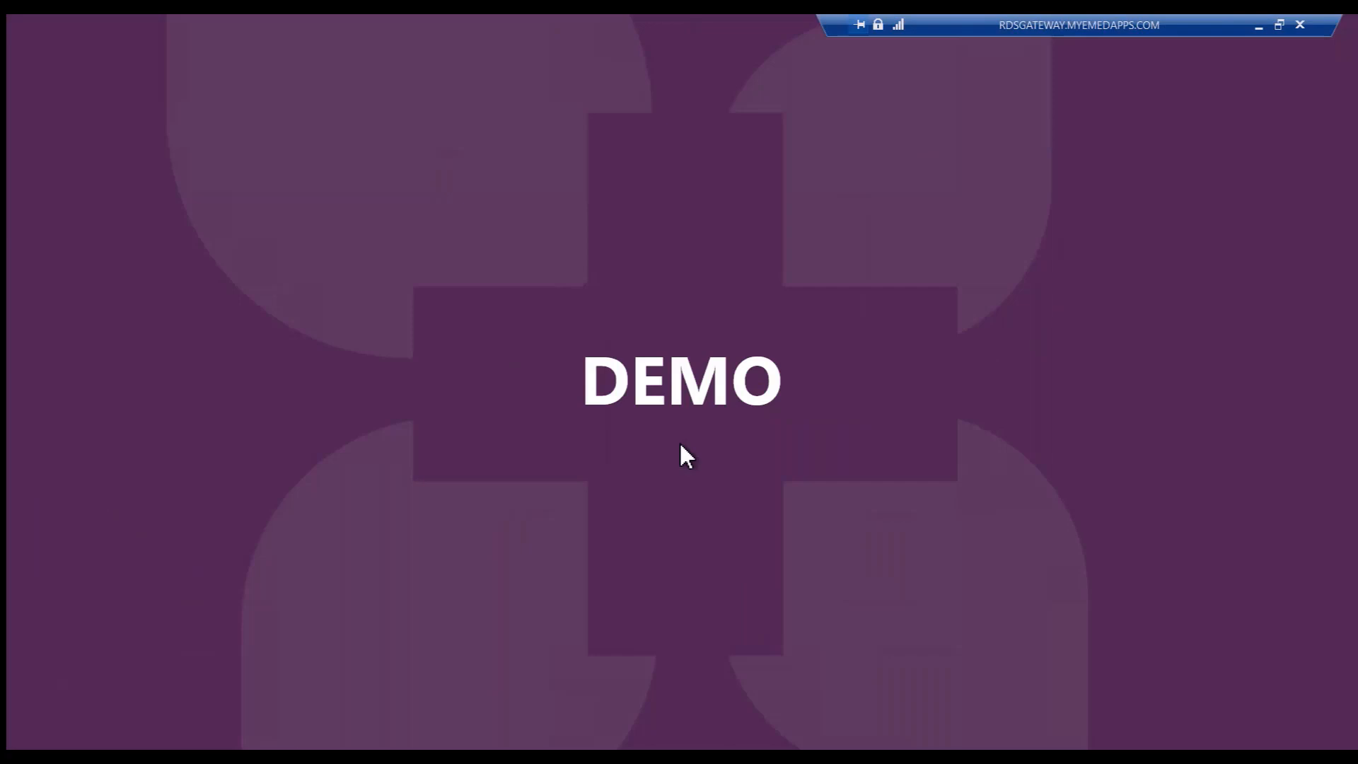
{"action": "left_click", "coordinate": [680, 445]}
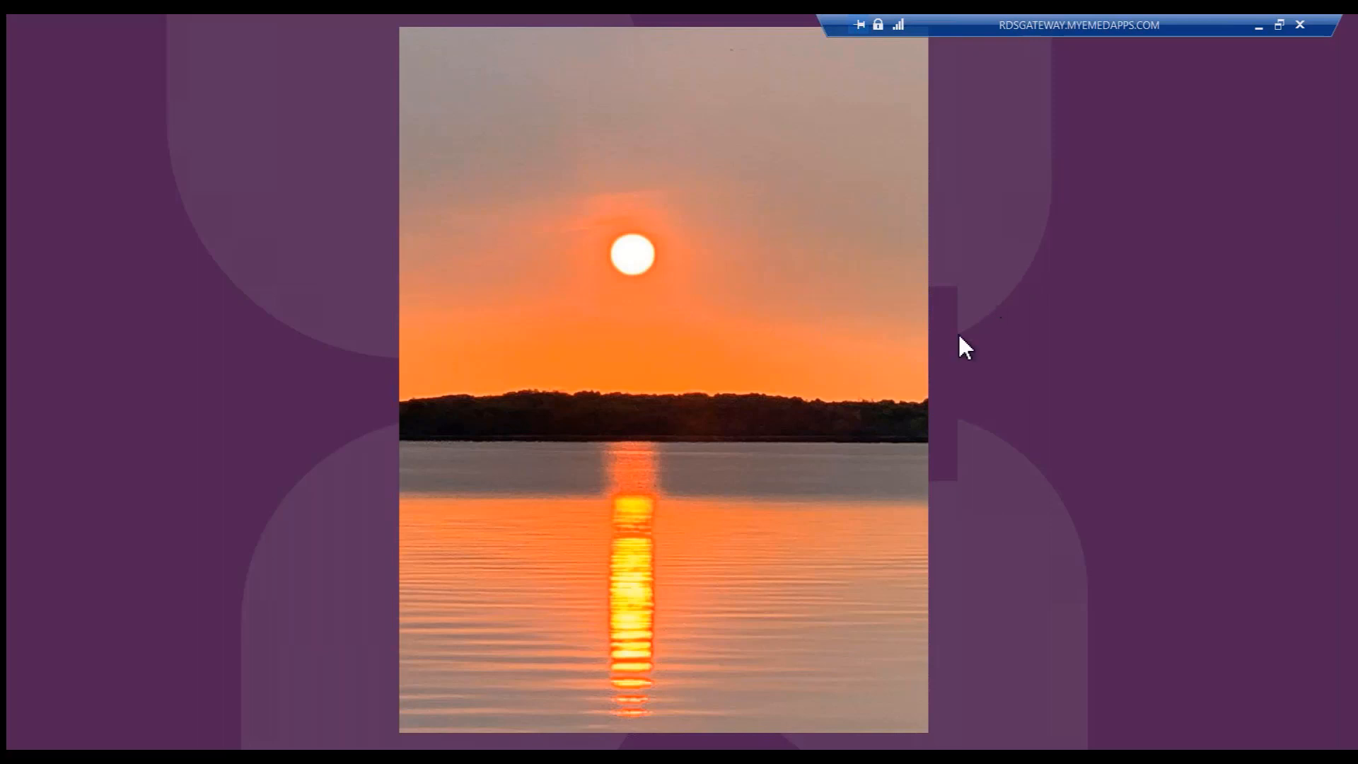
{"action": "left_click", "coordinate": [940, 344]}
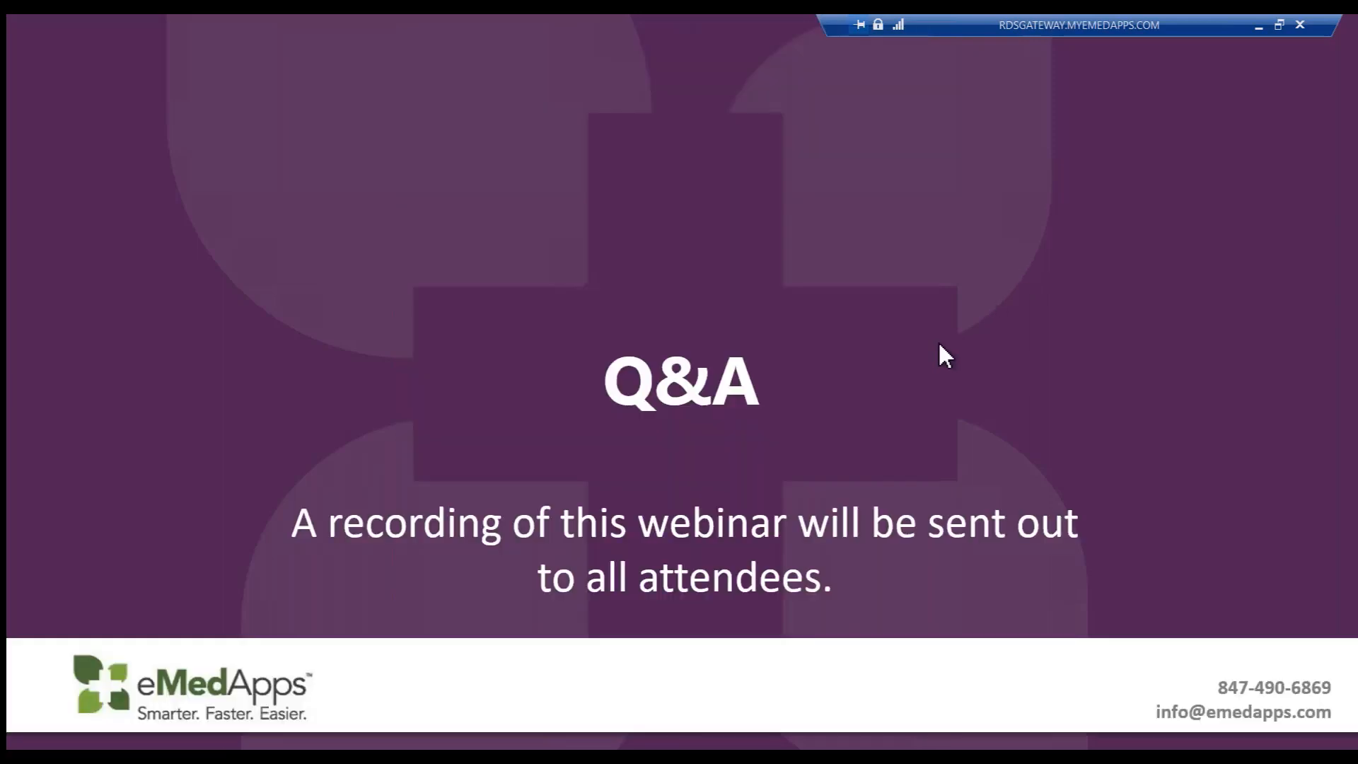